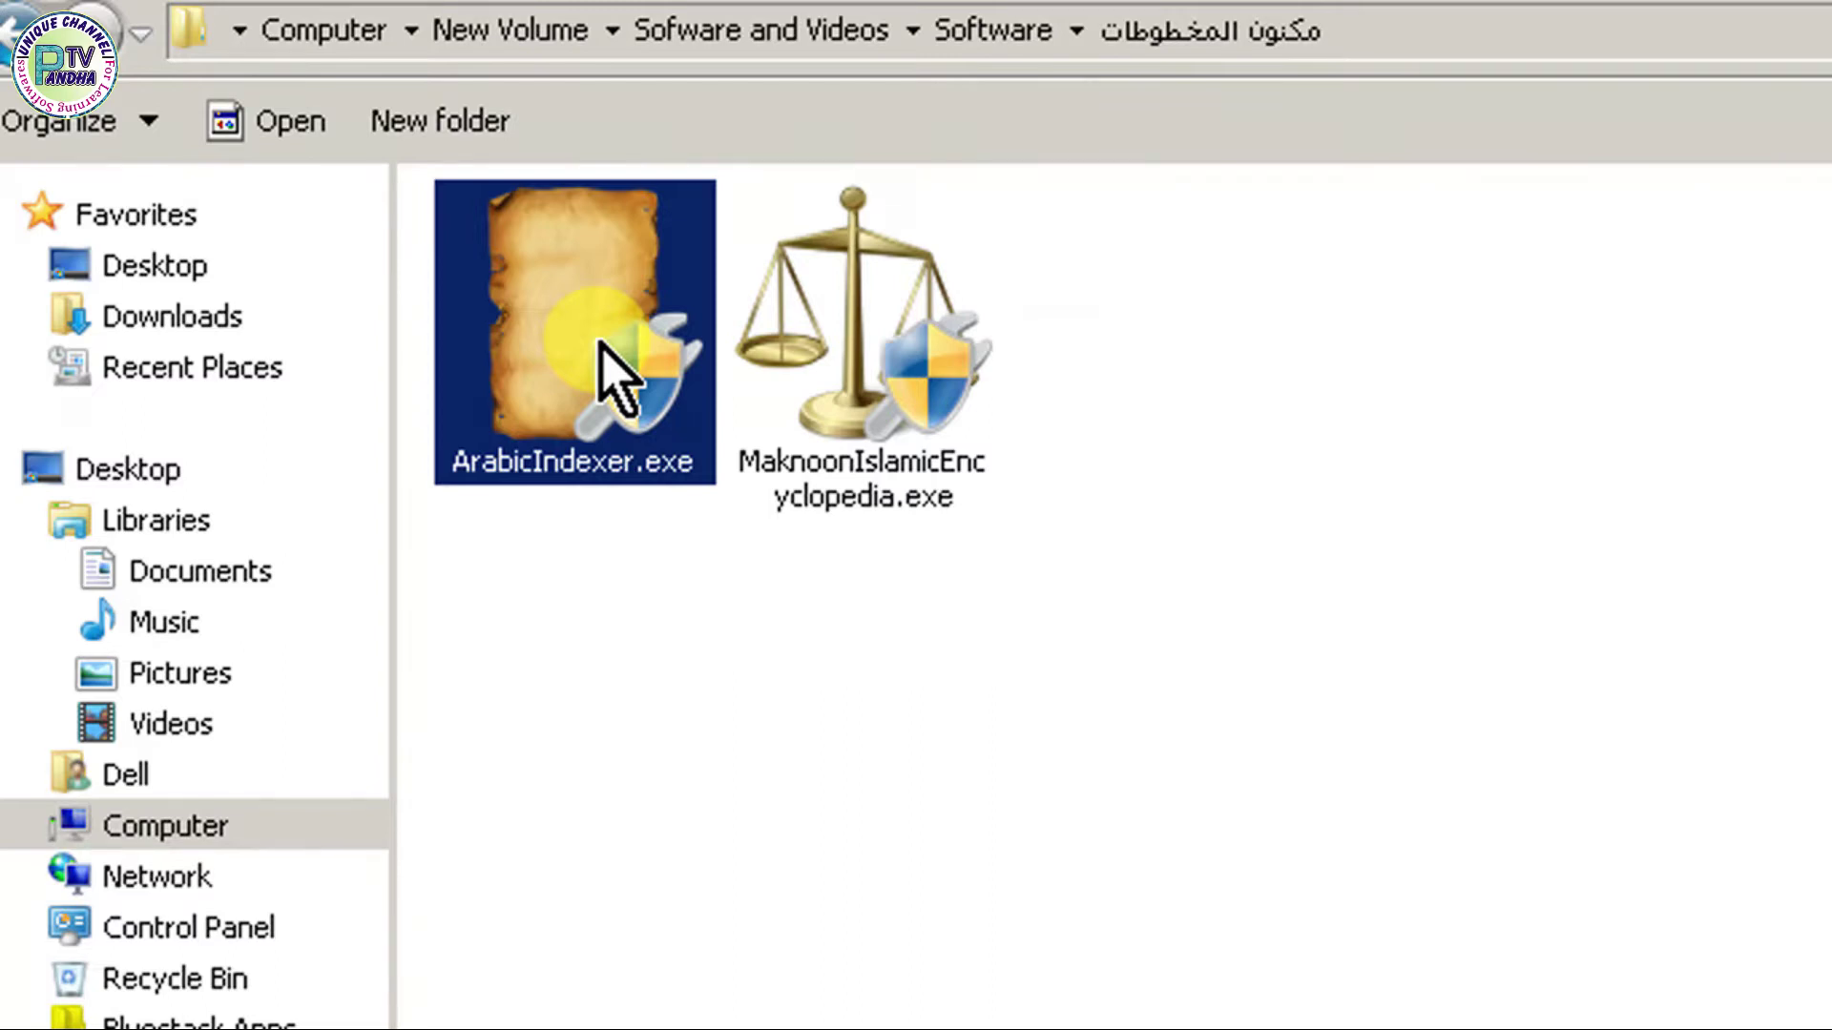
- Launch the ArabicIndexer.exe installer and decline removing the copy of the program that is already installed
right_click(599, 343)
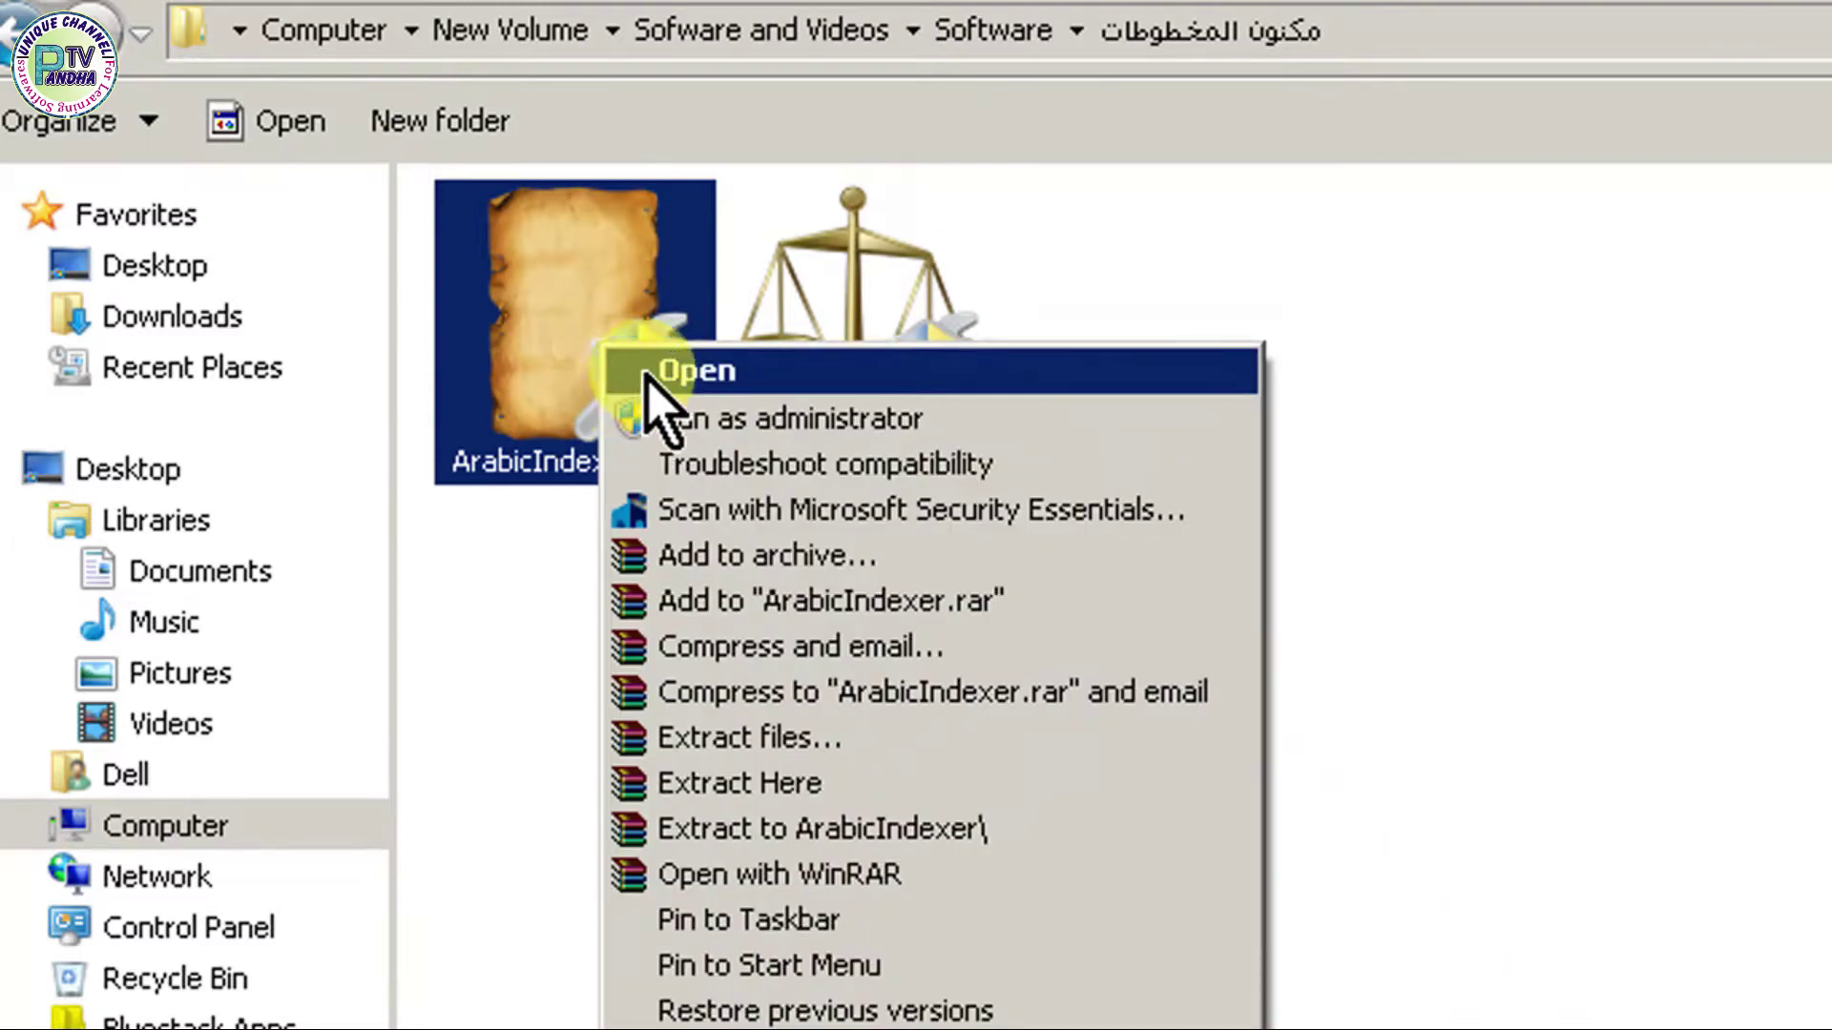
click(1165, 306)
double_click(649, 338)
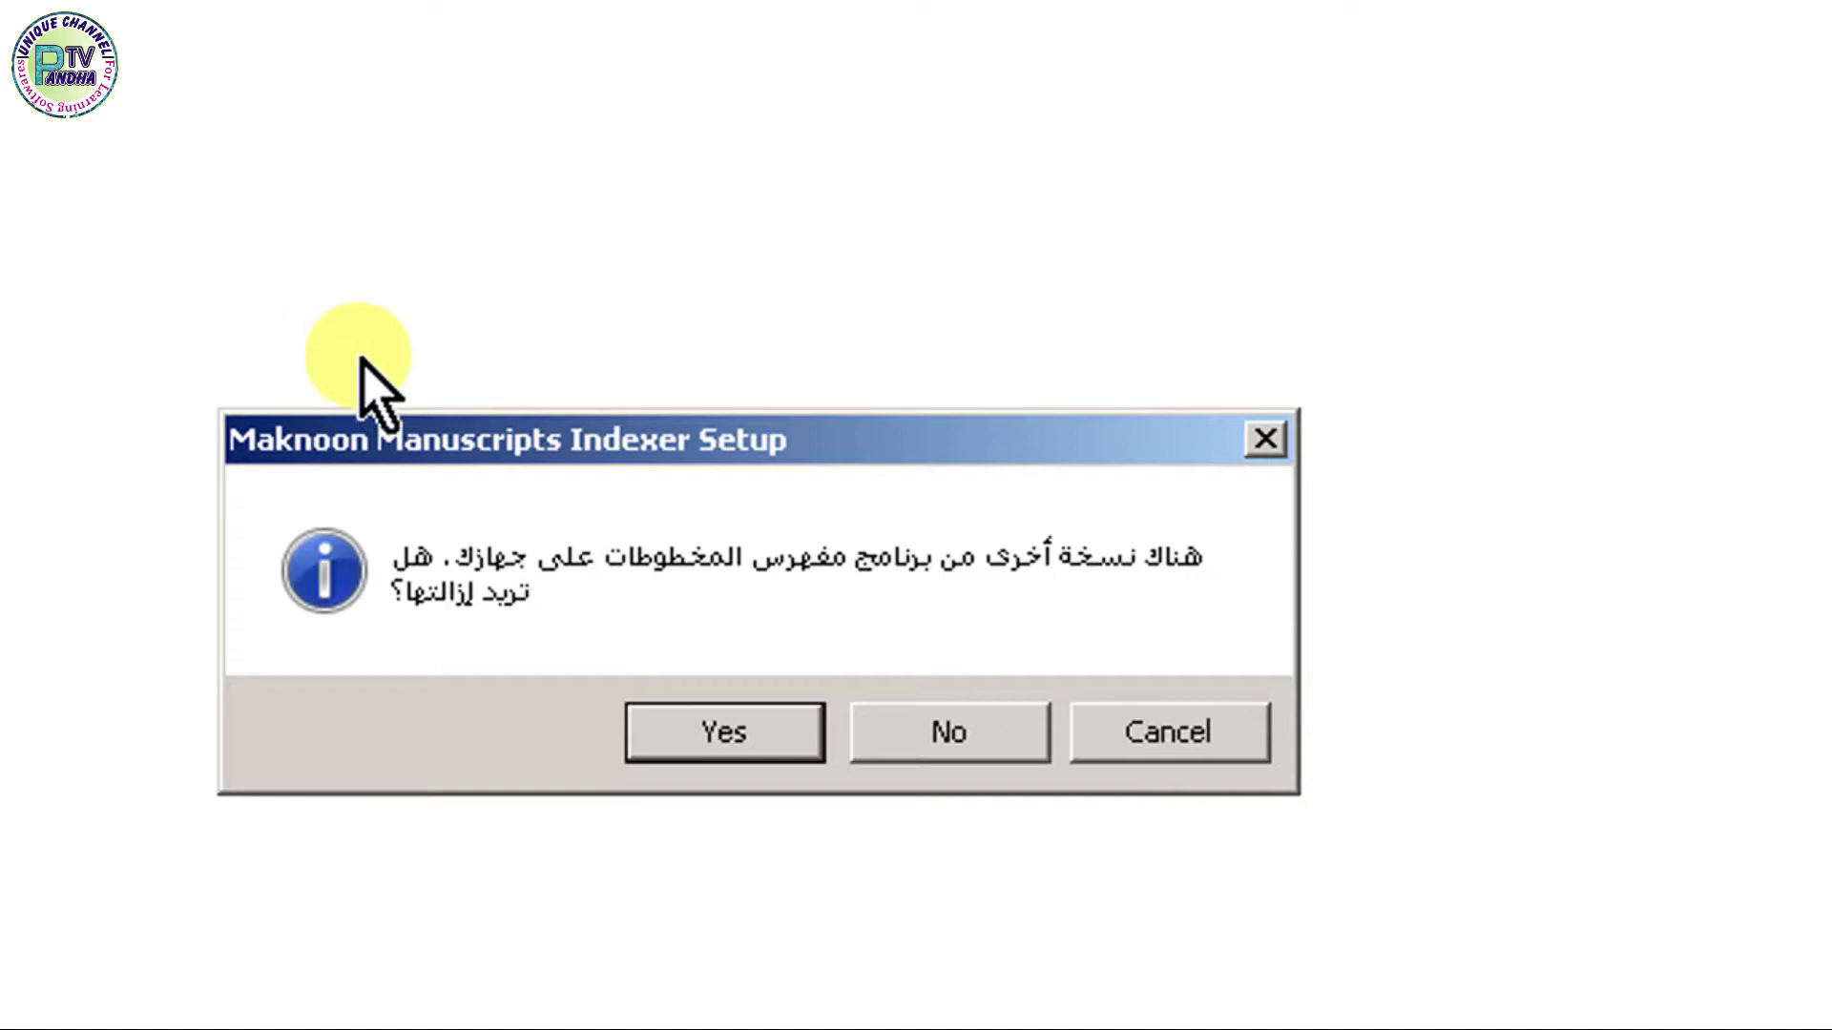
click(940, 739)
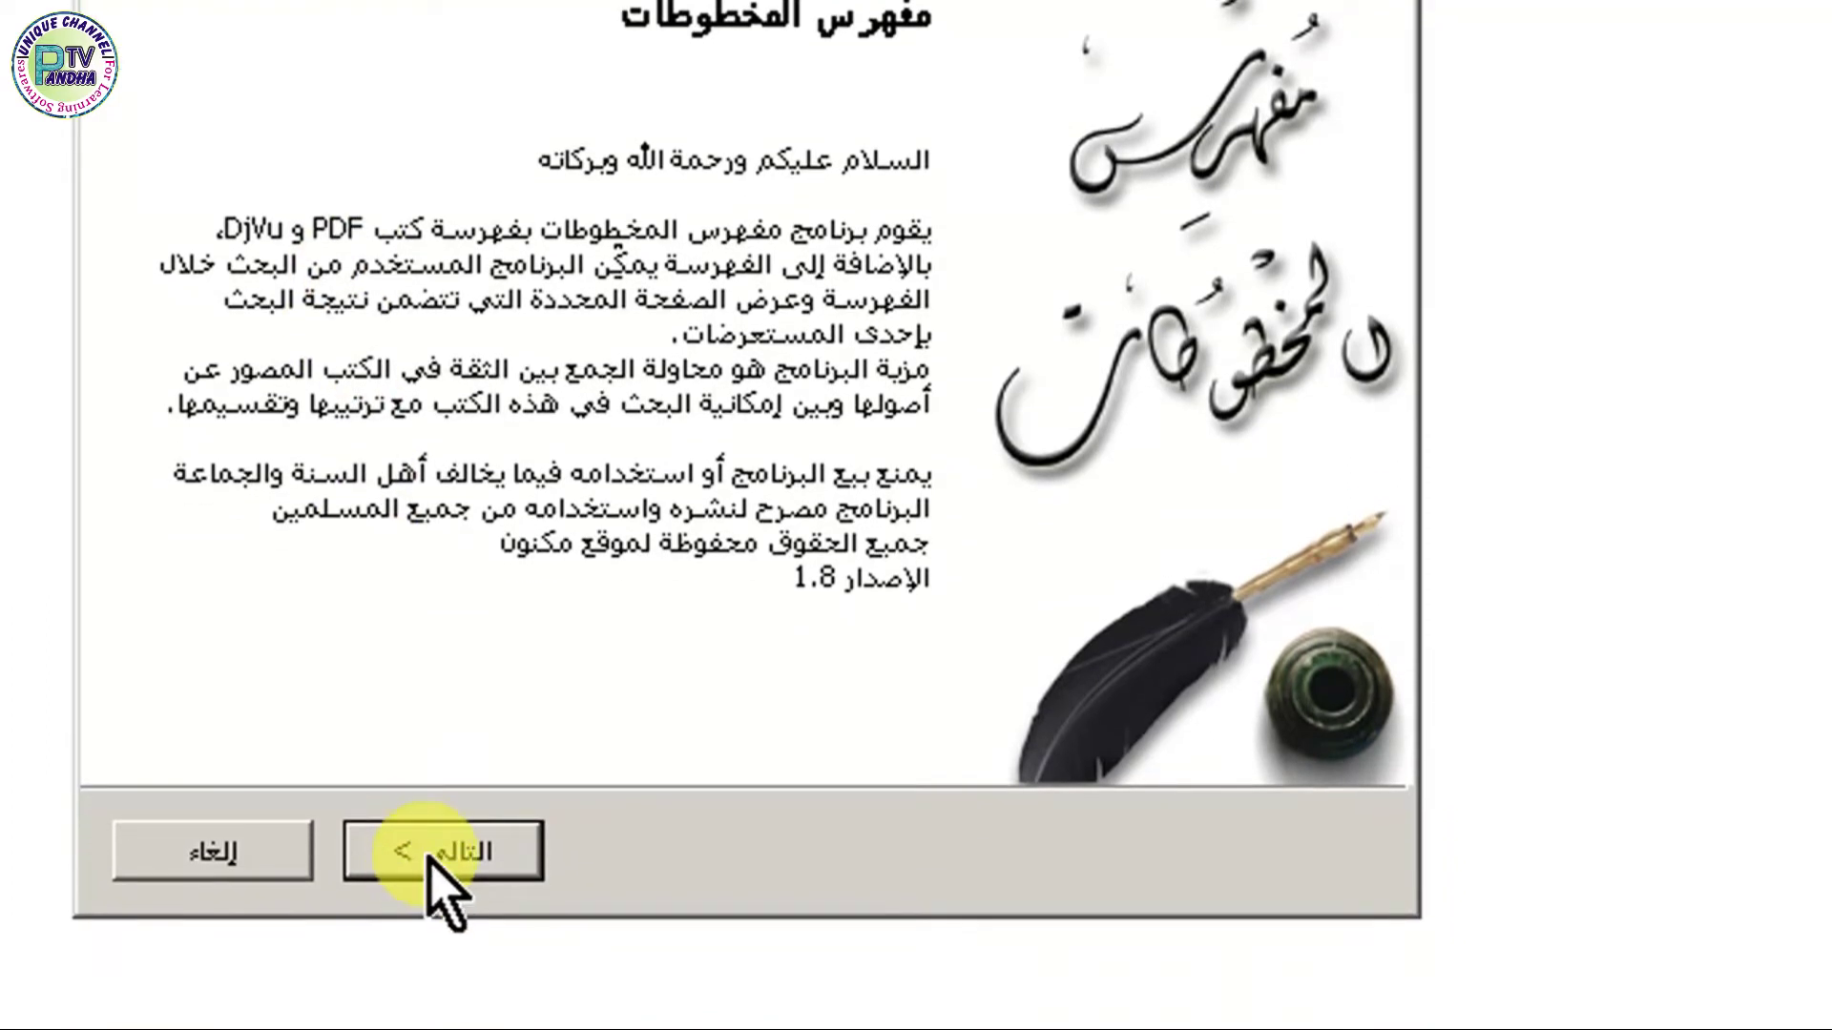
- Install the indexer in C:\Program Files (x86)\Maknoon Manuscripts Indexer\ and close the finished setup wizard
click(431, 857)
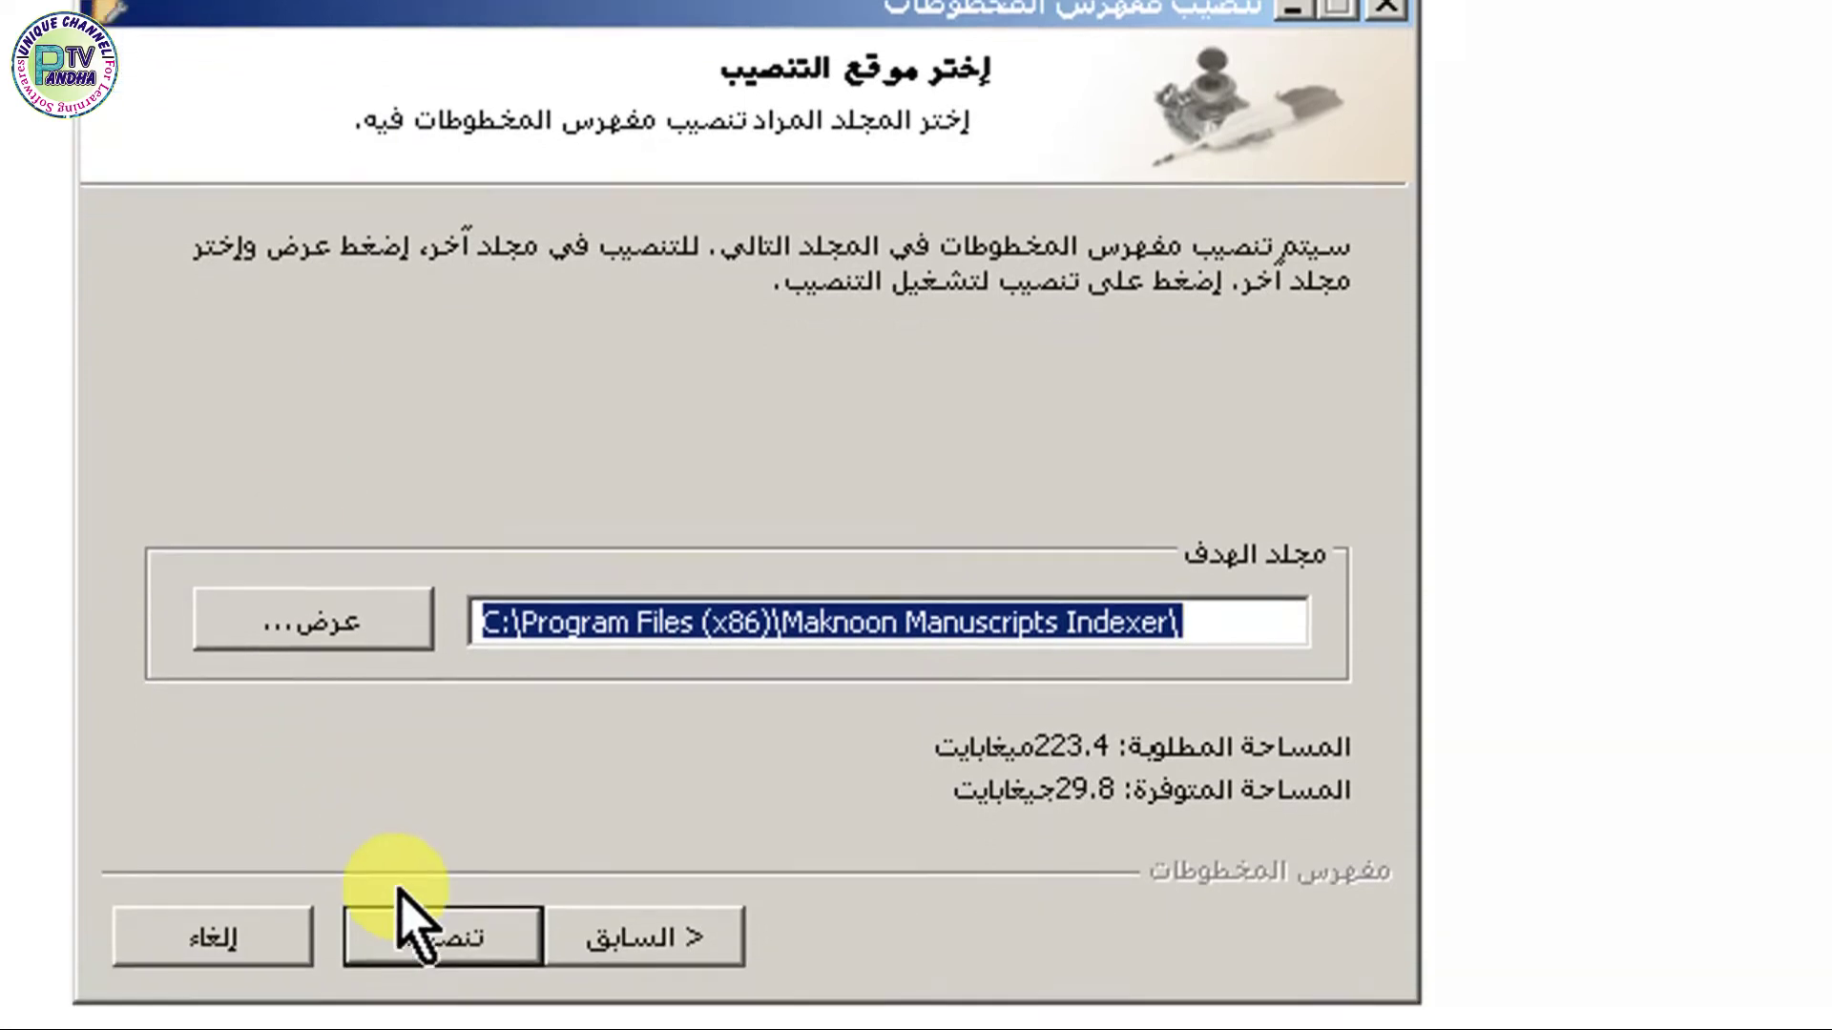
click(404, 875)
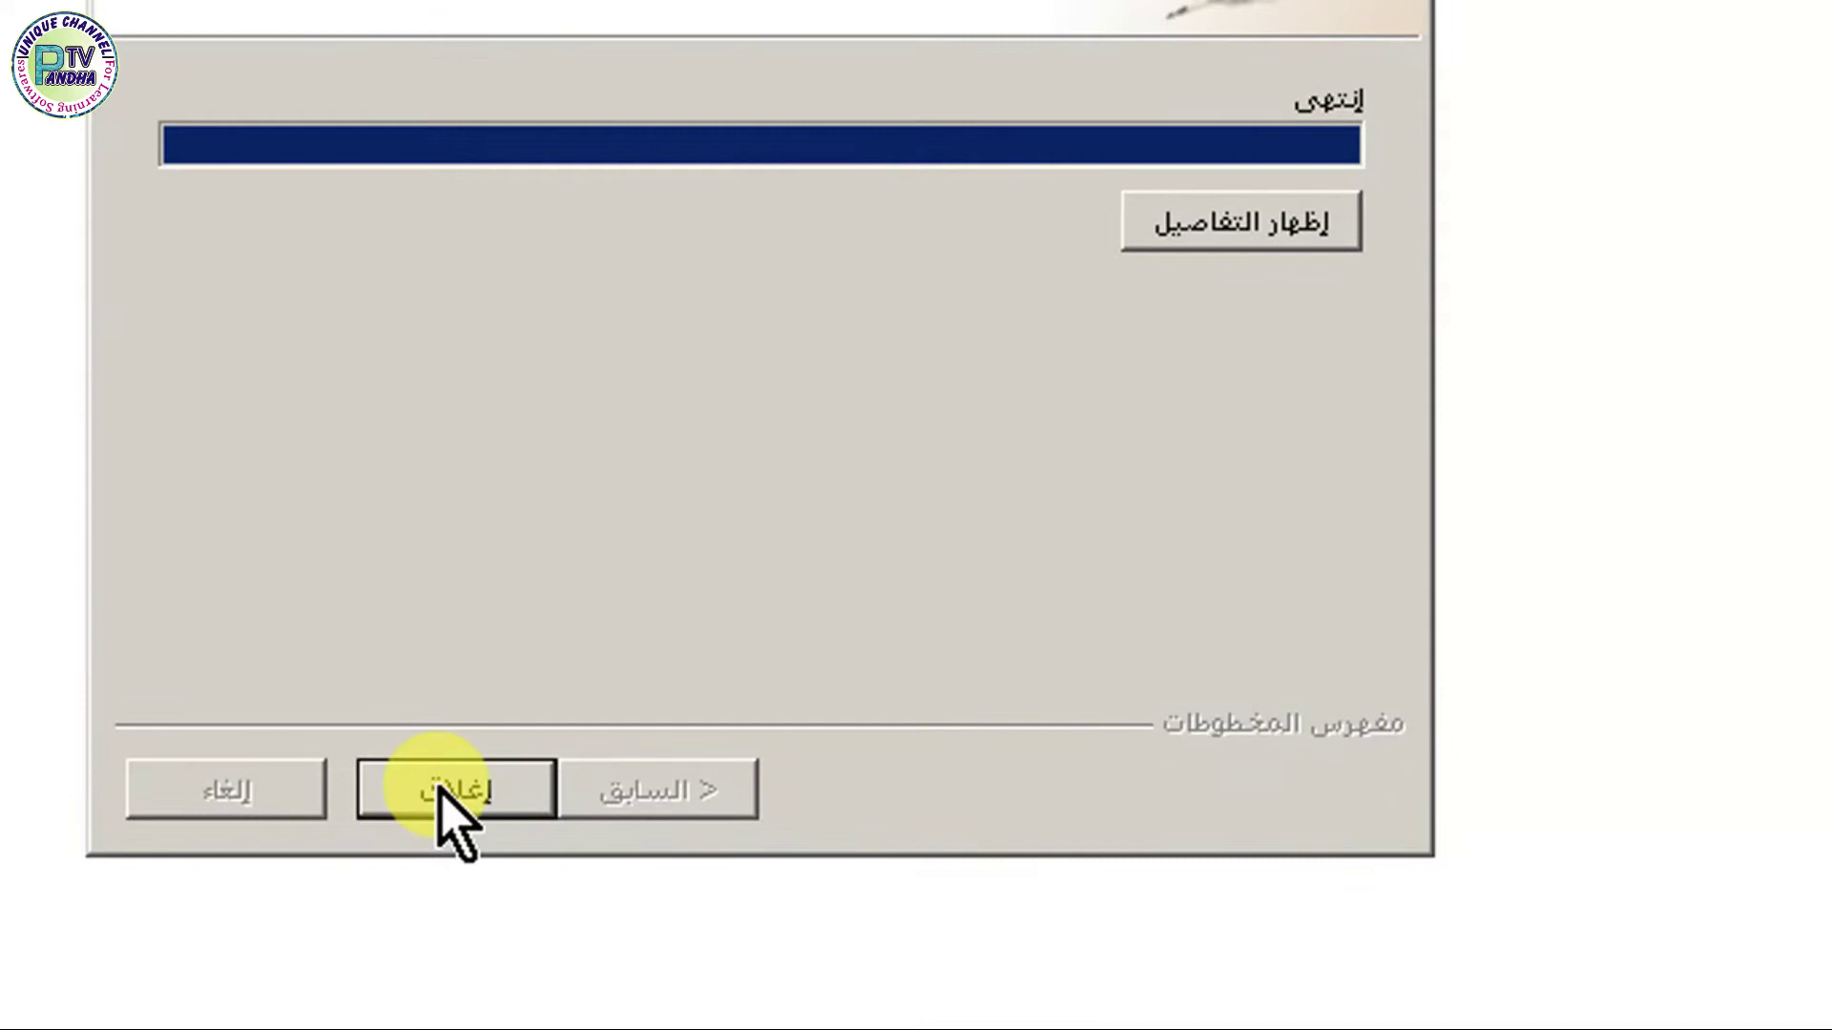
click(441, 797)
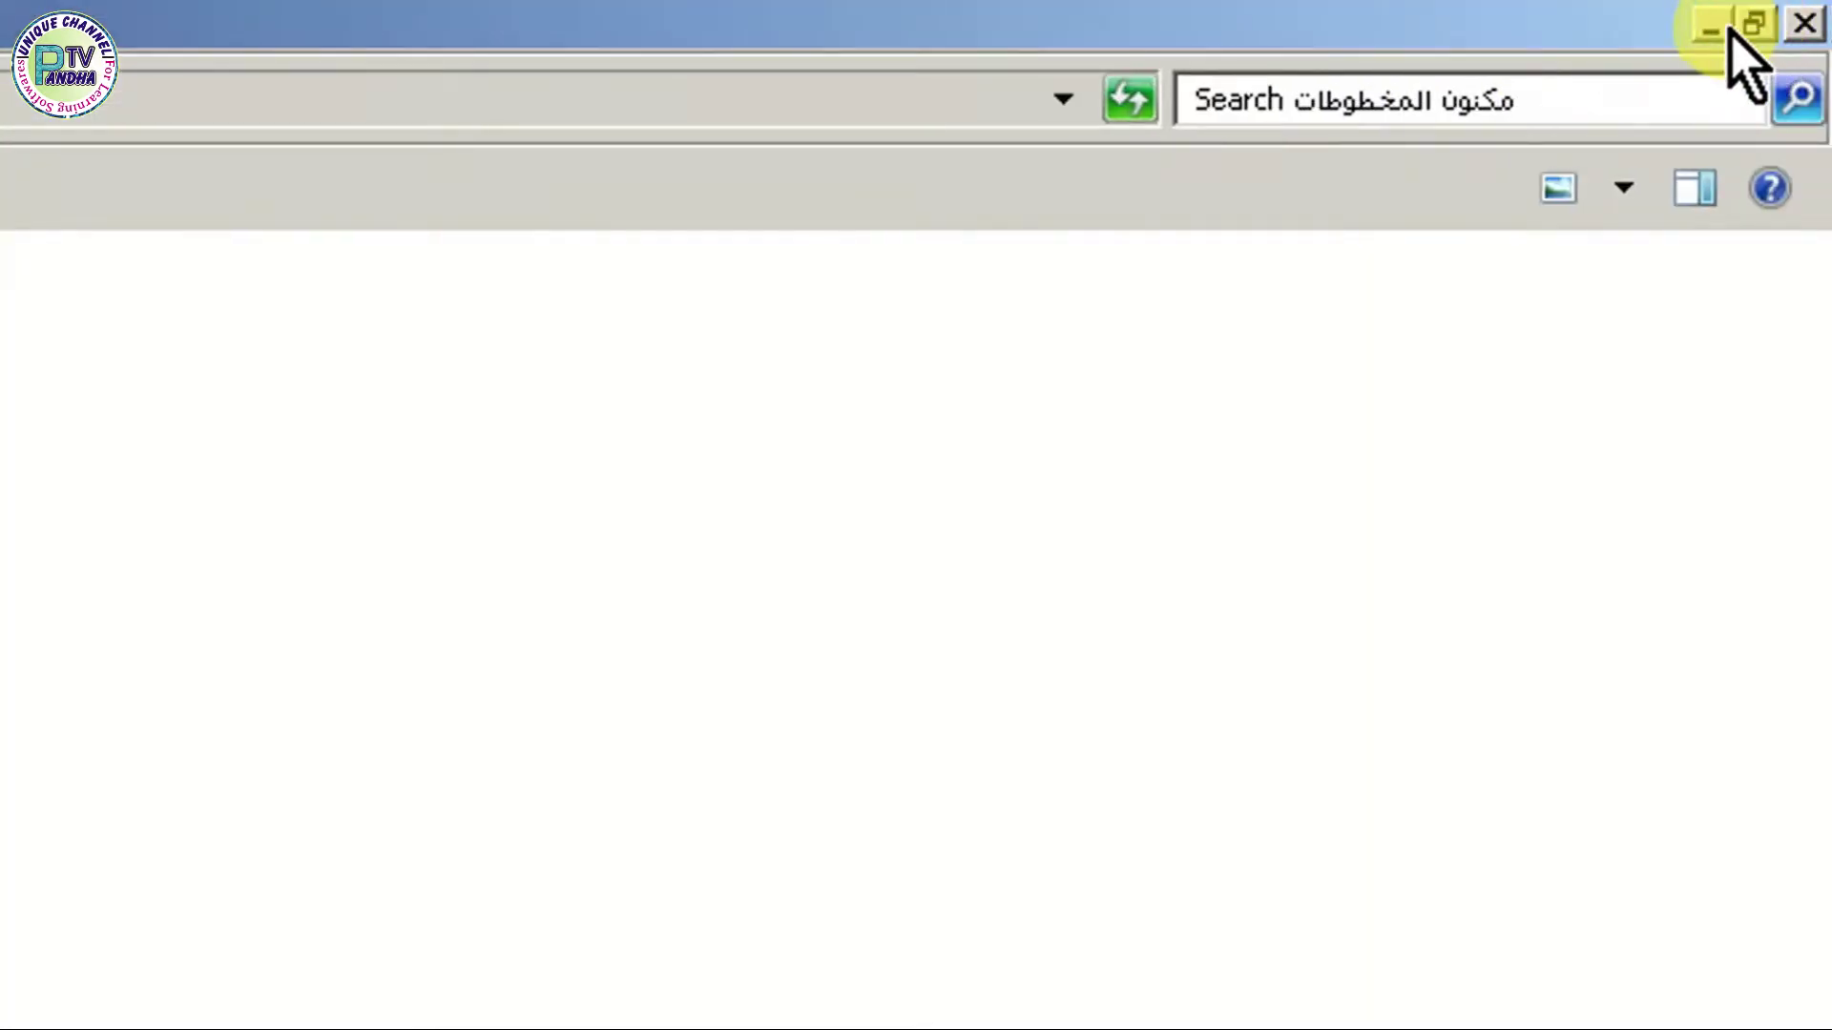
- Clear the folder window away, launch the مفهرس المخطوطات program from the desktop and bring it to the front without the recorder window
click(1722, 27)
click(1605, 29)
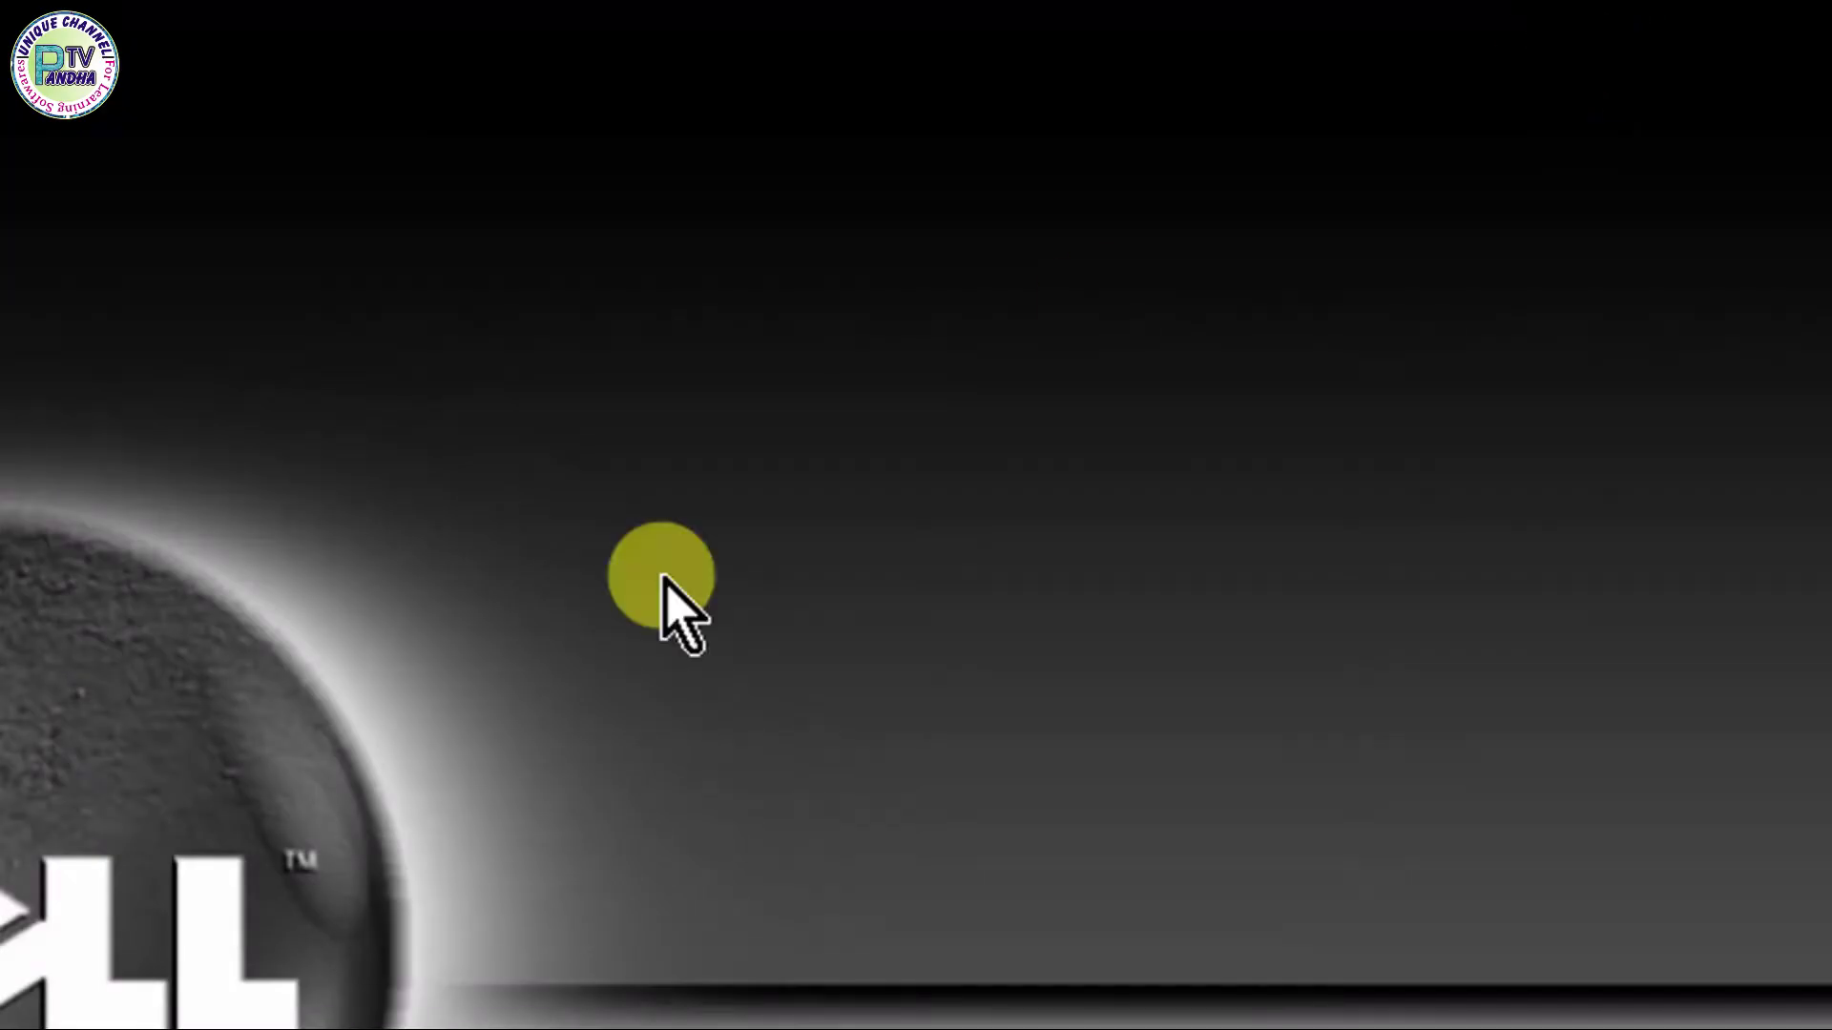
double_click(271, 759)
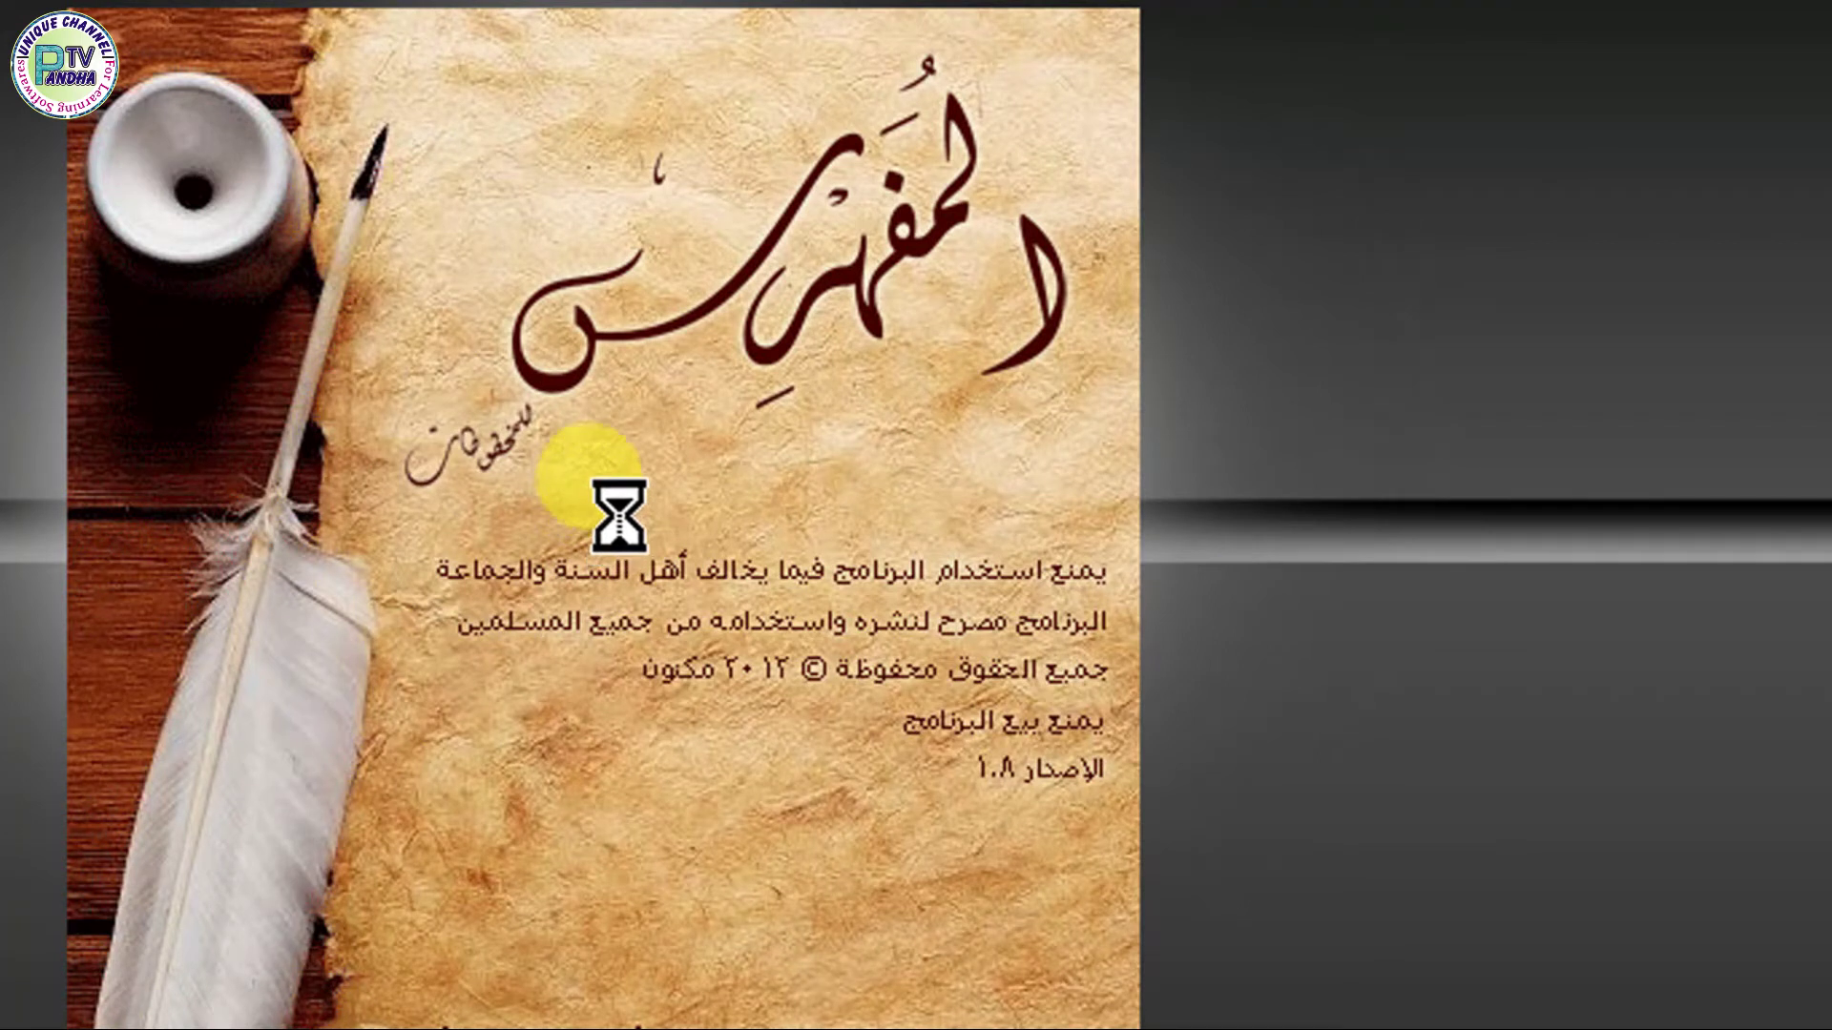
key(alt+Tab)
key(alt+Tab)
key(alt+Tab)
key(alt+Tab)
key(alt+Tab)
key(alt+Tab)
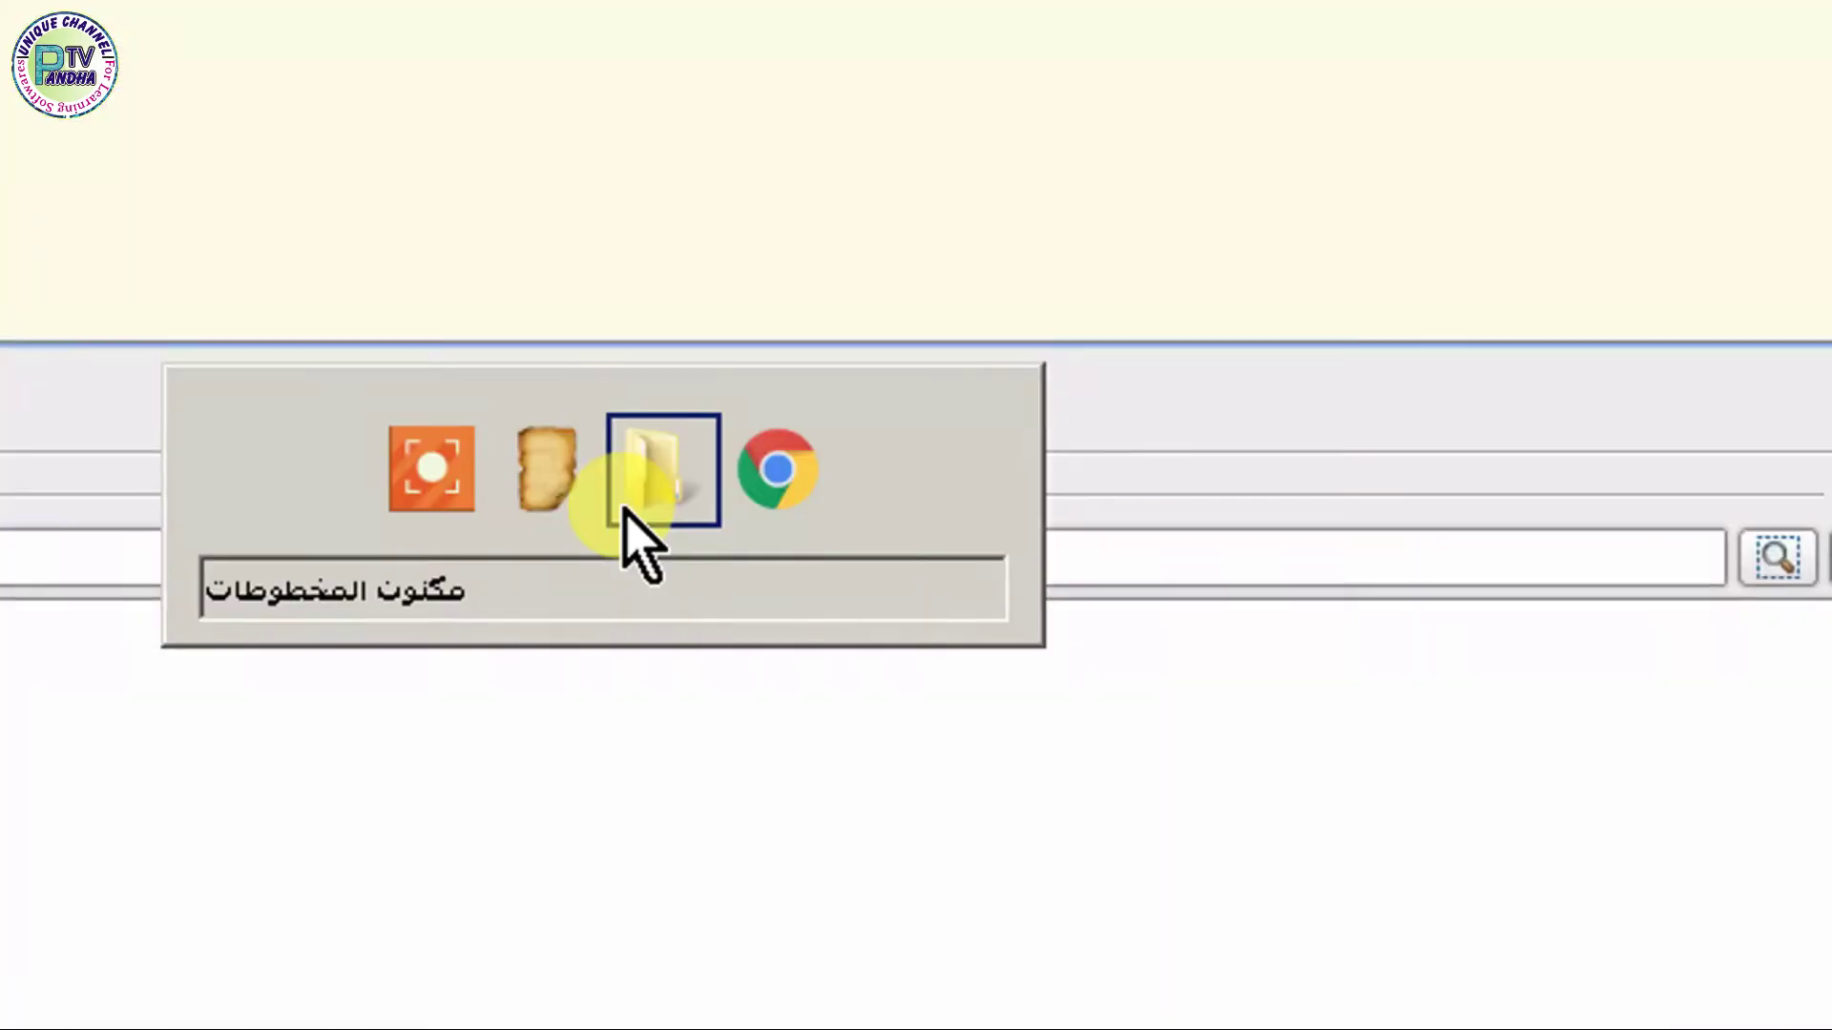
key(alt+Tab)
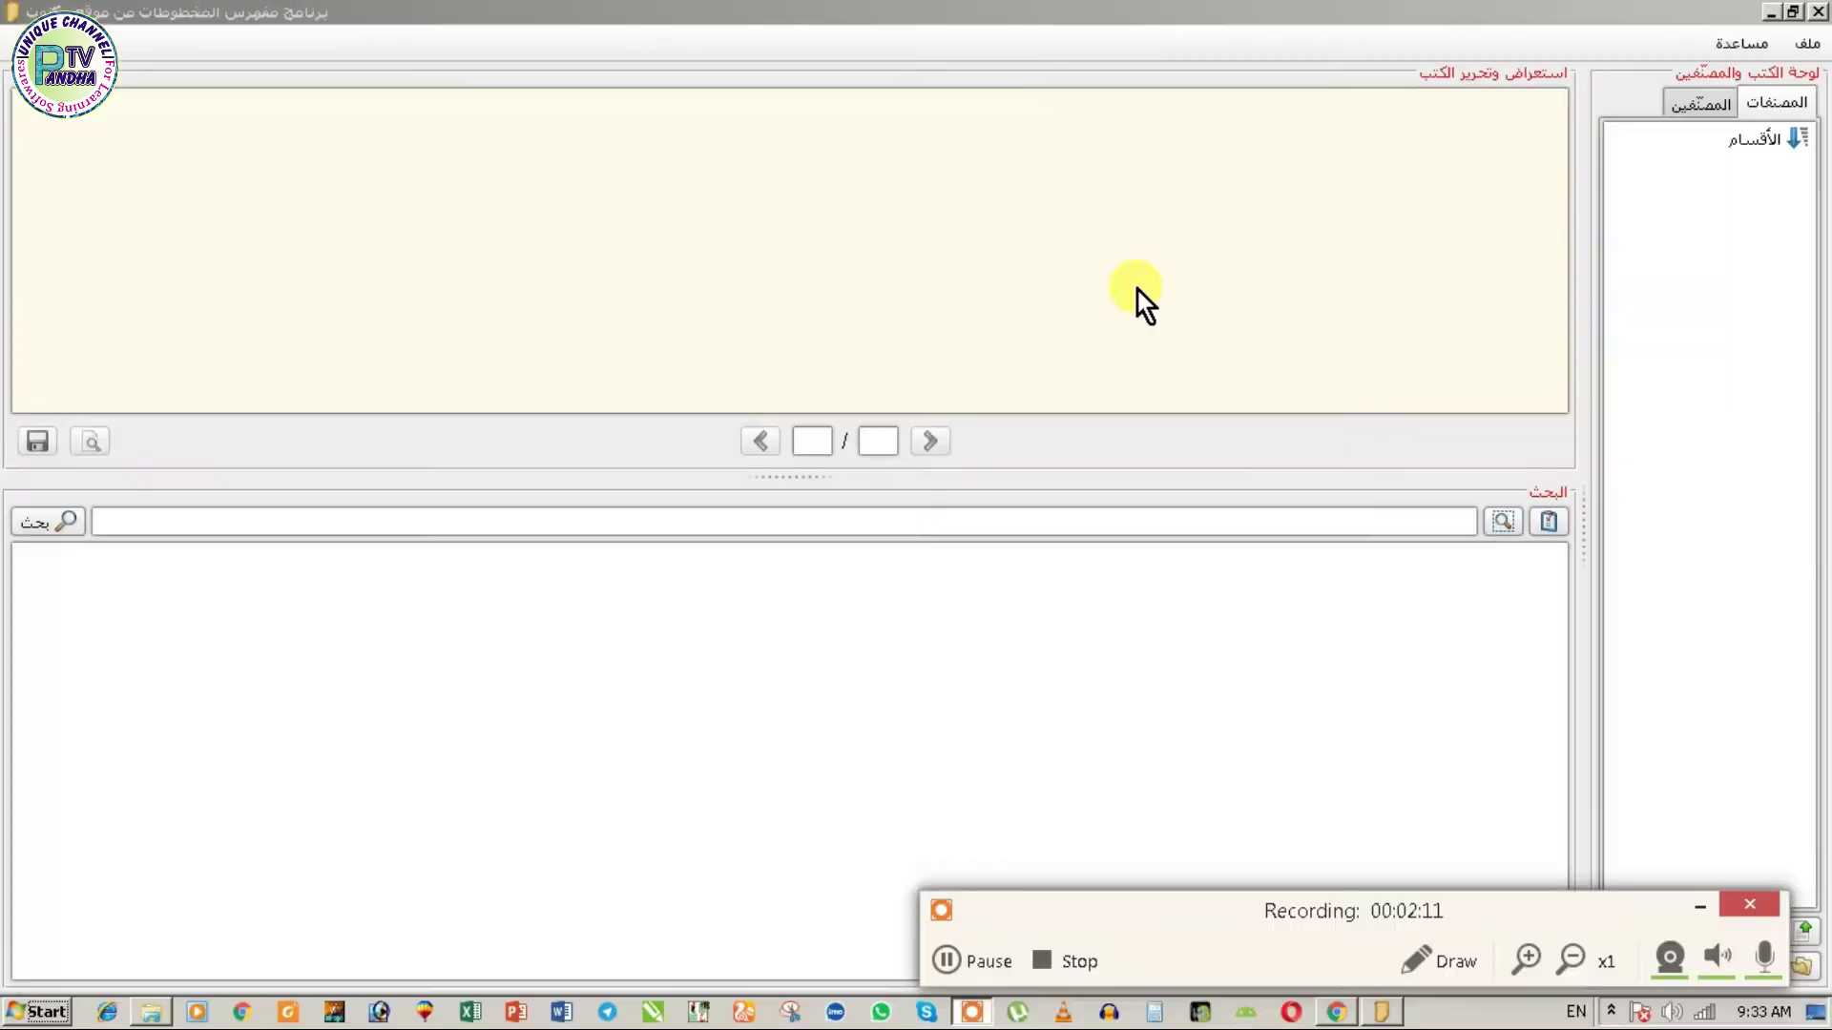
click(1695, 907)
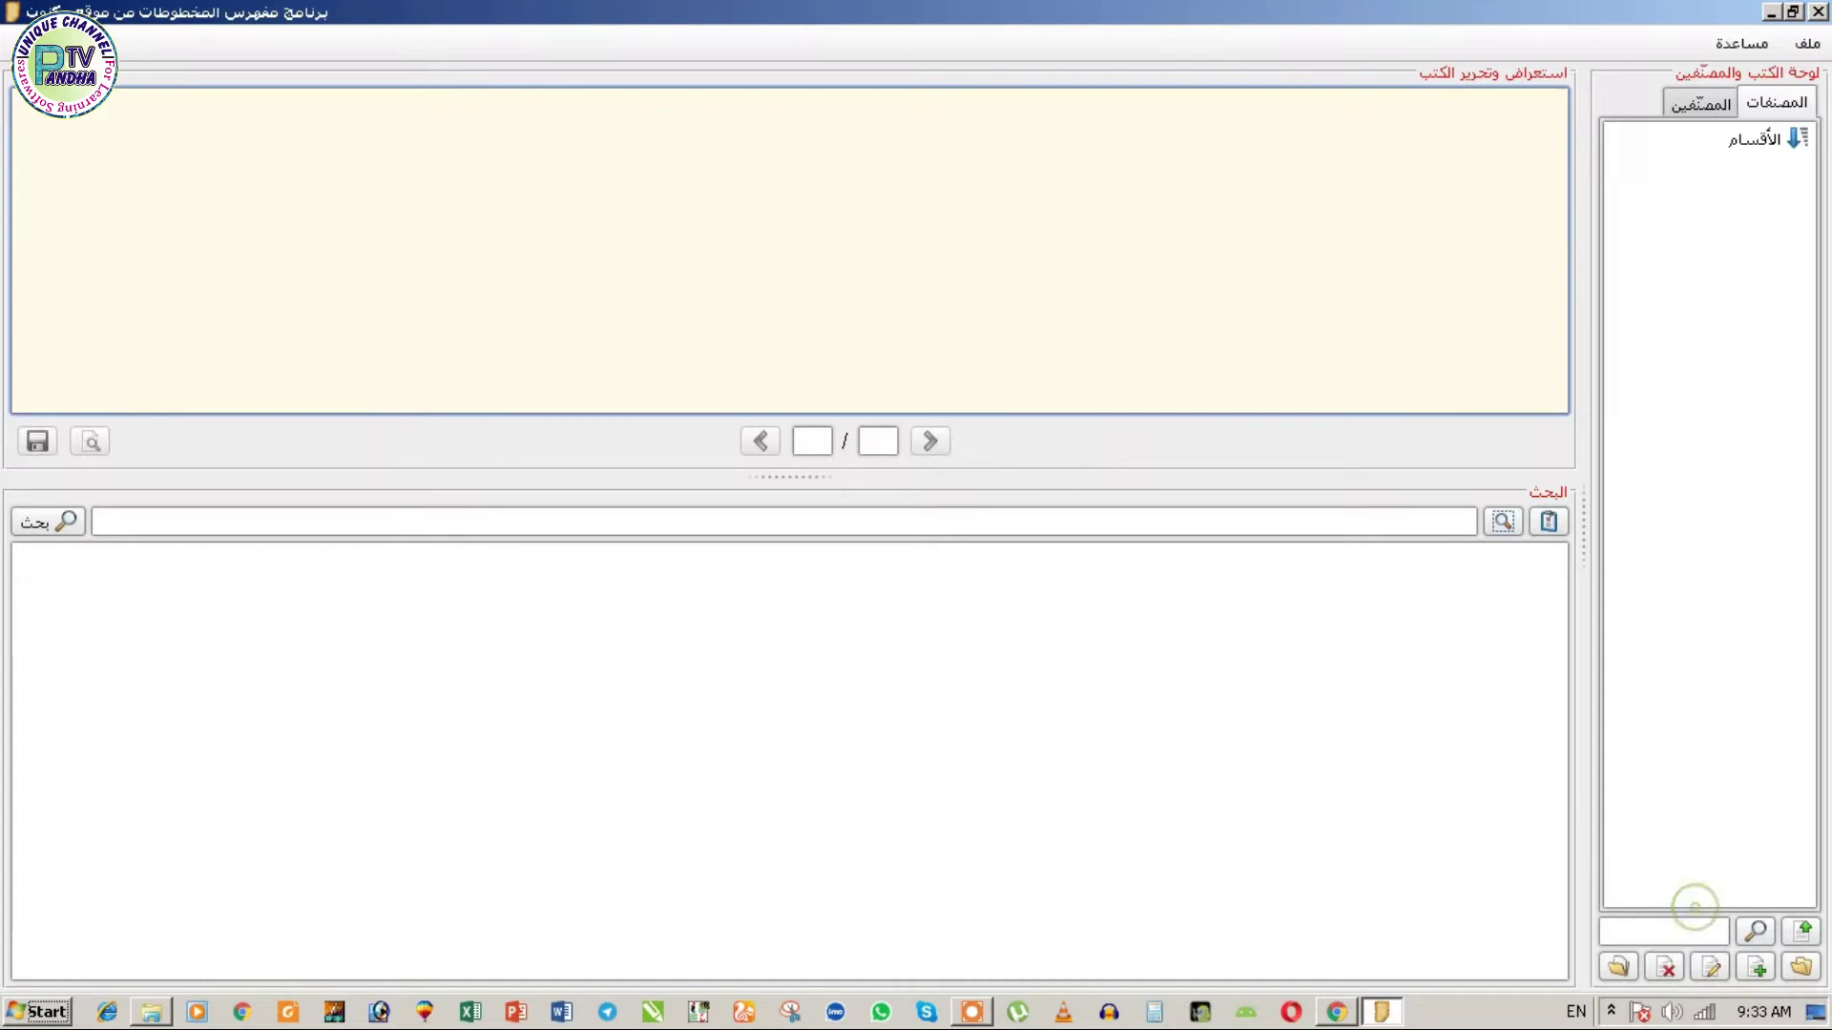
right_click(1756, 139)
click(1703, 175)
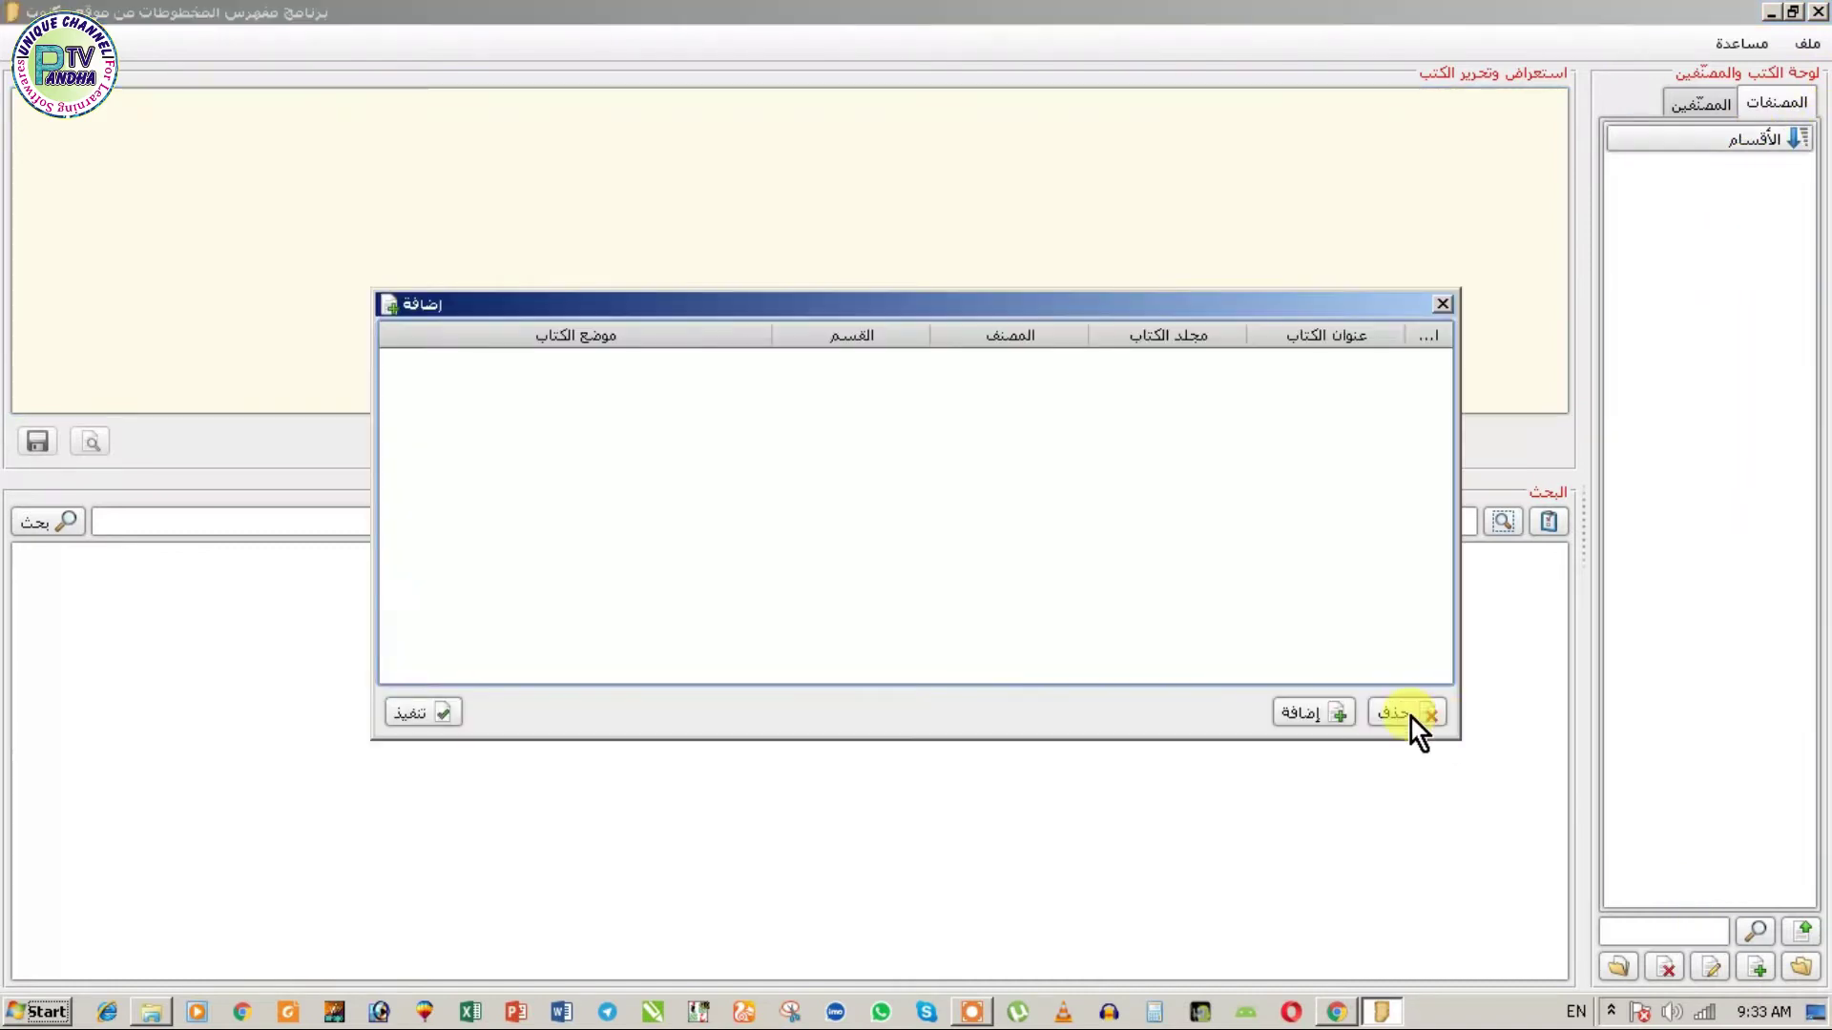
click(1443, 303)
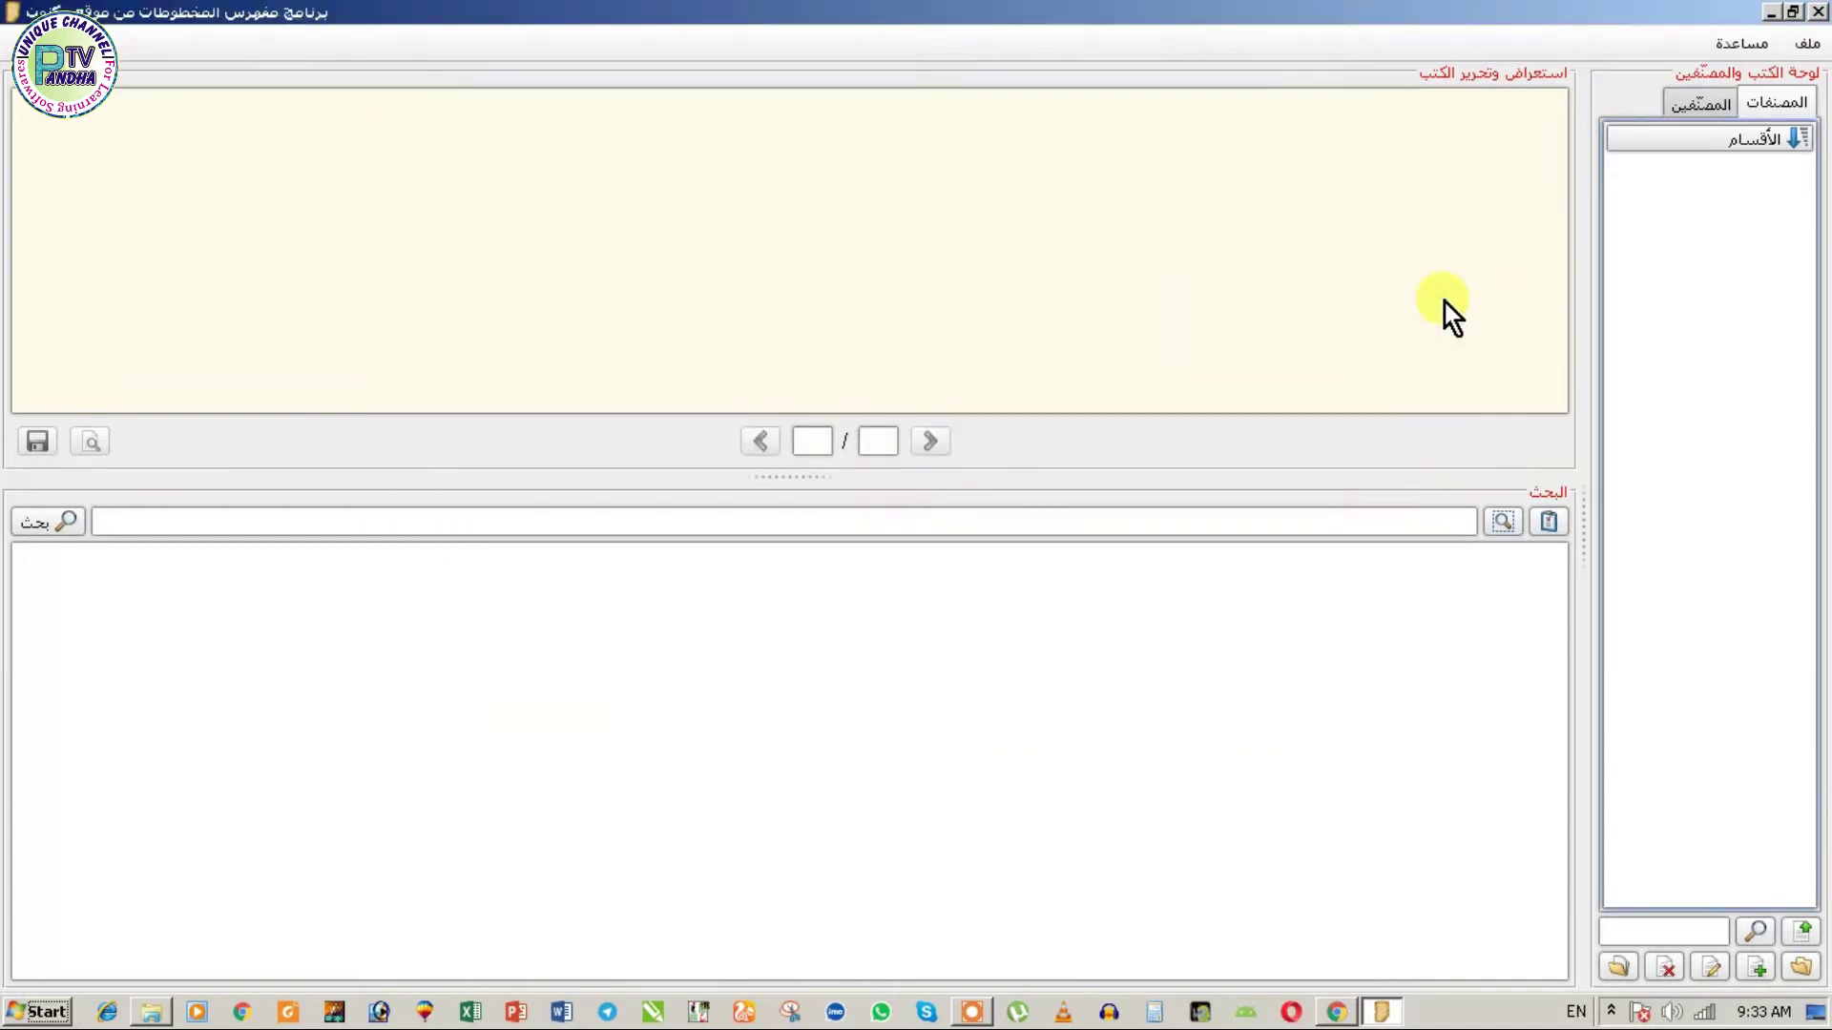
- Switch to Chrome, look through the Maknoon site's program downloads down to the manuscripts indexer section, and close the browser
key(alt+Tab)
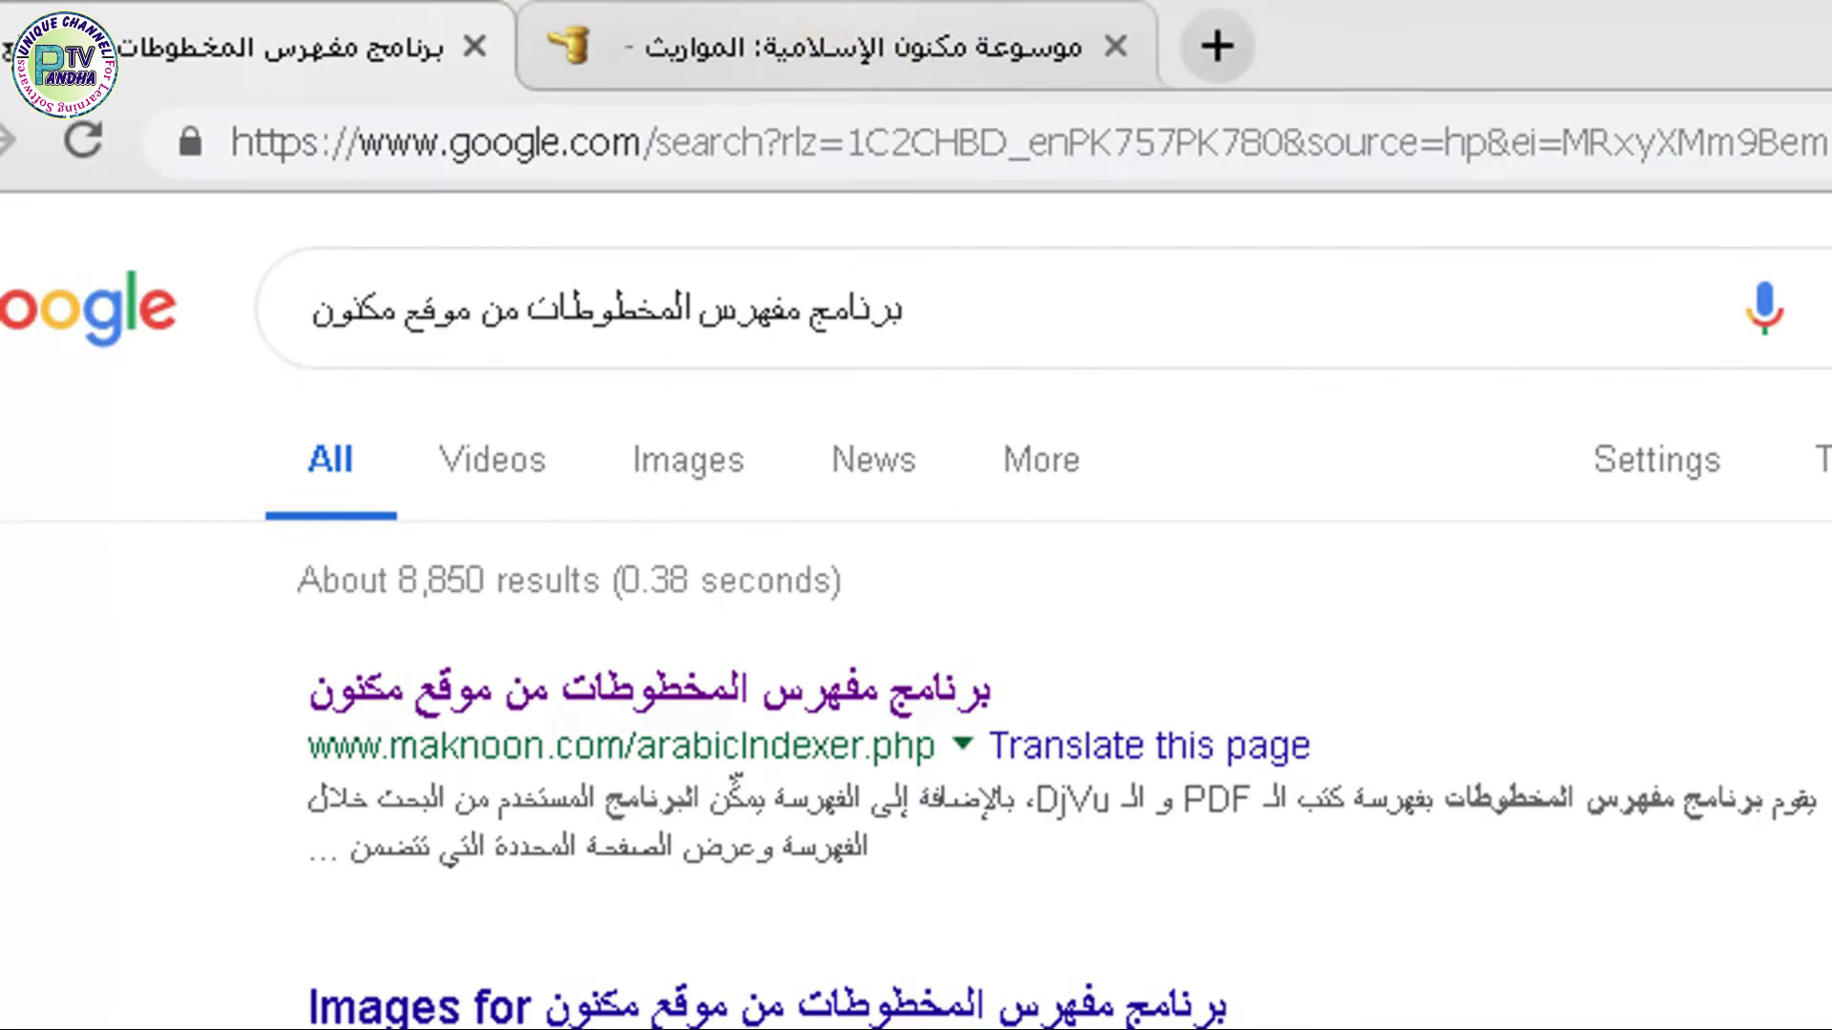
click(869, 81)
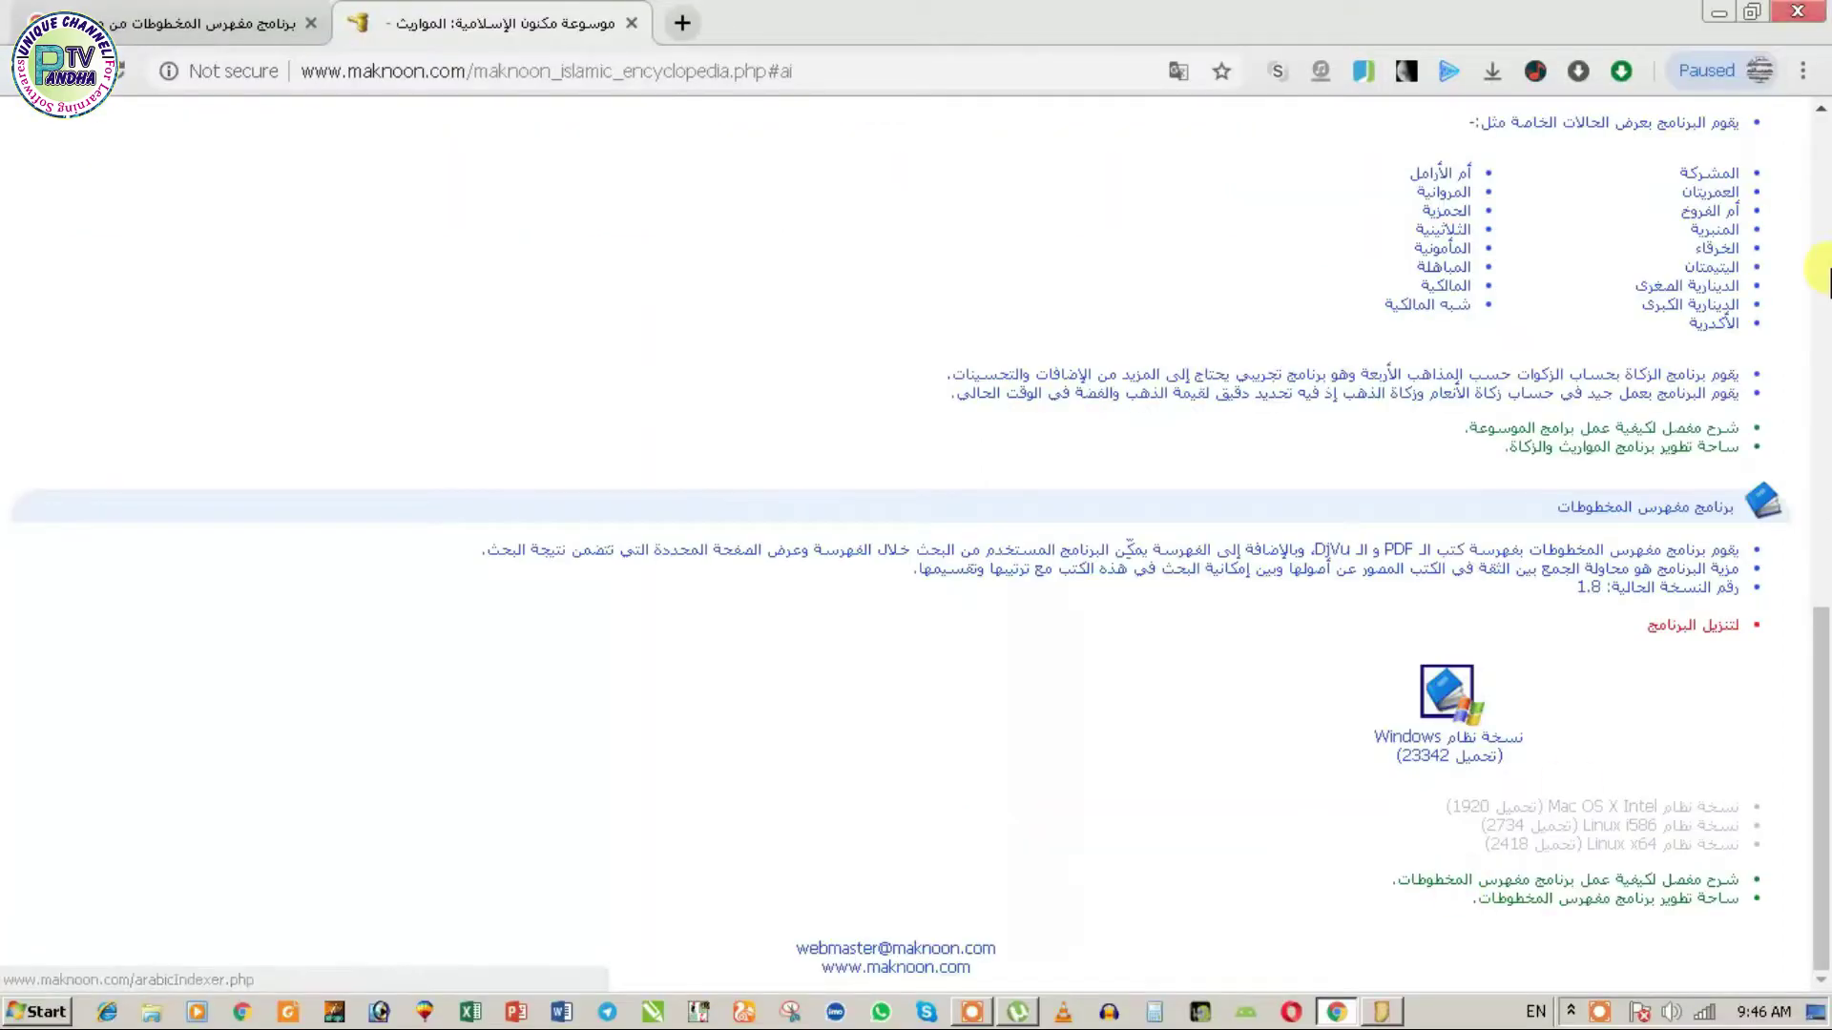
click(1820, 157)
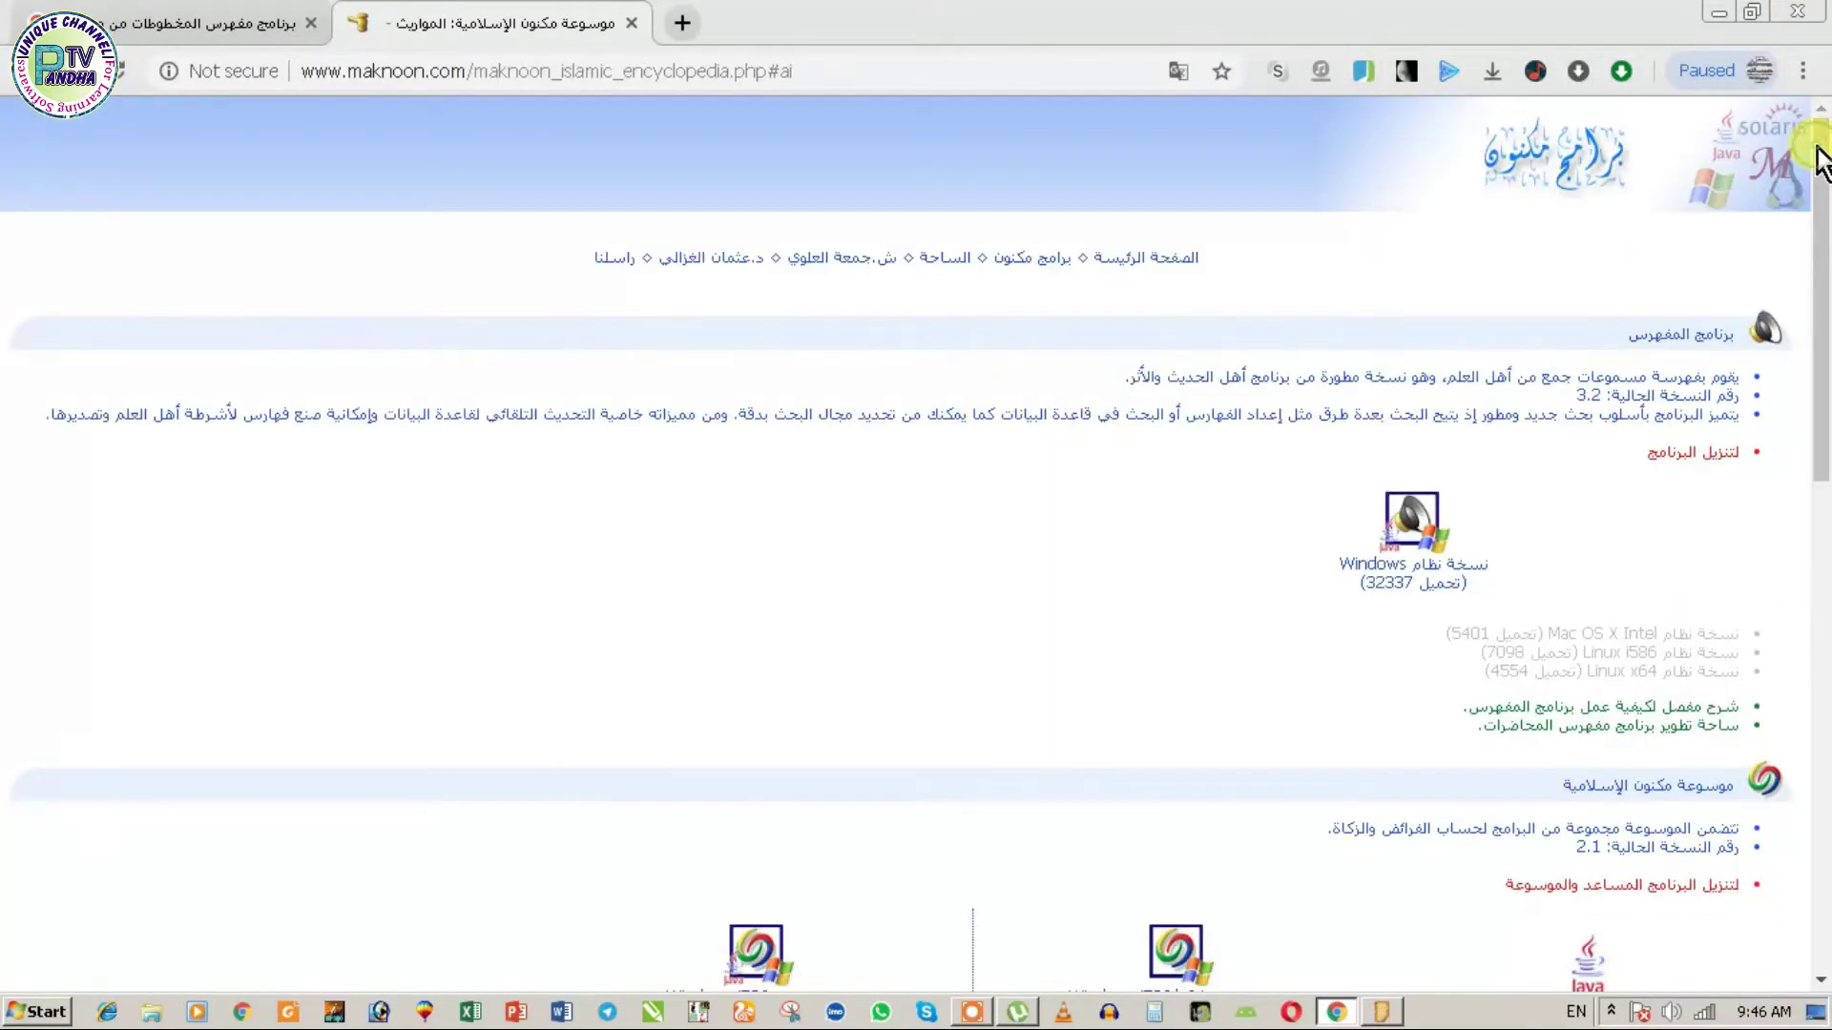
scroll(1822, 240, down, 1)
drag(1822, 241, 1822, 699)
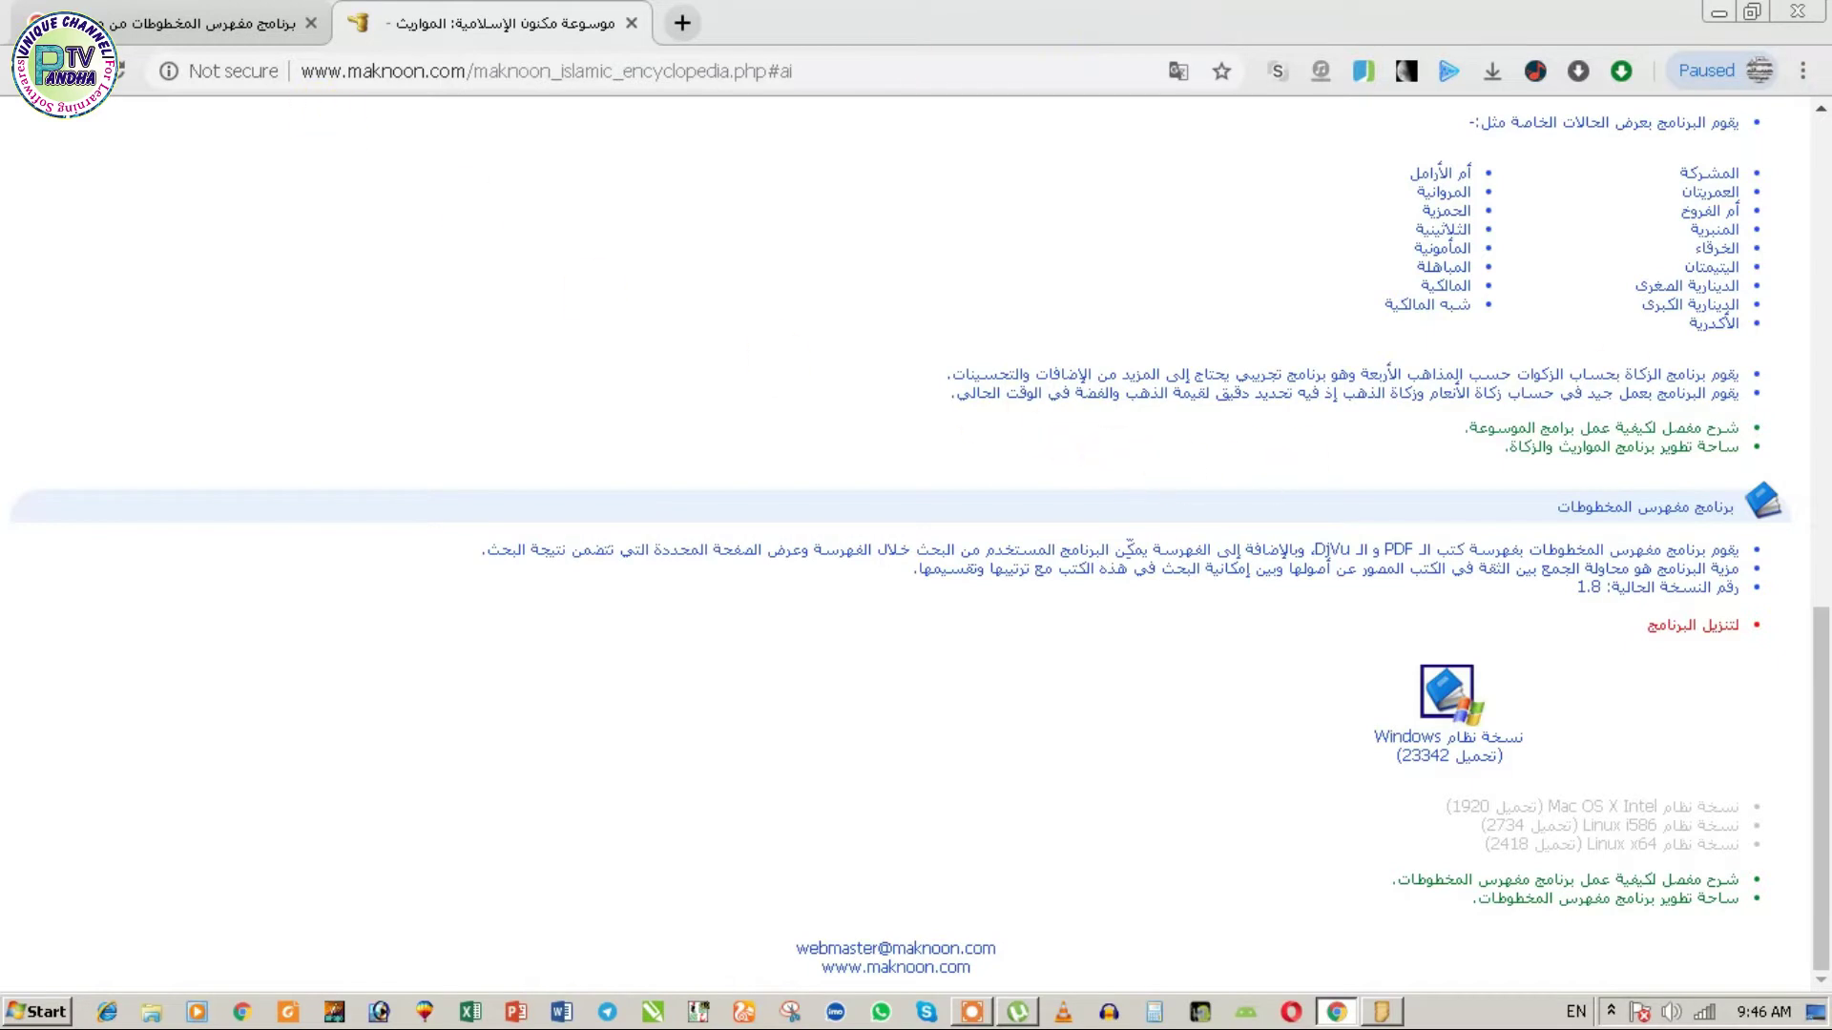
click(1784, 17)
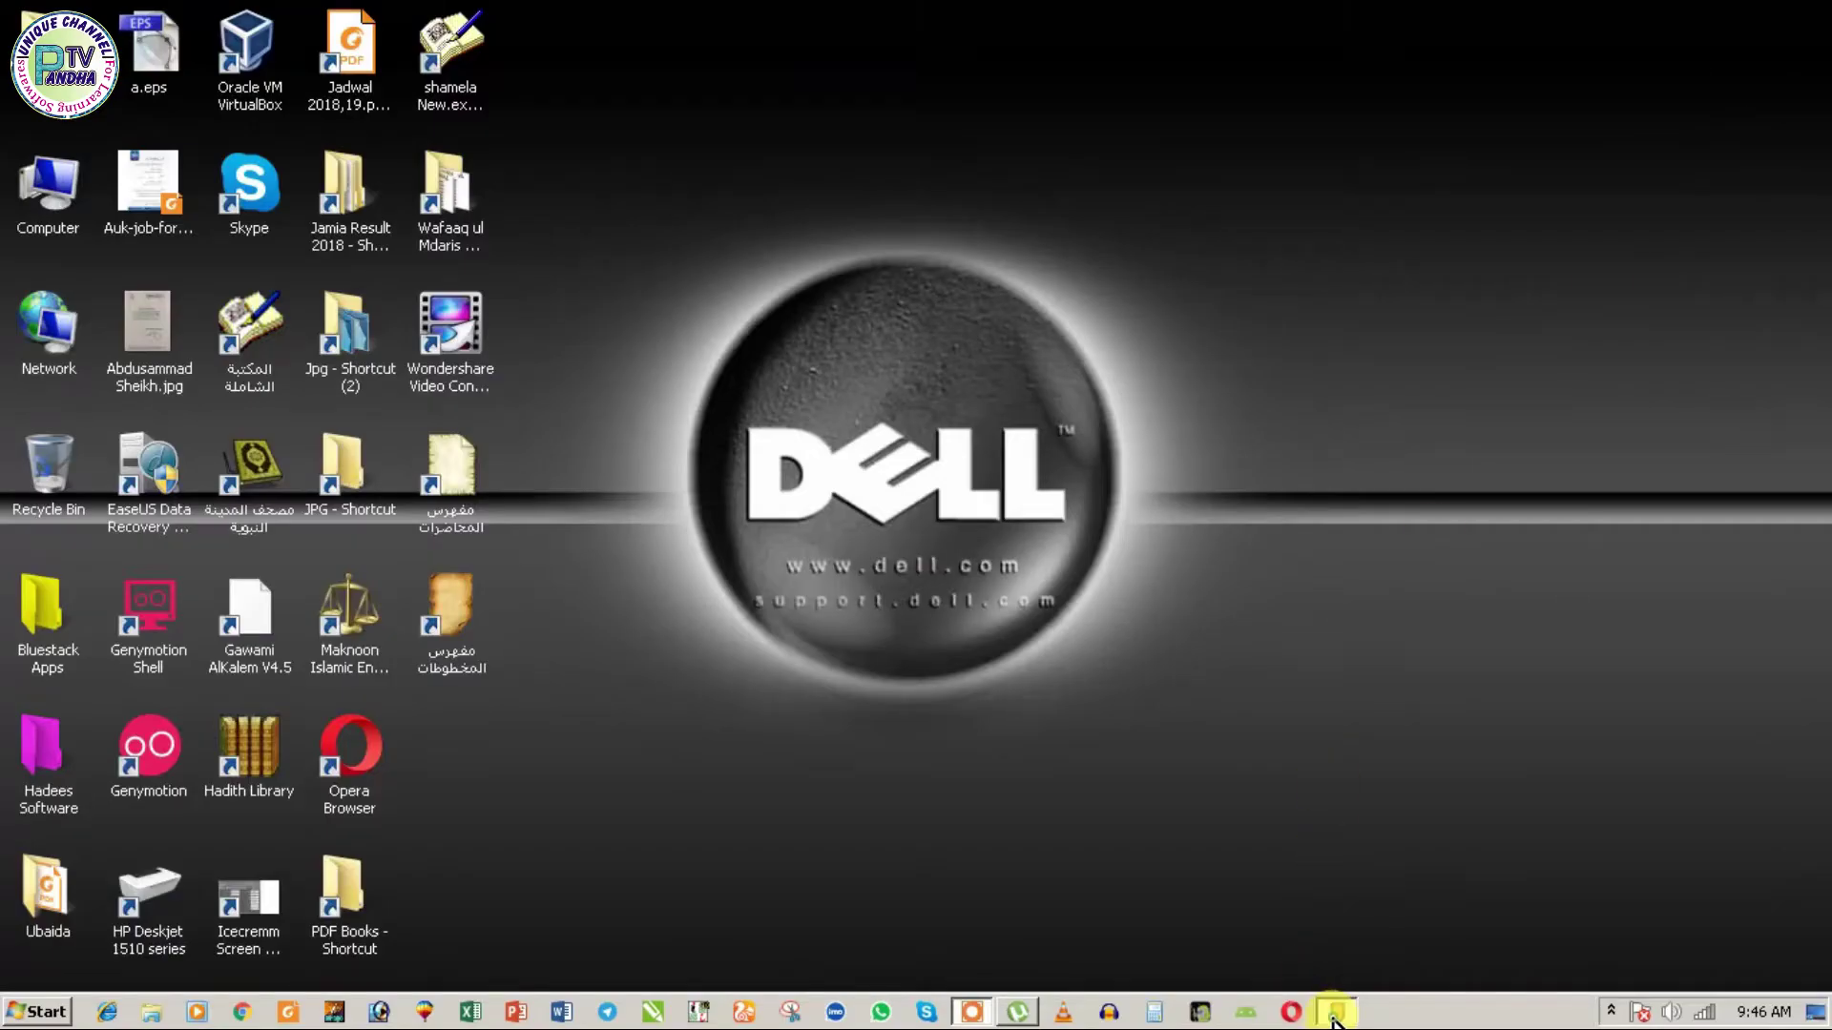
- Return to the manuscripts indexer and view its authors tree and works tree in turn
click(1336, 1011)
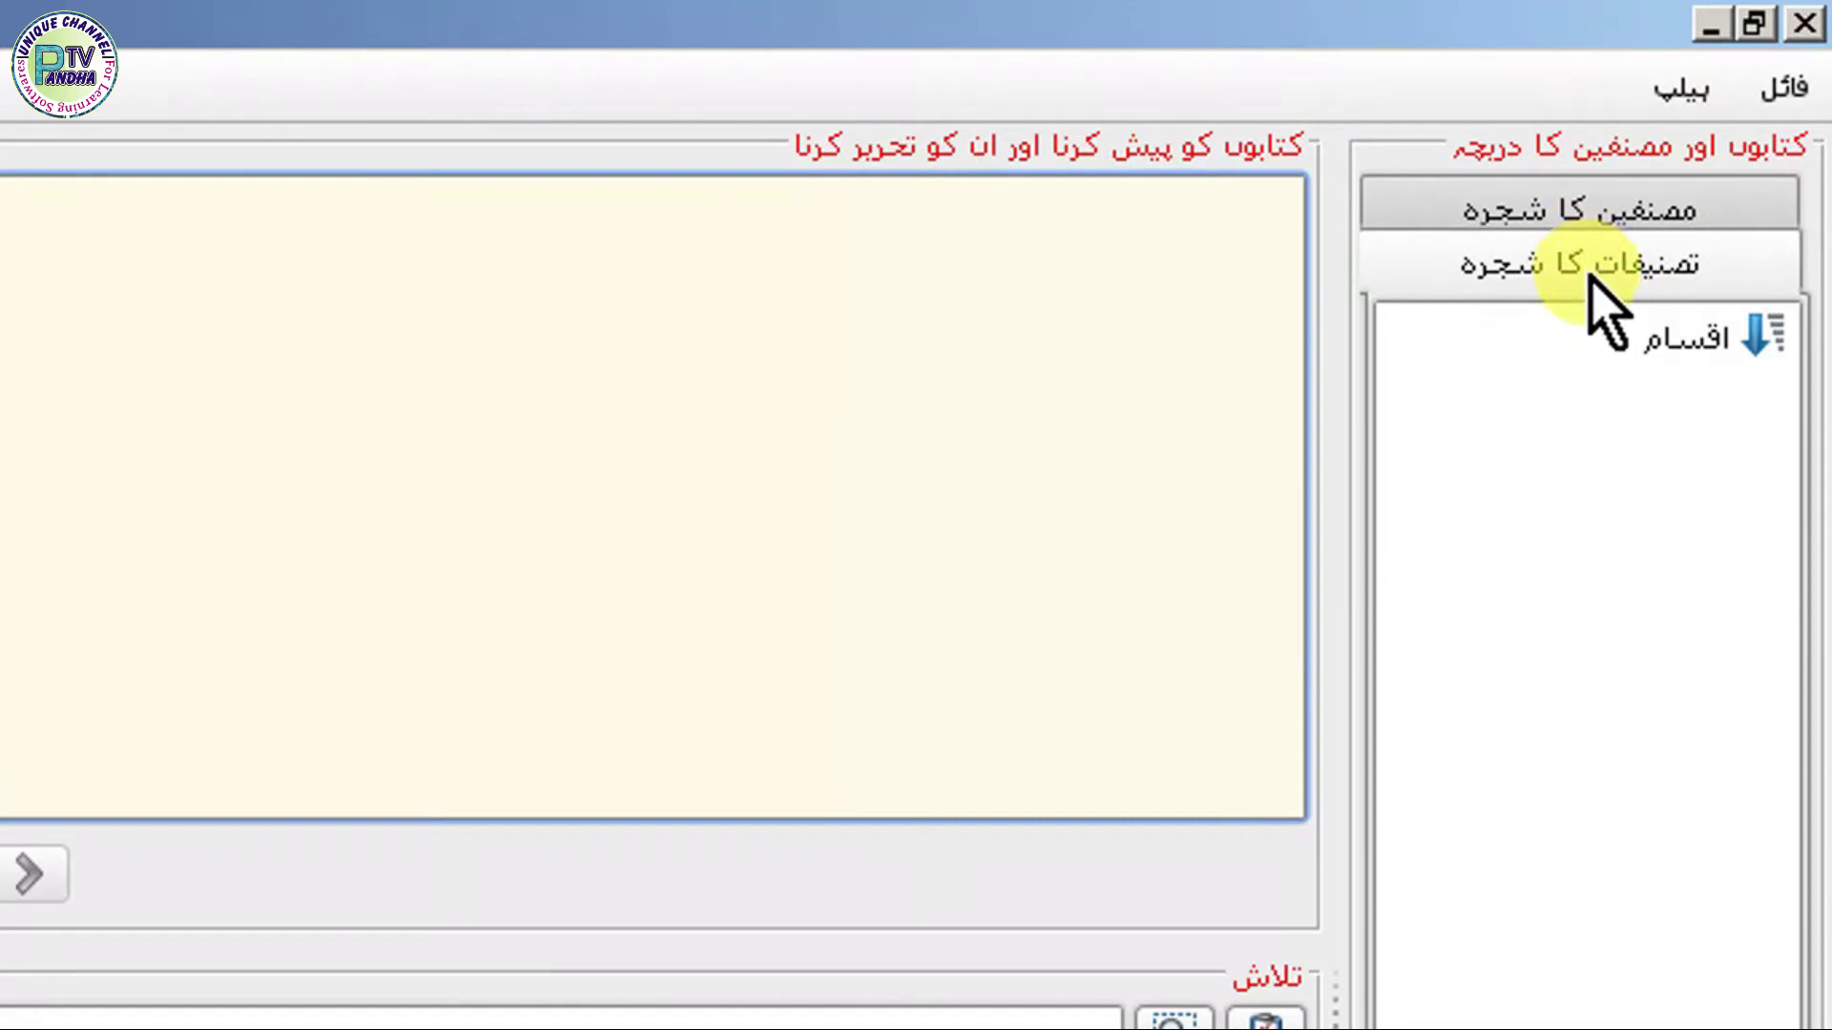
click(1569, 210)
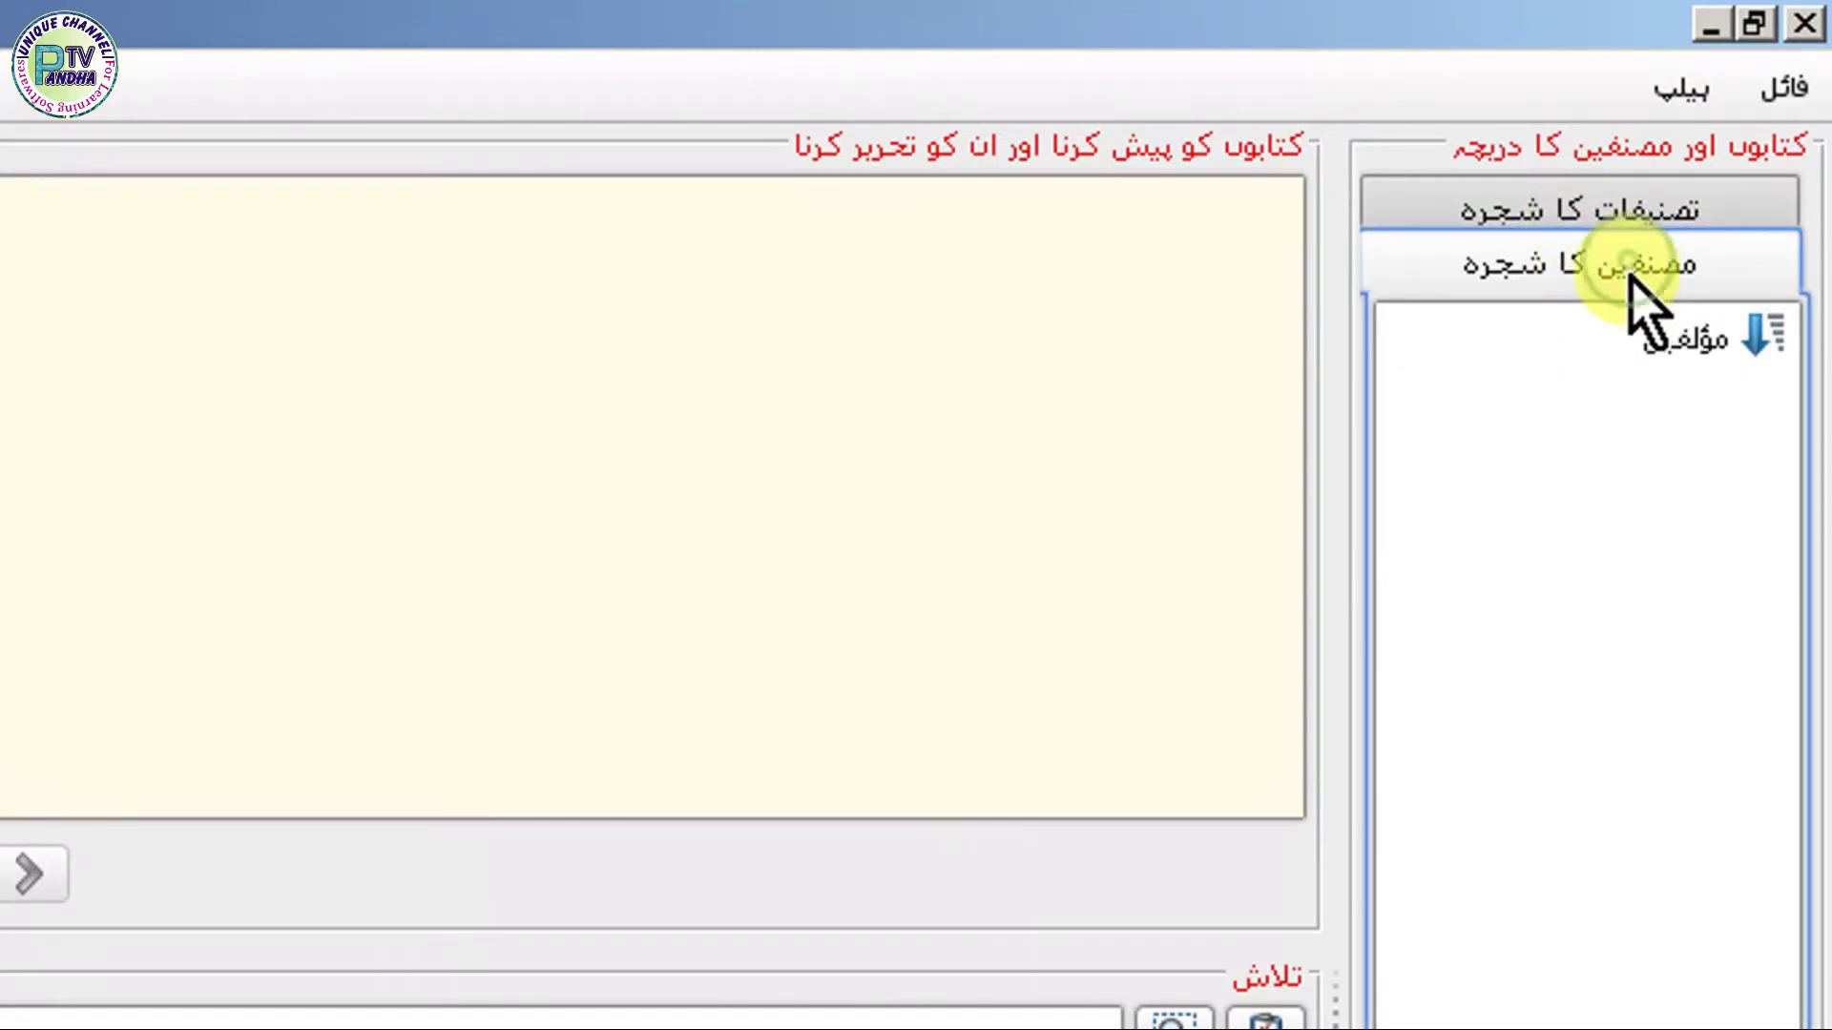
click(1626, 218)
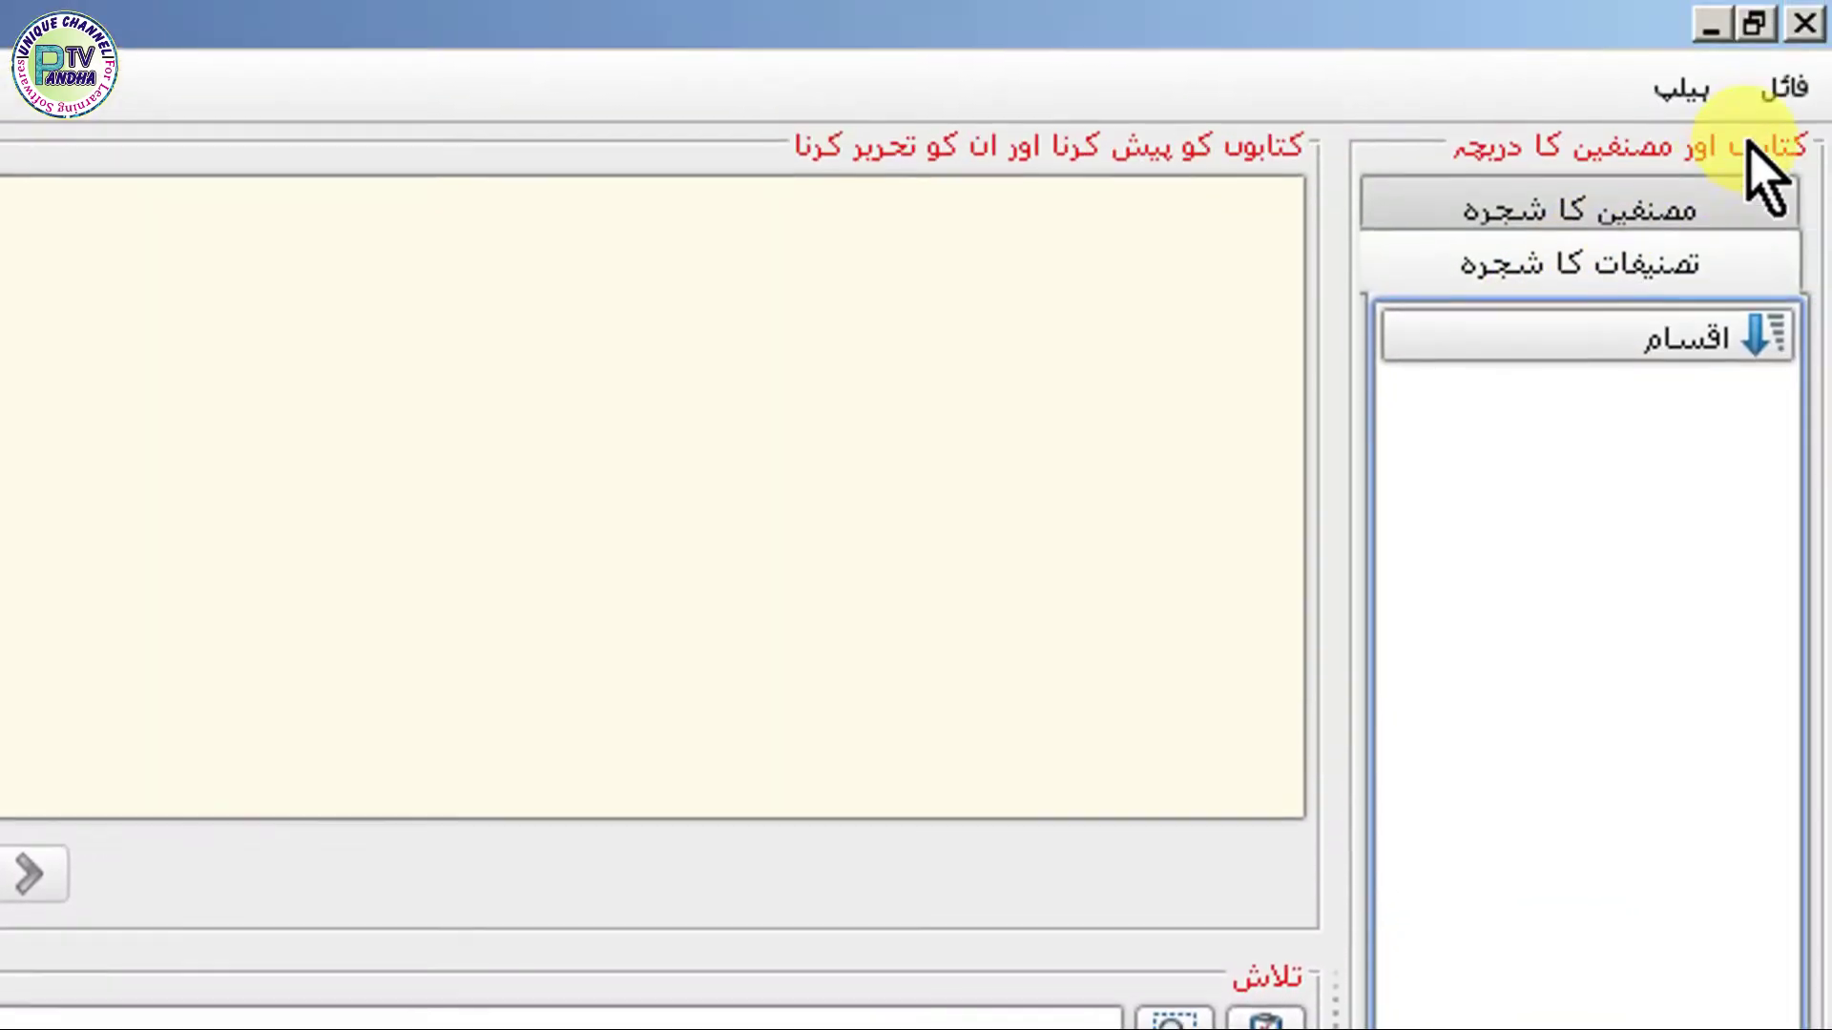
- Open the import and upgrade window (امپورٹ اور اپ گریڈ), look over its options and exit it
click(1806, 44)
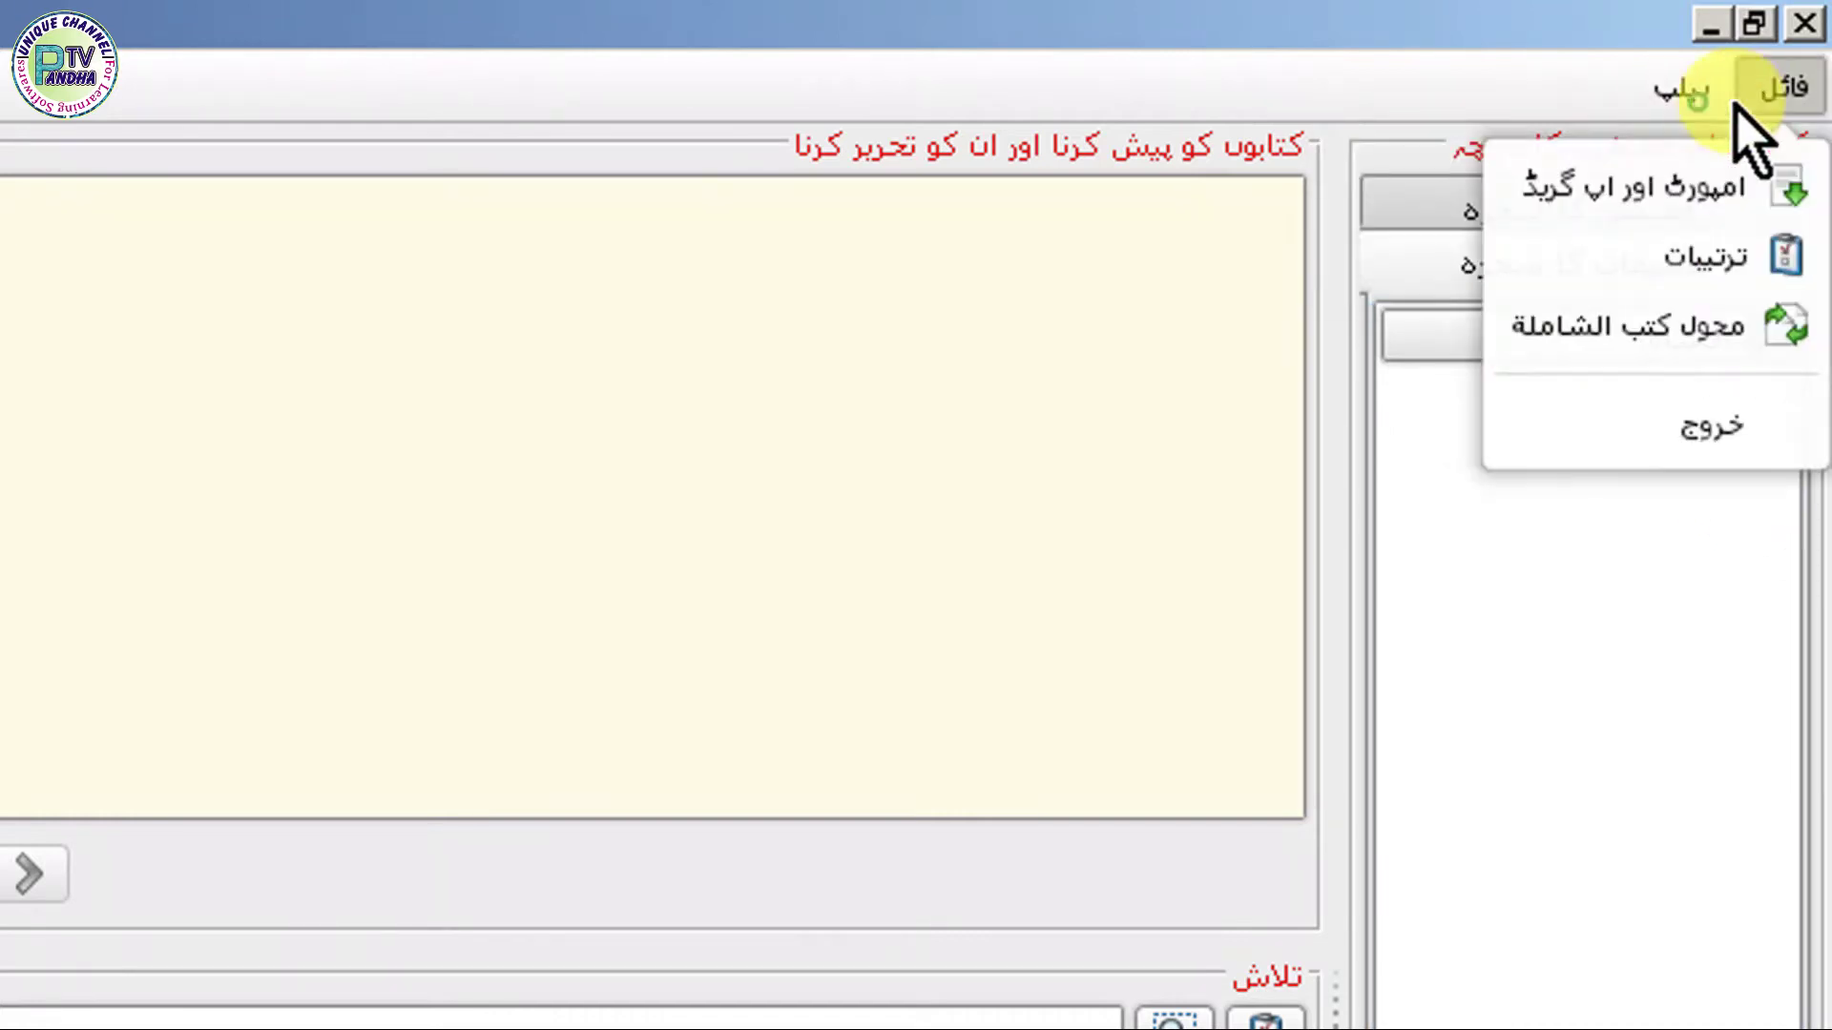
click(1663, 193)
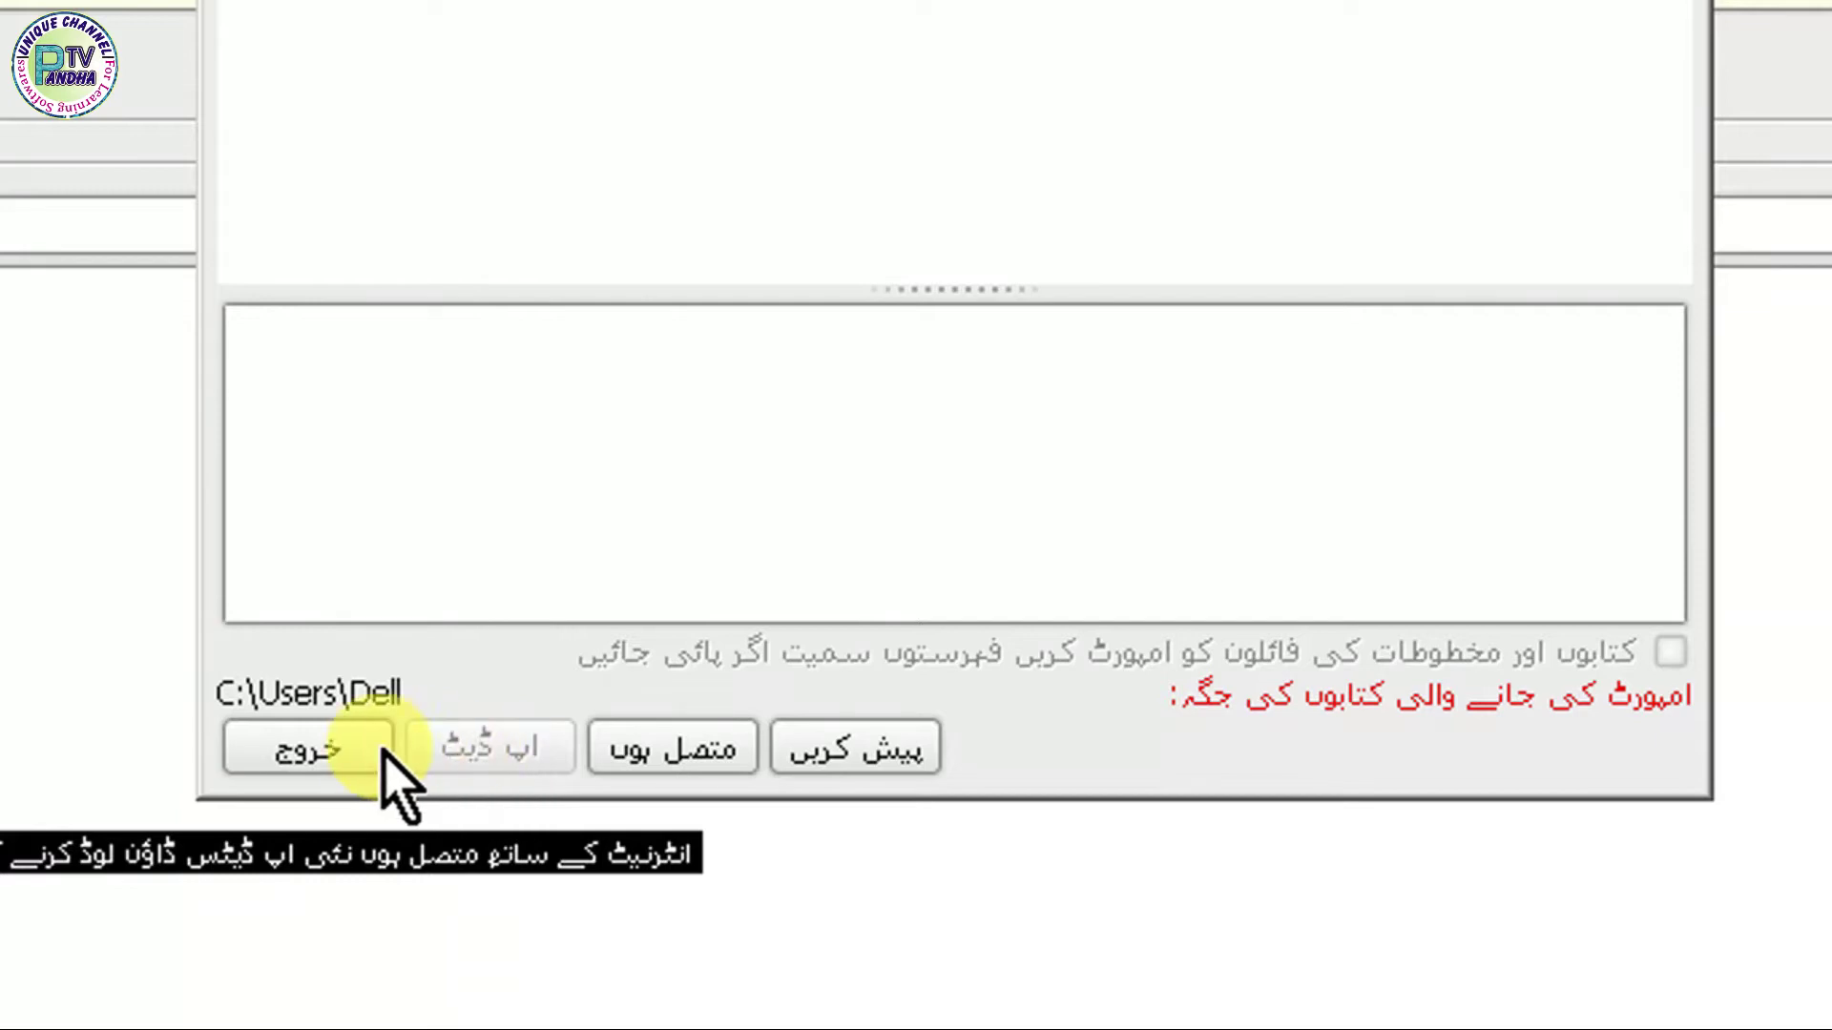
click(319, 746)
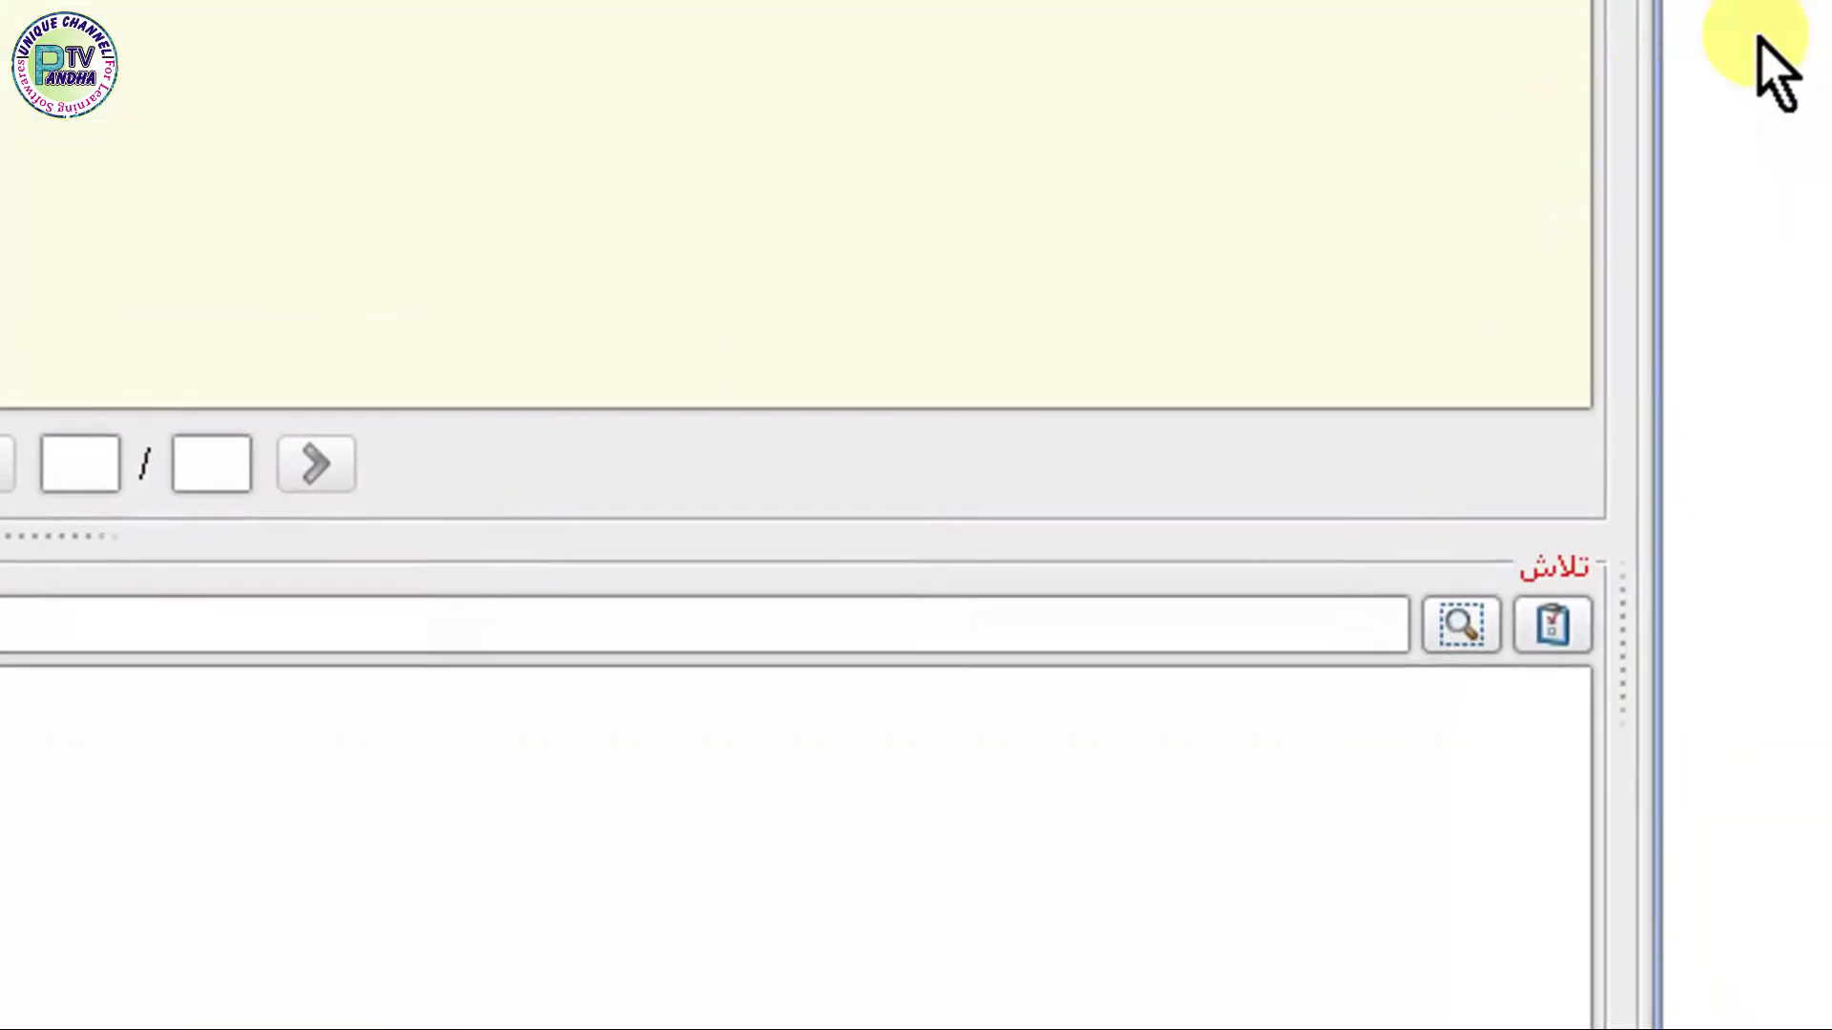
- Review the PDF reader, interface language and new-version options in the program settings (ترتیبات) and apply them
click(1780, 90)
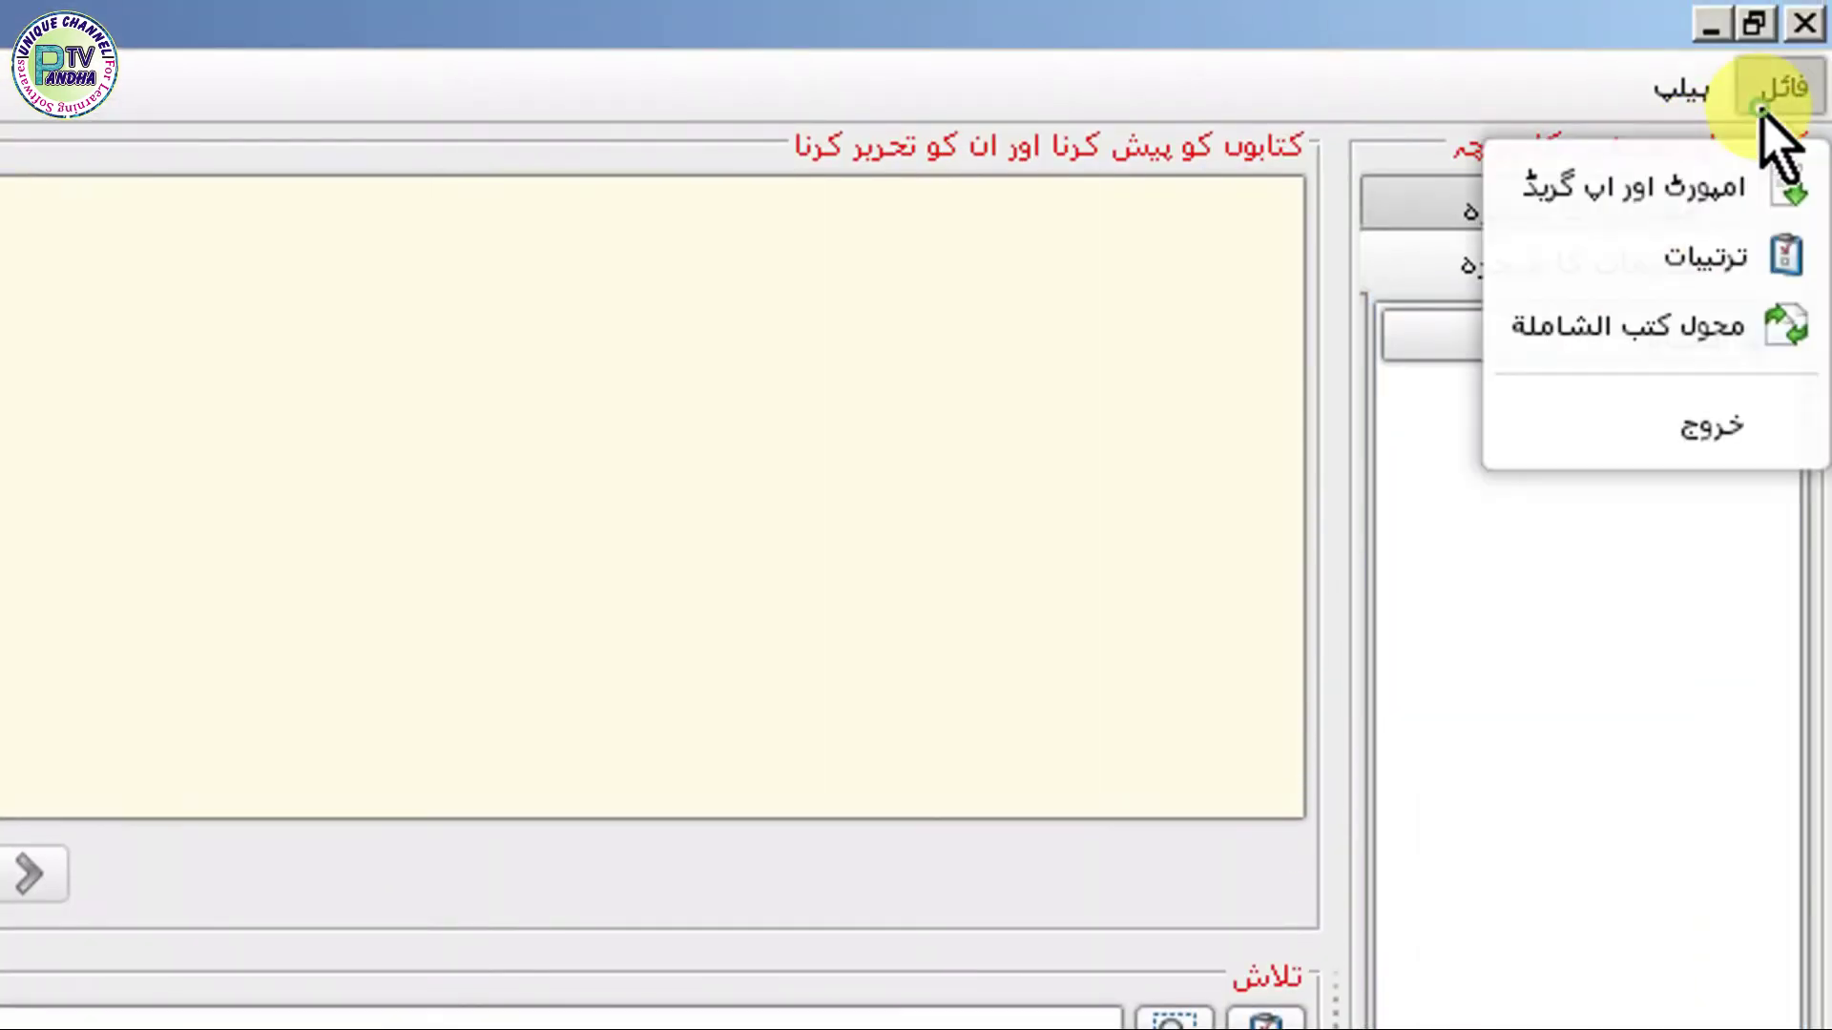
click(1713, 256)
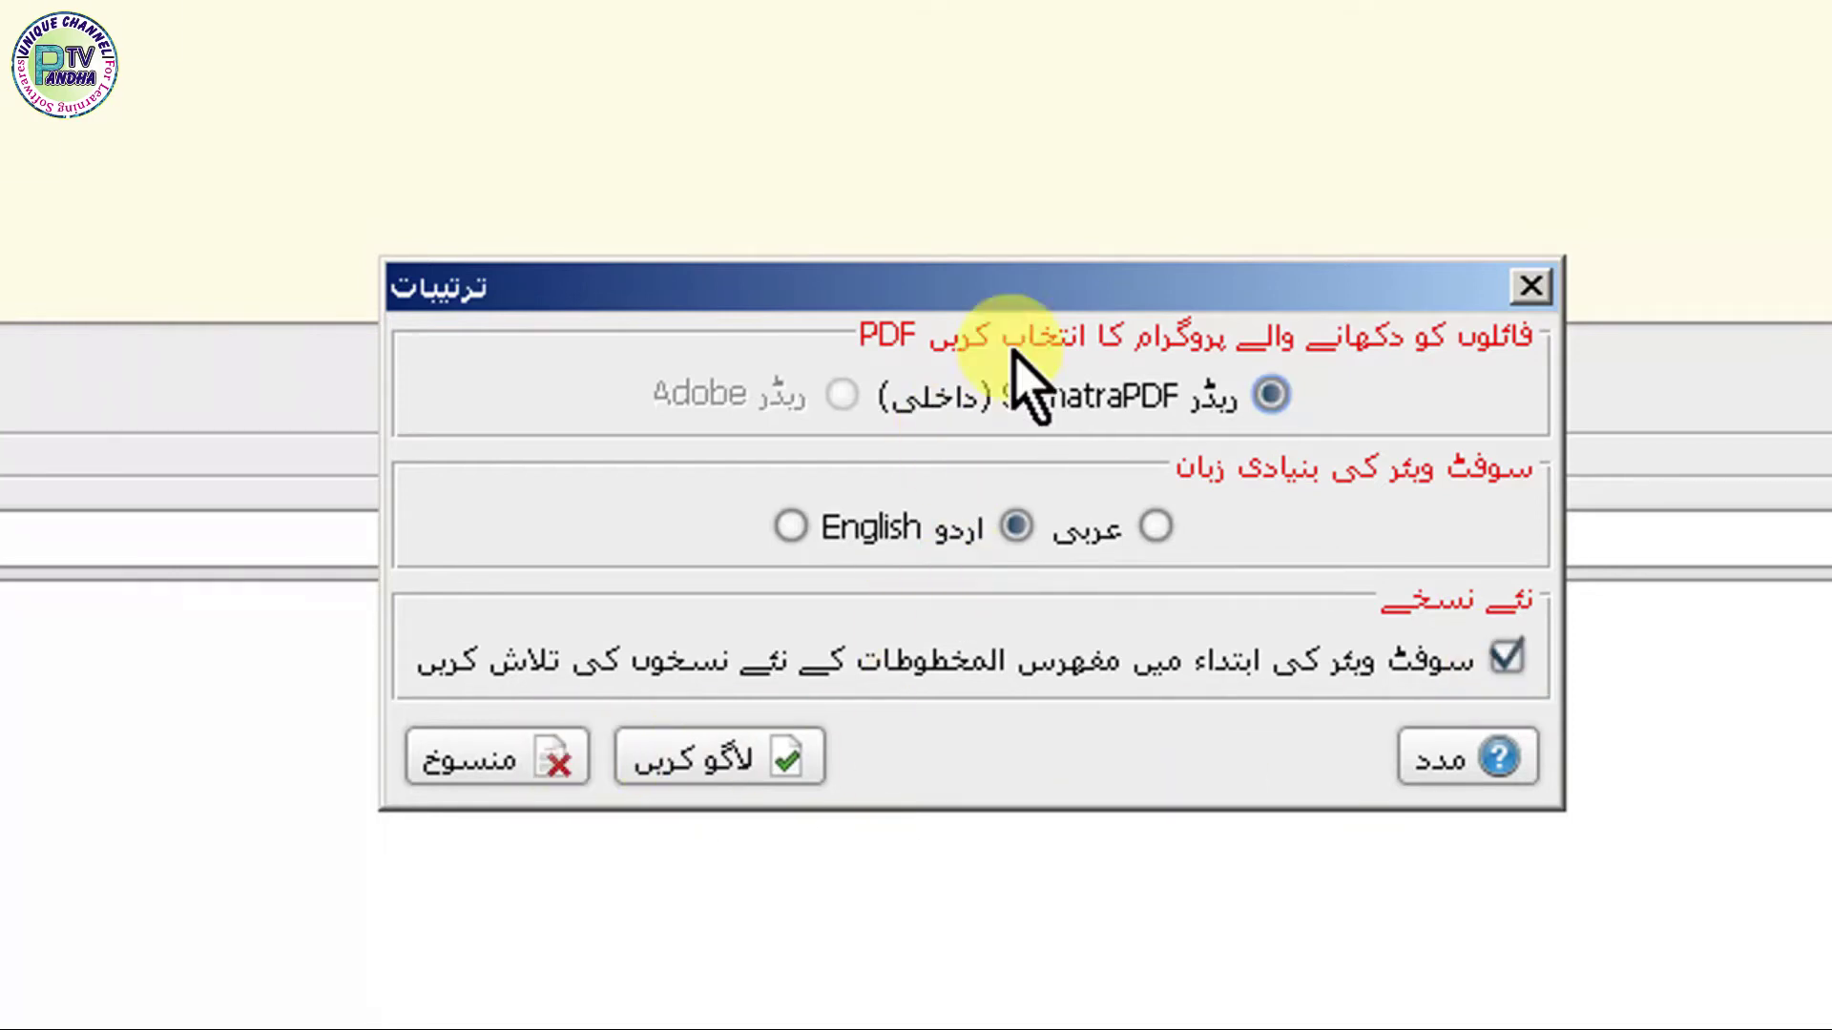
click(730, 772)
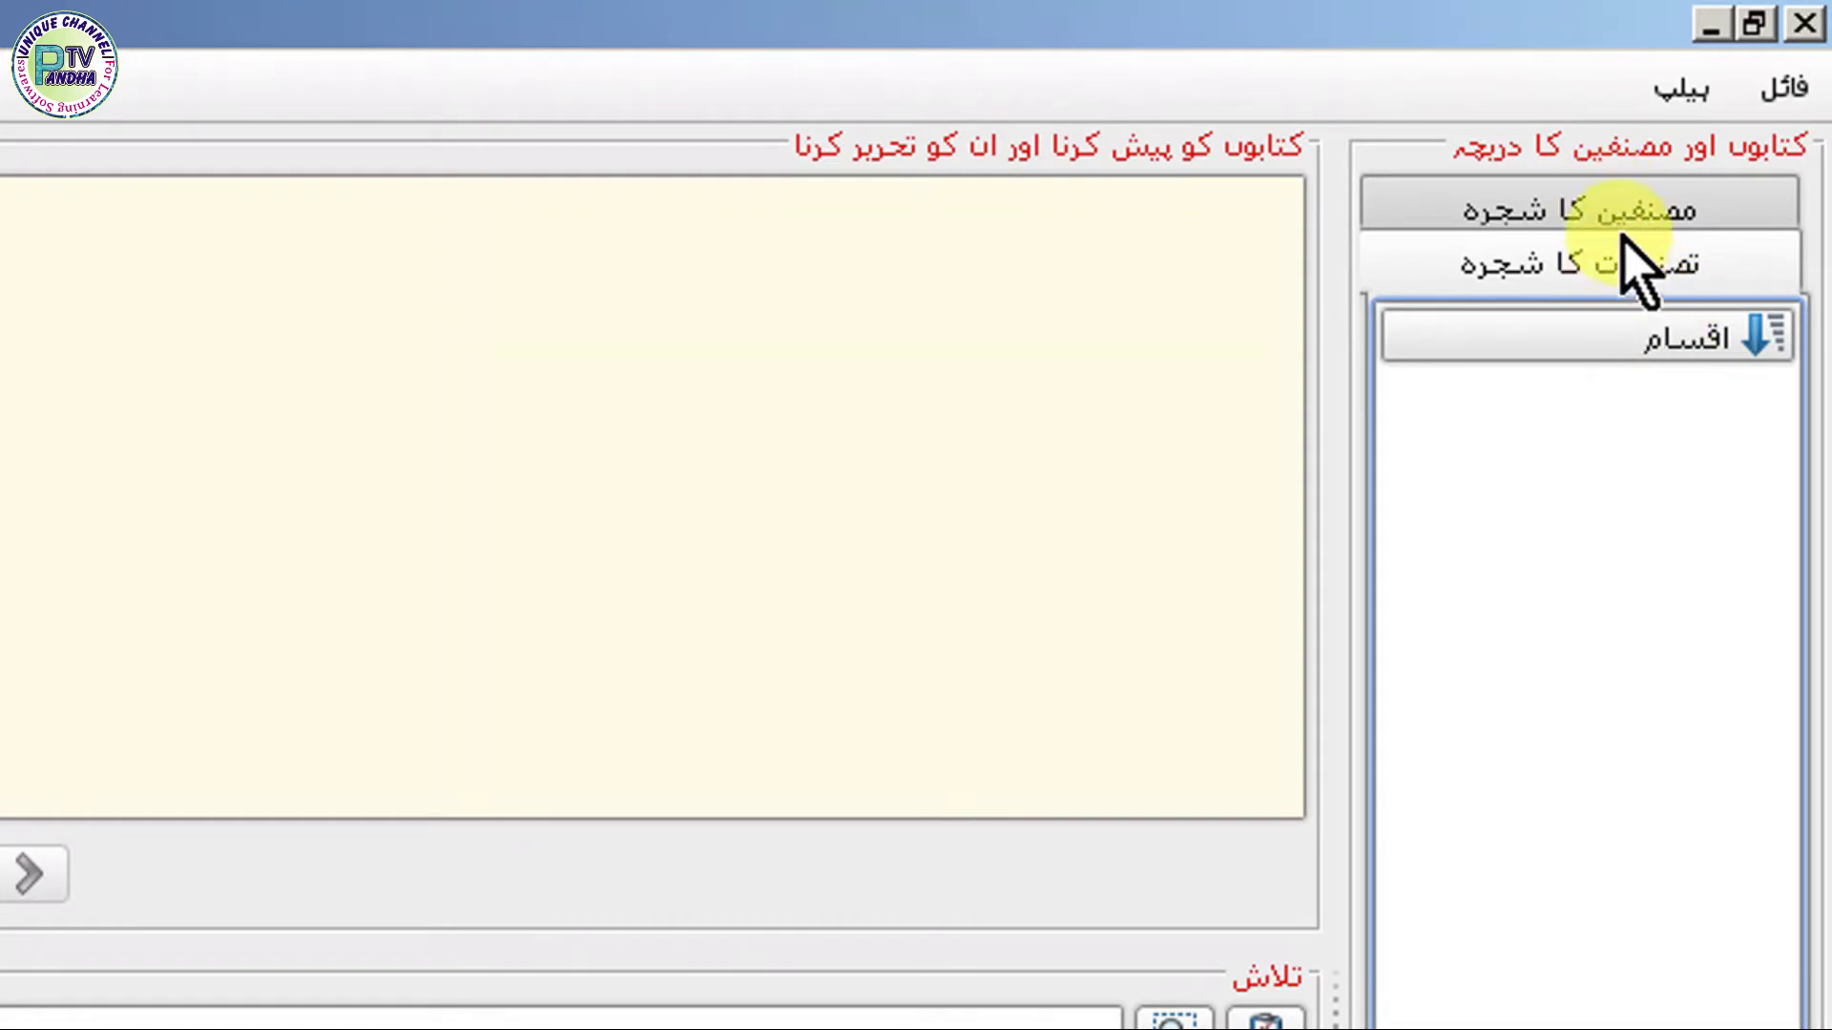
- Show the list of authors once more and go back to the book categories
click(1633, 214)
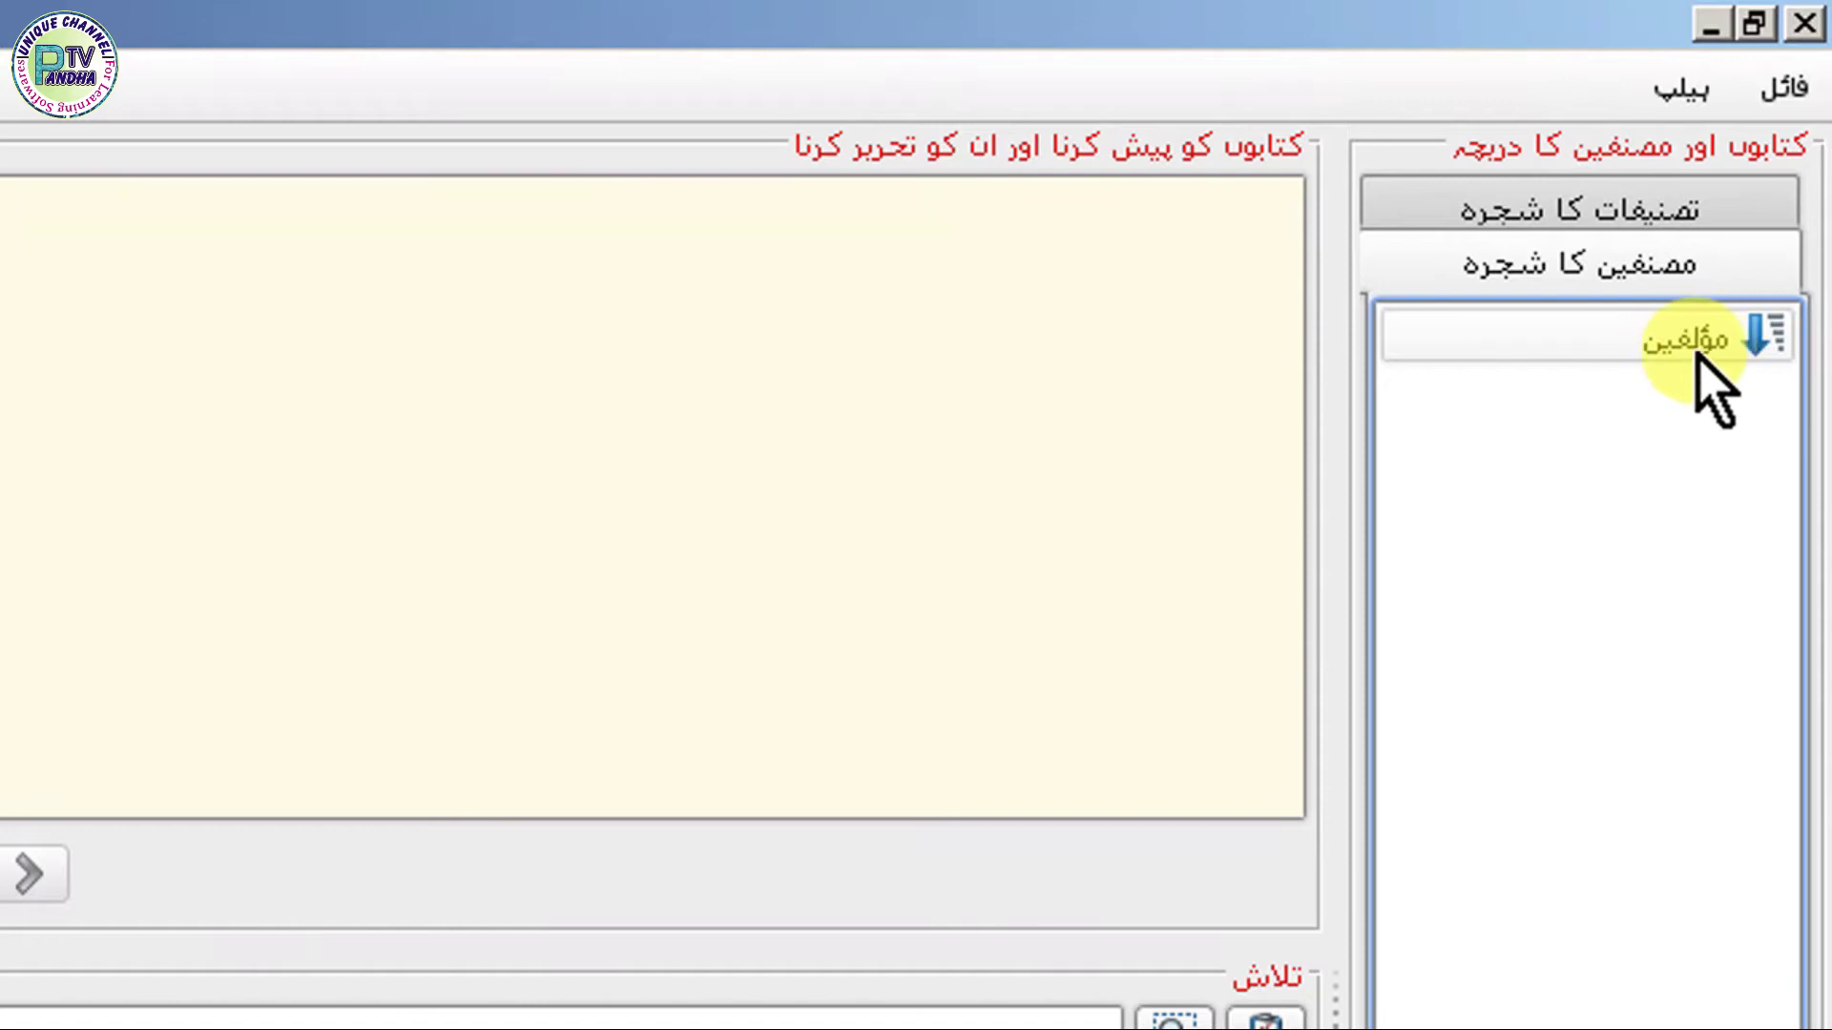
click(1621, 222)
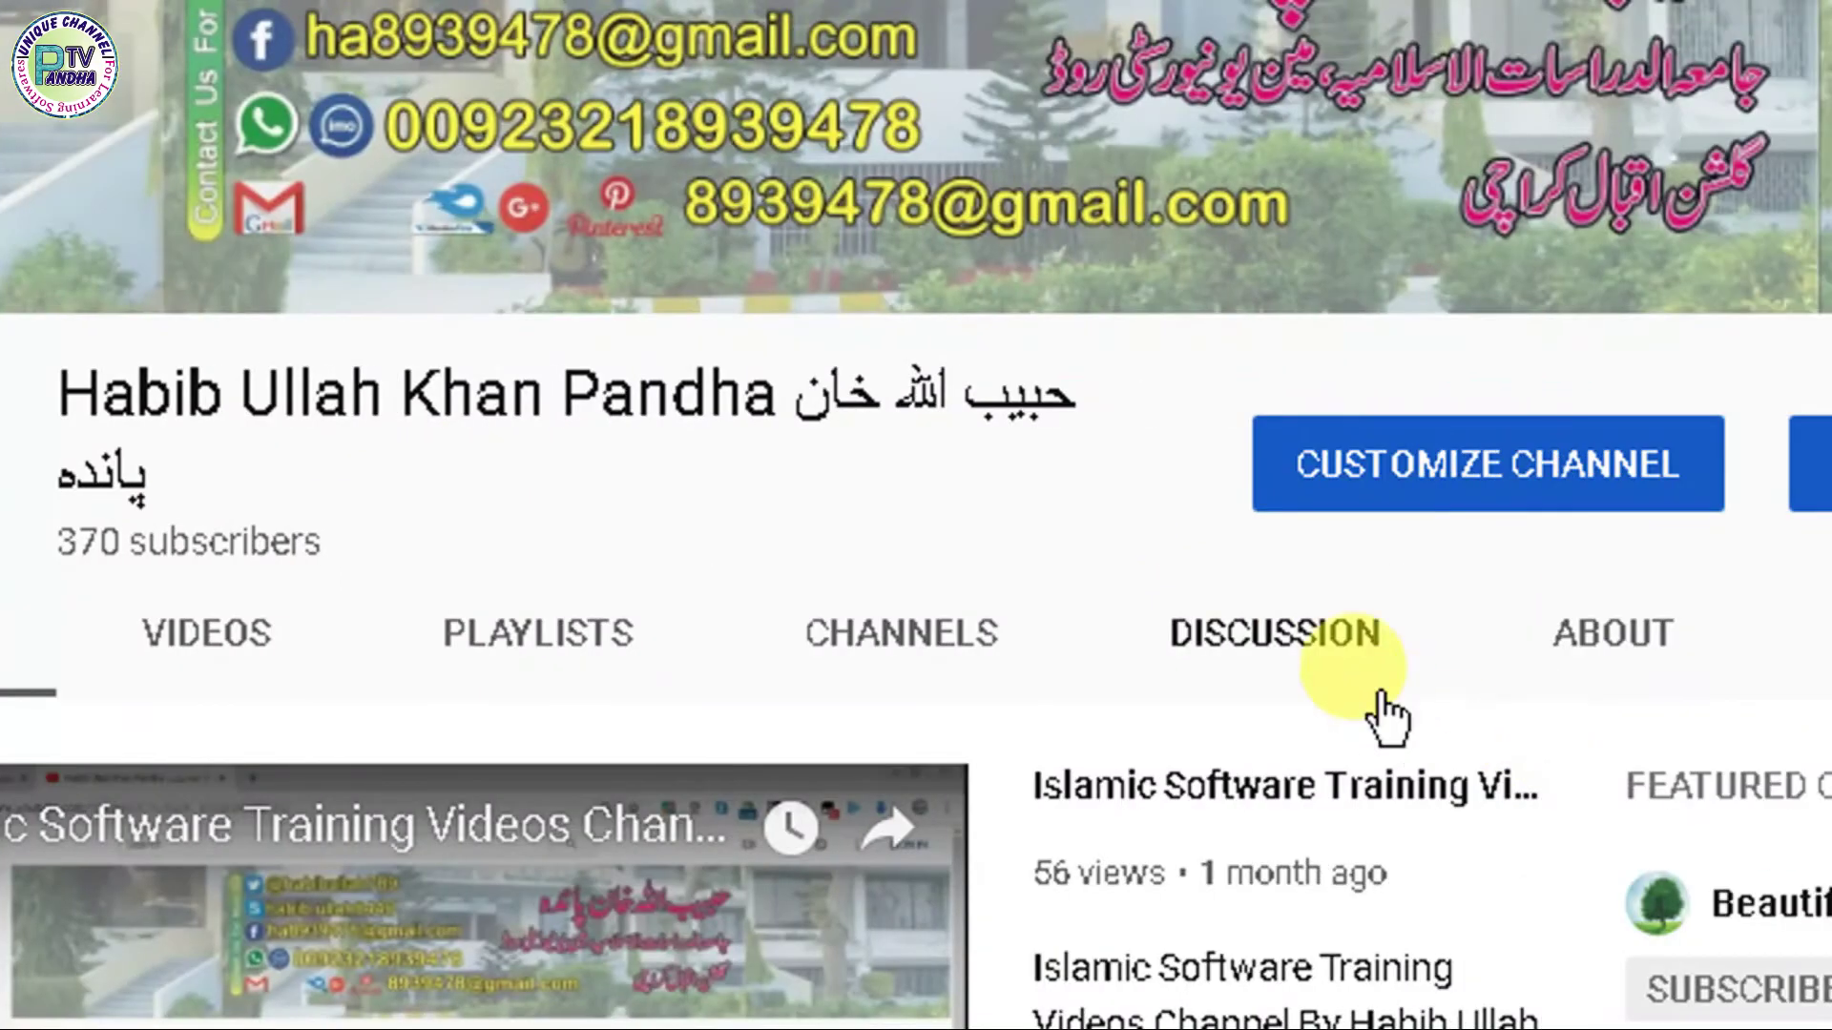
- View the YouTube channel's discussion page and switch to the Al Maktba Shamla Urdu Videos blog post with the keyboard download
click(1322, 659)
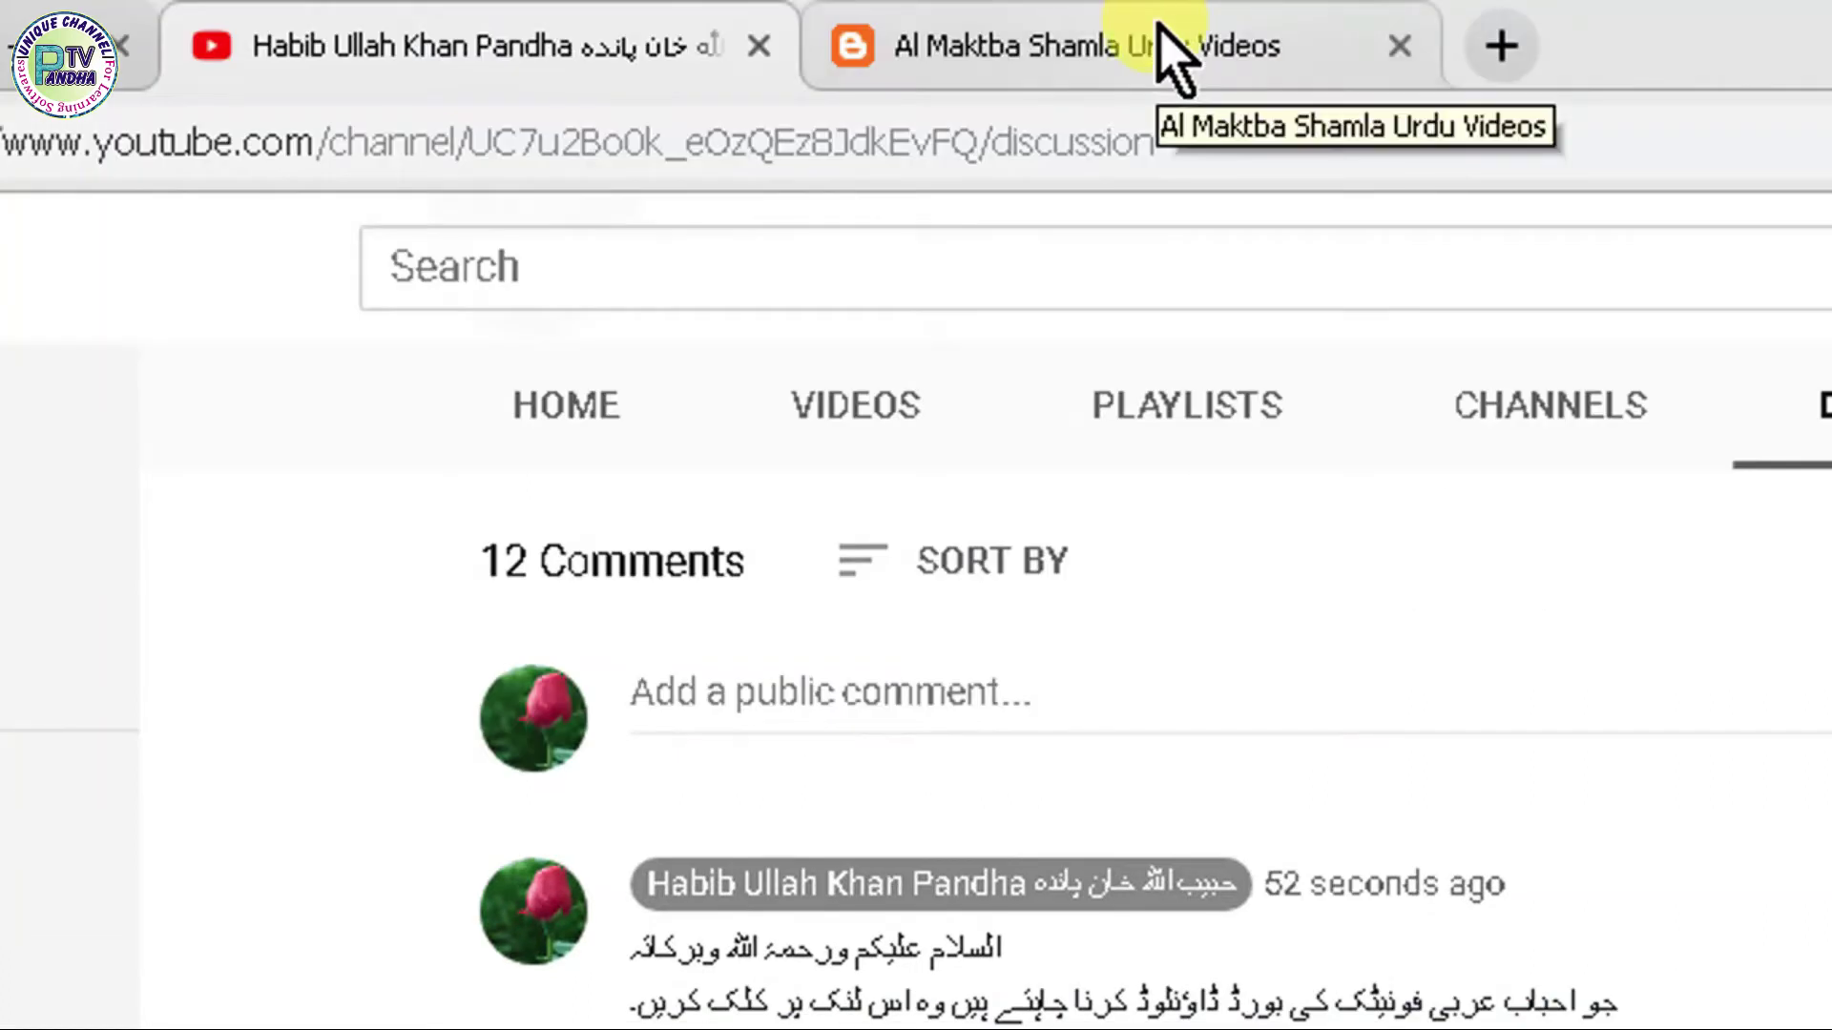
click(1166, 52)
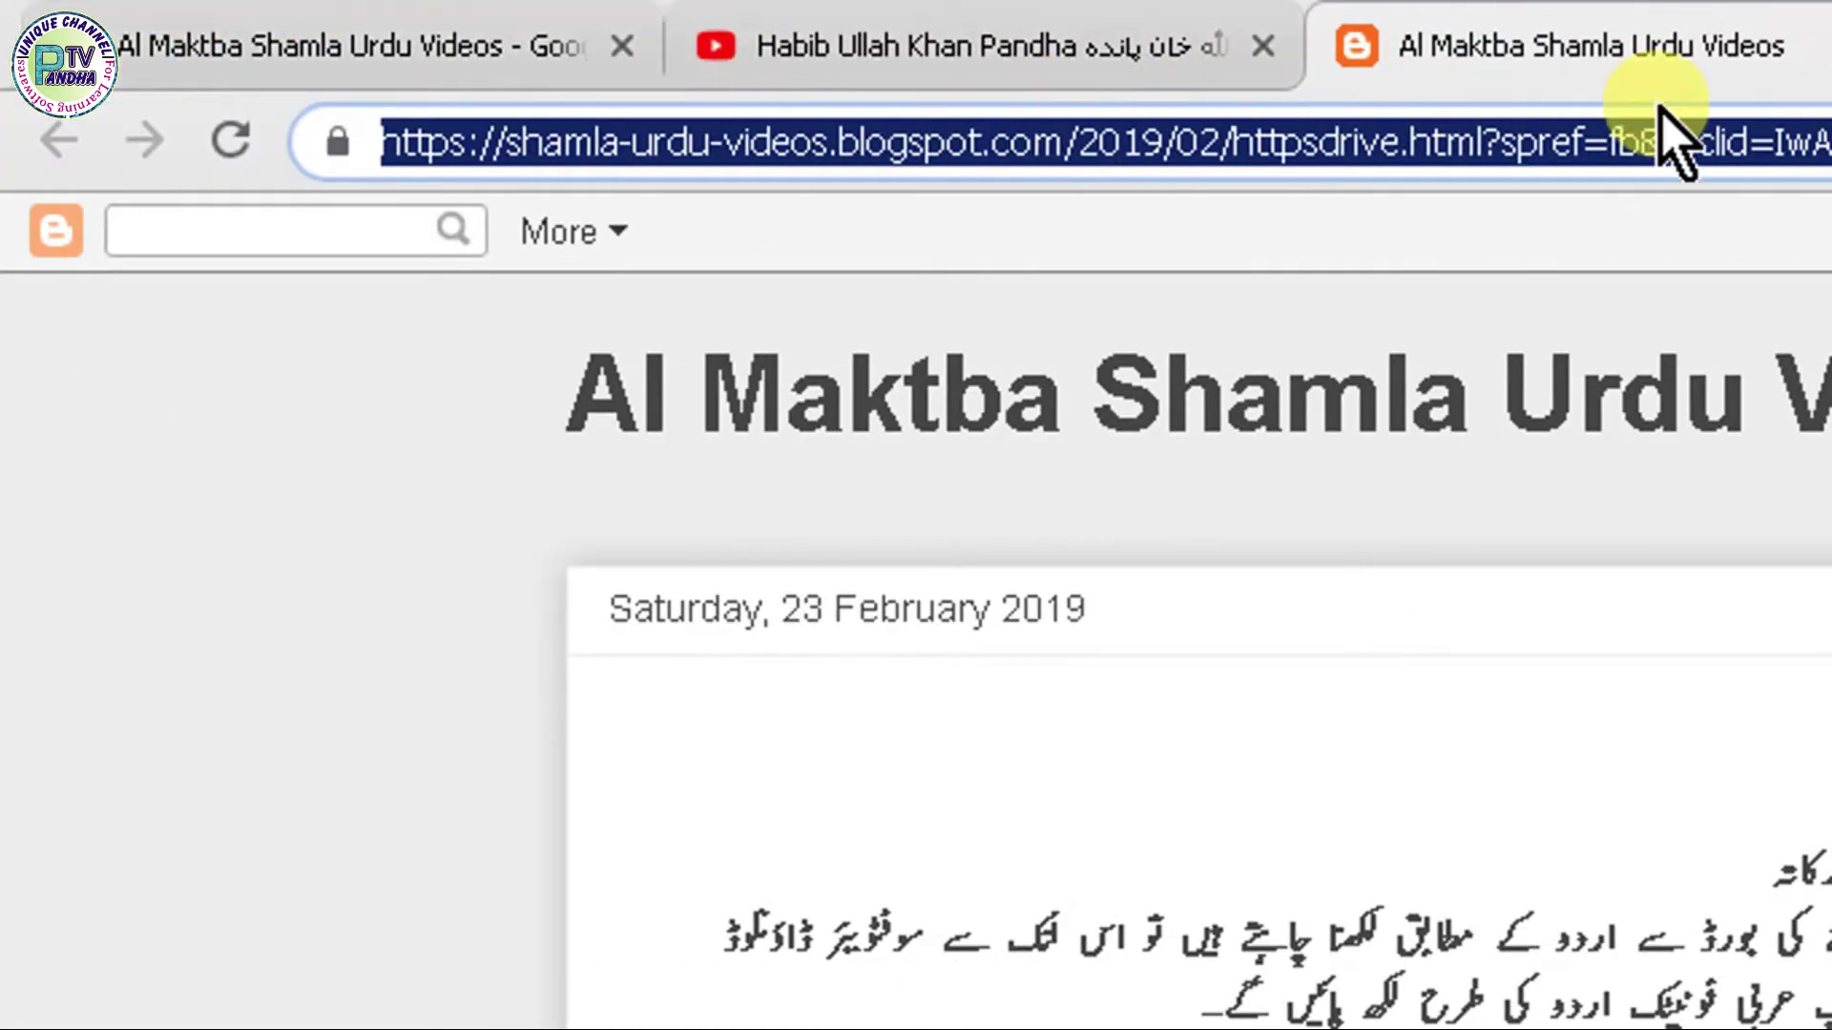
click(1734, 244)
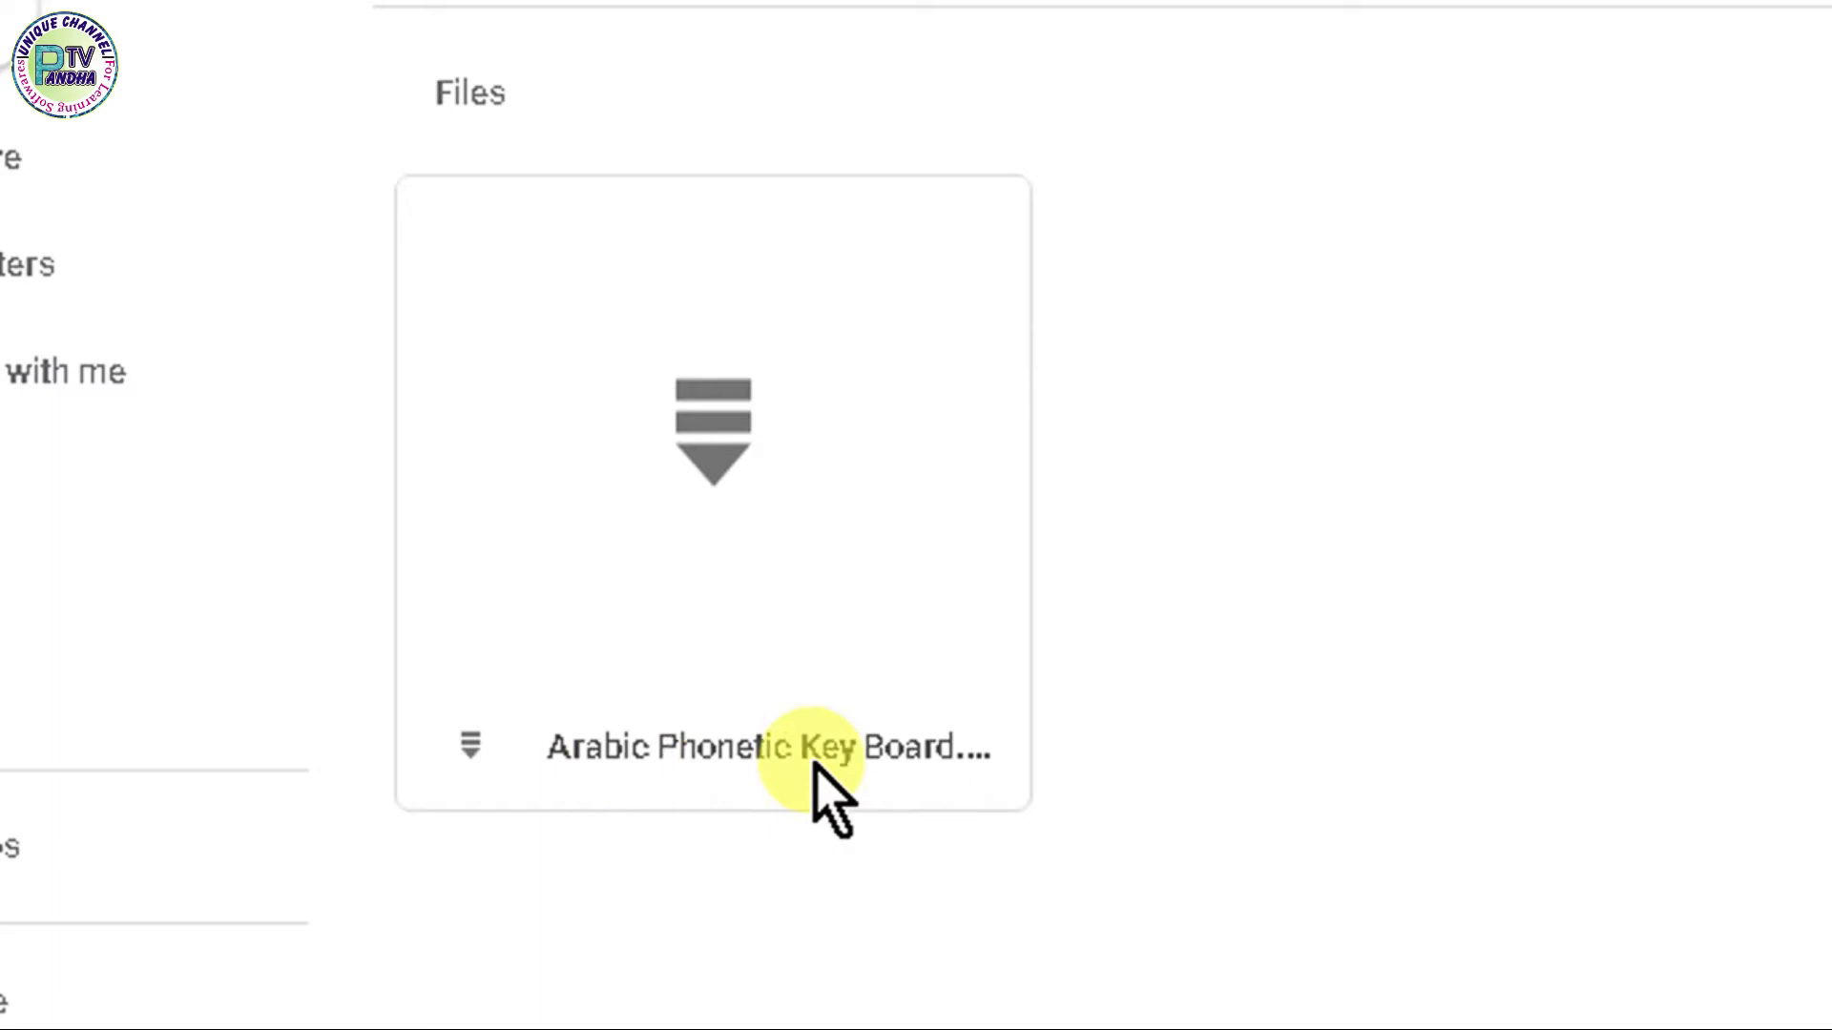
- Check the available actions for the Arabic Phonetic Key Board file in Google Drive and dismiss them
right_click(646, 605)
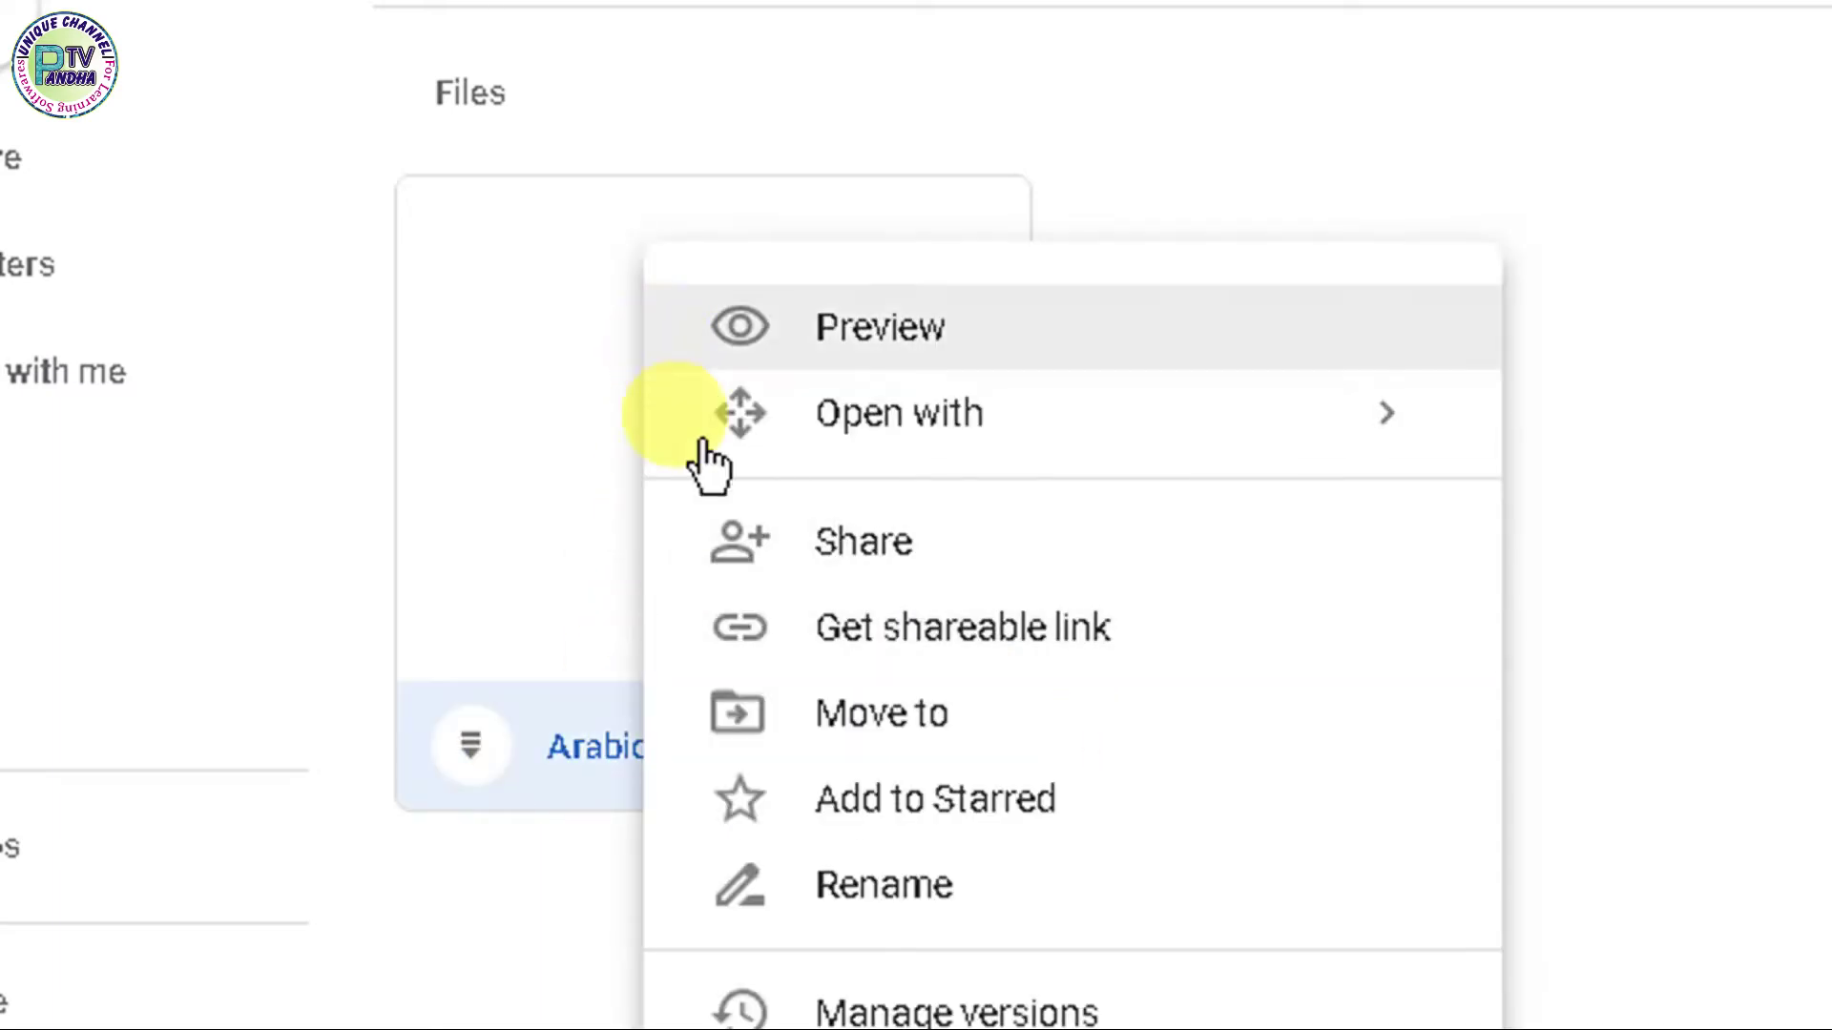
click(1574, 208)
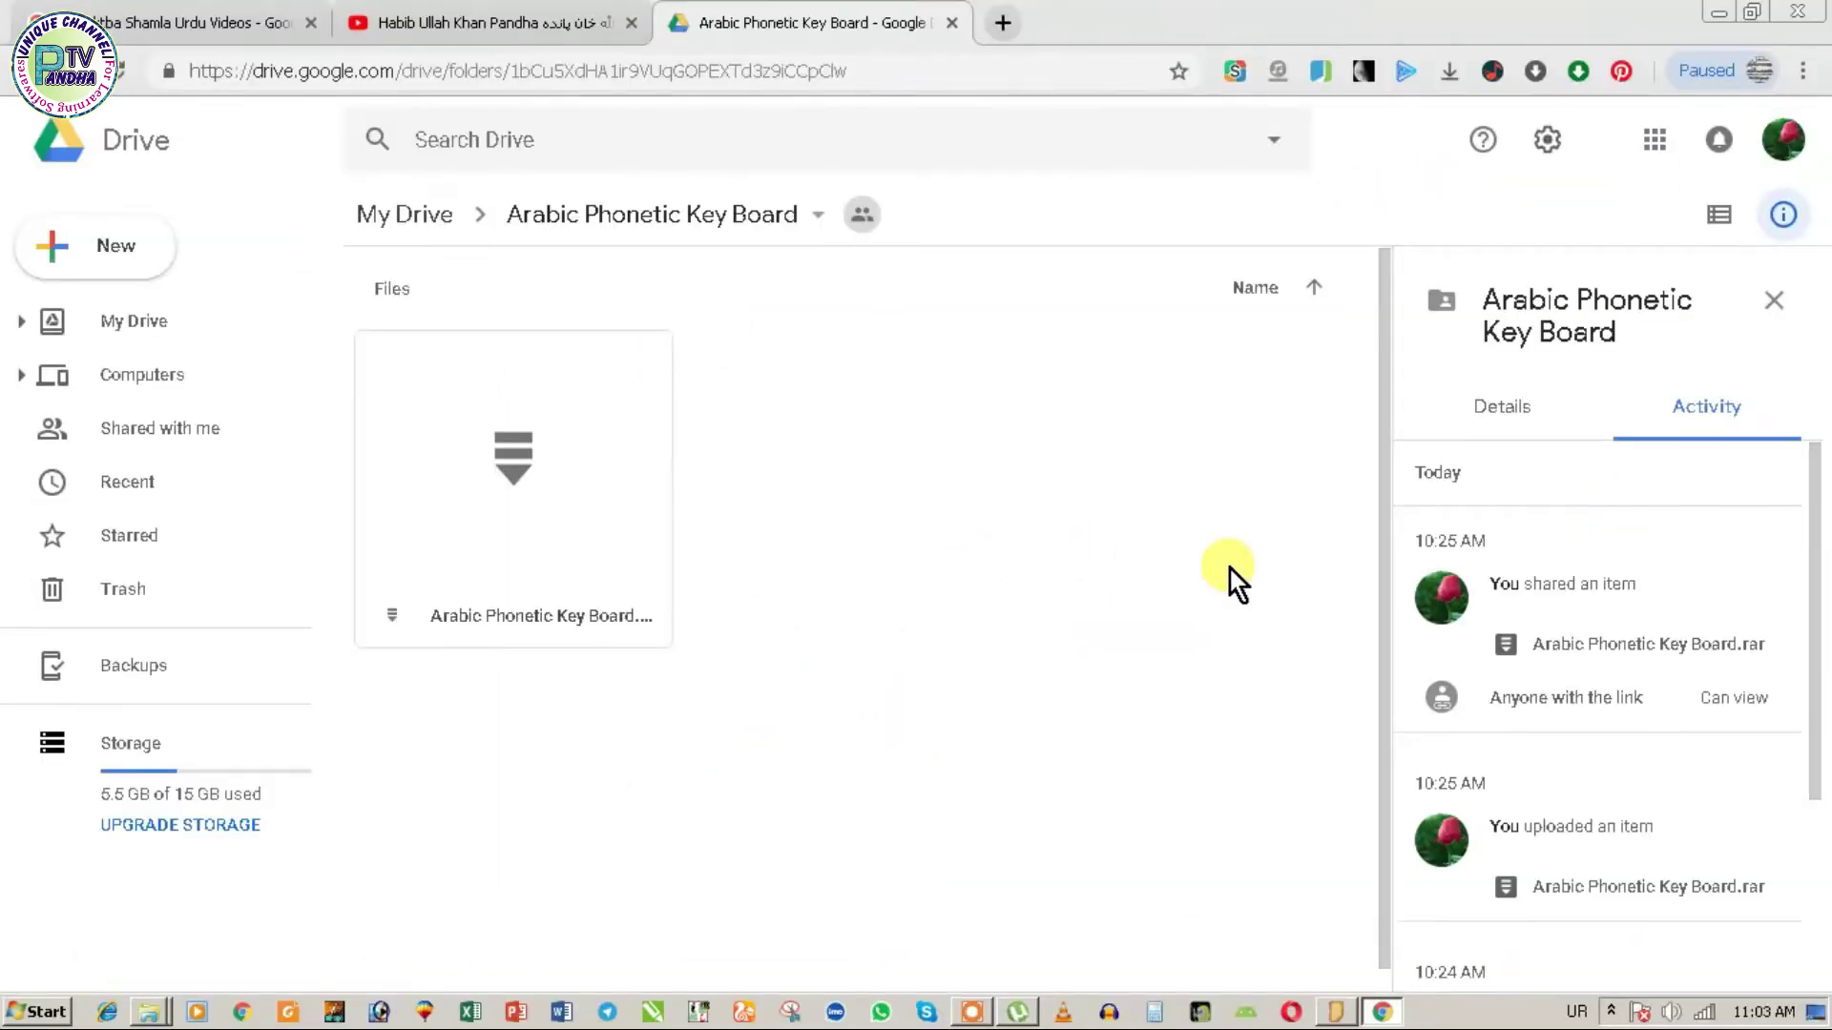
- Switch the input language to Arabic (Saudi Arabia) and select the phonetic layout "This Key Board can be use for both" instead of Arabic (101)
click(1576, 1011)
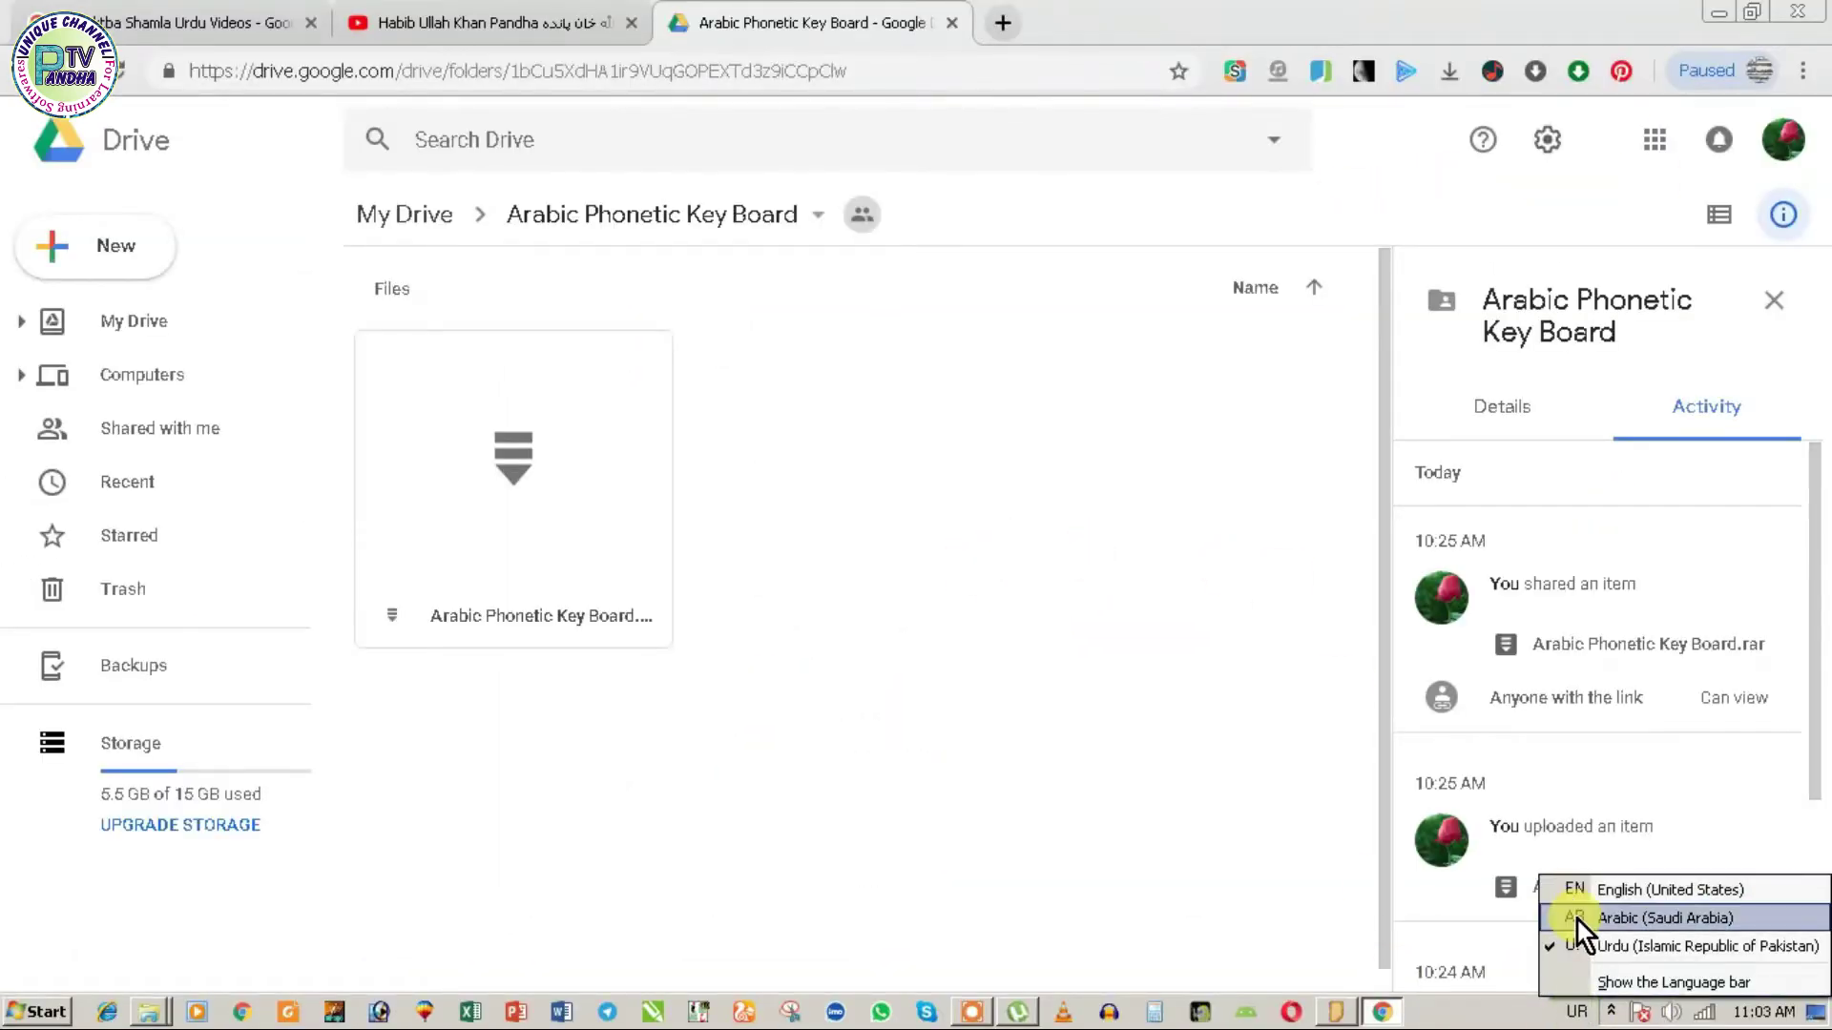
click(1577, 919)
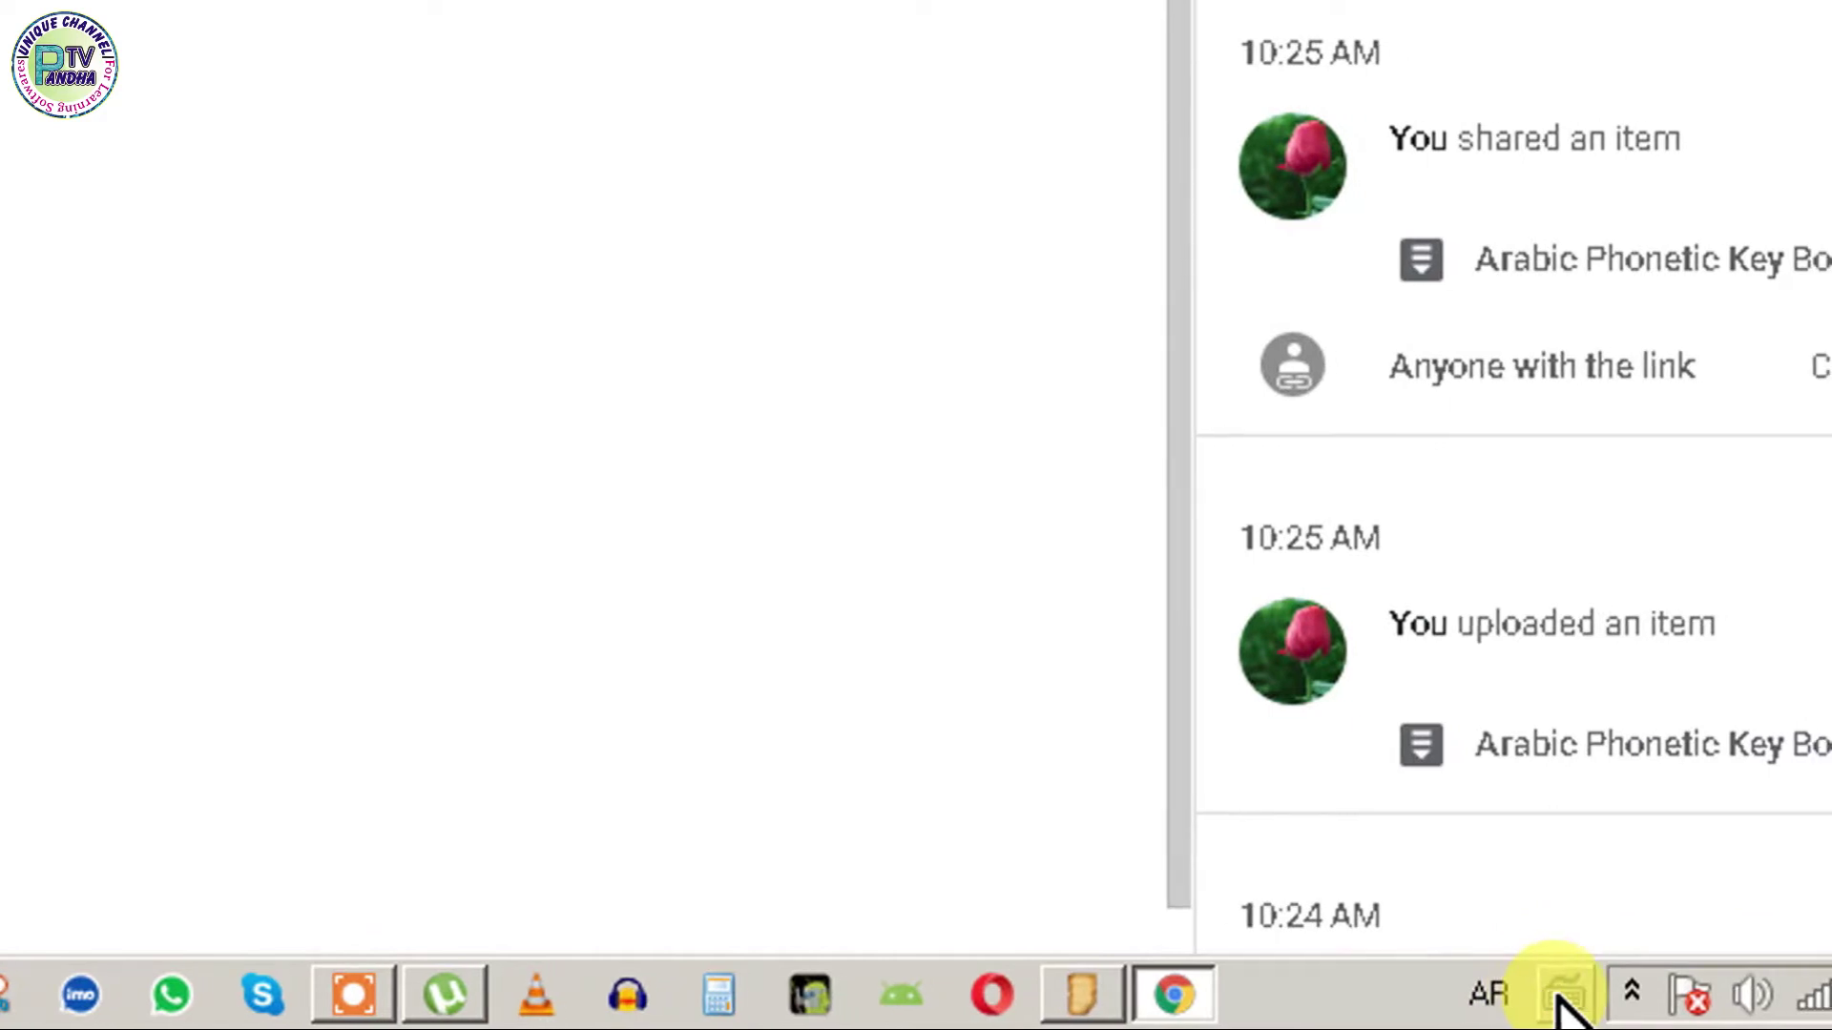
click(1513, 997)
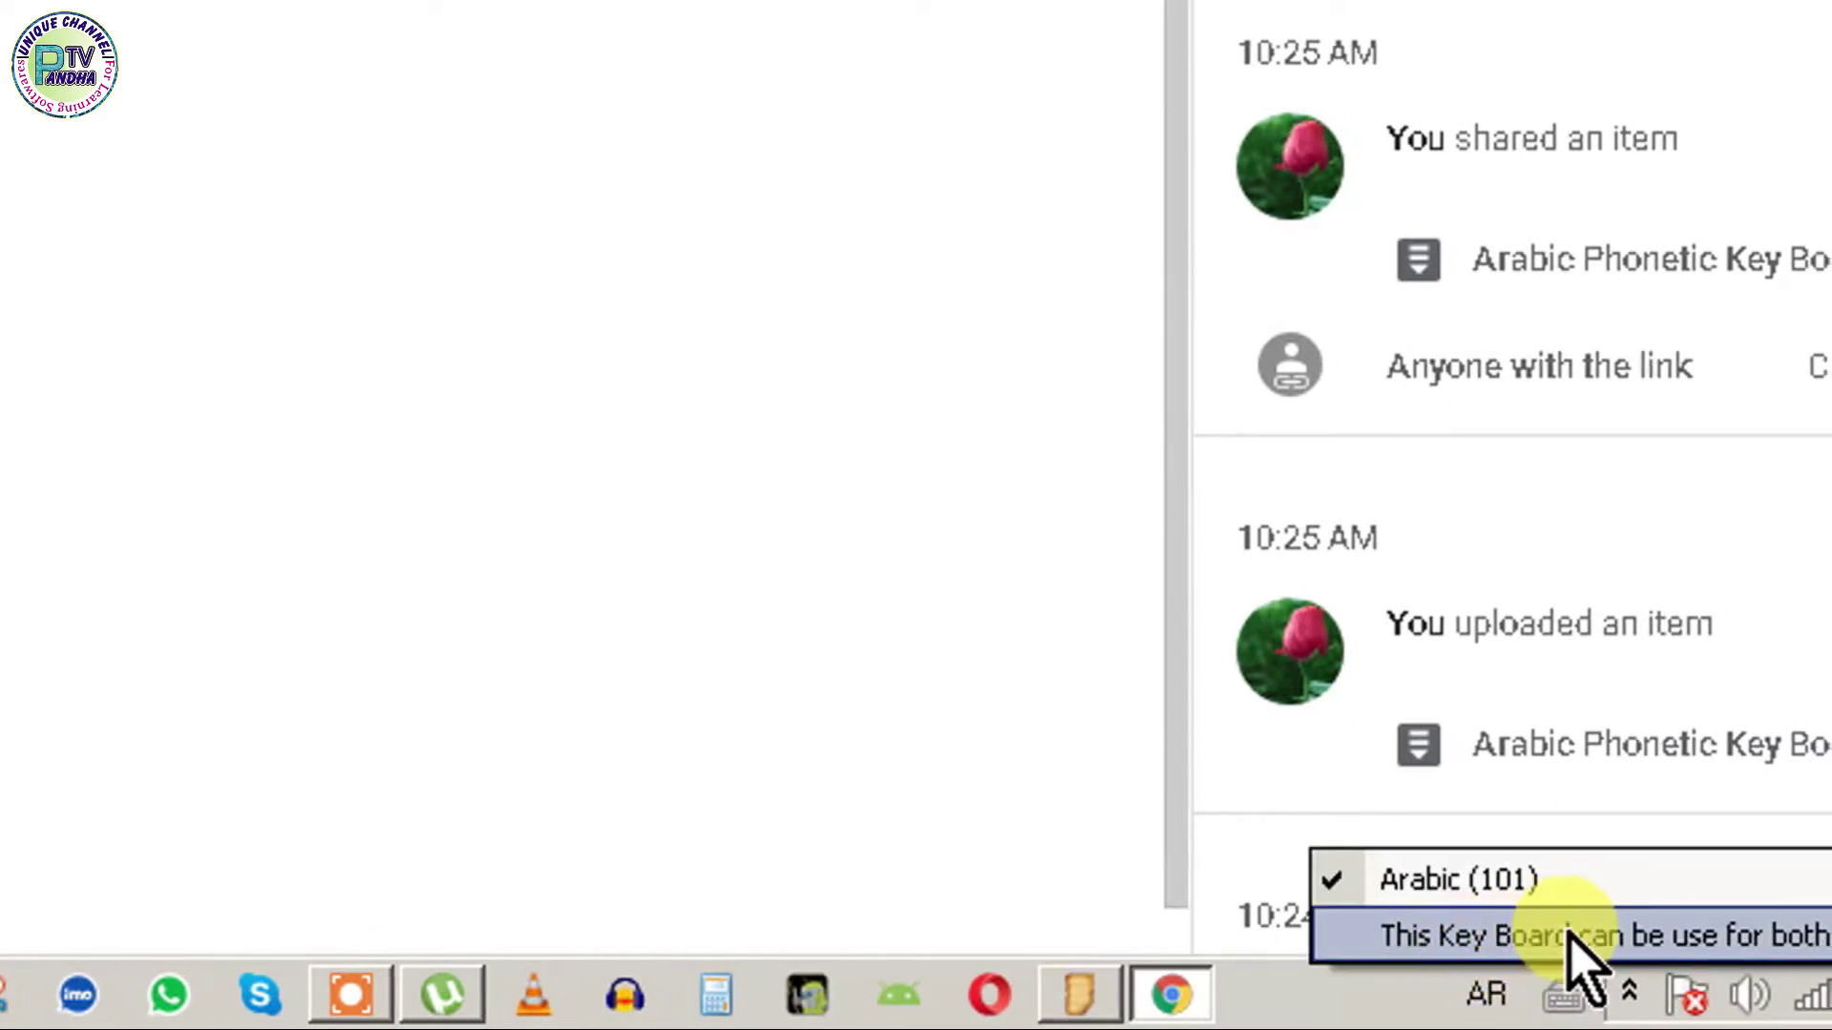
click(1330, 935)
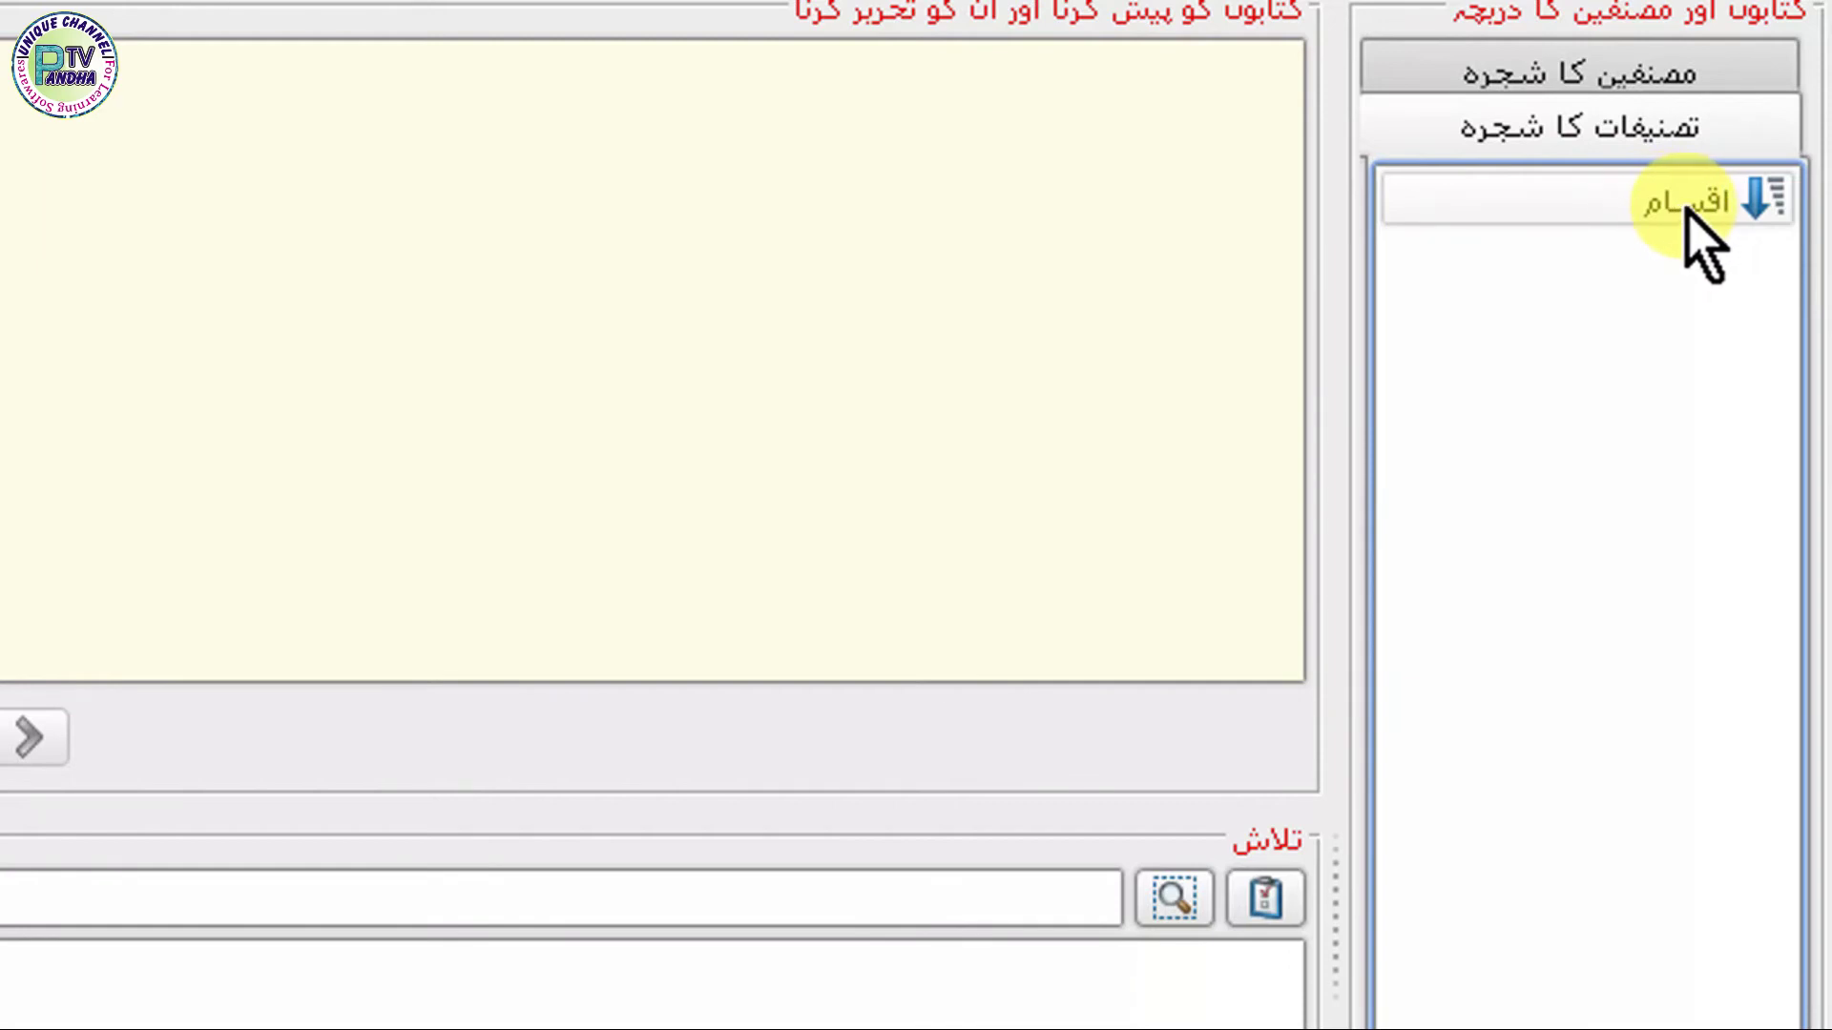
- Start adding a book (اضافہ) to the categories (اقسام) in Maknoon Manuscripts Indexer and bring up the PDF/DjVu file chooser
right_click(1686, 210)
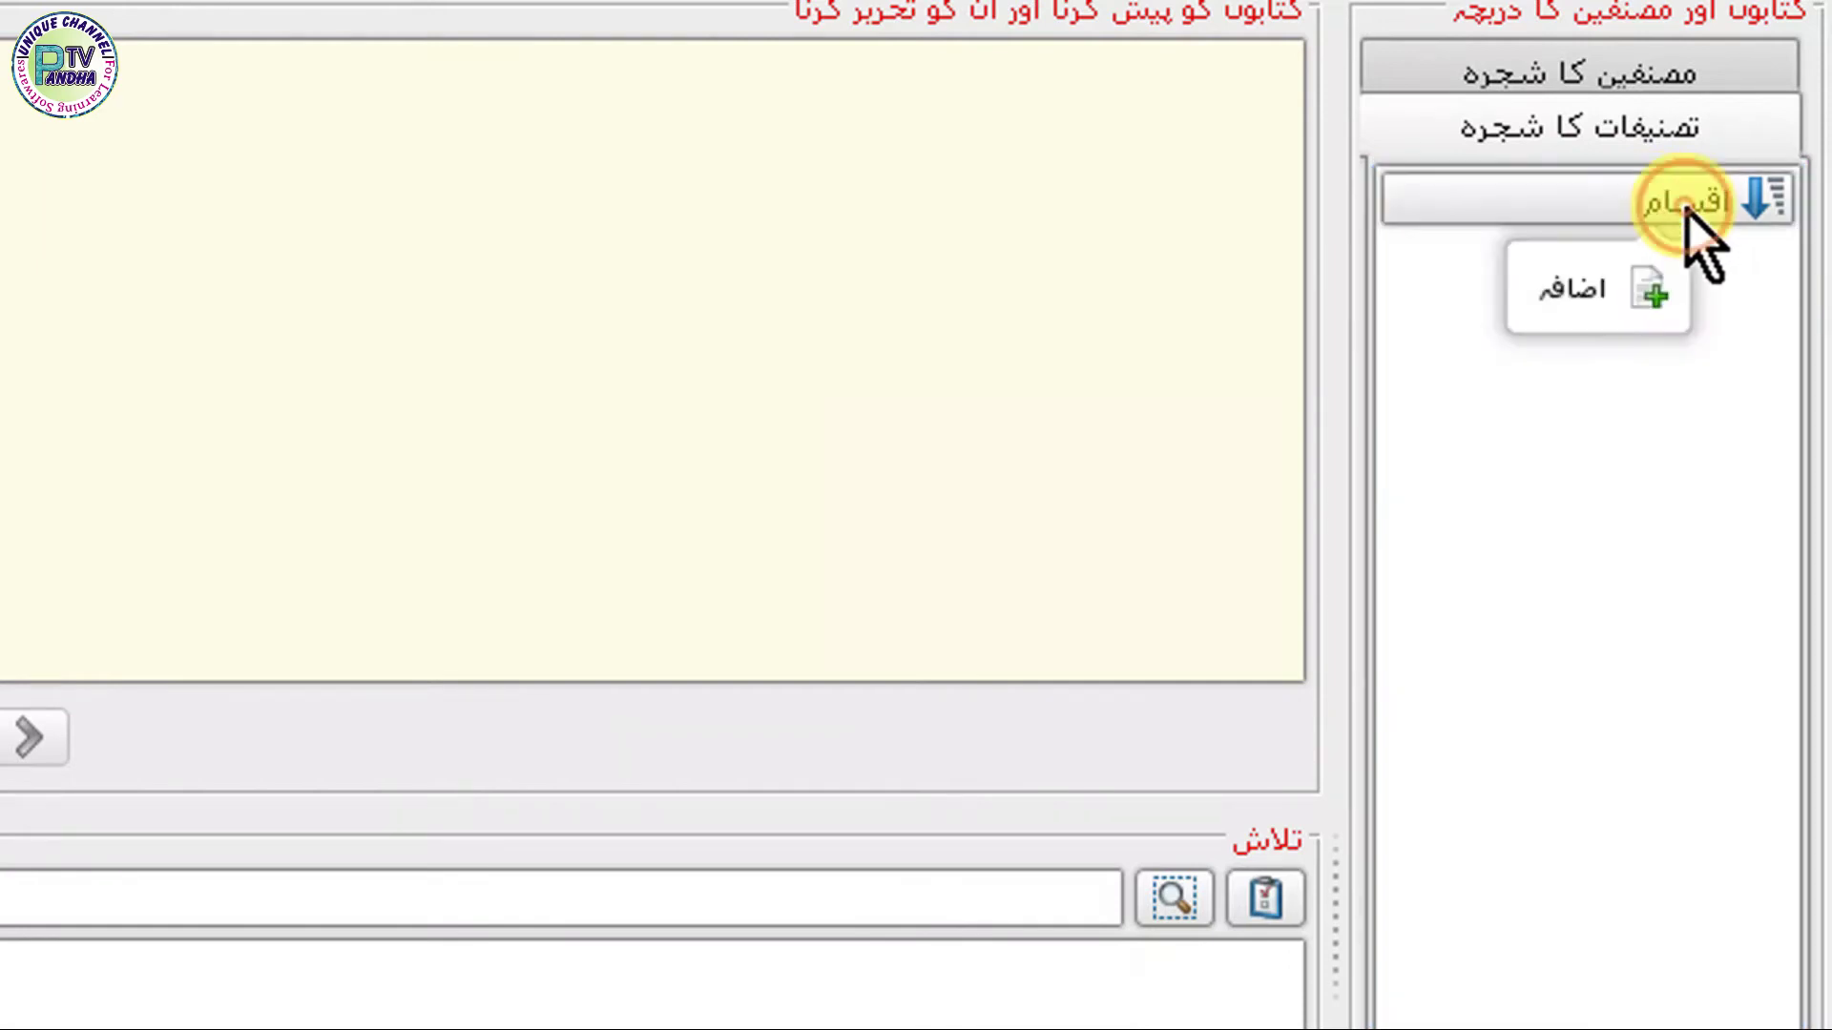
click(1604, 292)
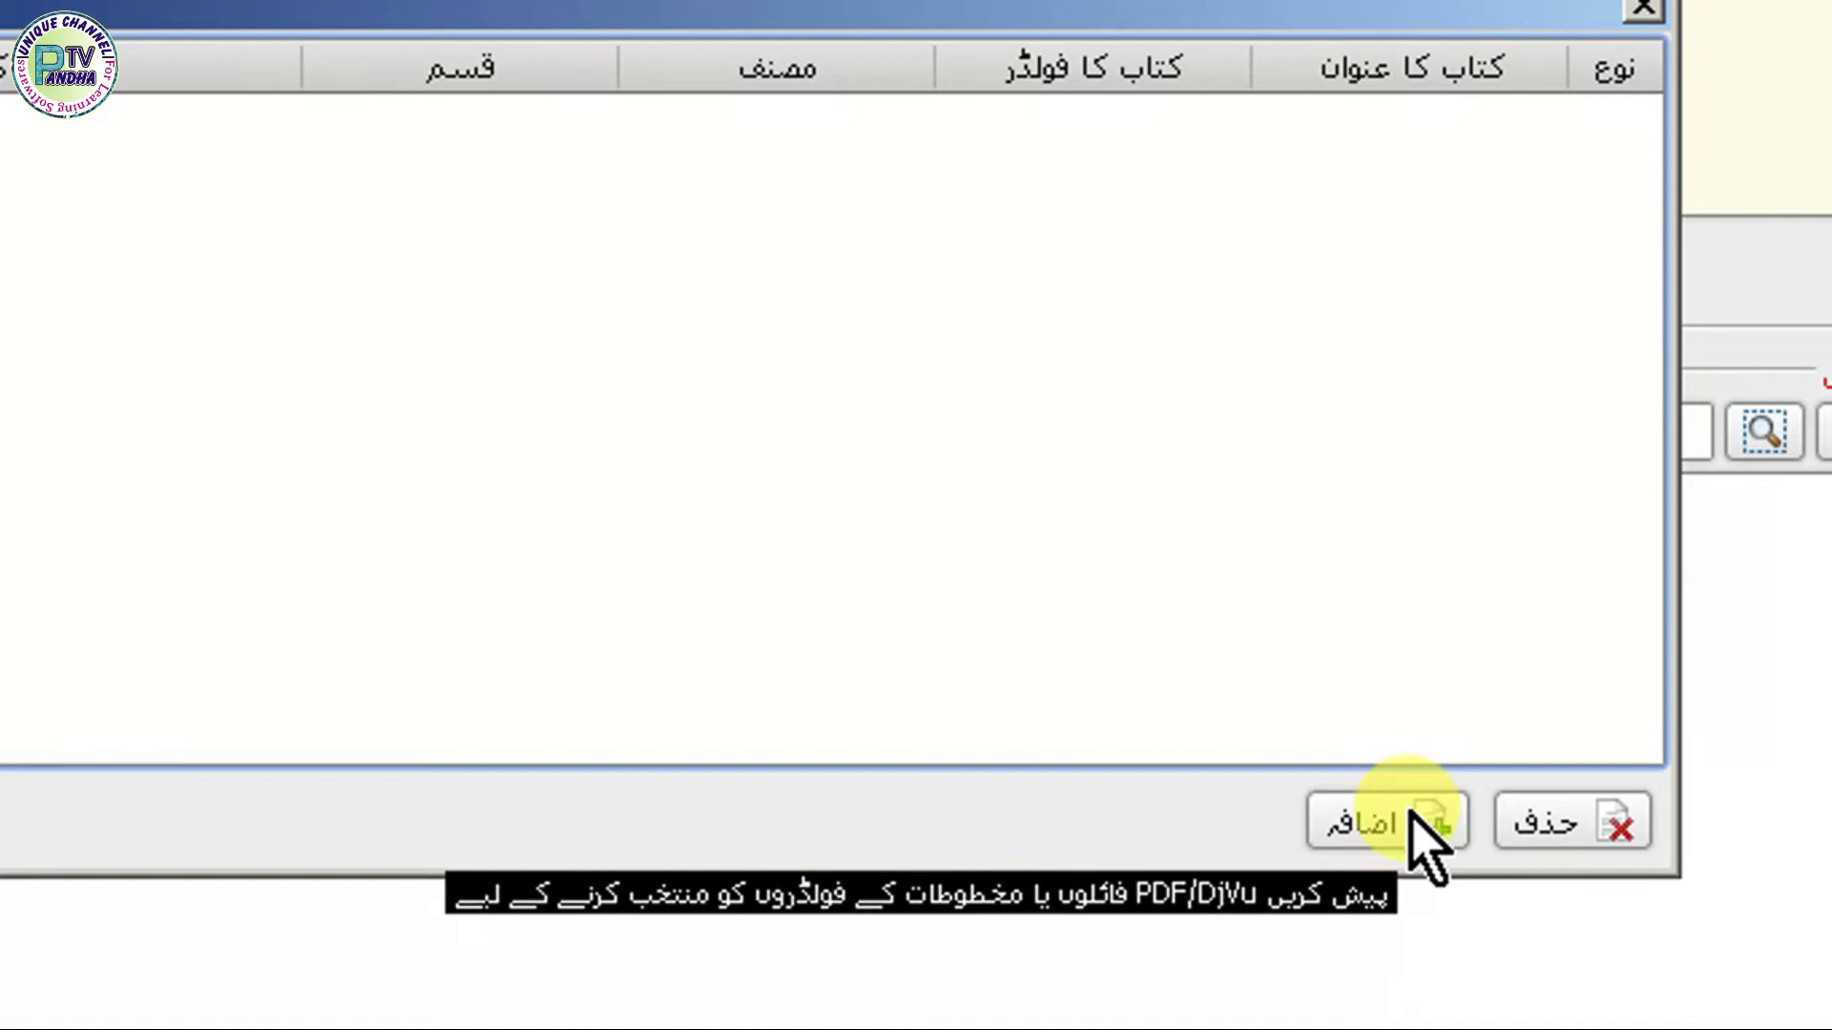
click(1398, 839)
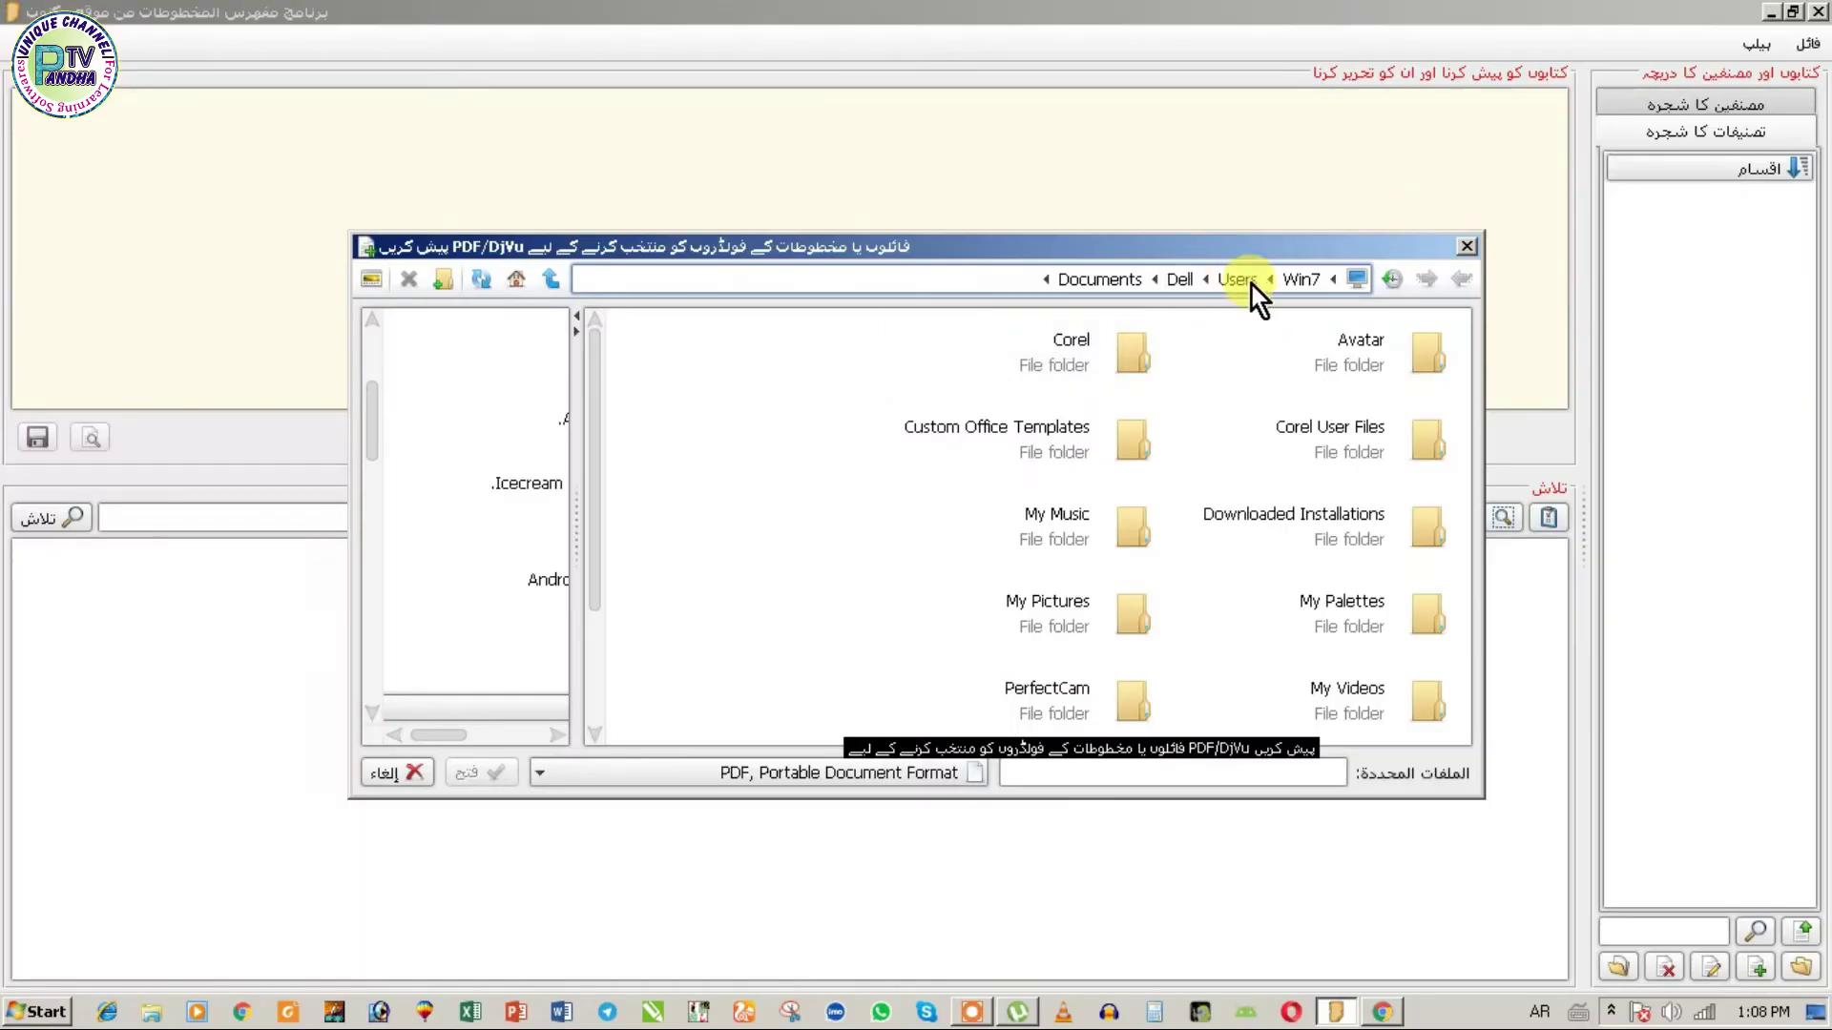
- Widen the folder tree in the file chooser and browse to the PDF Books folder on the second New Volume drive
drag(576, 525, 875, 529)
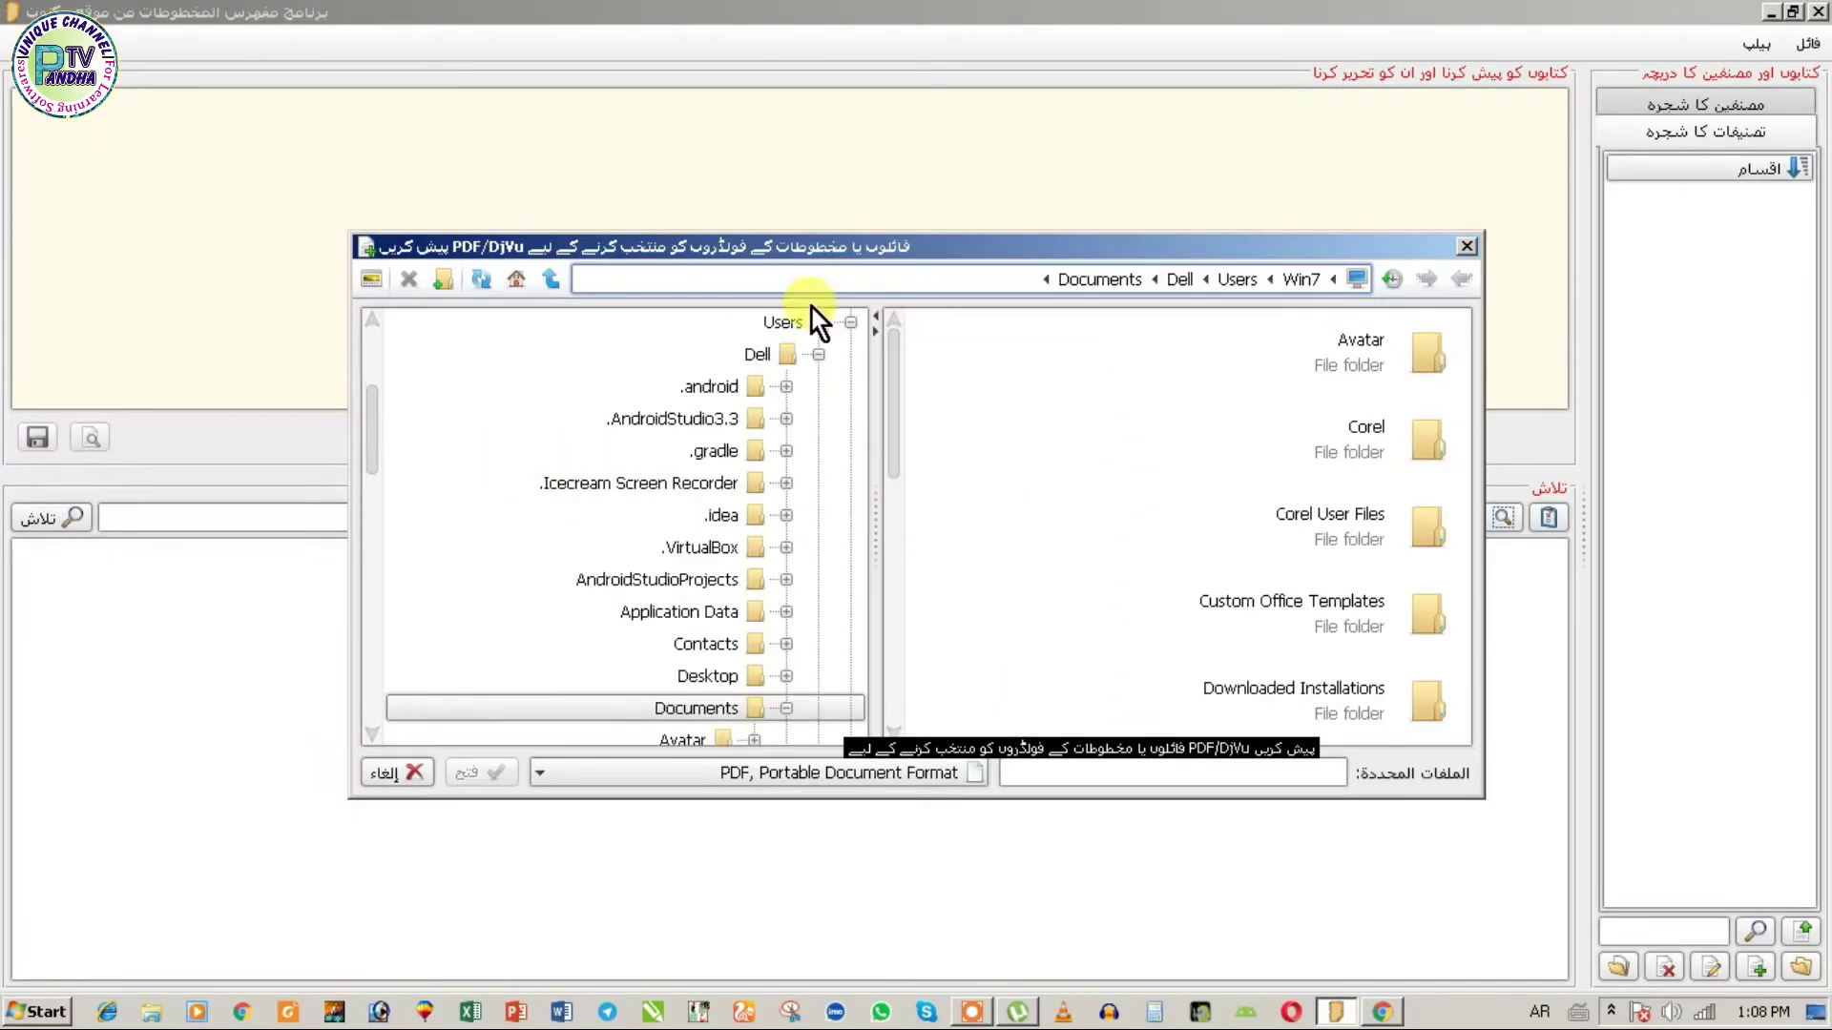
scroll(376, 348, up, 2)
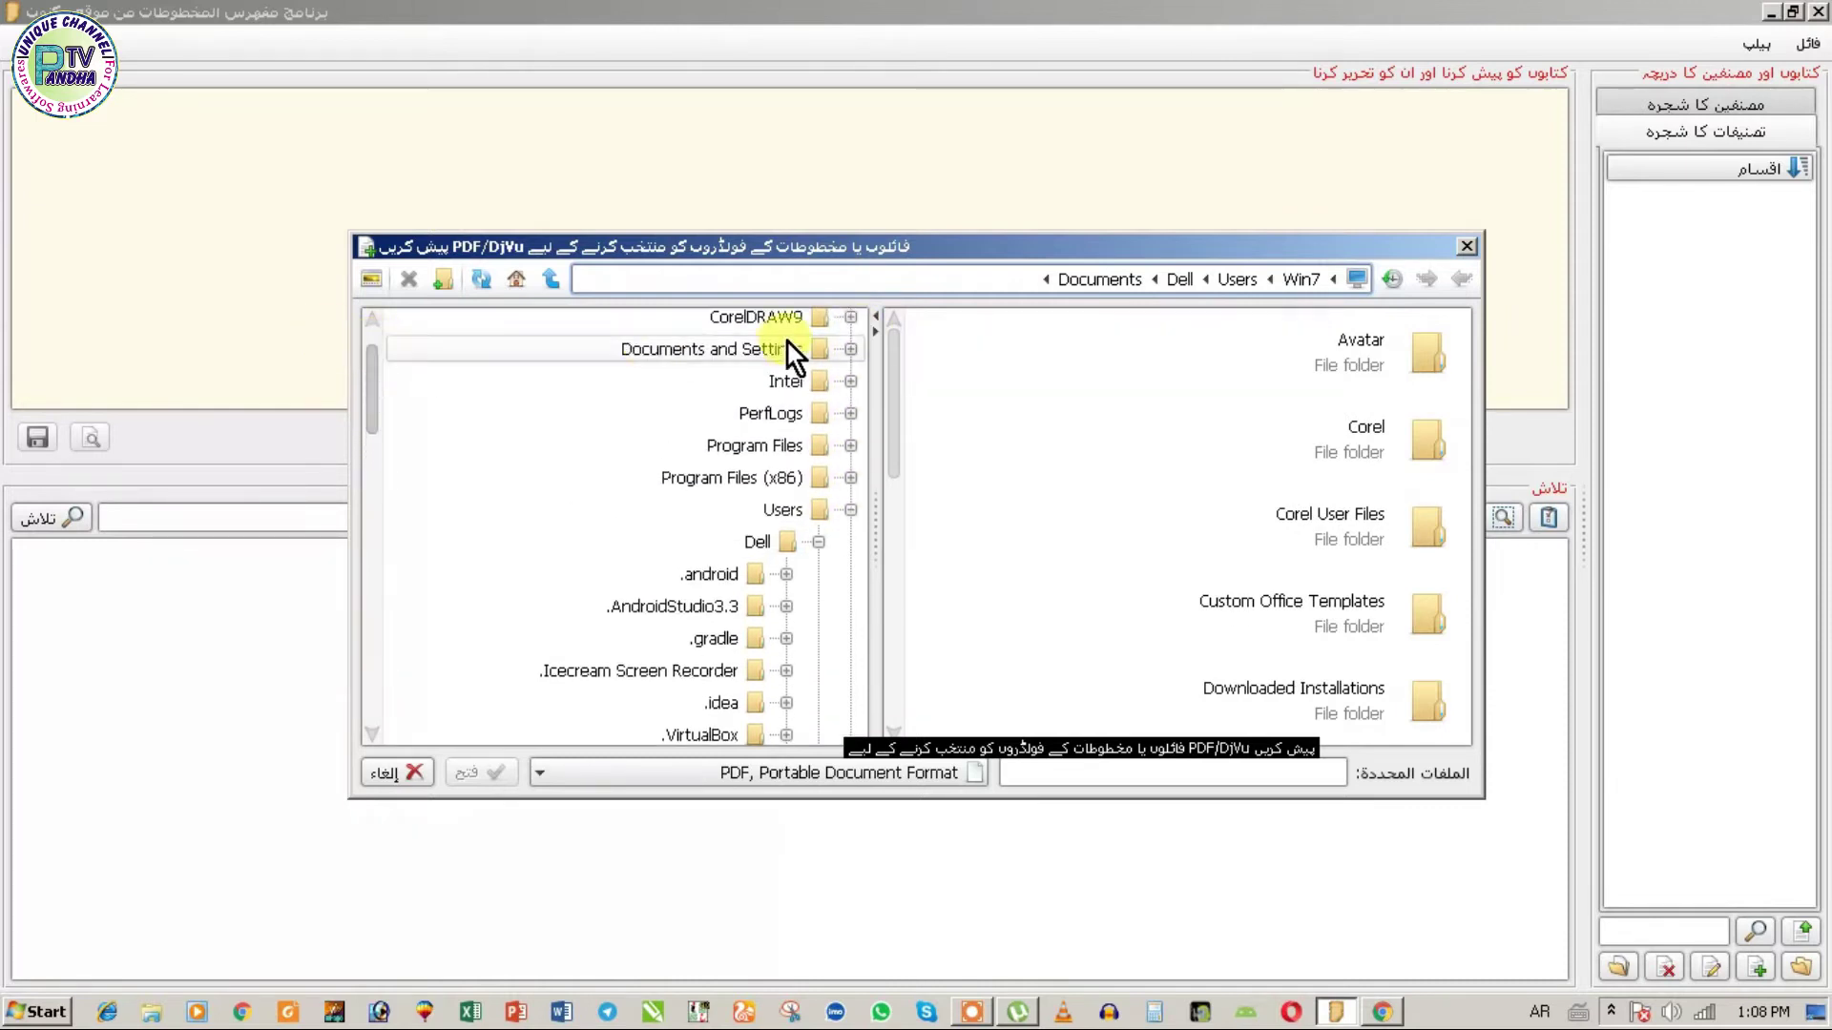
scroll(368, 392, up, 1)
click(844, 334)
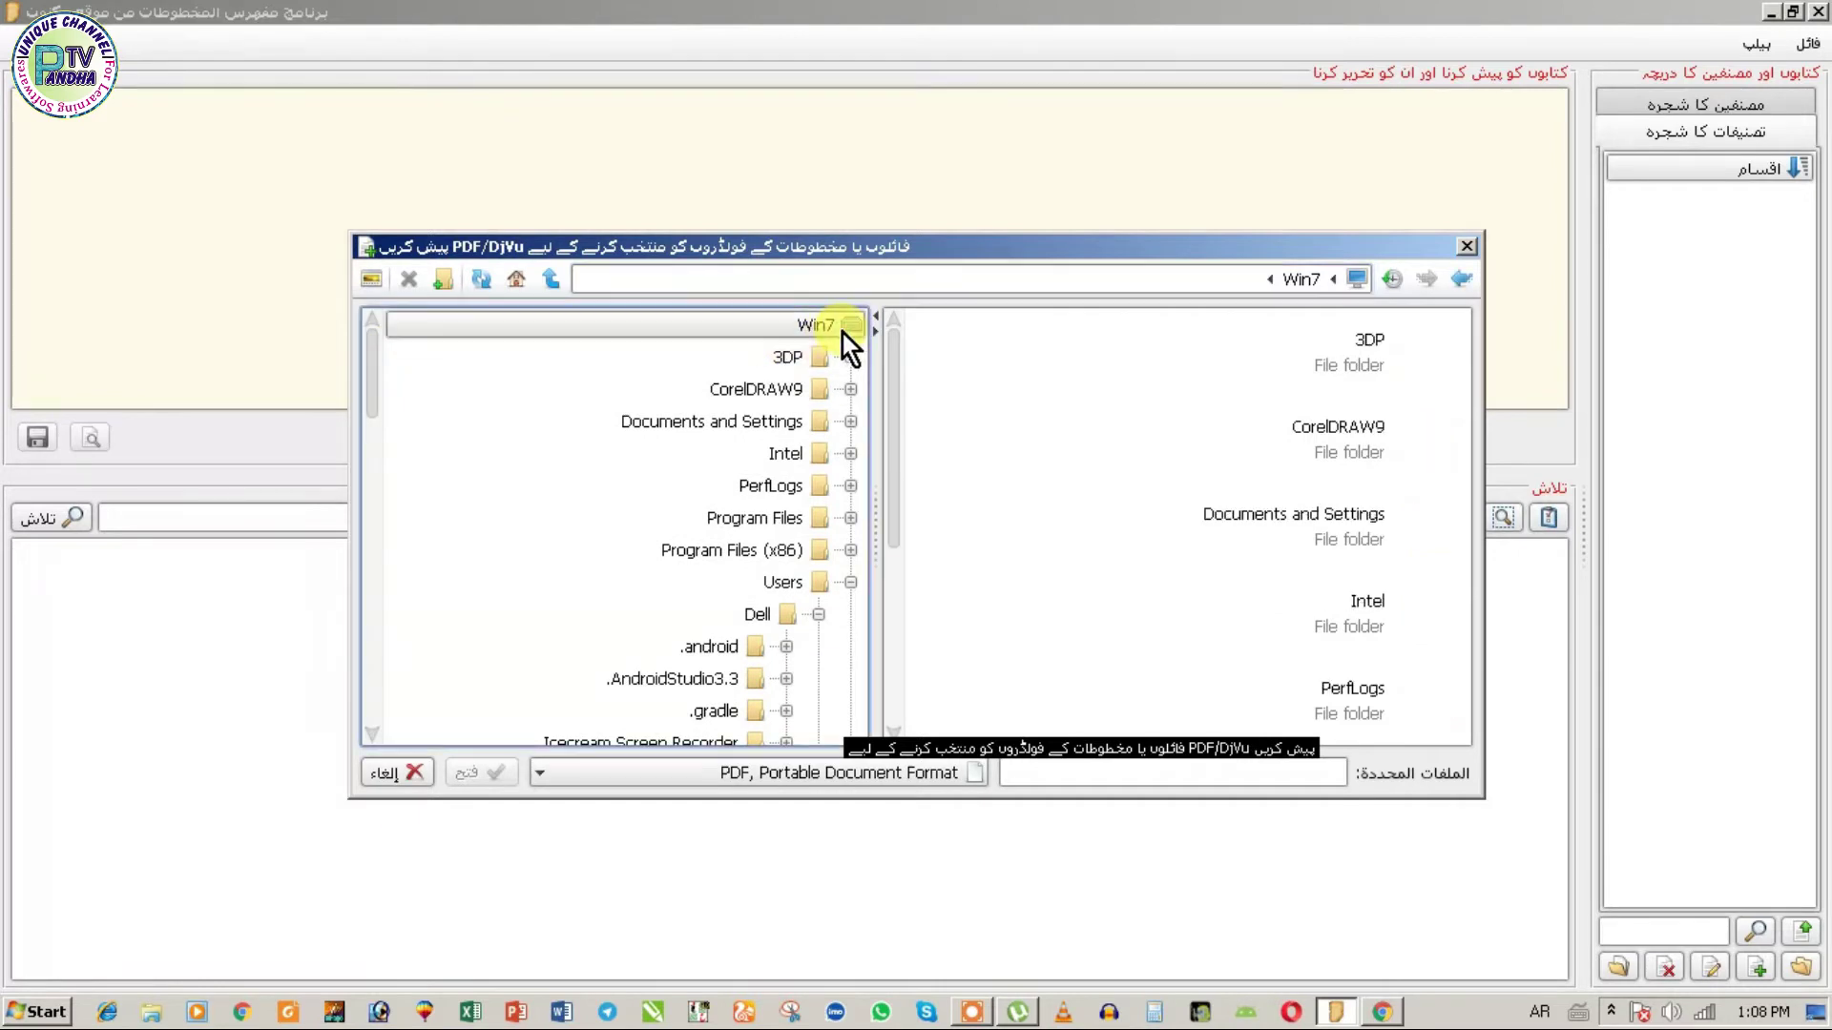
click(843, 334)
click(818, 386)
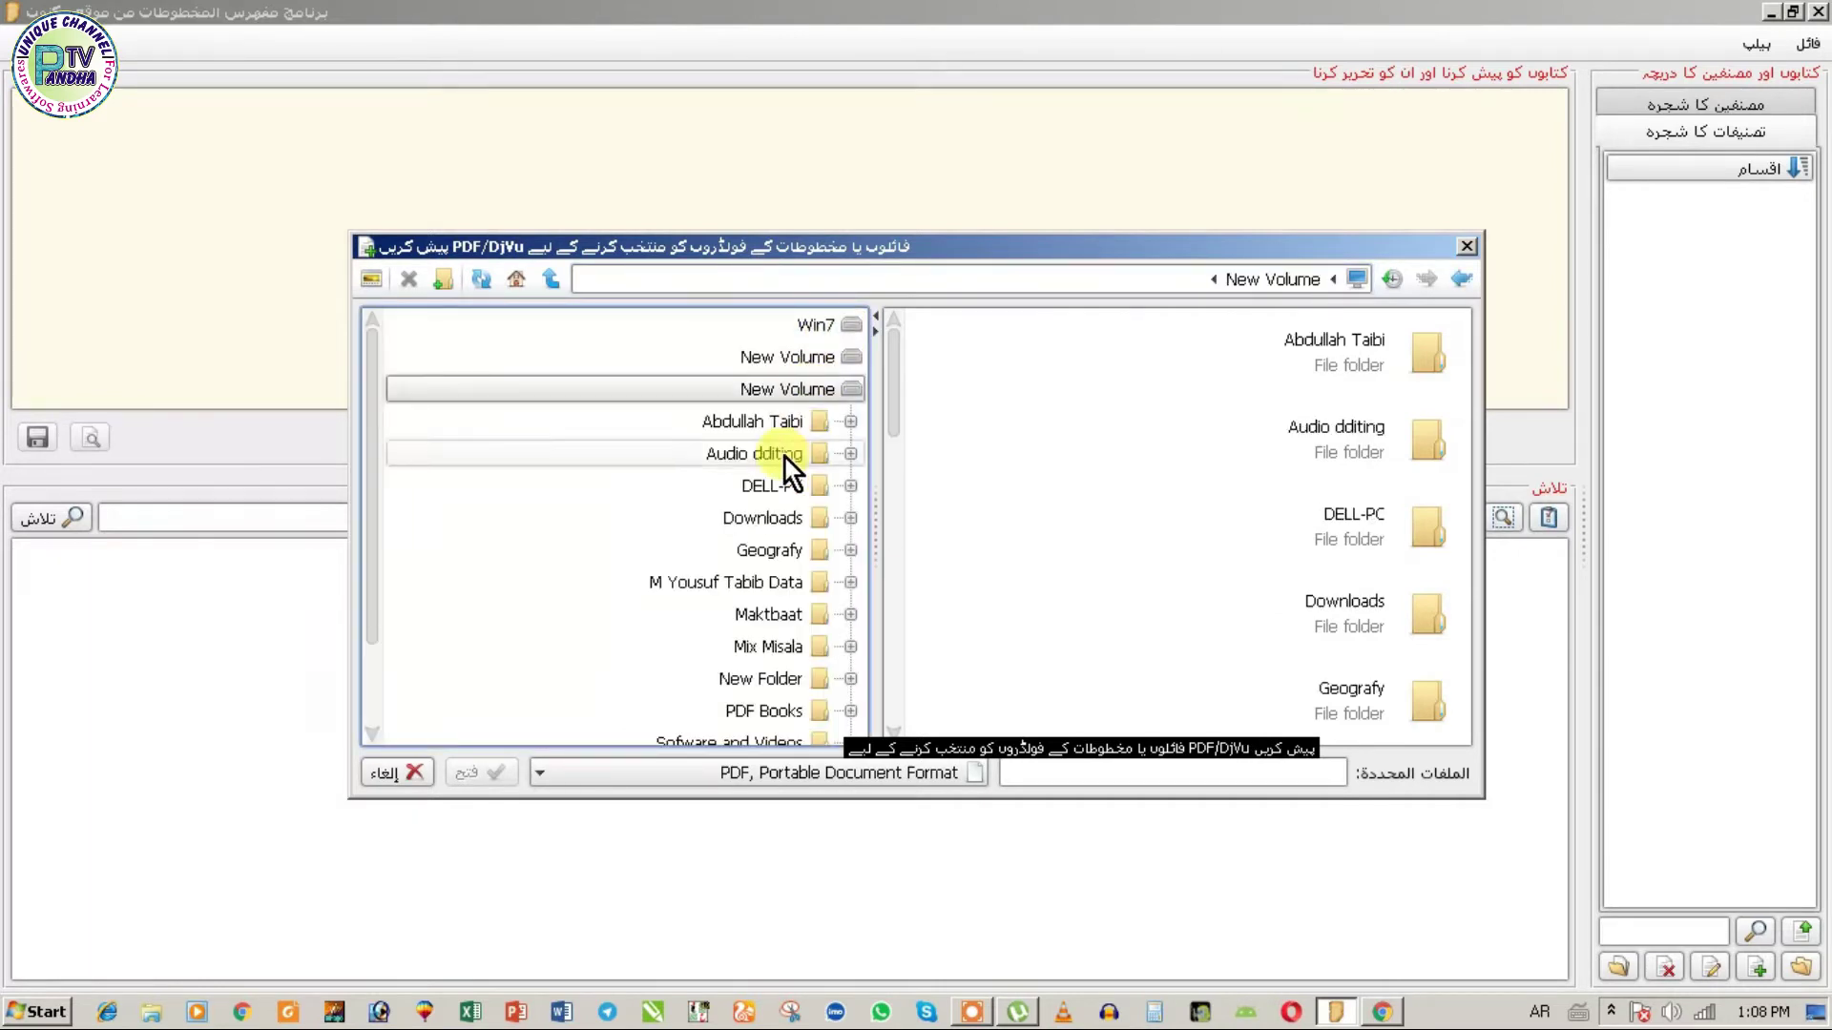
click(770, 717)
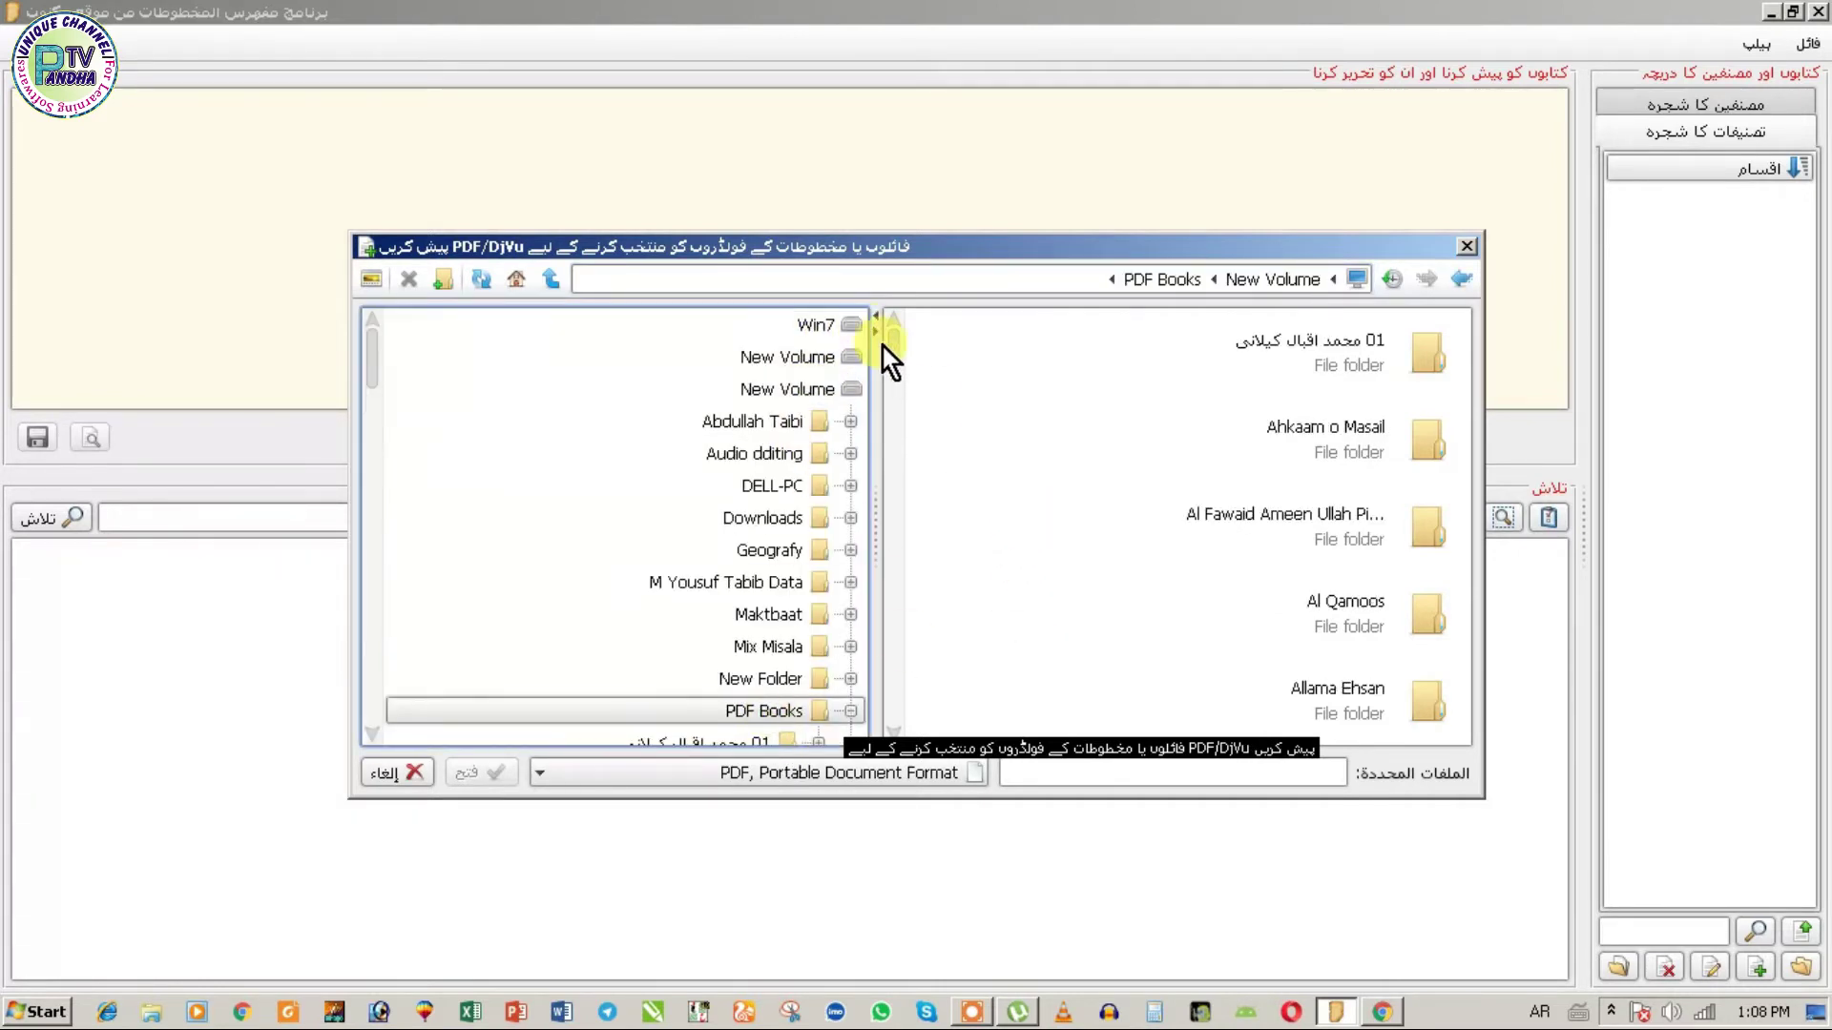
- Add the PDF file اردو محاورات کا تہذیبی مطالعہ from the PDF Books folder to the import list
drag(895, 348, 928, 693)
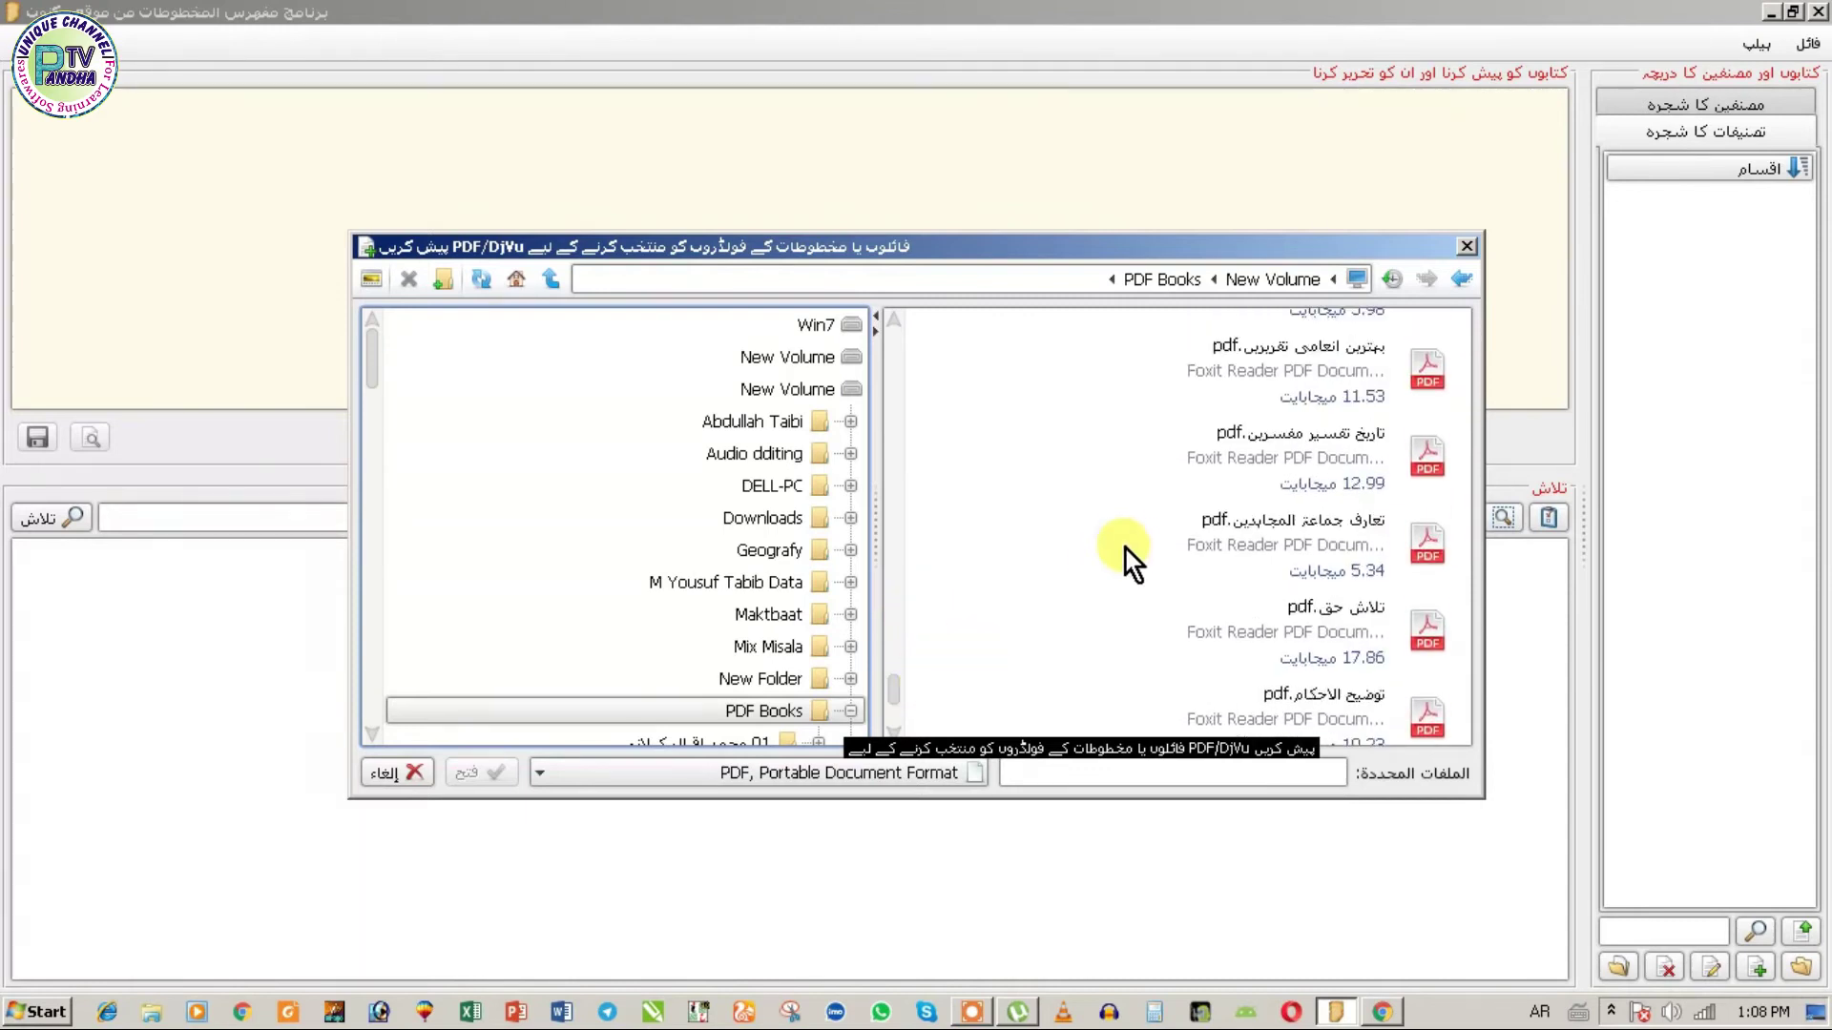
scroll(1136, 494, down, 5)
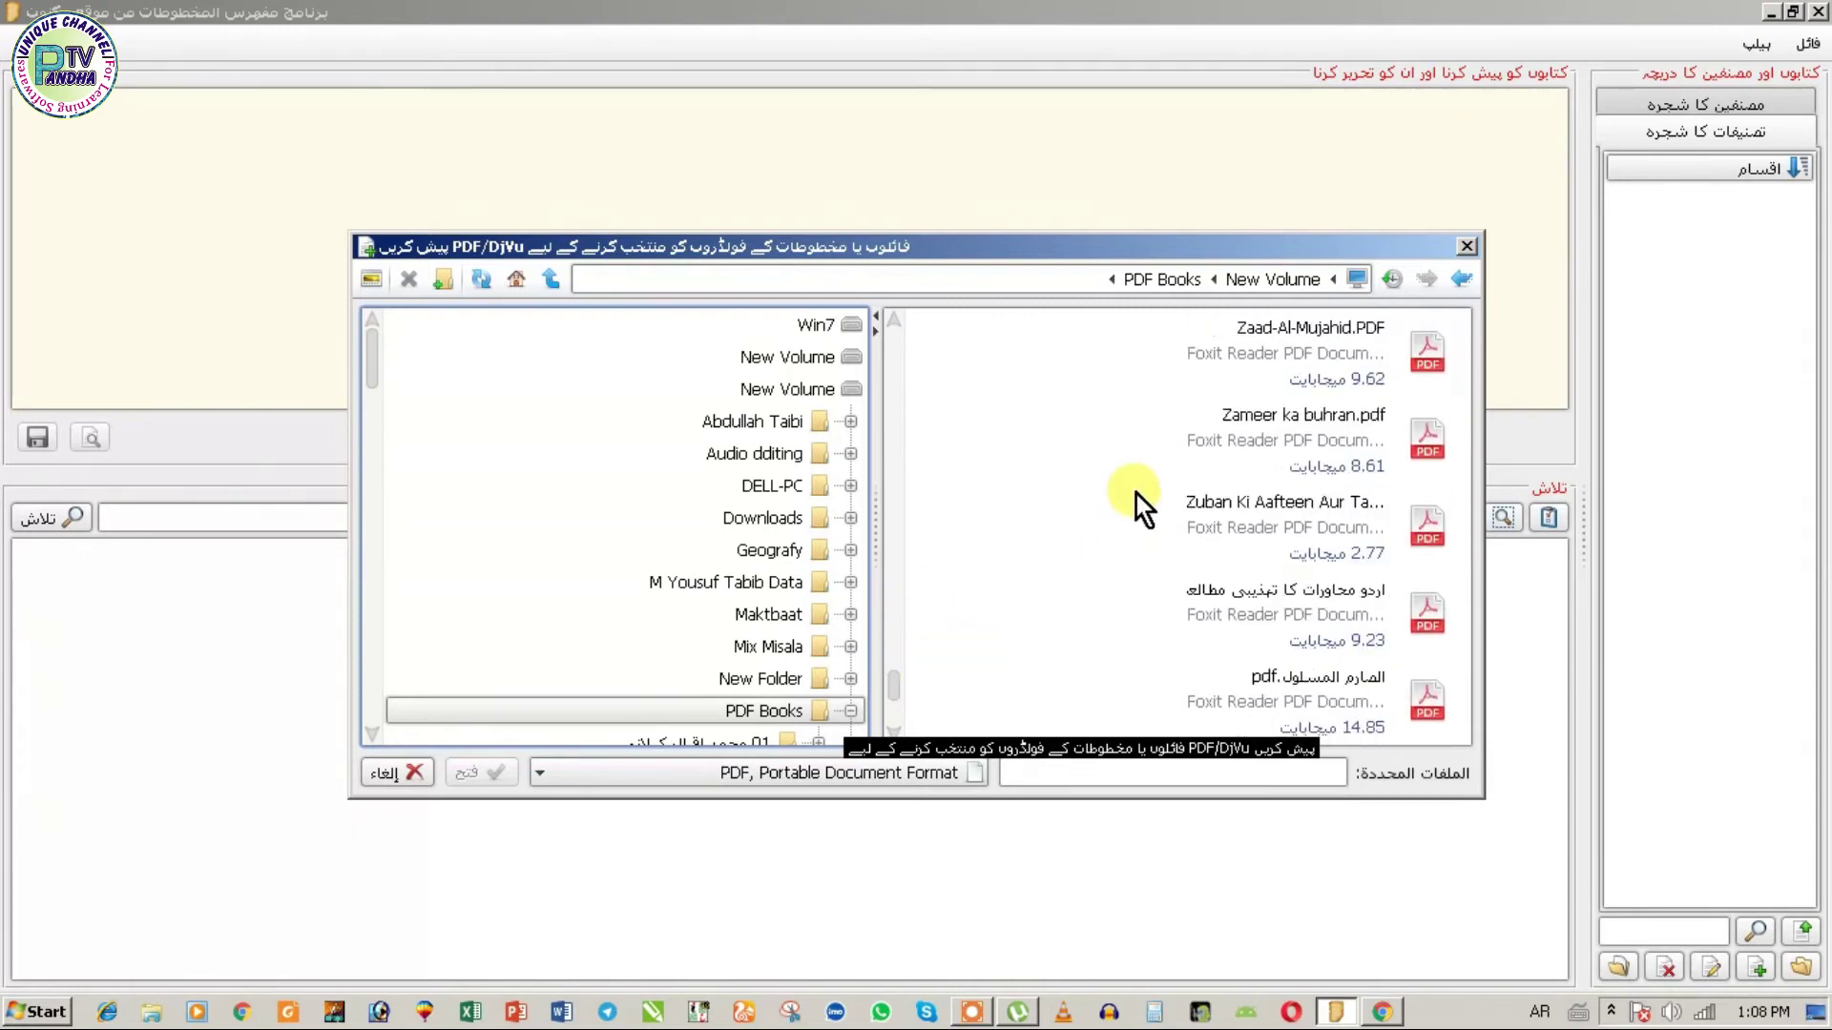
click(1265, 601)
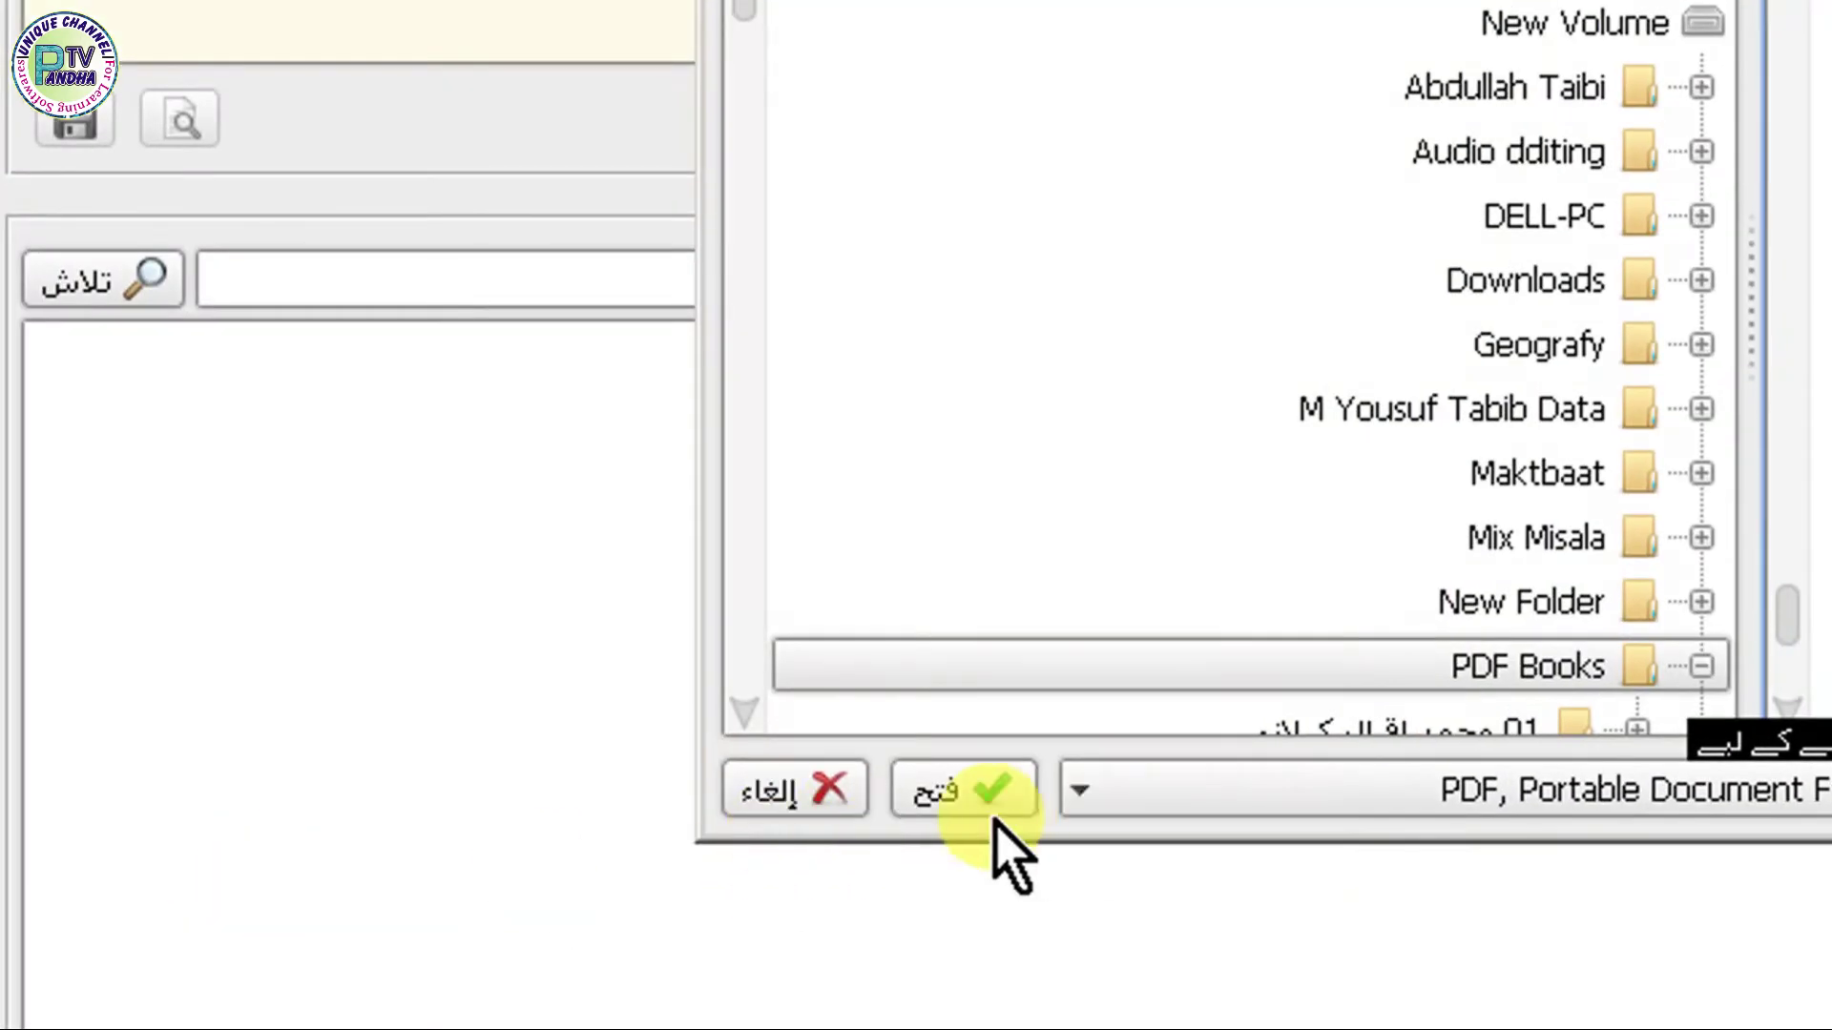
click(948, 802)
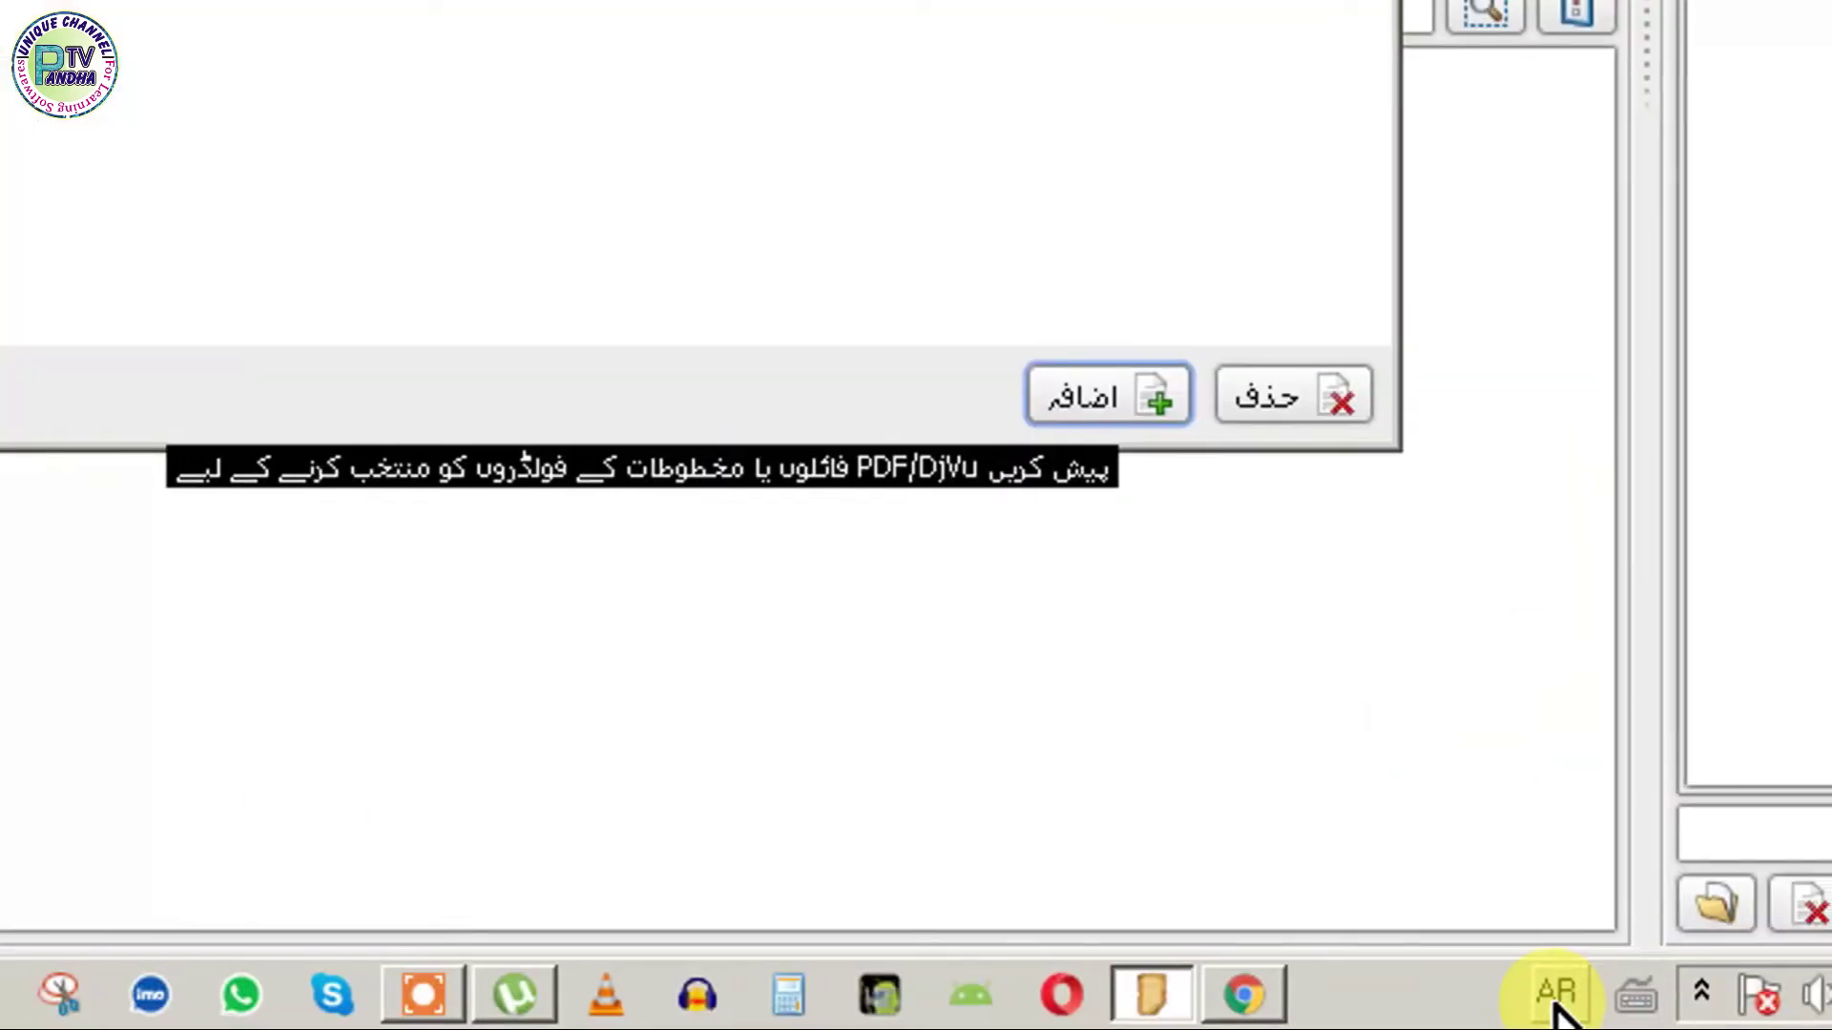
- Switch the input language to Urdu, title the book اردو محاورات کا تہذیبی مطالعہ and set its folder (کتاب کا فولڈر) to اردو
click(1556, 993)
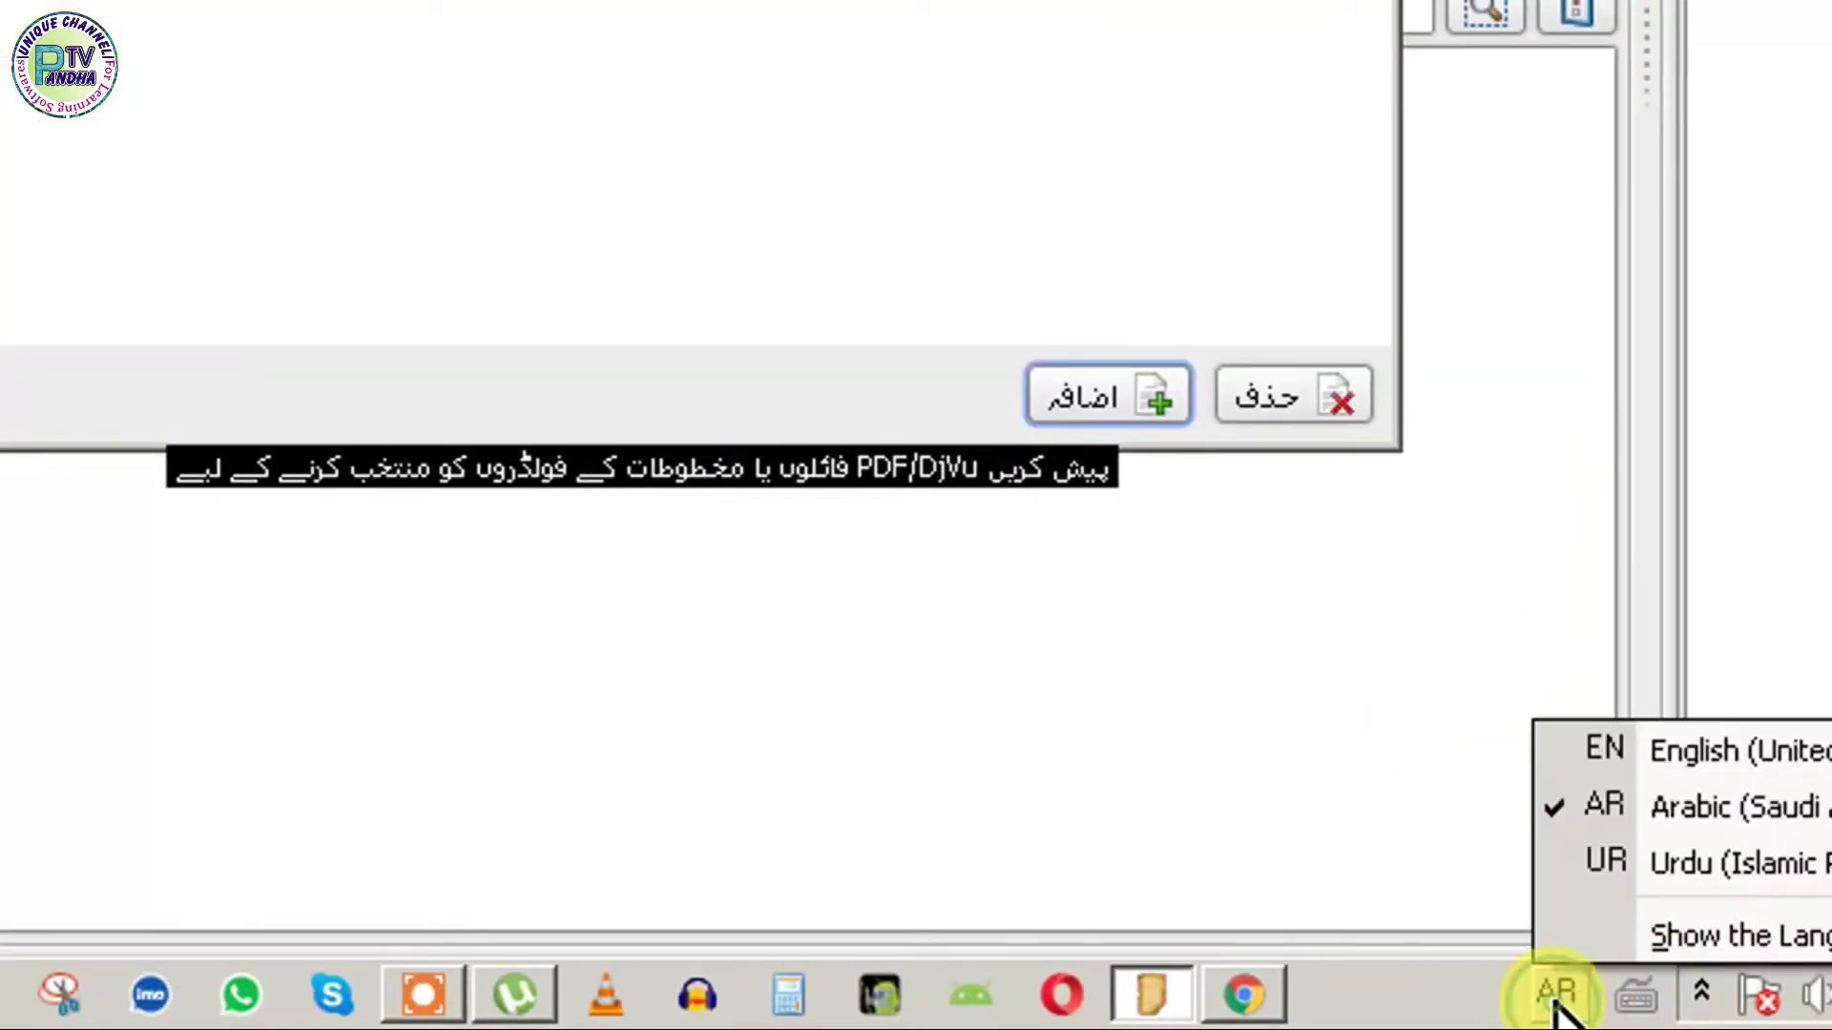
click(1577, 878)
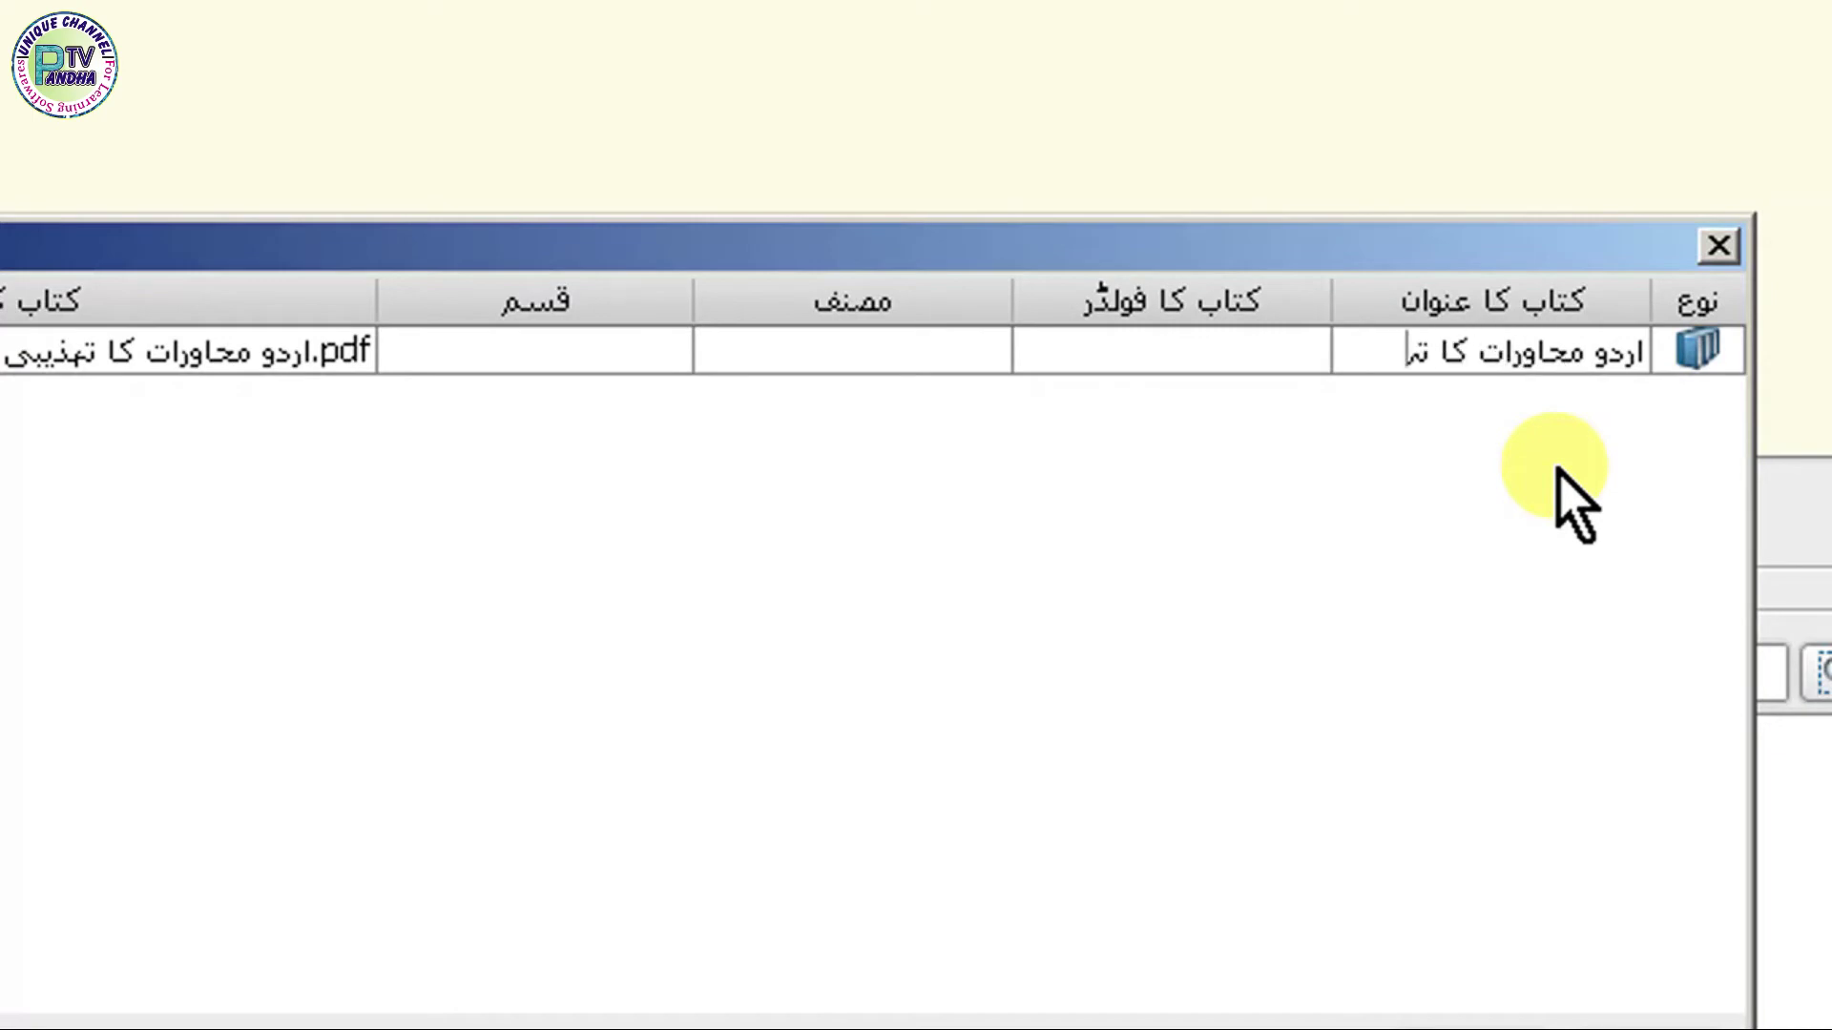
text(مطالعہ)
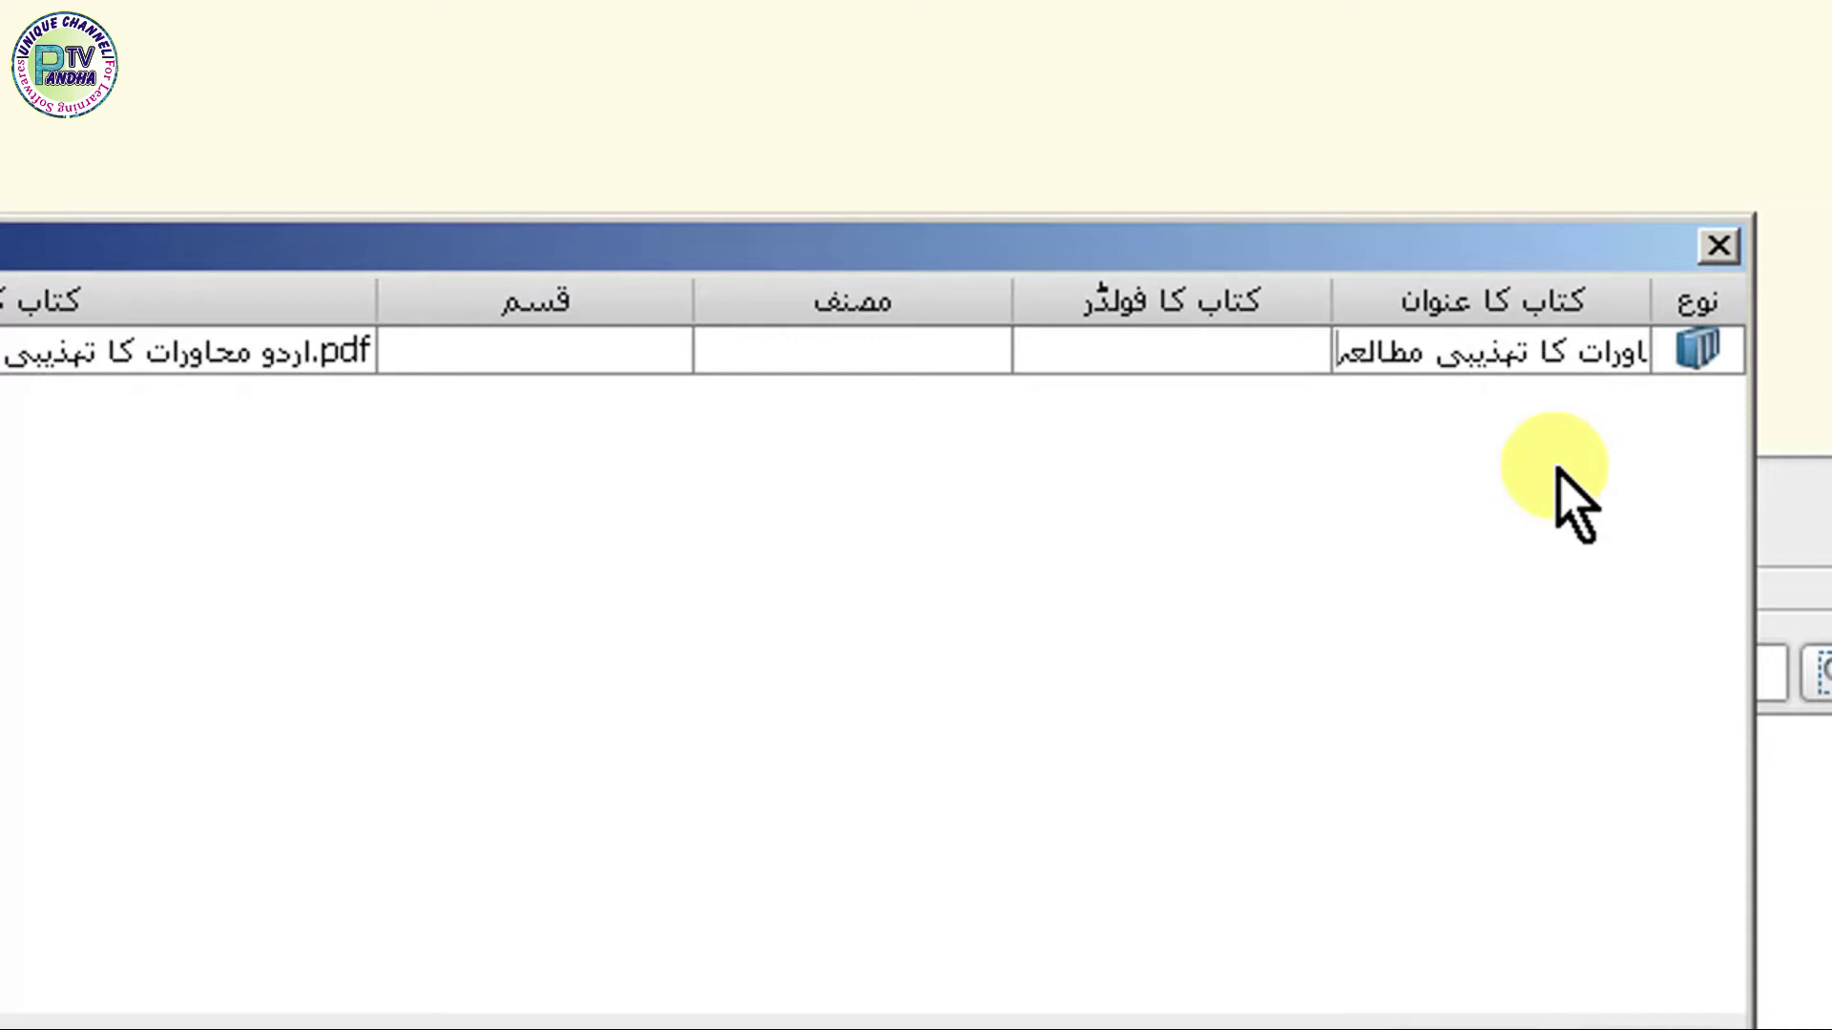
click(1246, 361)
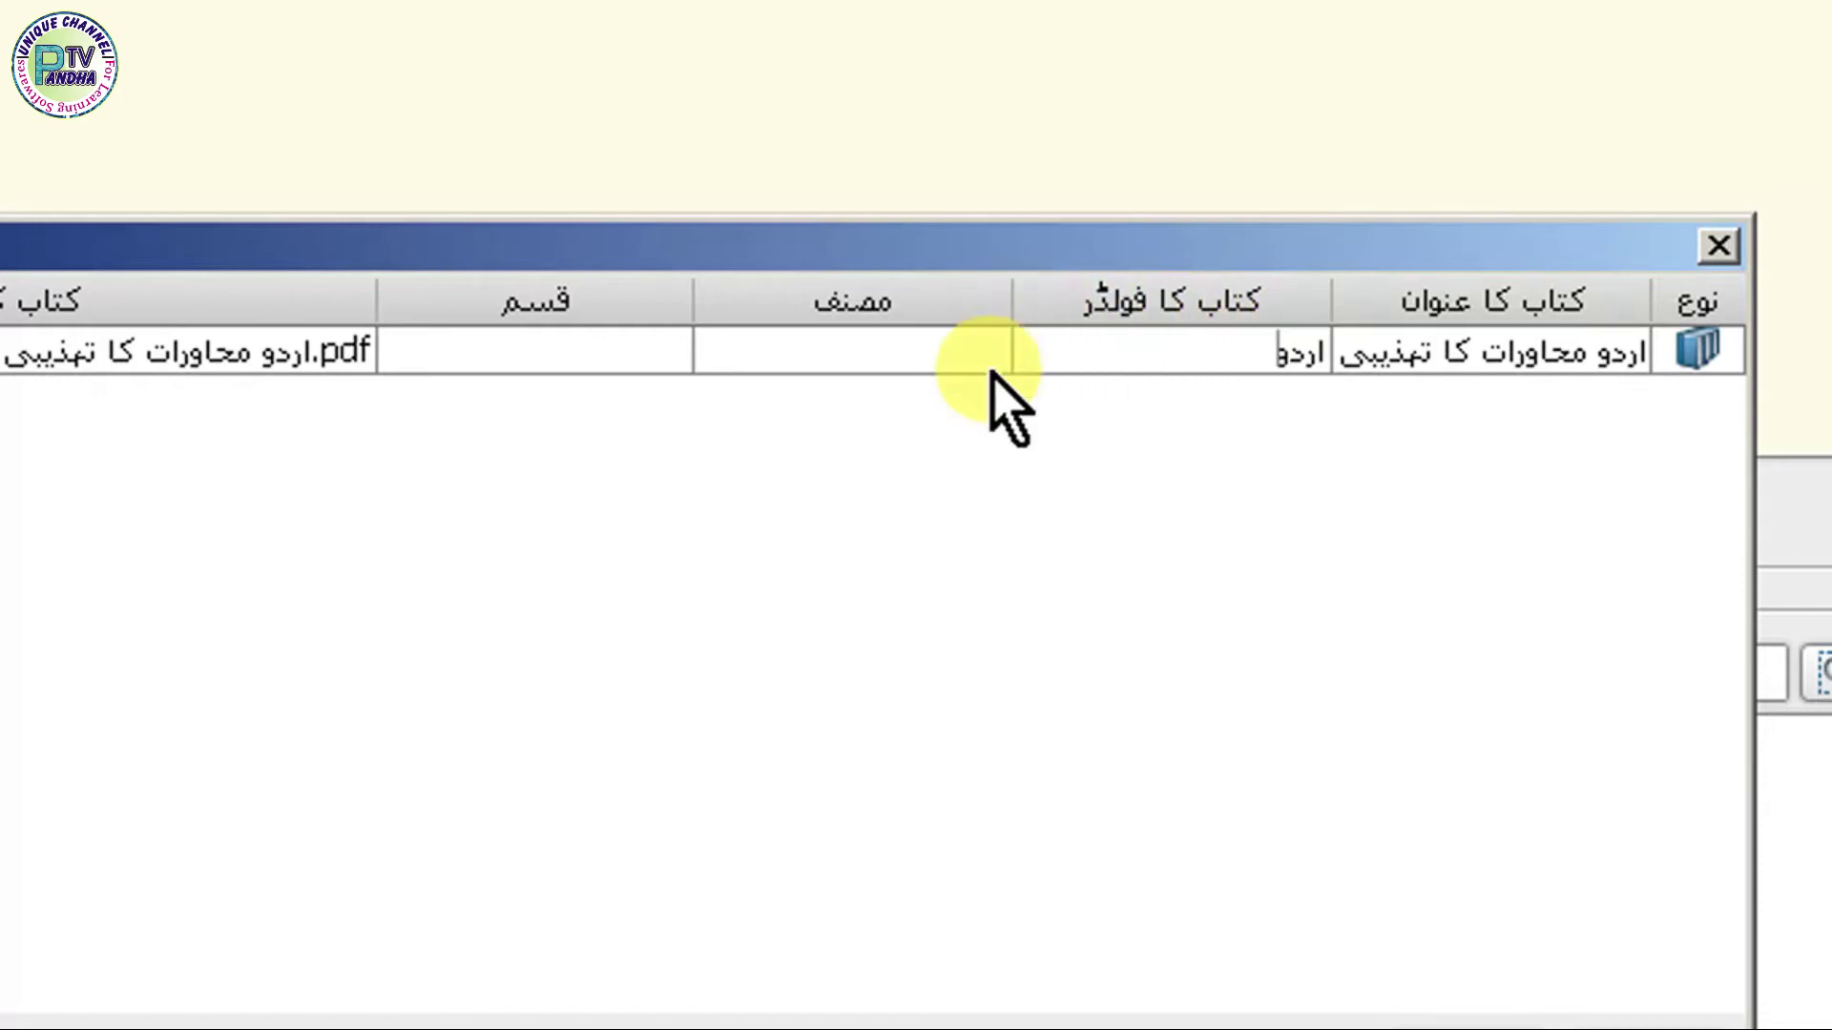
- Look up the author on the book's cover in Foxit Reader and enter the author's full name in the مصنف column
click(949, 350)
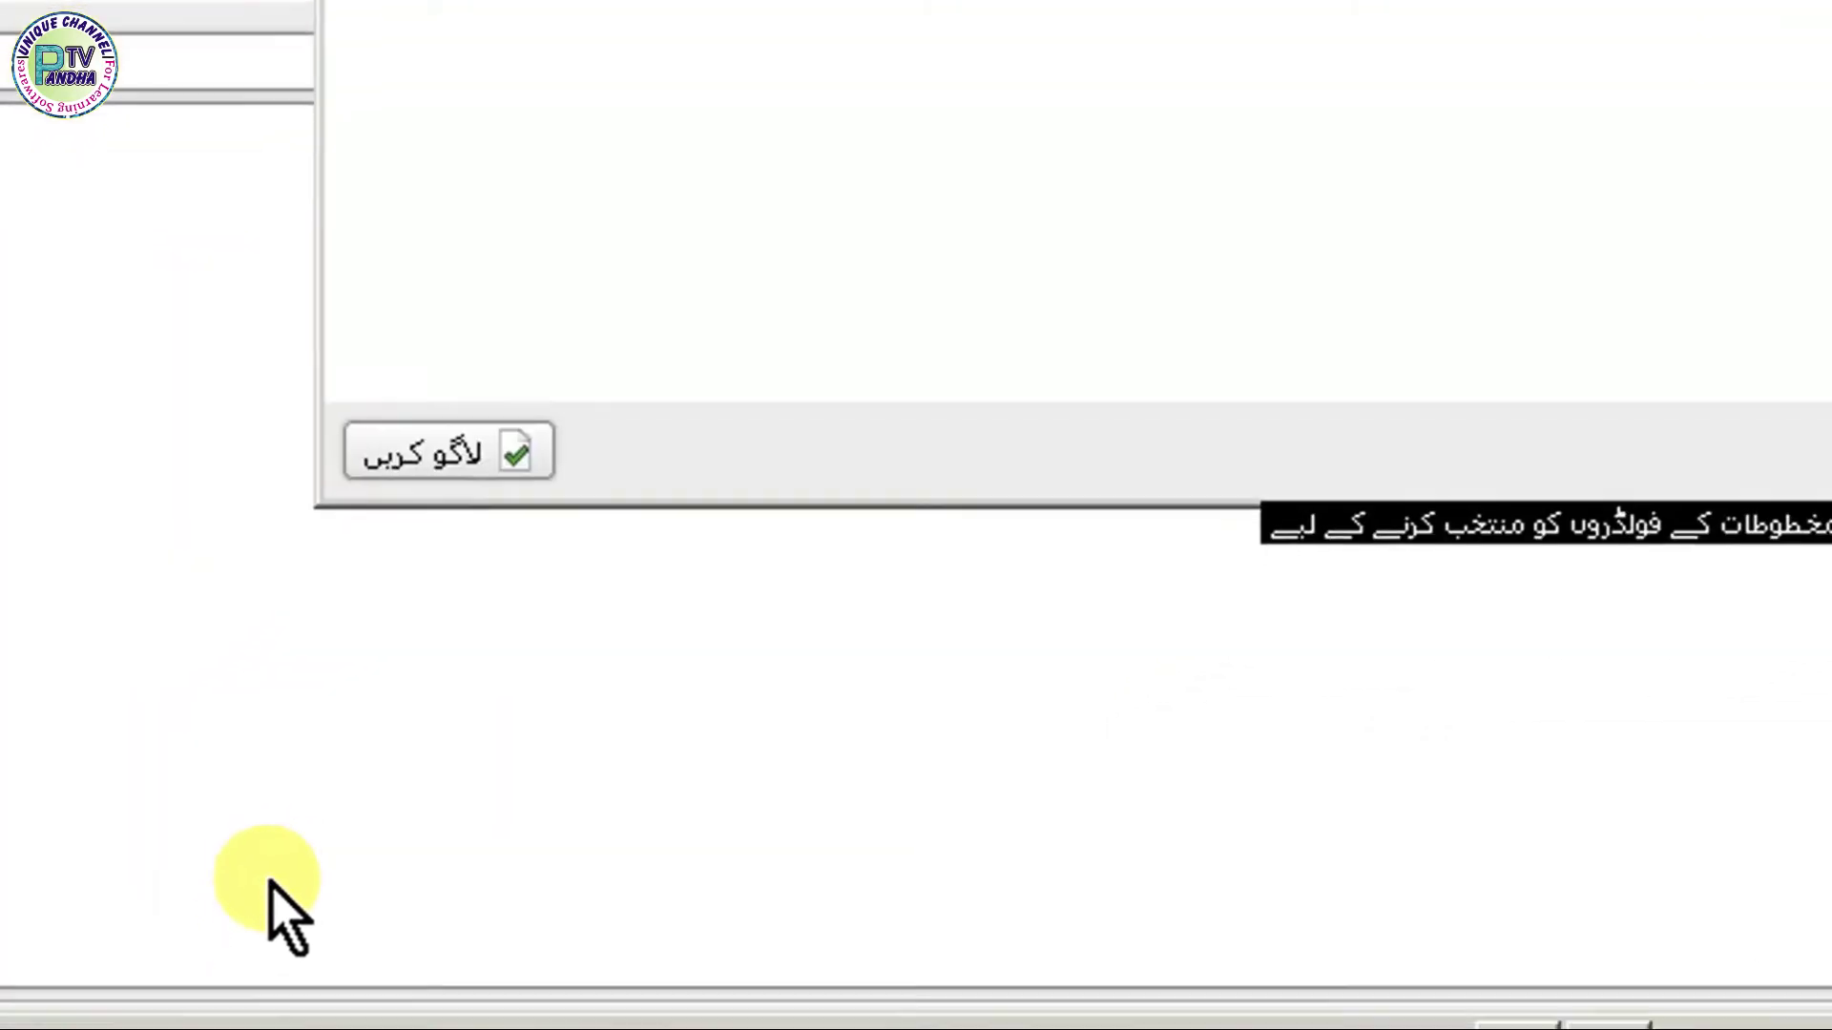
right_click(266, 993)
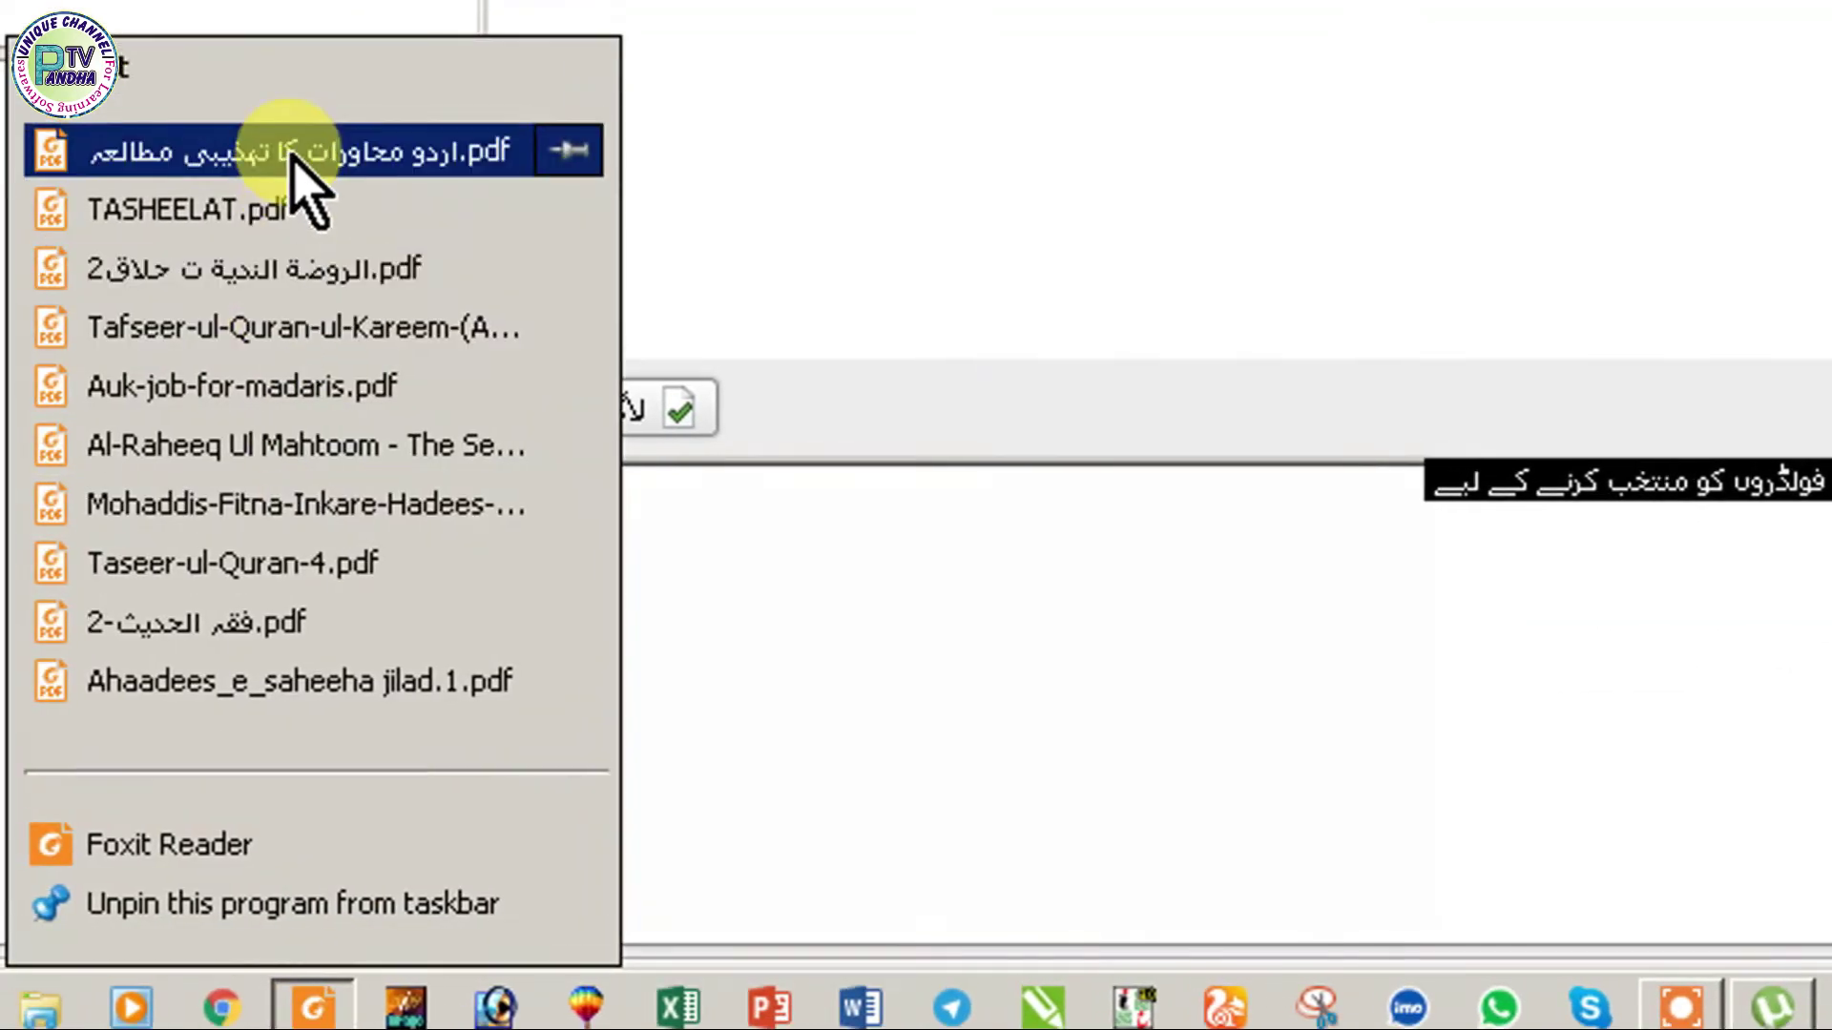
click(291, 156)
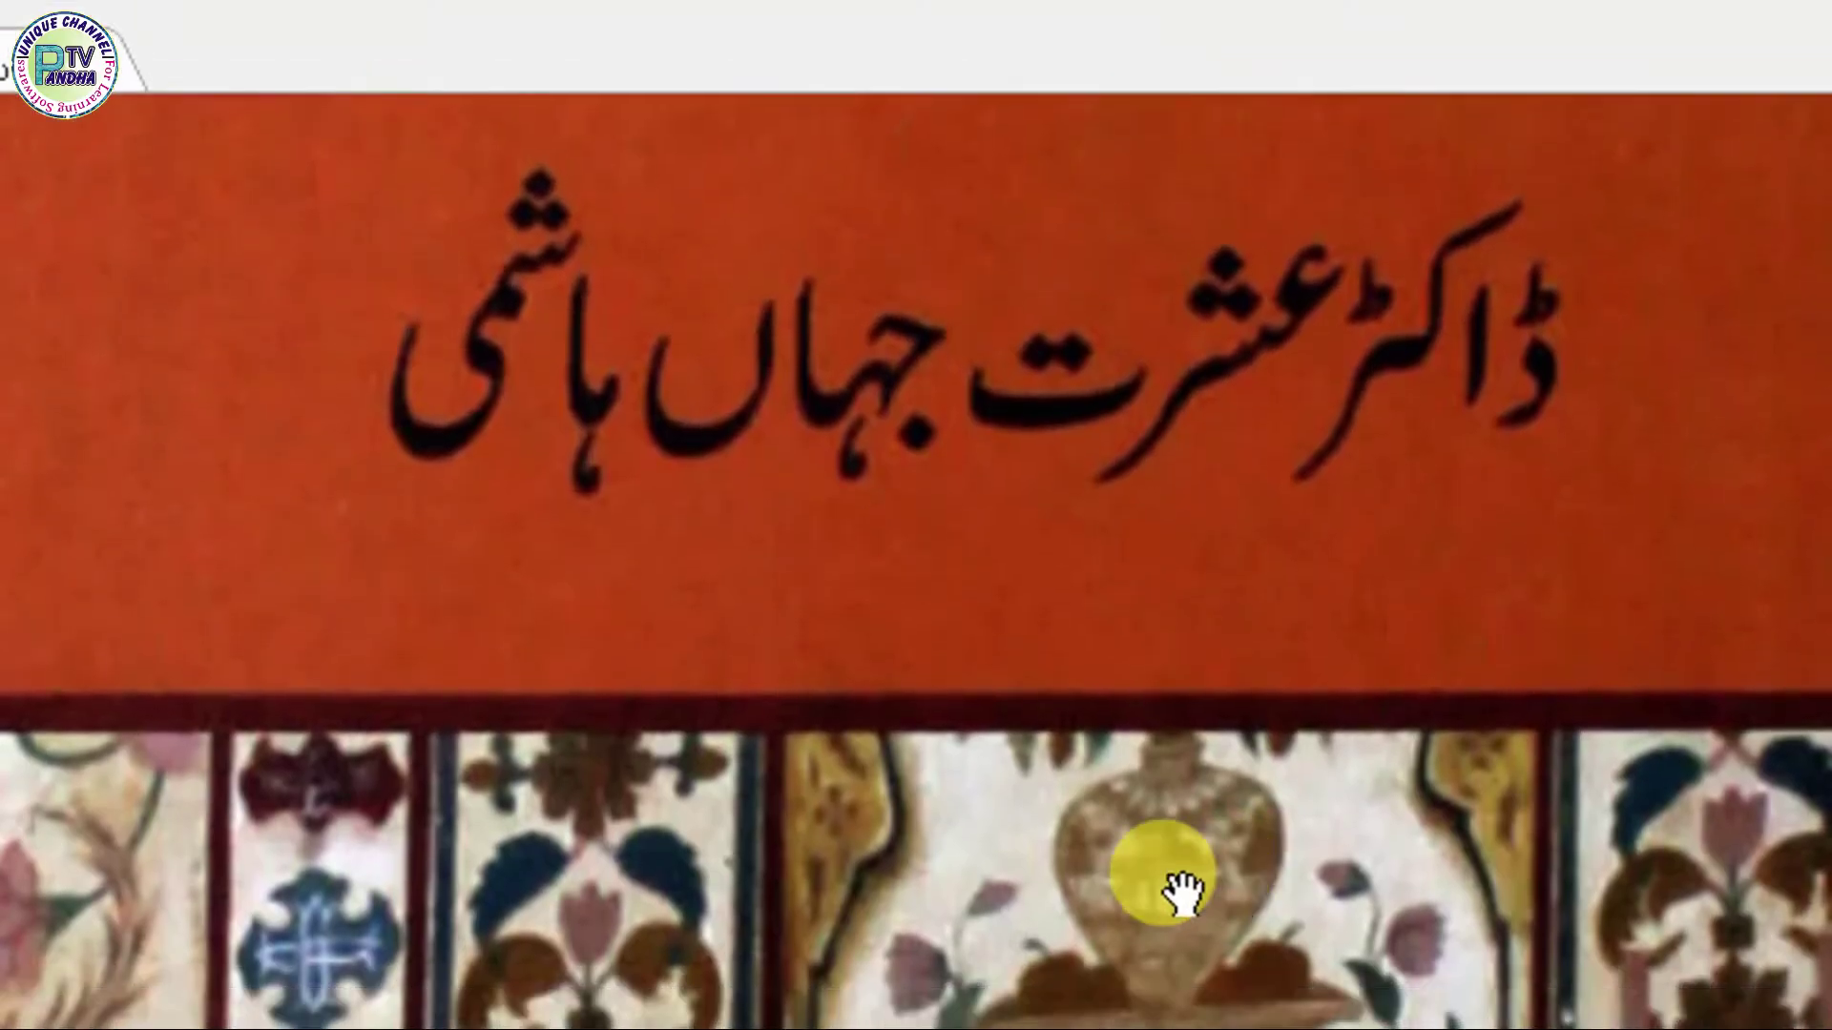
key(alt+Tab)
key(Tab)
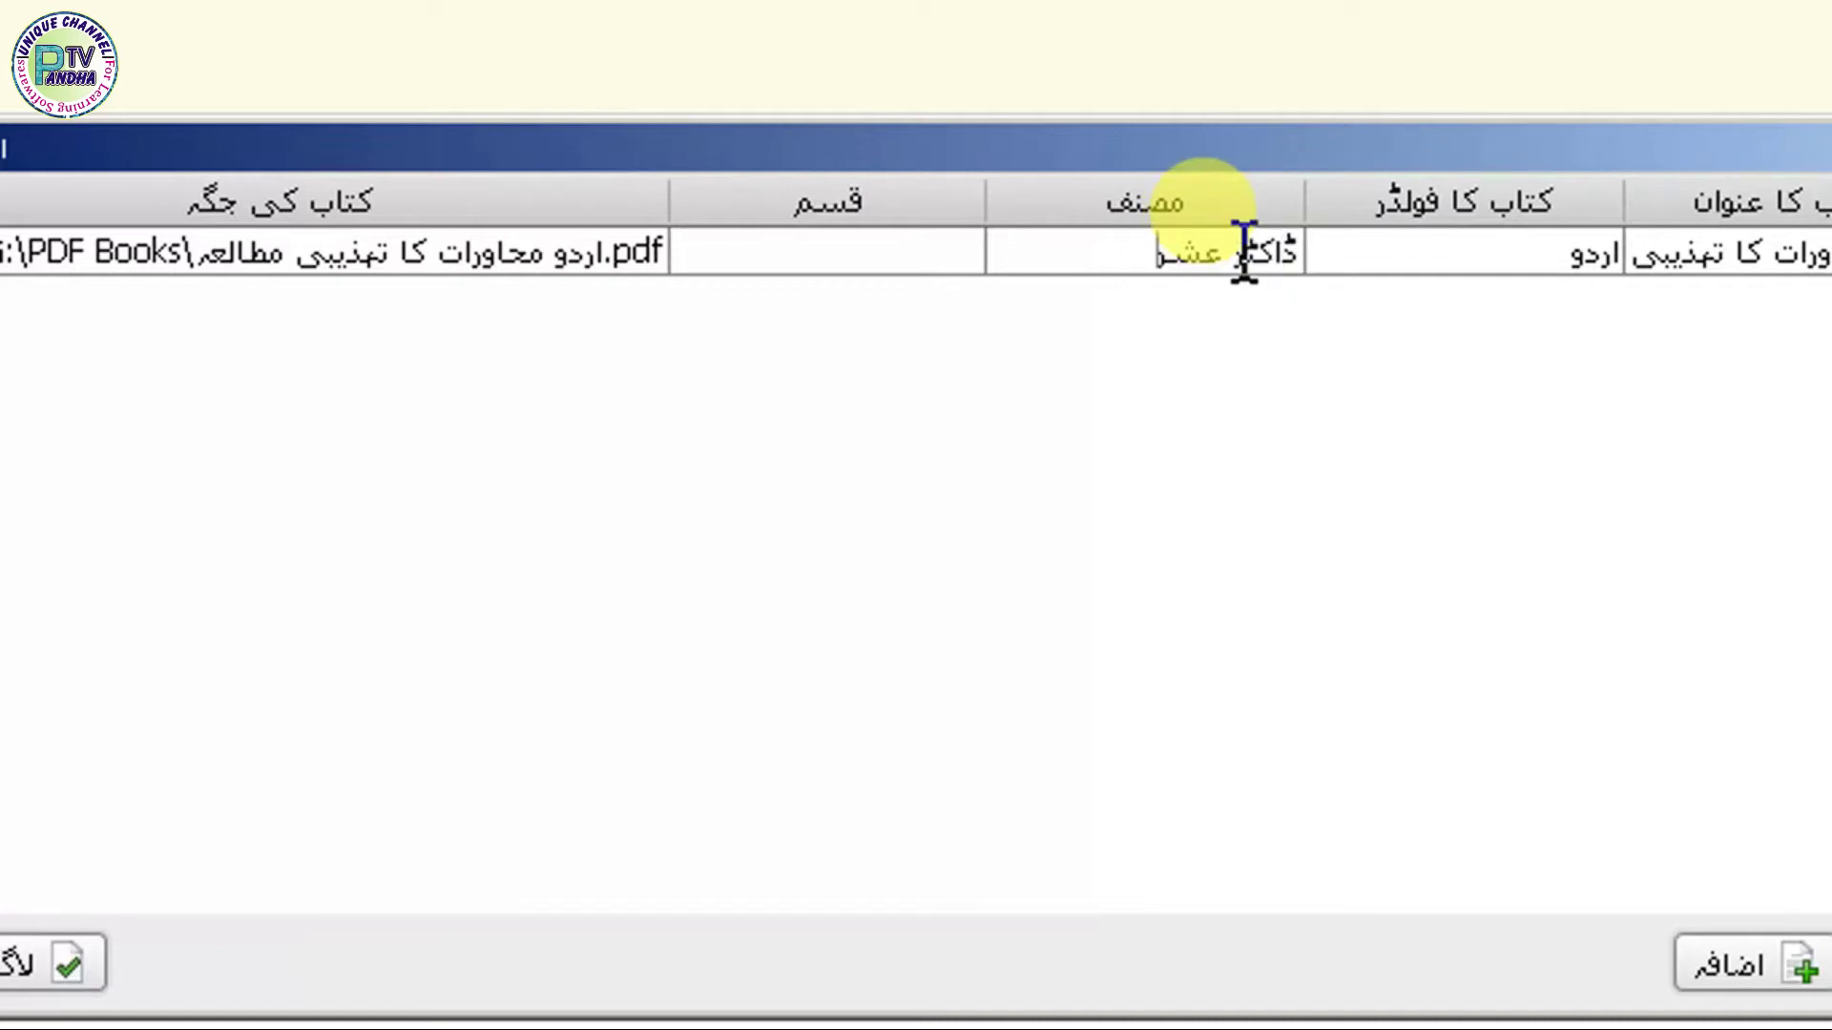
text(شمی)
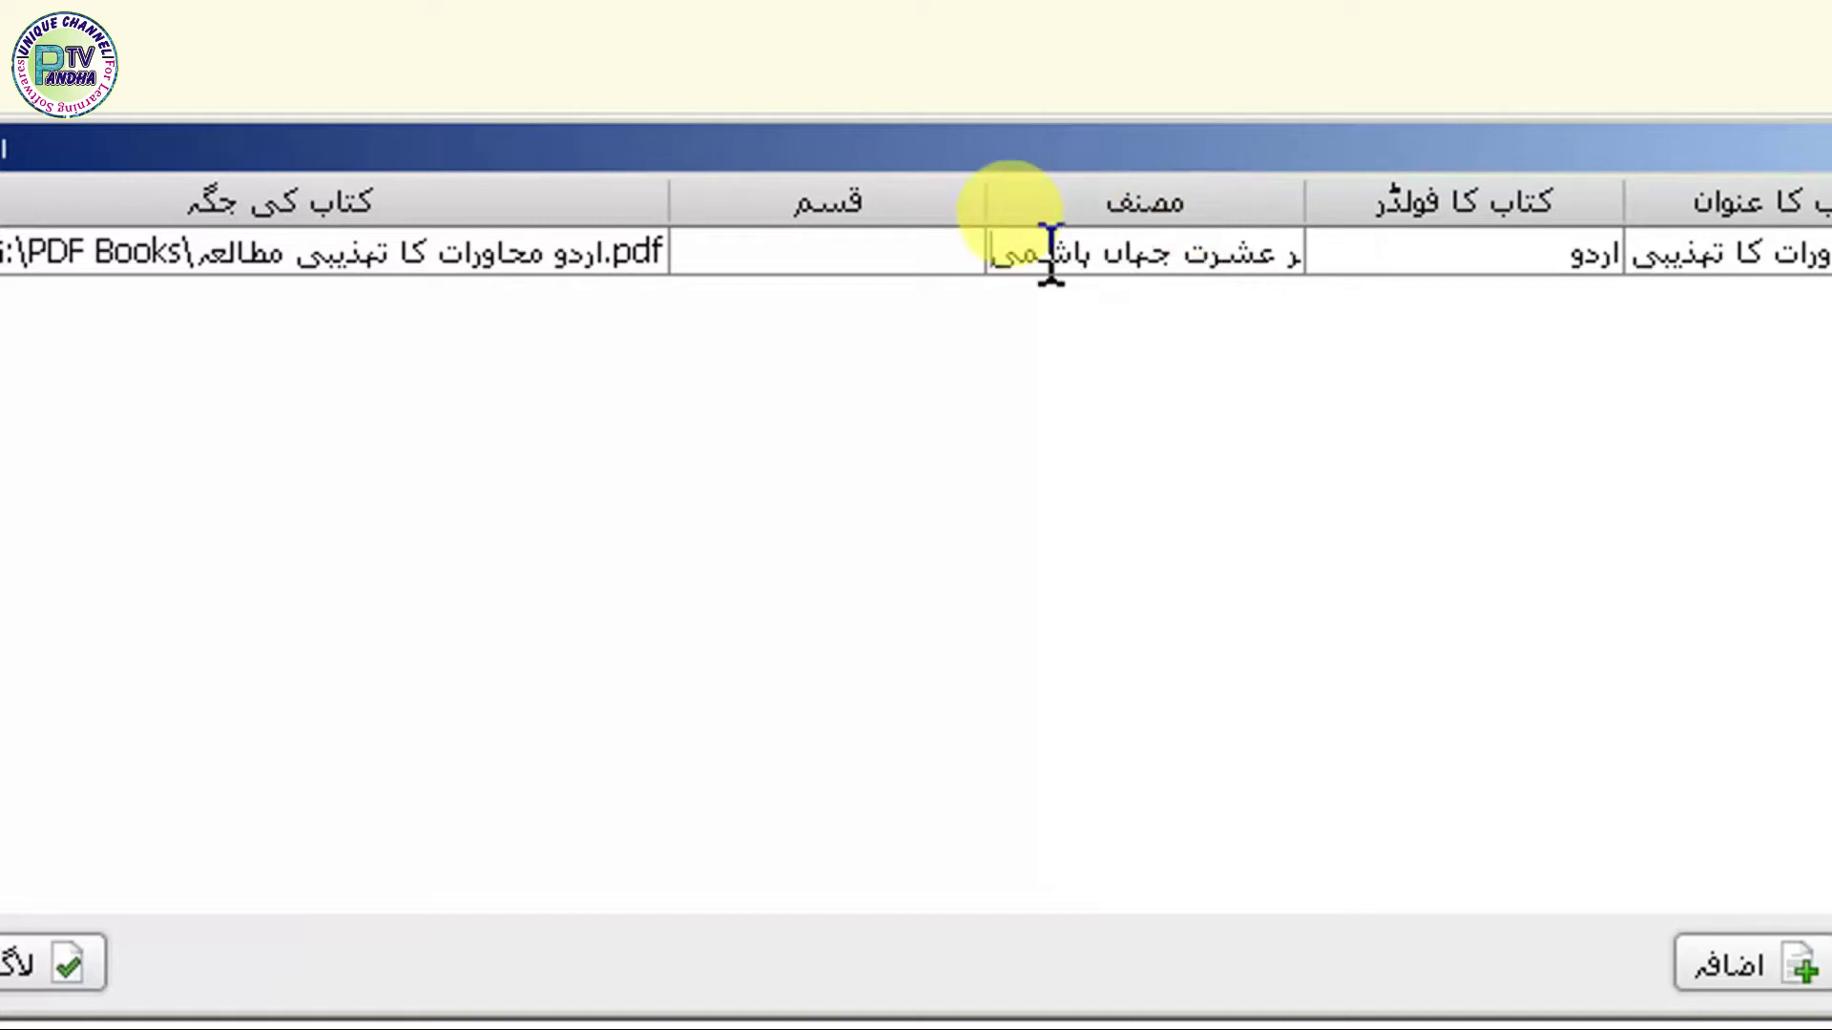
- Set the book's category (قسم) to اردو and try to apply the import
click(884, 256)
click(883, 250)
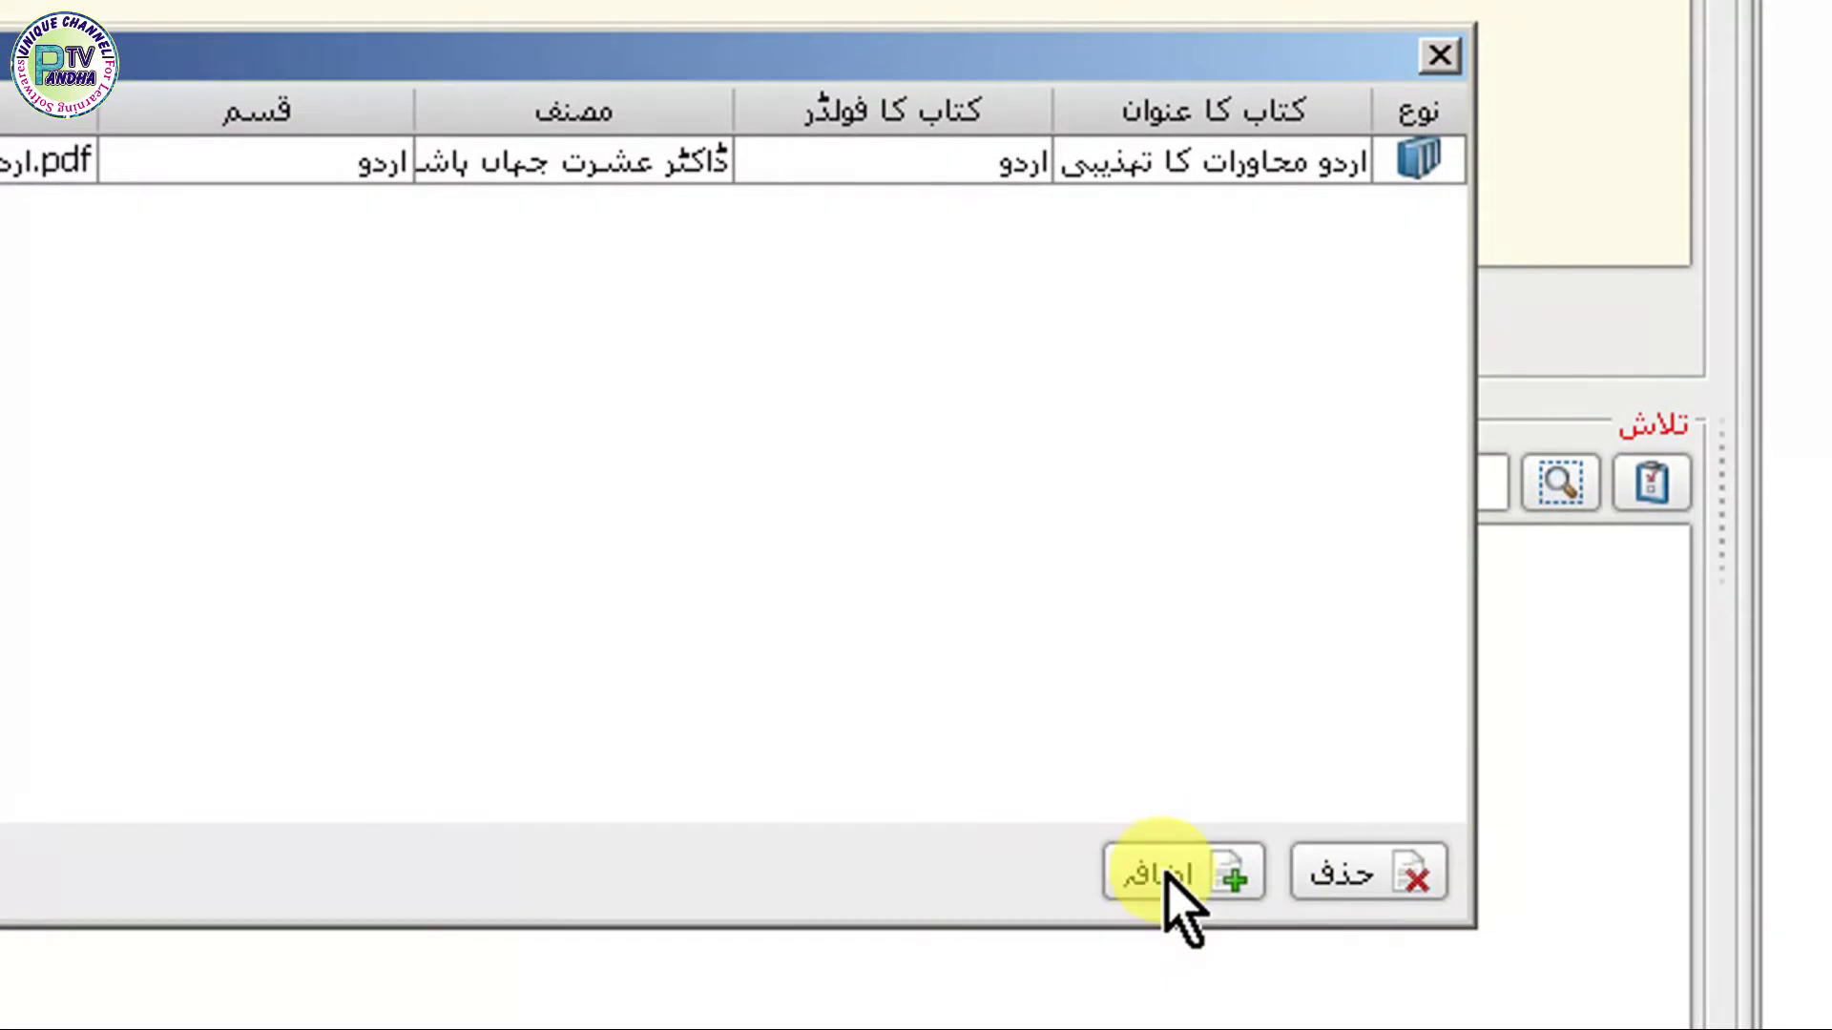
click(286, 873)
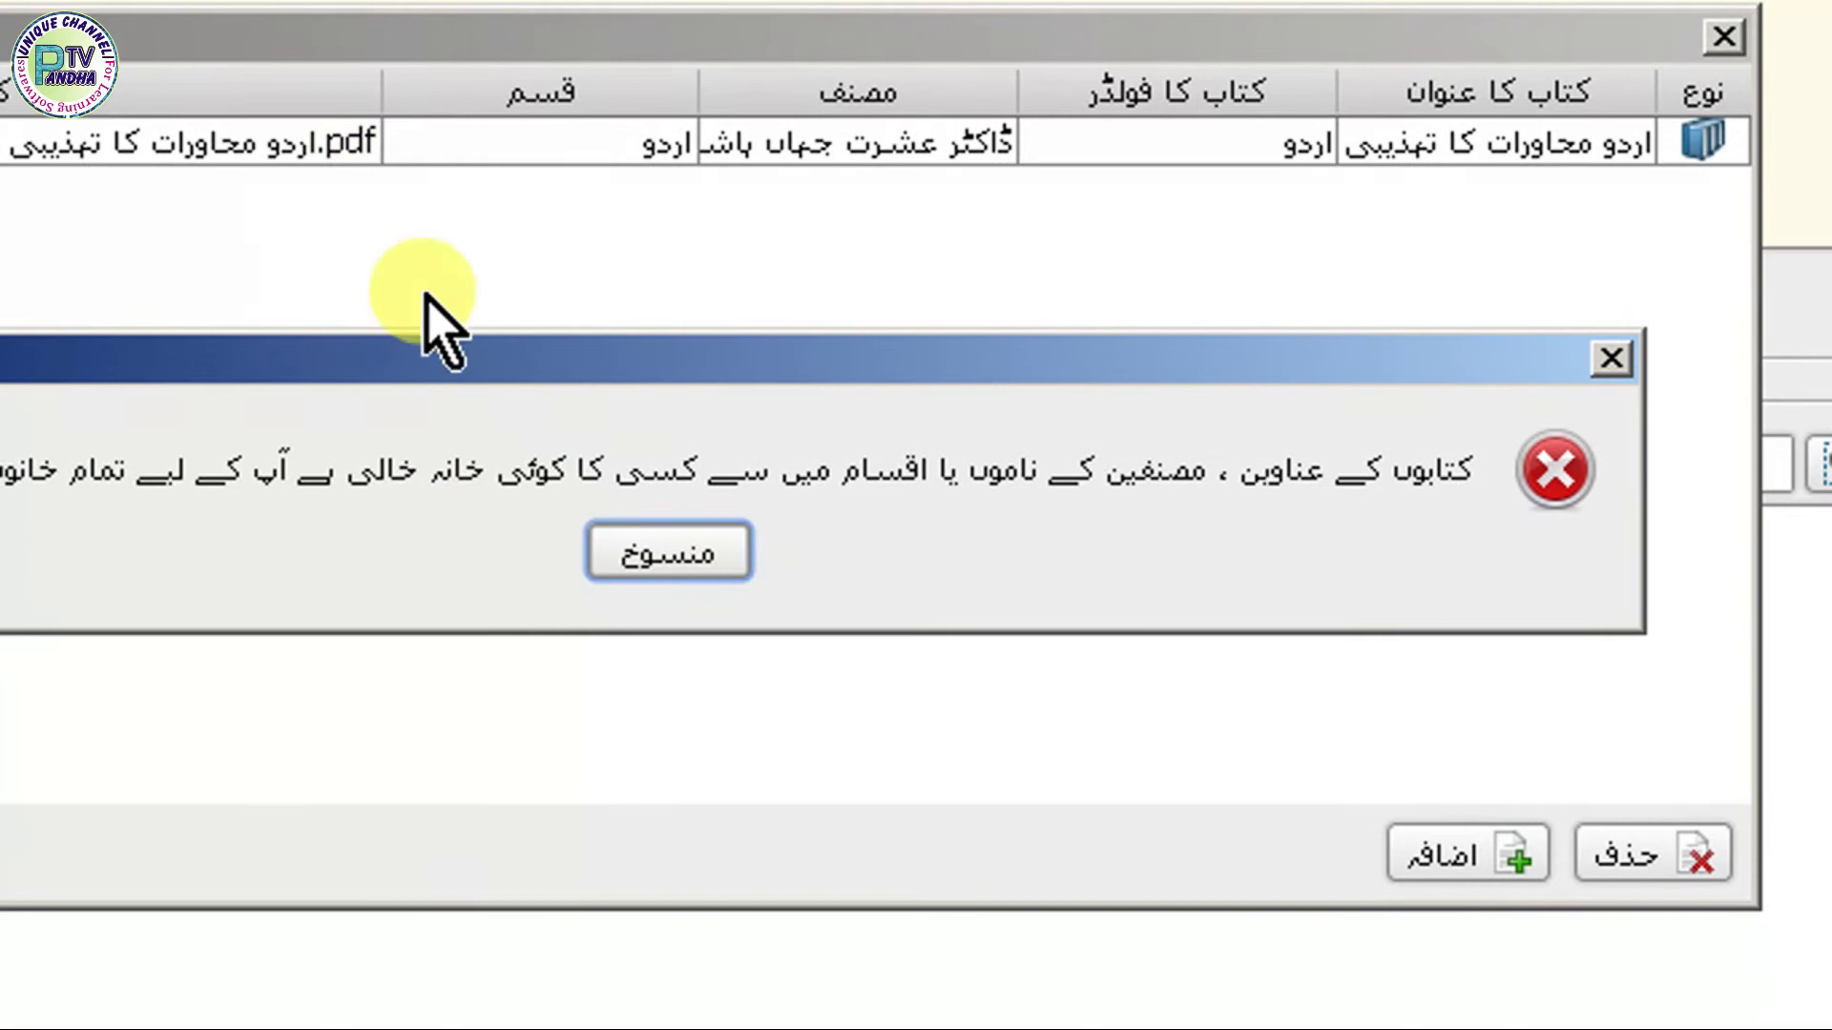
click(711, 558)
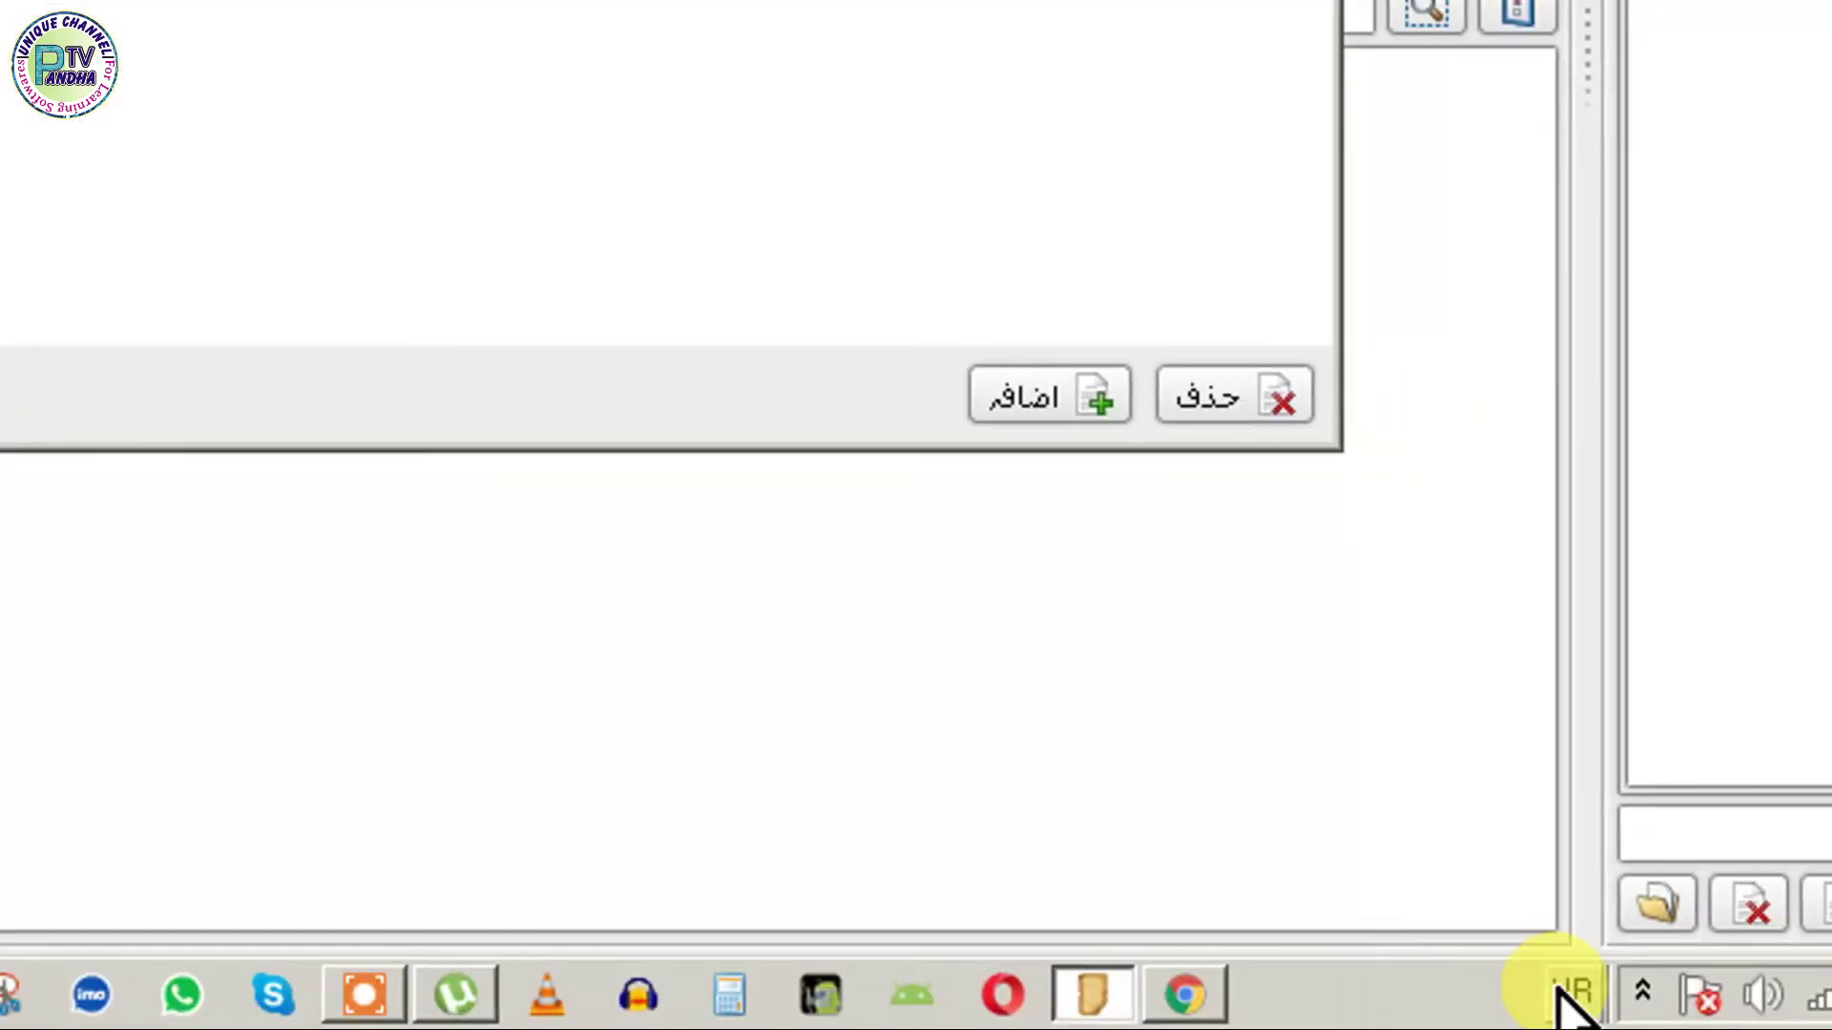
- Change the input language from Urdu back to Arabic (Saudi Arabia) with the phonetic keyboard layout
click(1812, 1029)
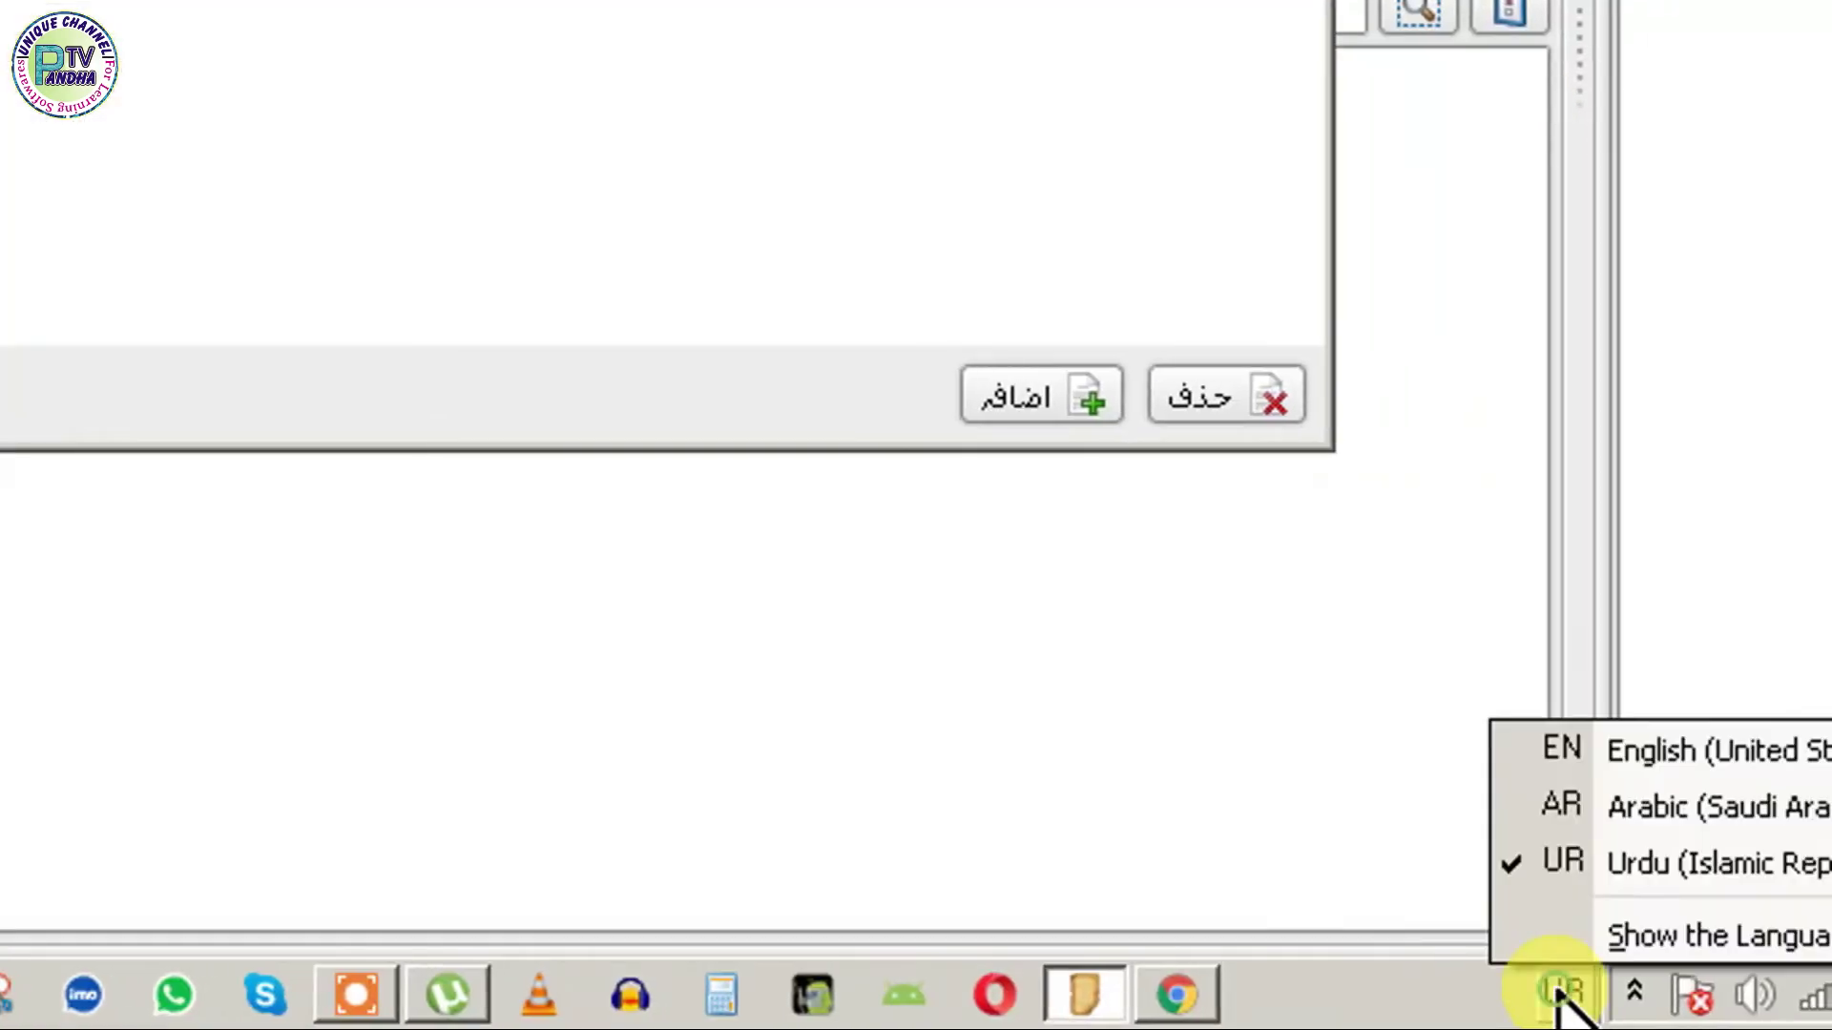
click(1554, 823)
click(1557, 996)
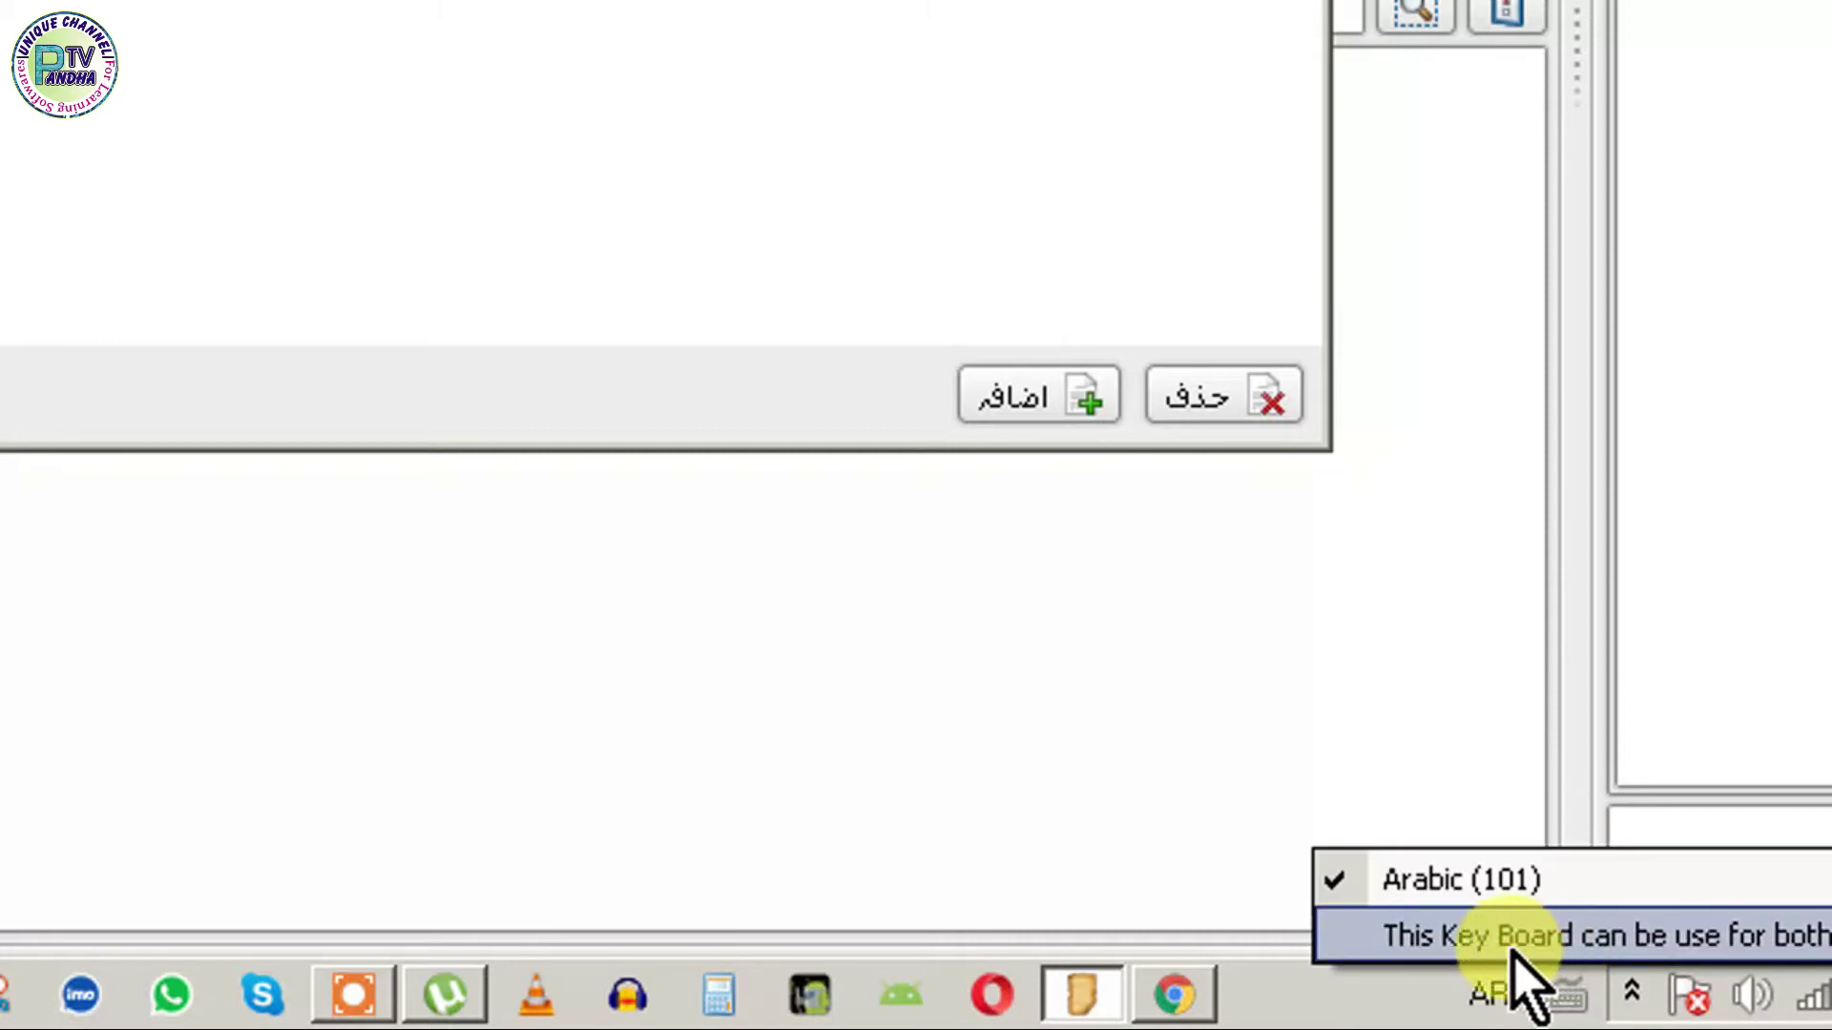
click(1422, 937)
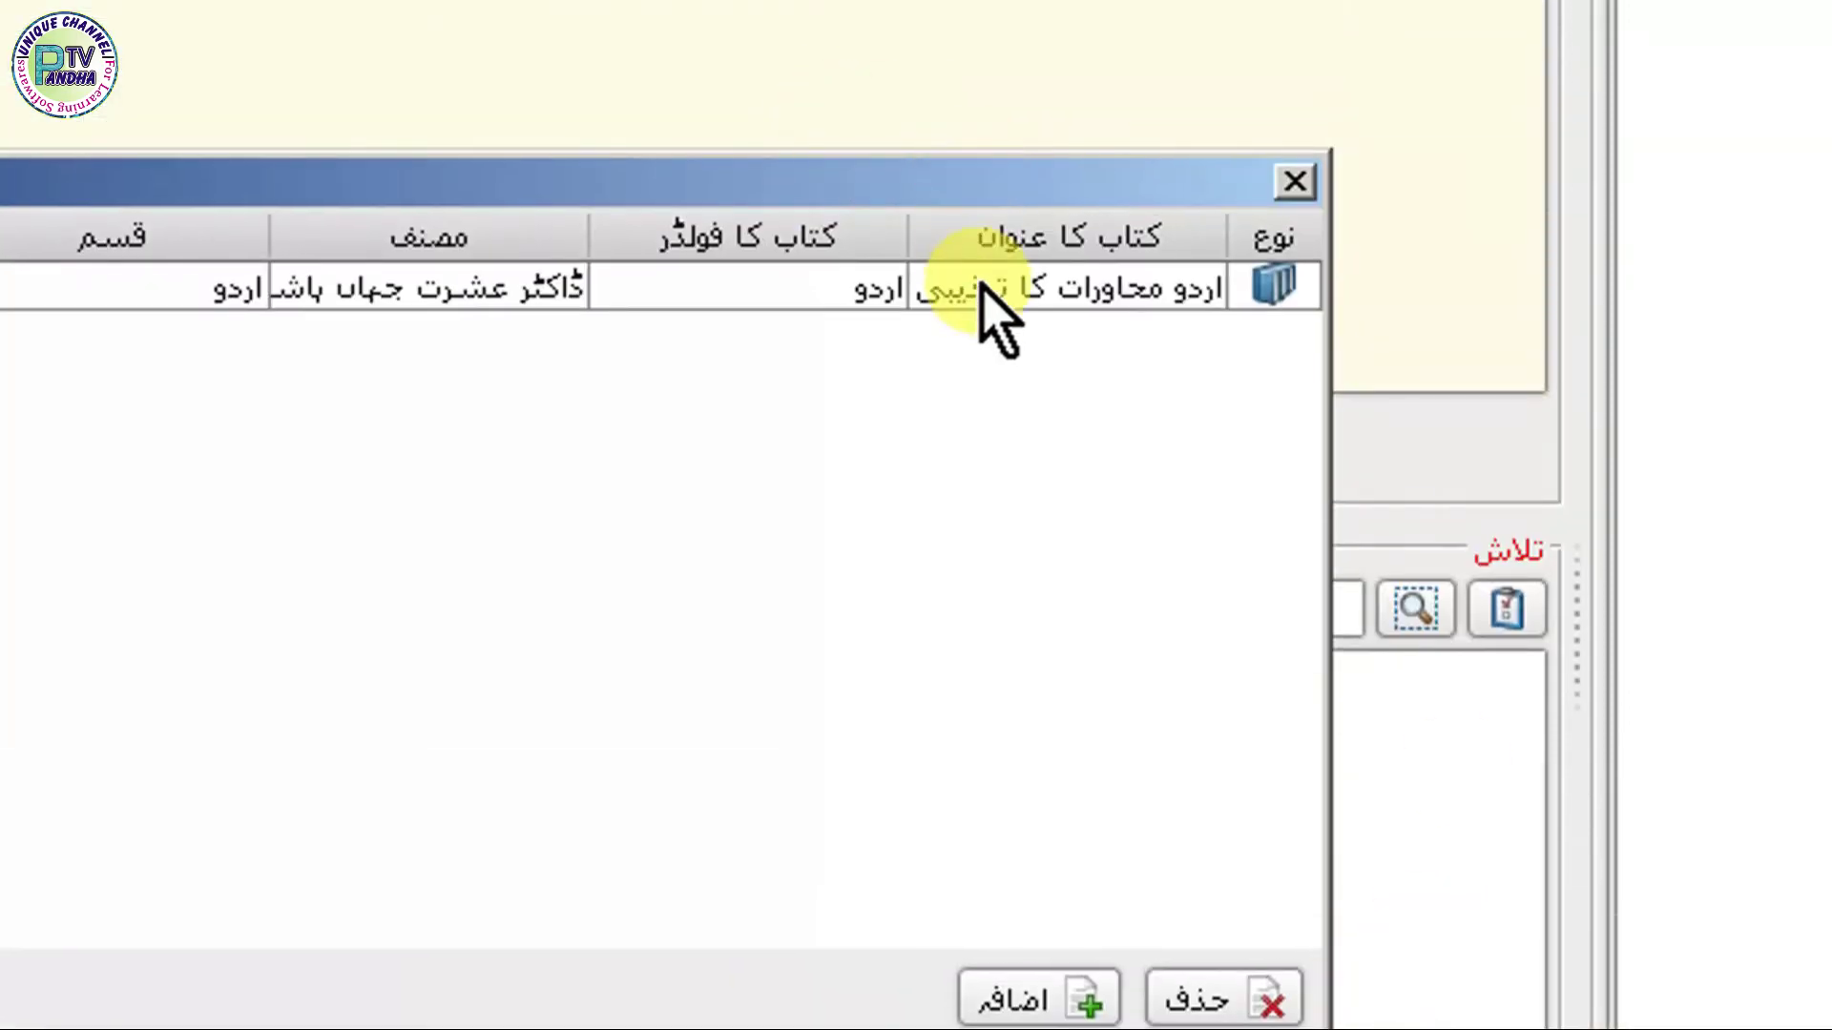
- Replace the book title (کتاب کا عنوان) with اردو محاورات كا تهذيبي مطالعه, written with the Arabic keyboard
click(978, 284)
click(968, 278)
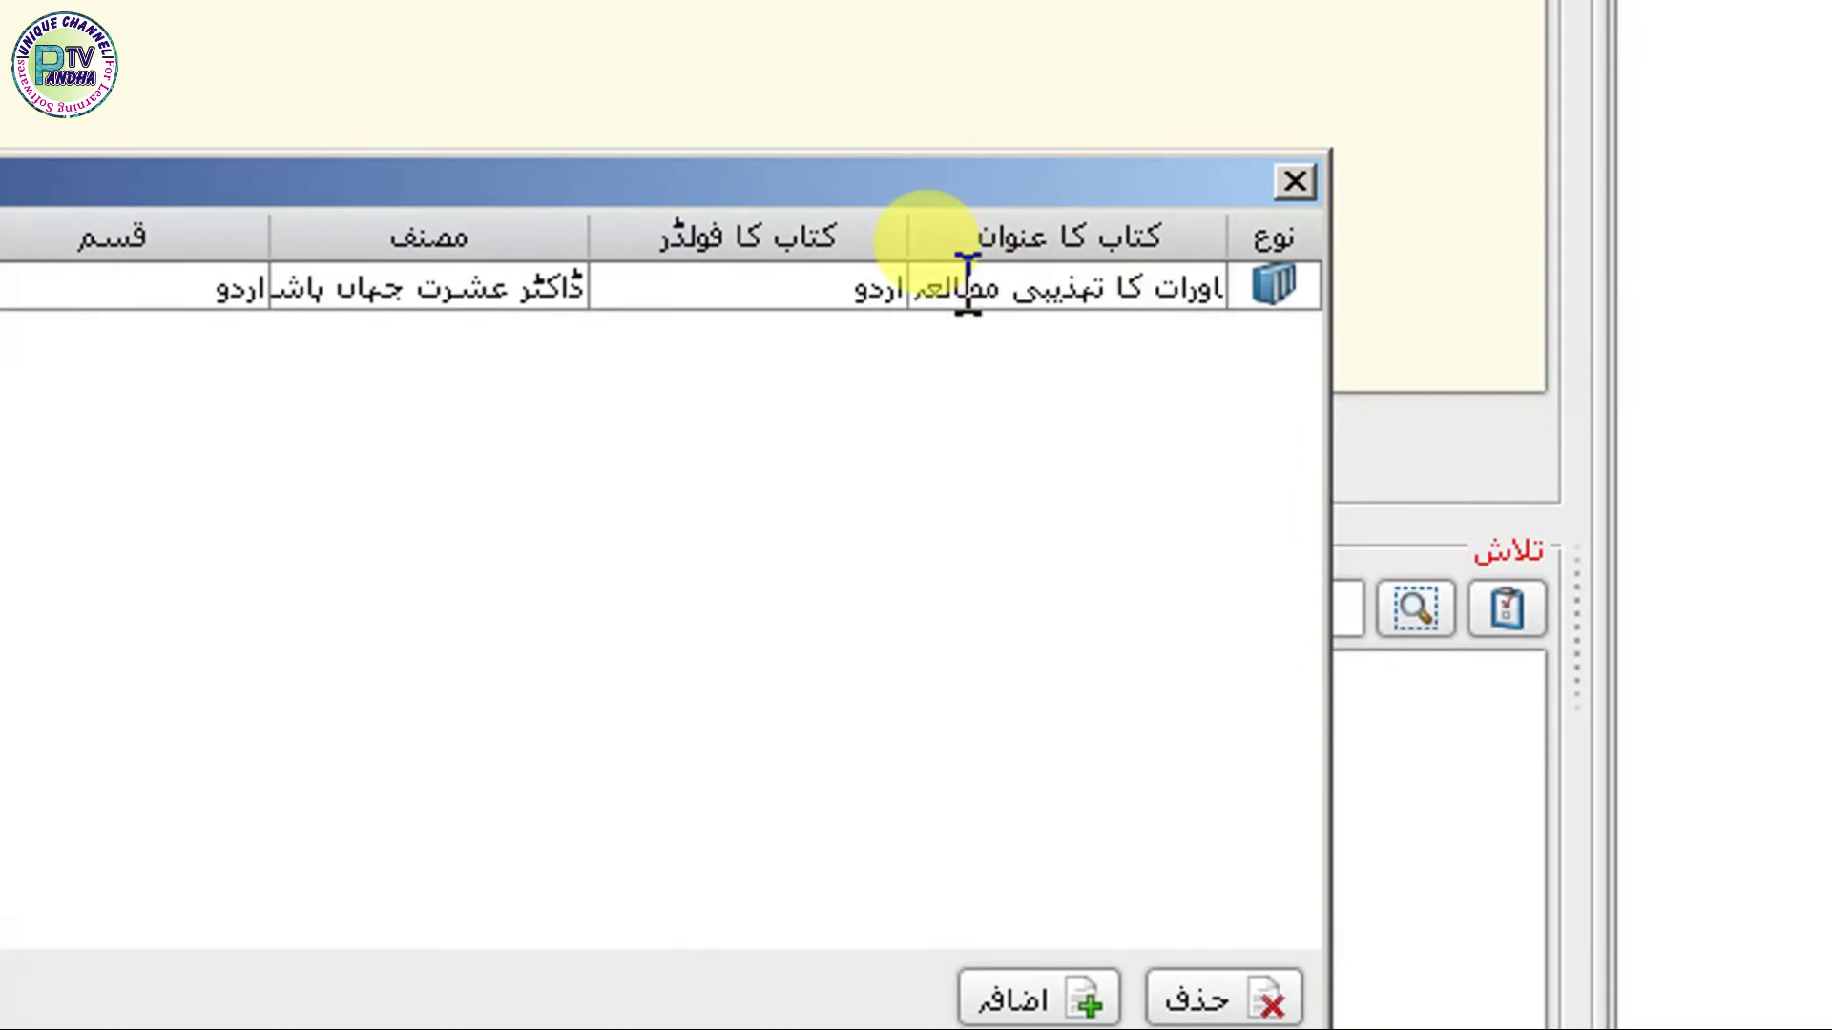
key(ctrl+a)
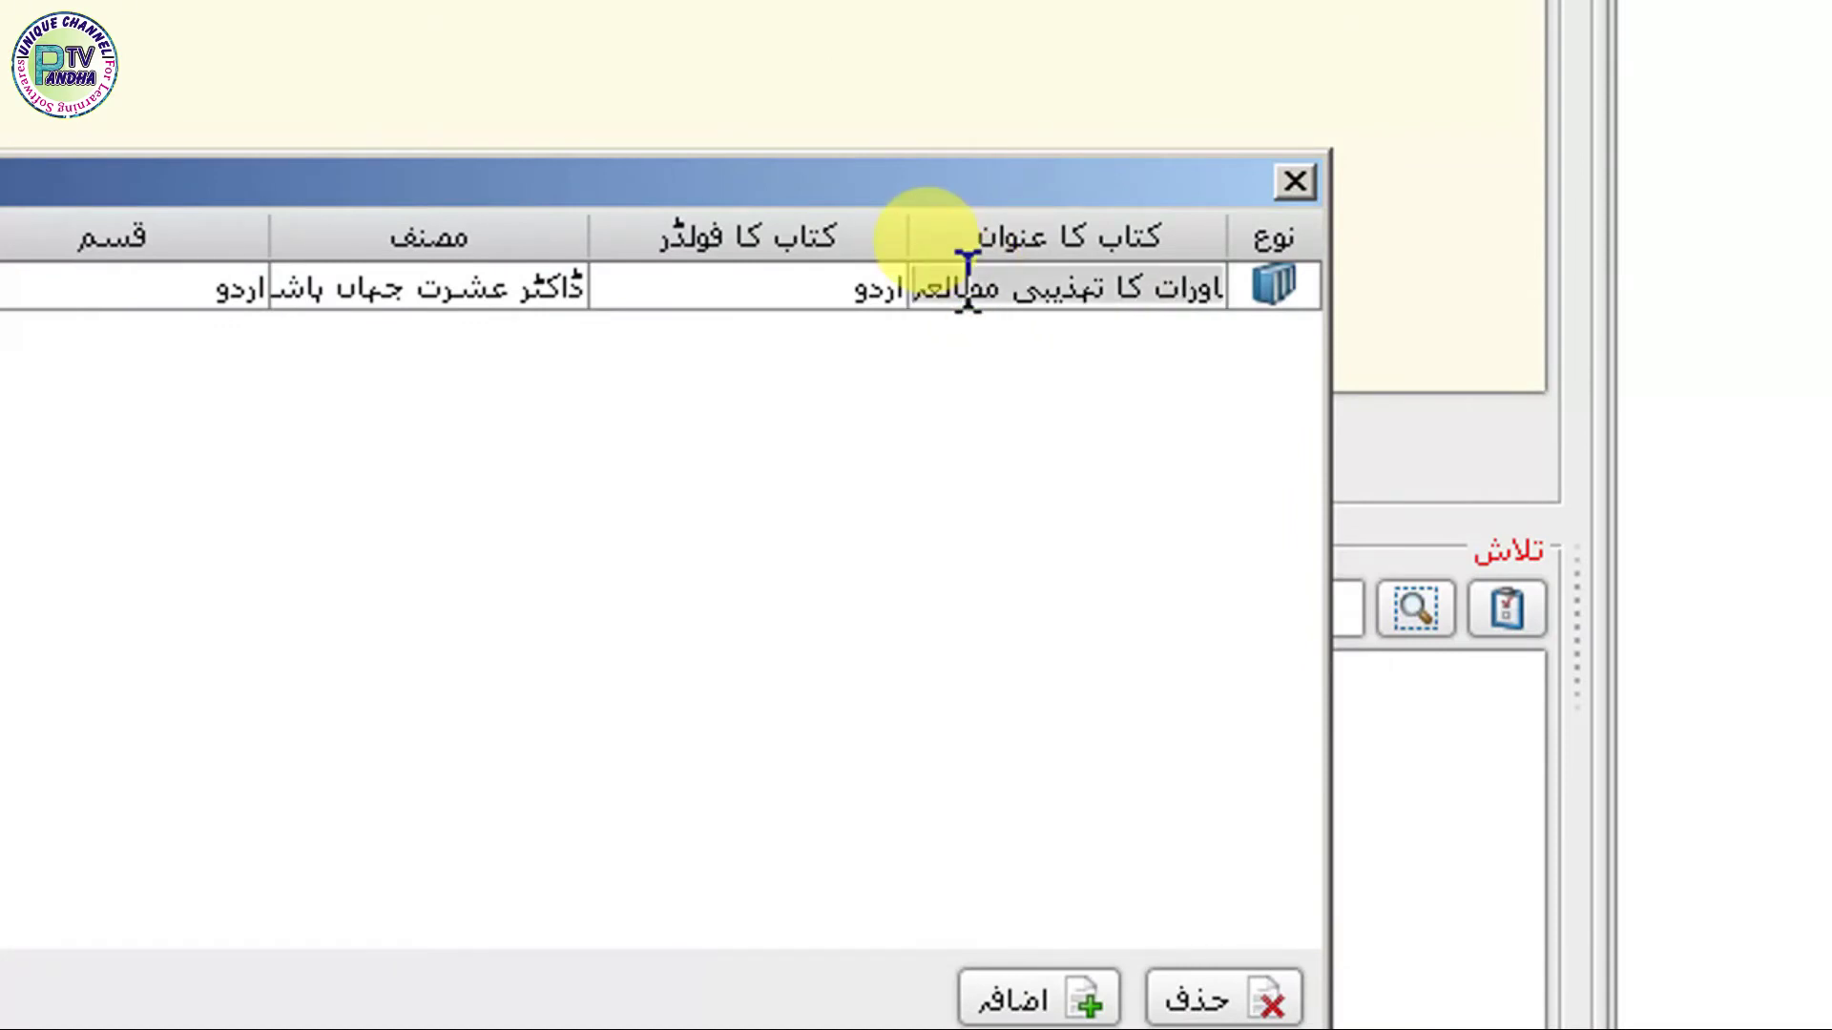
text(اردو محاورات ک)
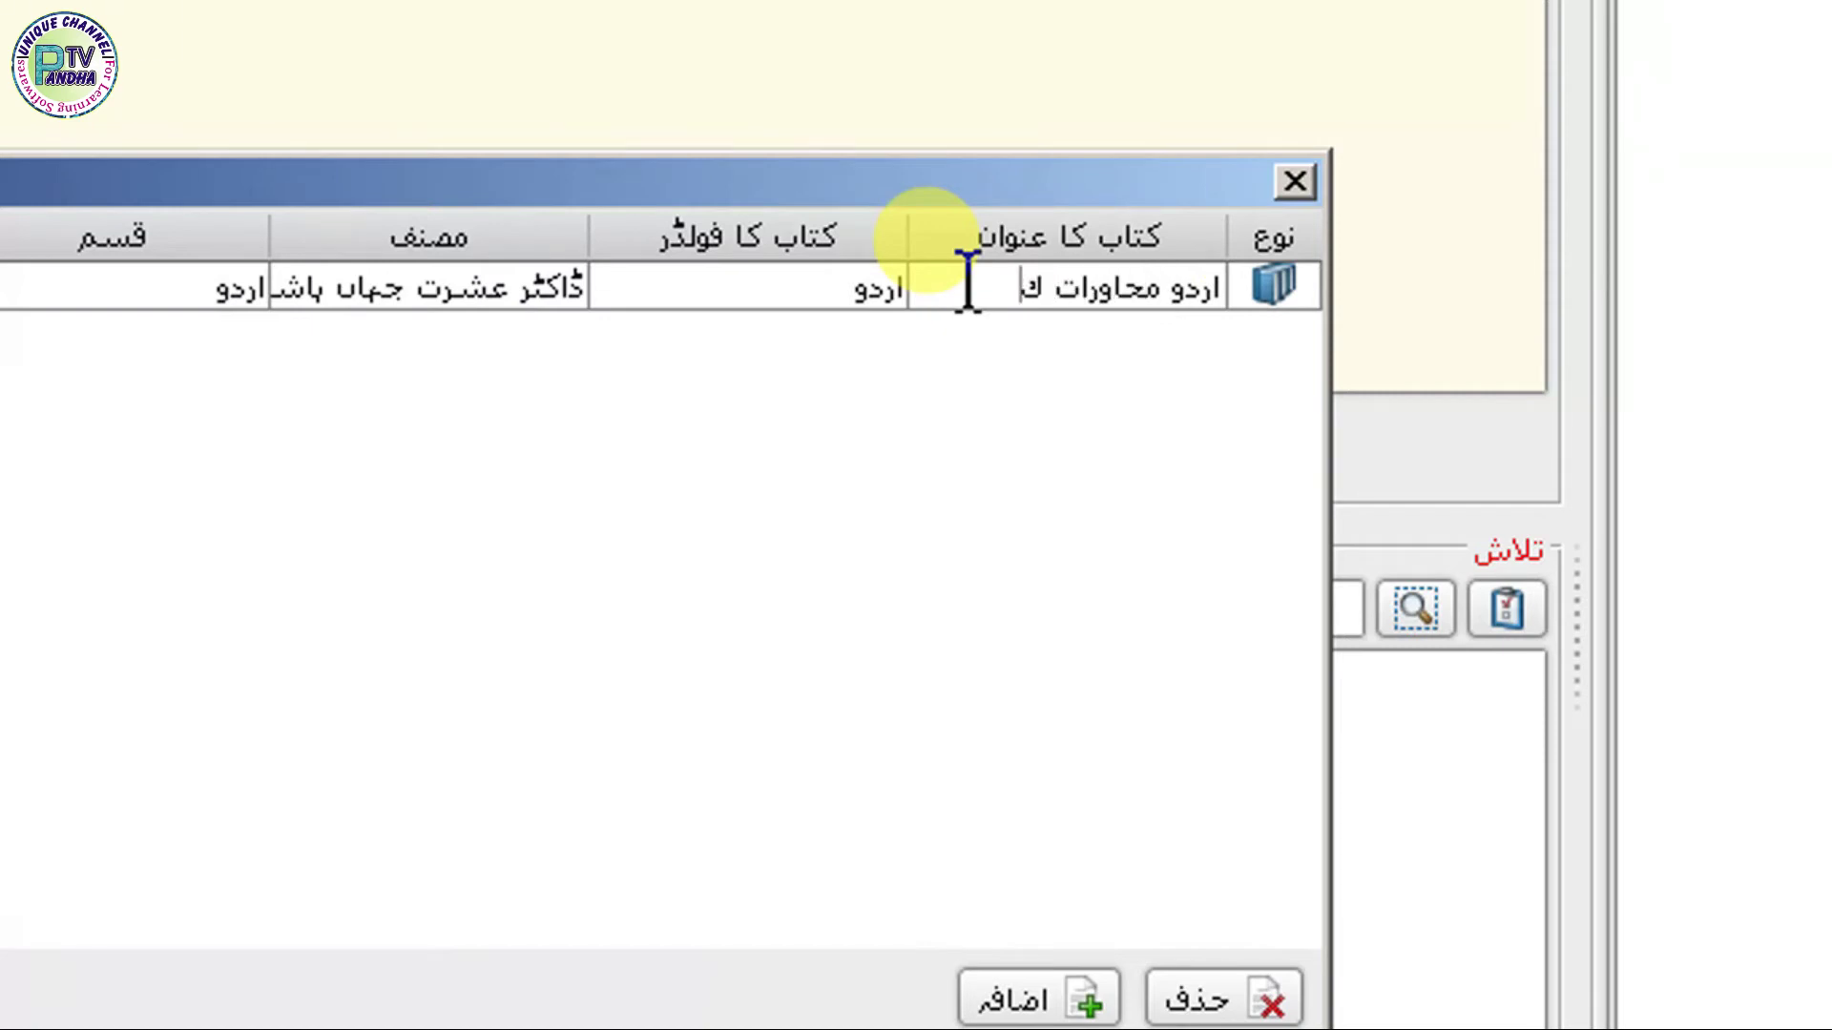
text(ا تهذیبی مطالعه)
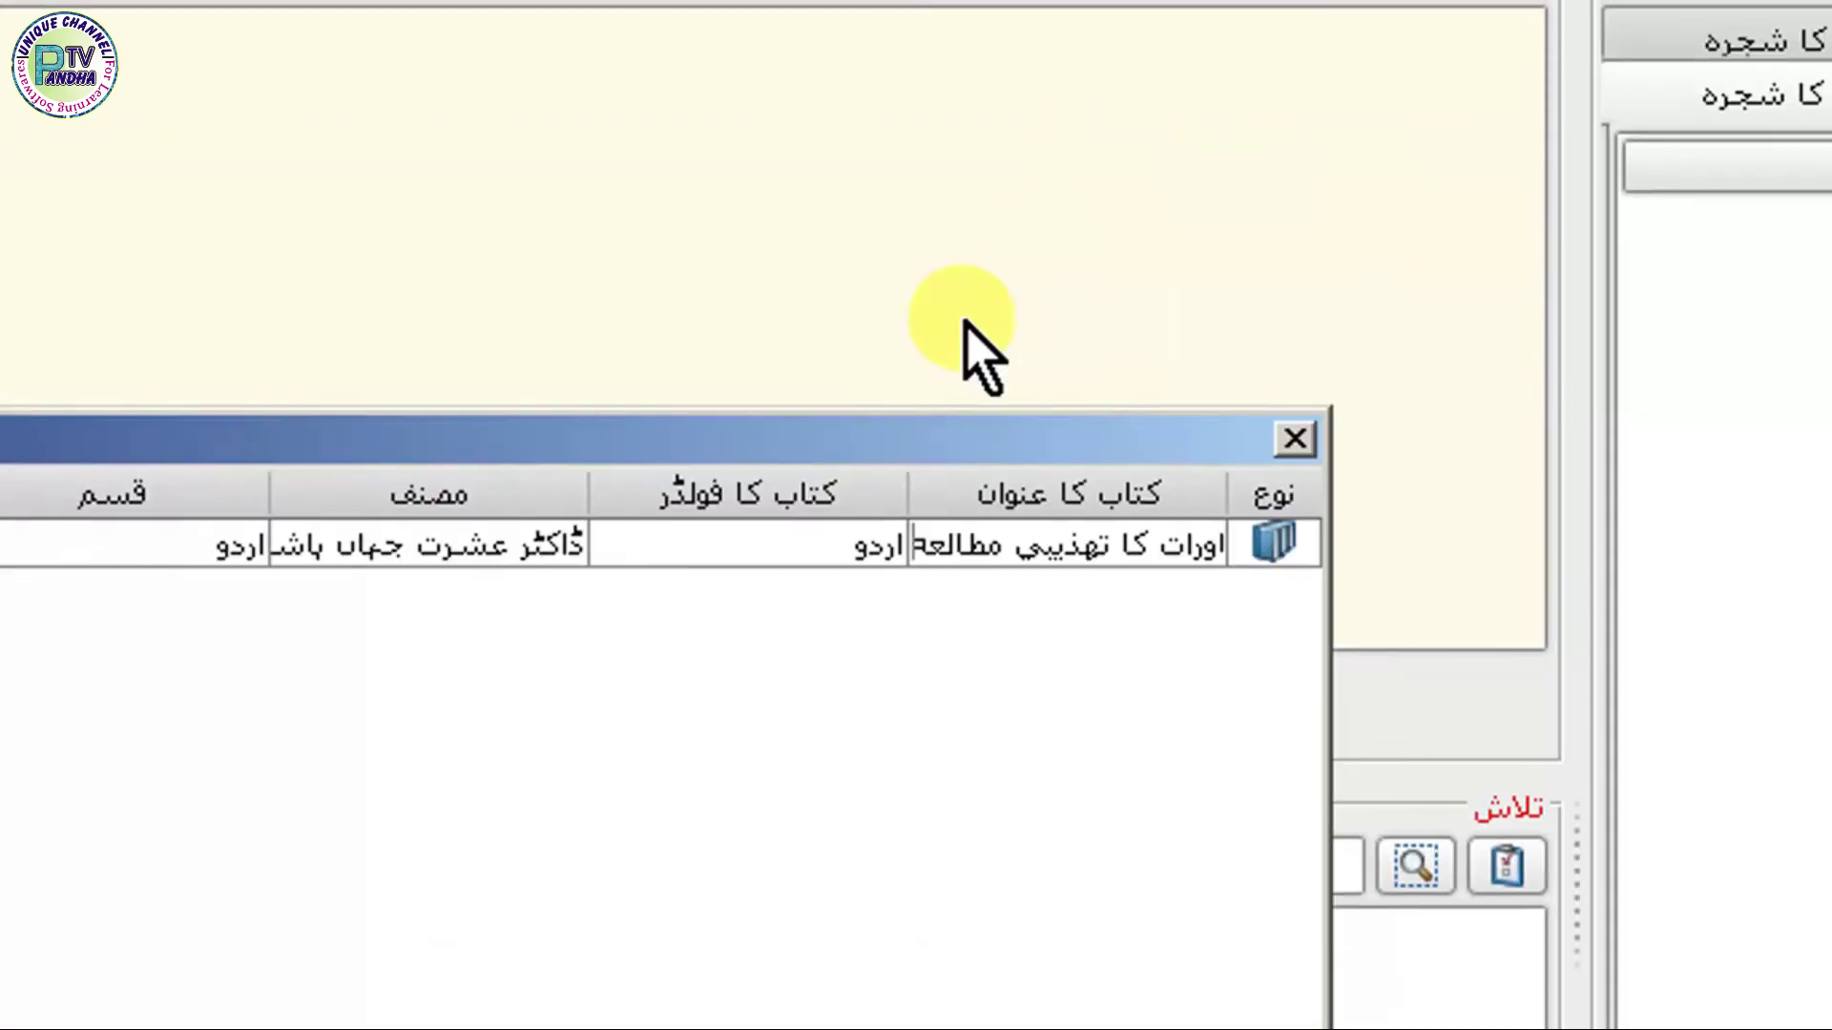
- Re-enter the book folder (کتاب کا فولڈر) as اردو and the author's full name in the مصنف column, using the Arabic keyboard
click(818, 525)
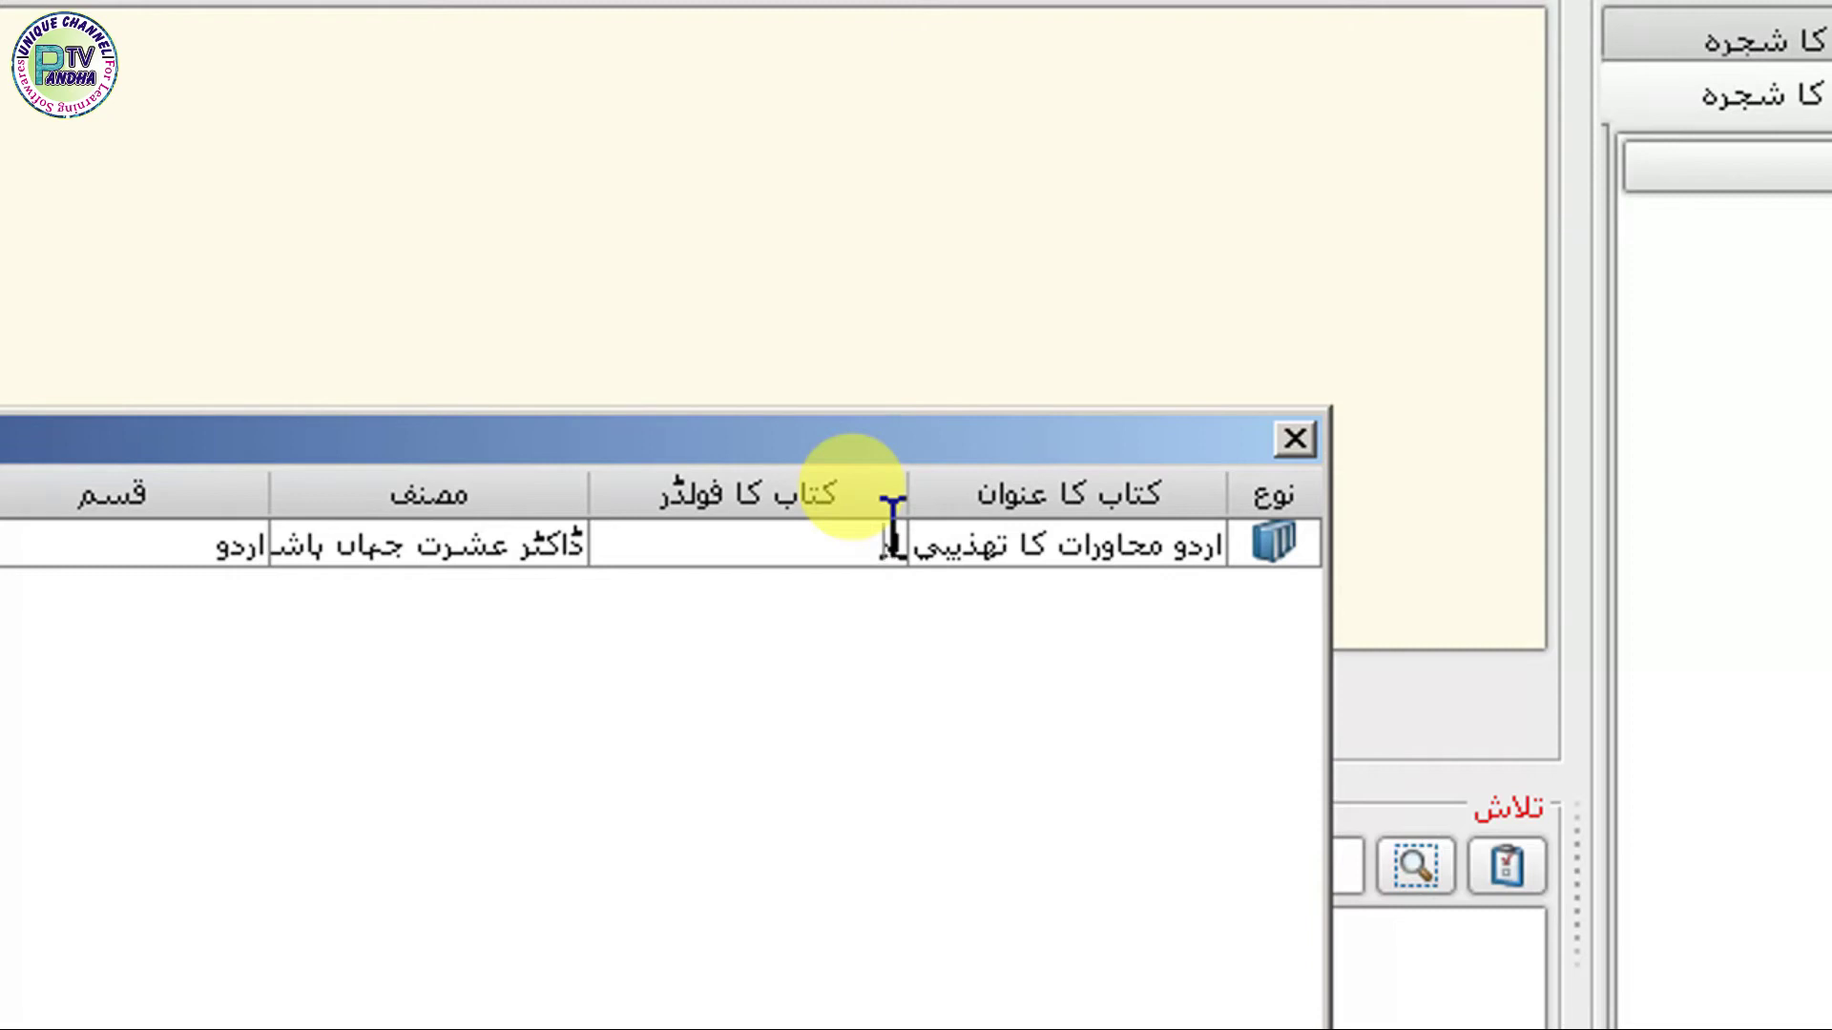
click(449, 552)
drag(286, 561, 796, 561)
text(ڈا)
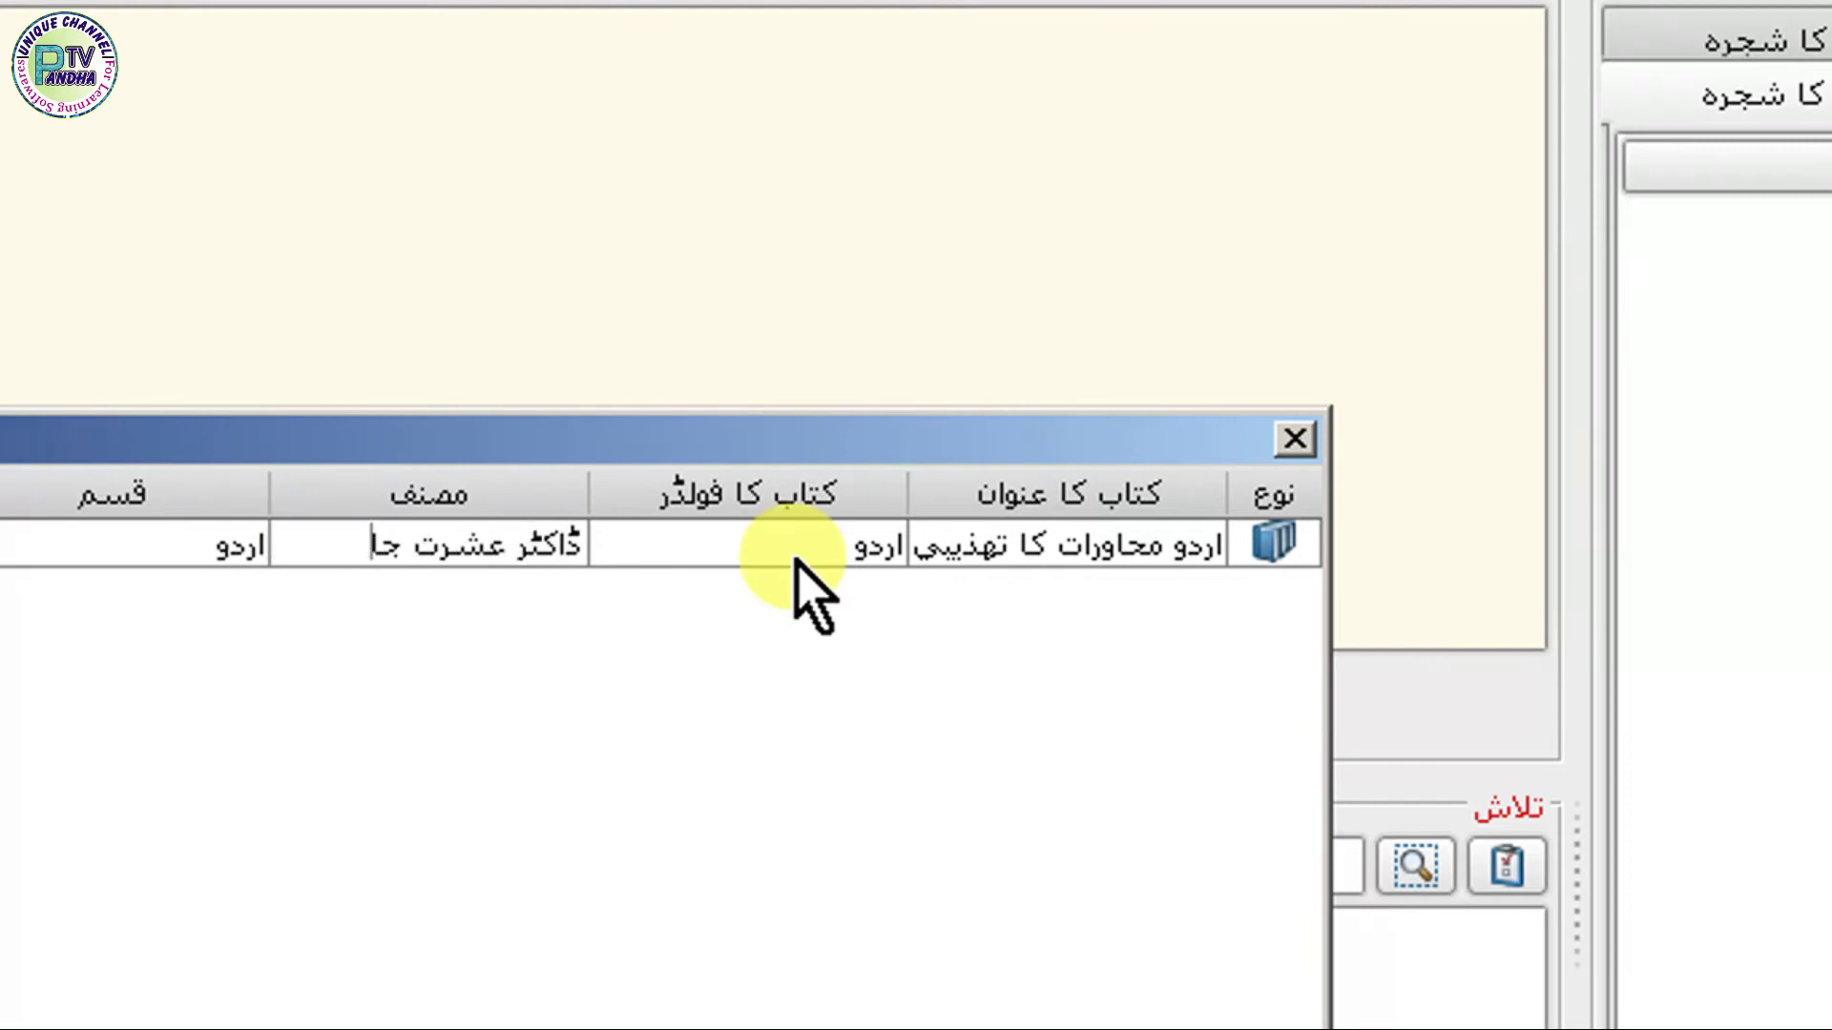
text(اشمی)
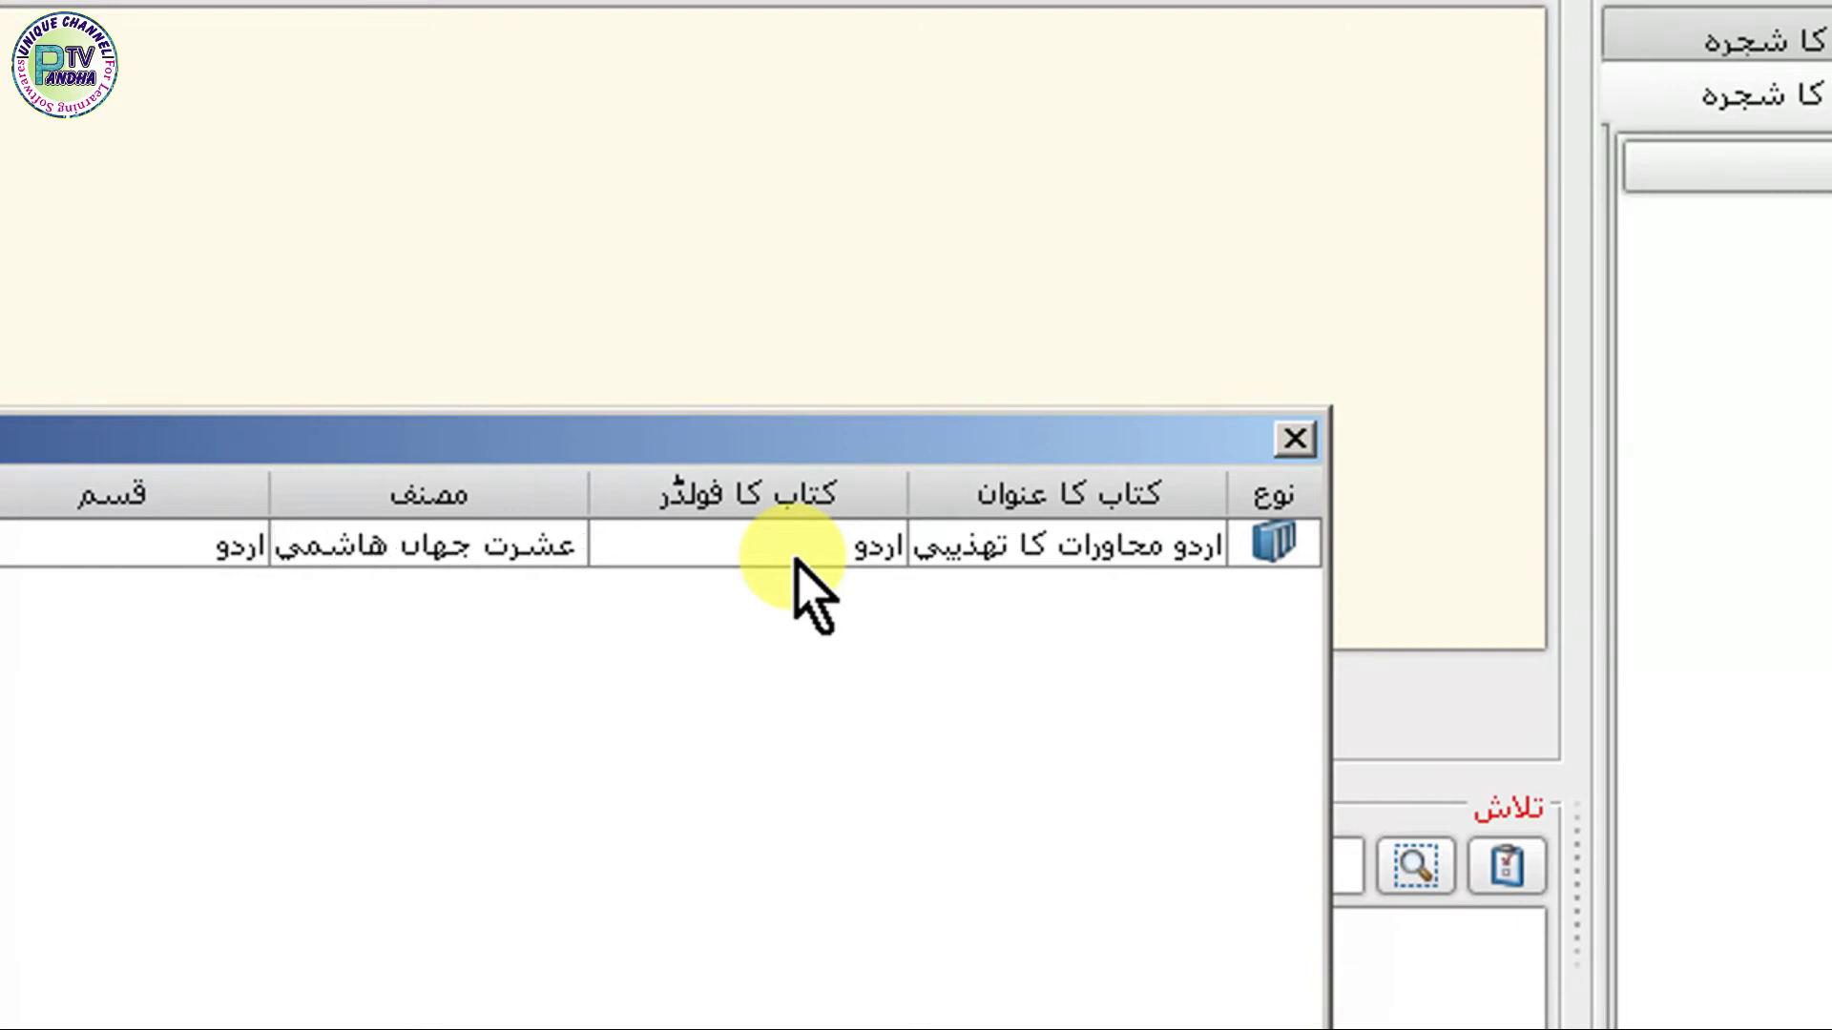
- Set the book's category (قسم) to اردو ادب and apply the import
click(196, 539)
click(195, 544)
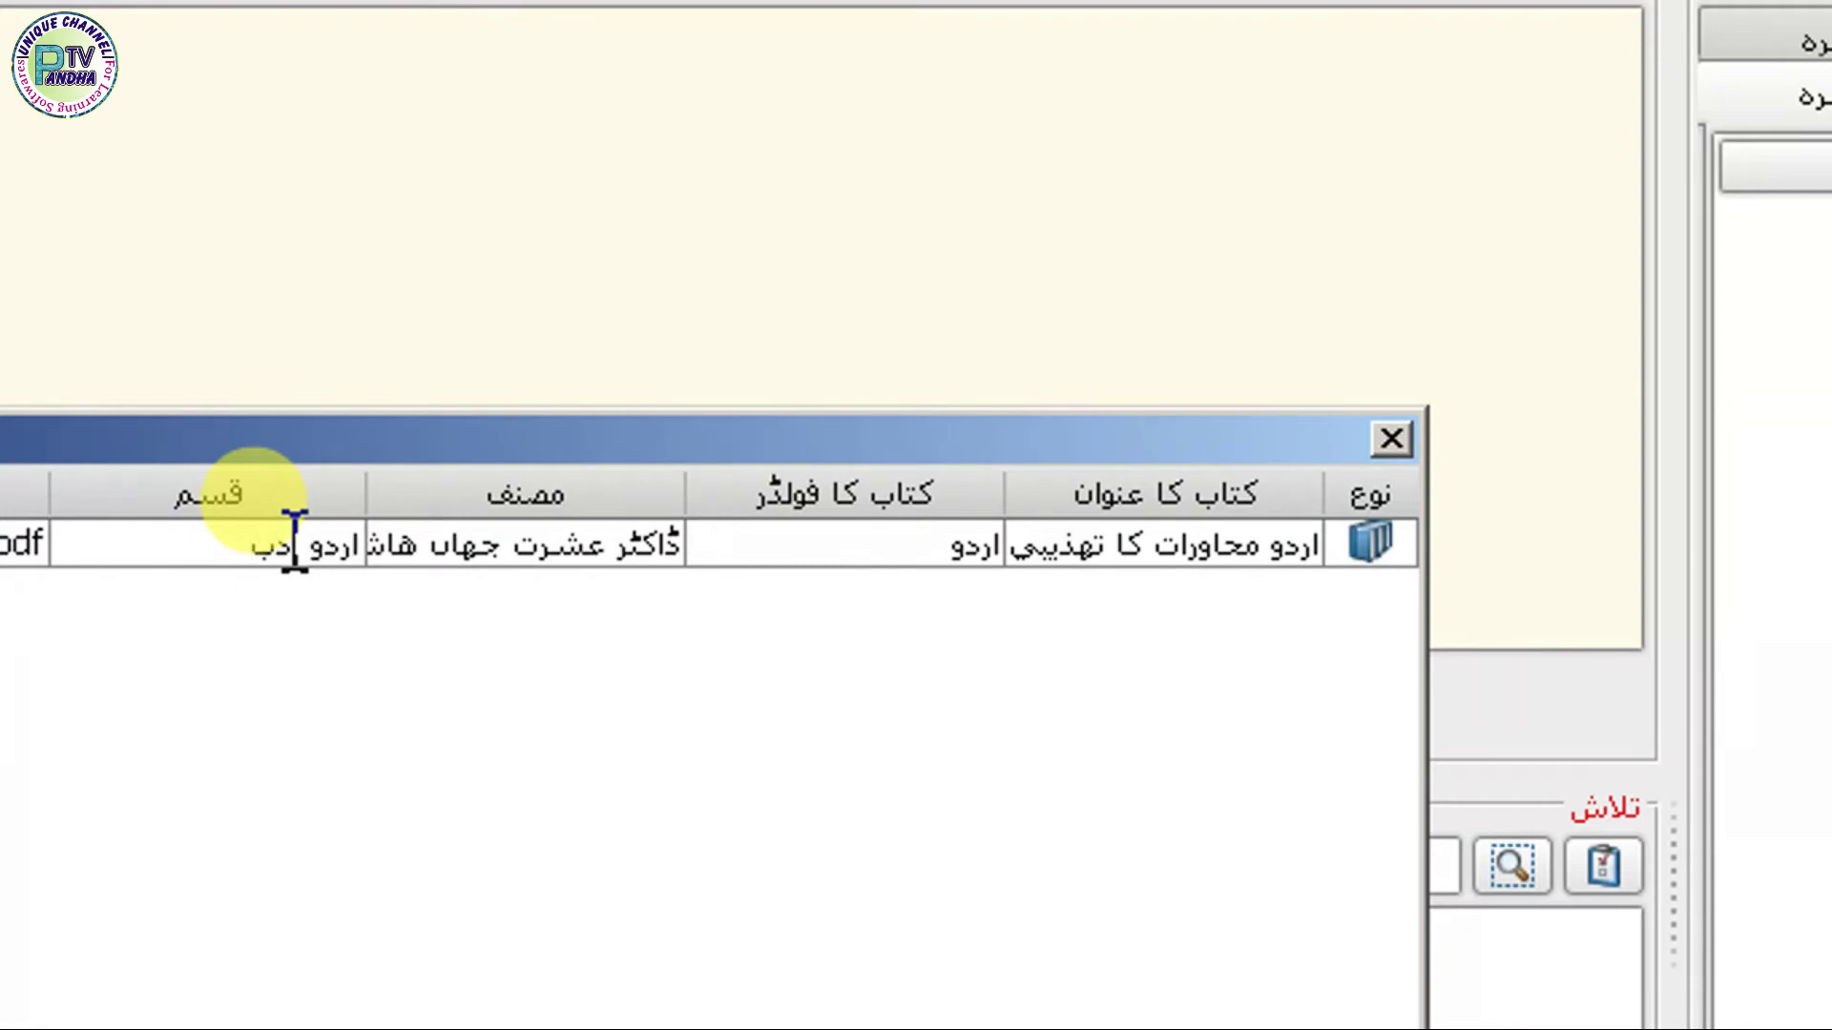
text(اردو ادب)
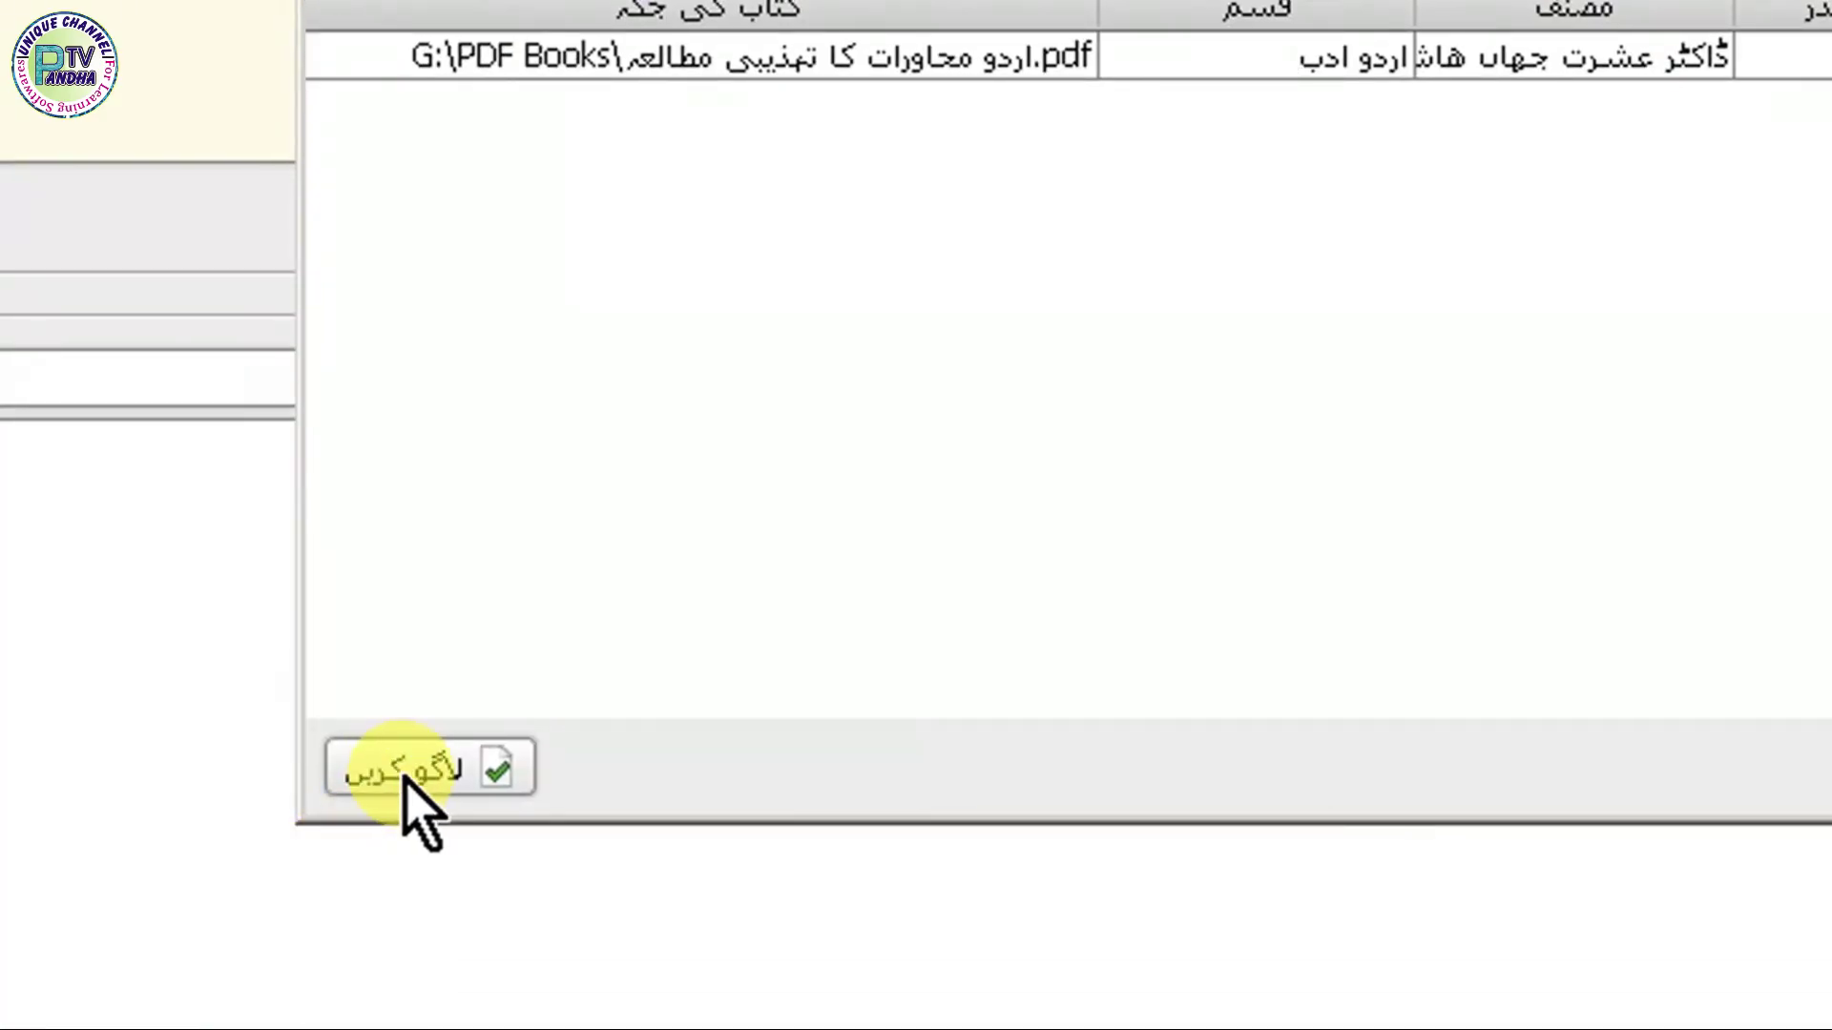
click(411, 774)
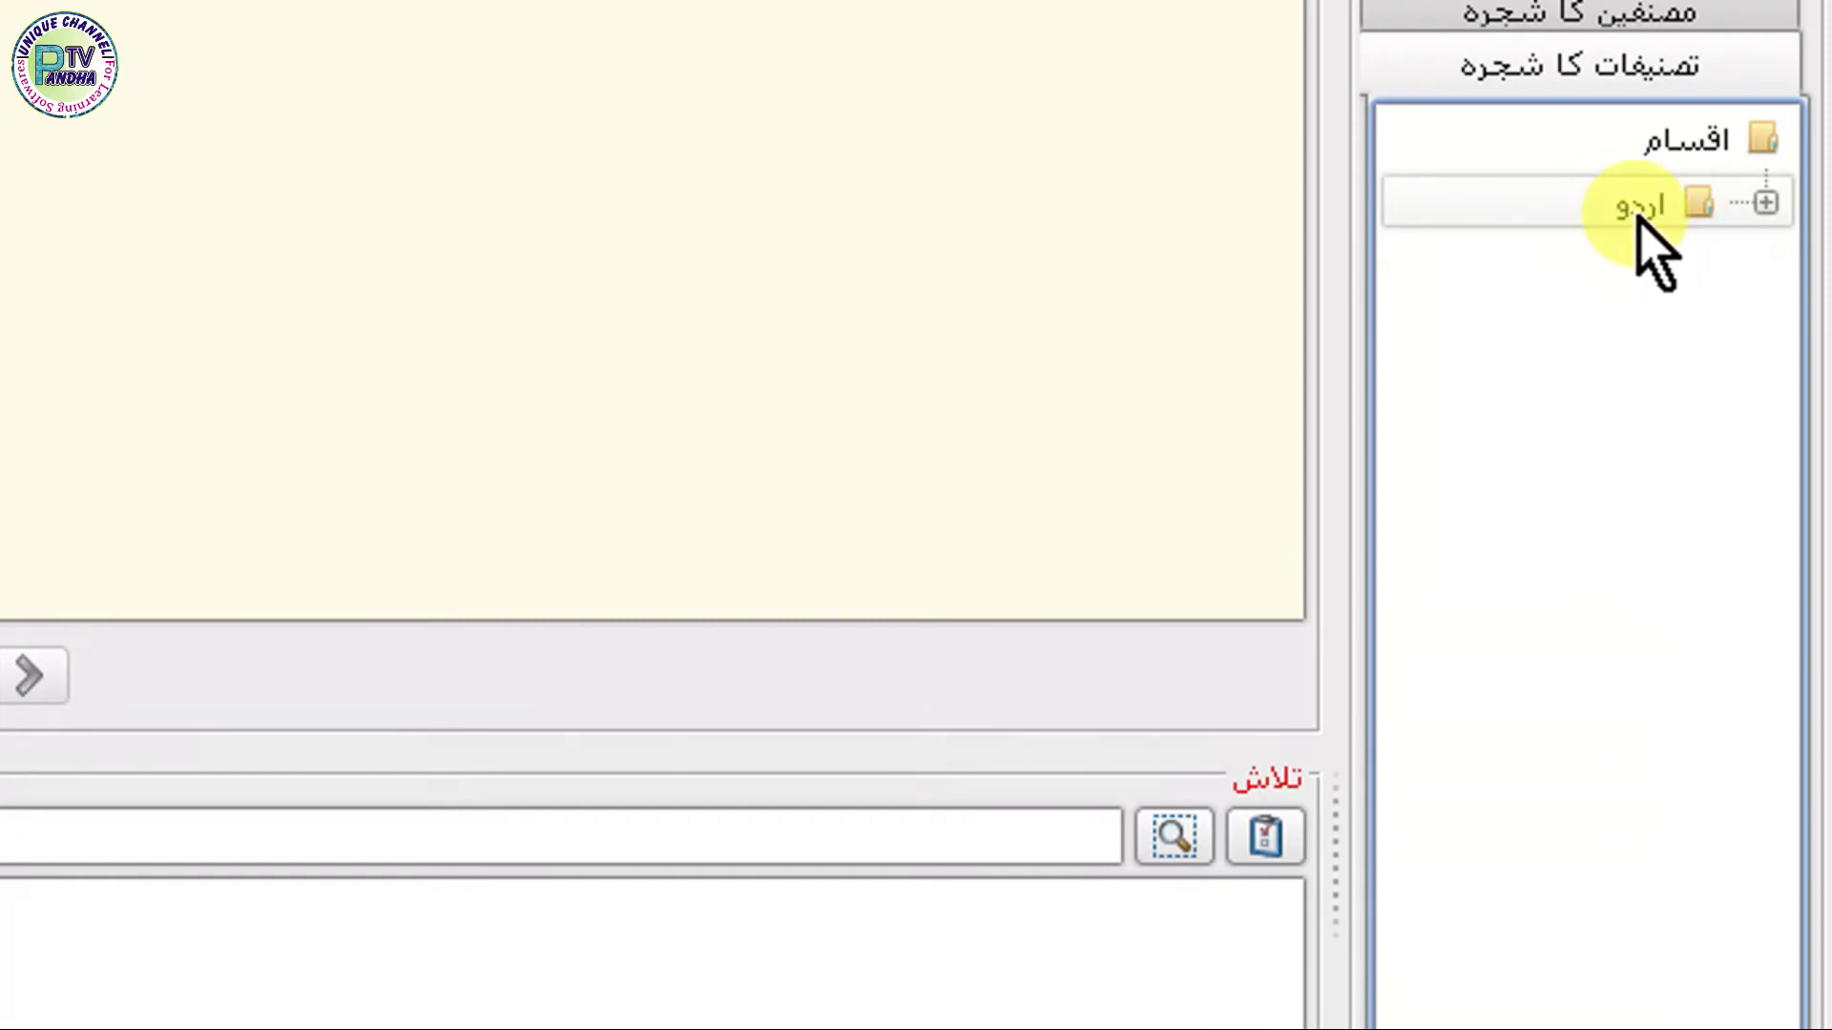
- Expand the اردو category and its اردو folder, open the imported PDF book to check it, and close the reader
click(1765, 203)
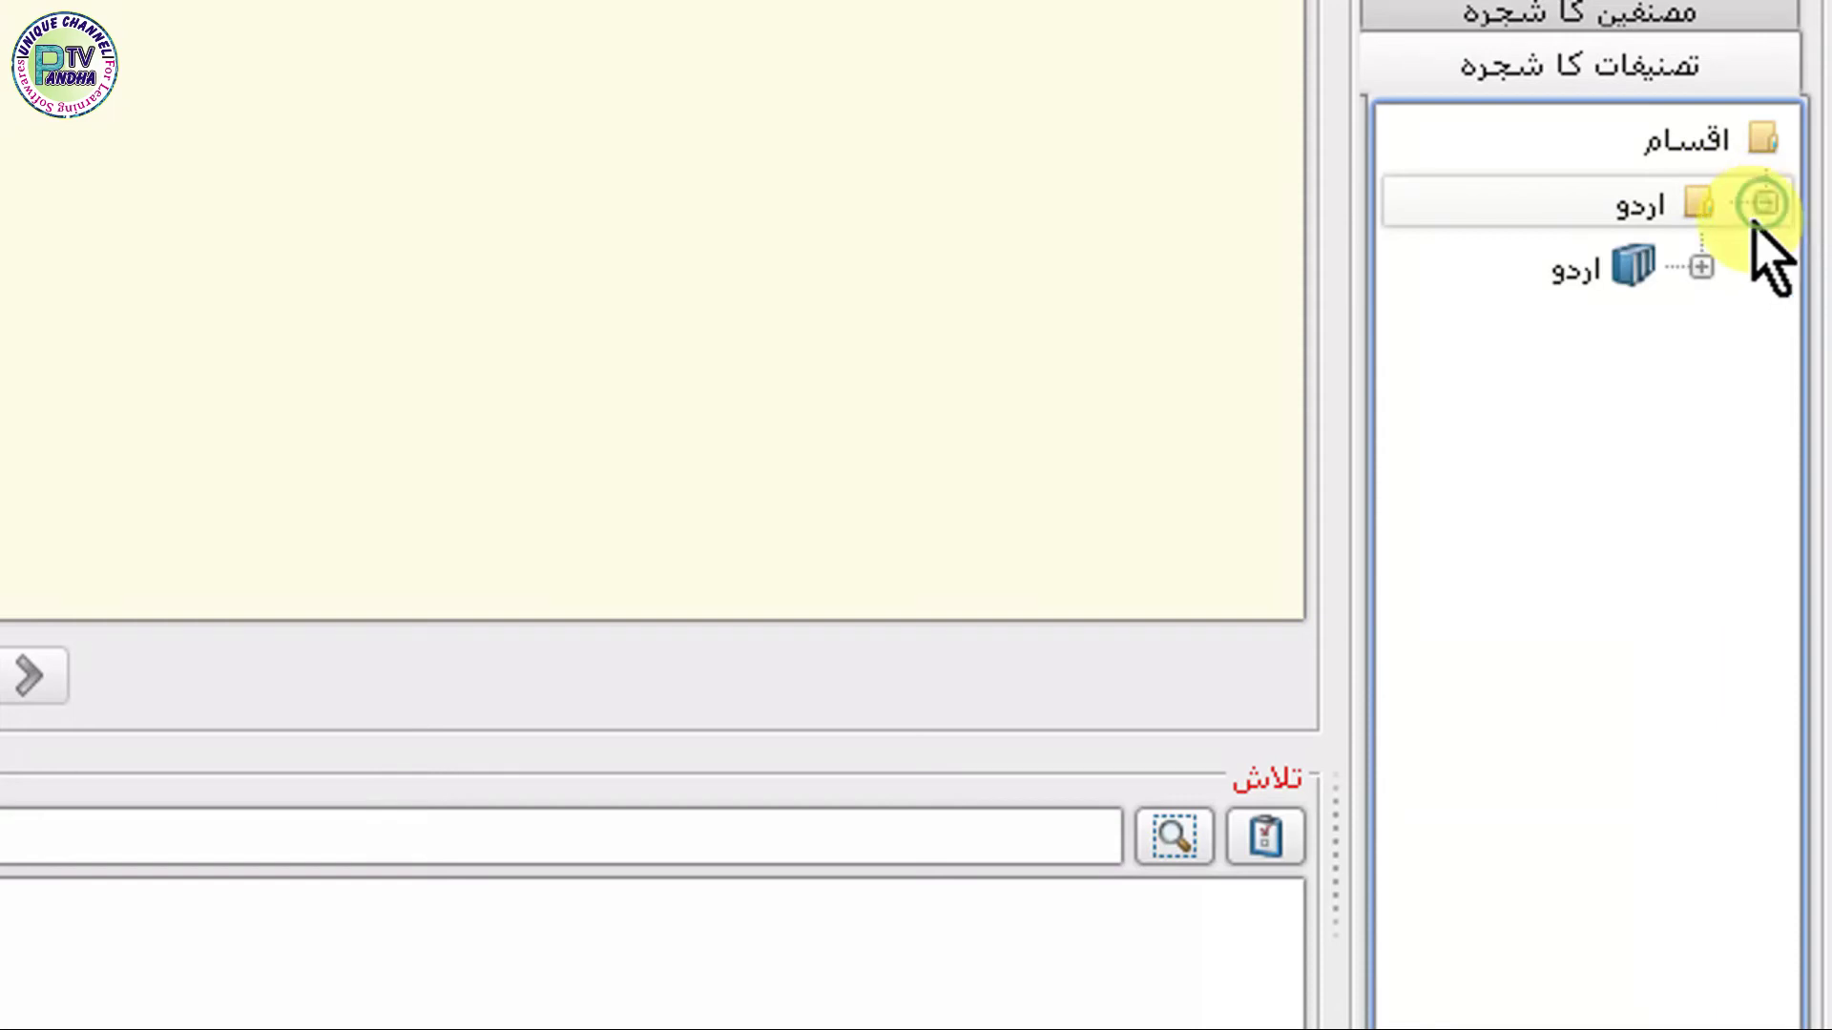
click(1698, 269)
double_click(1717, 336)
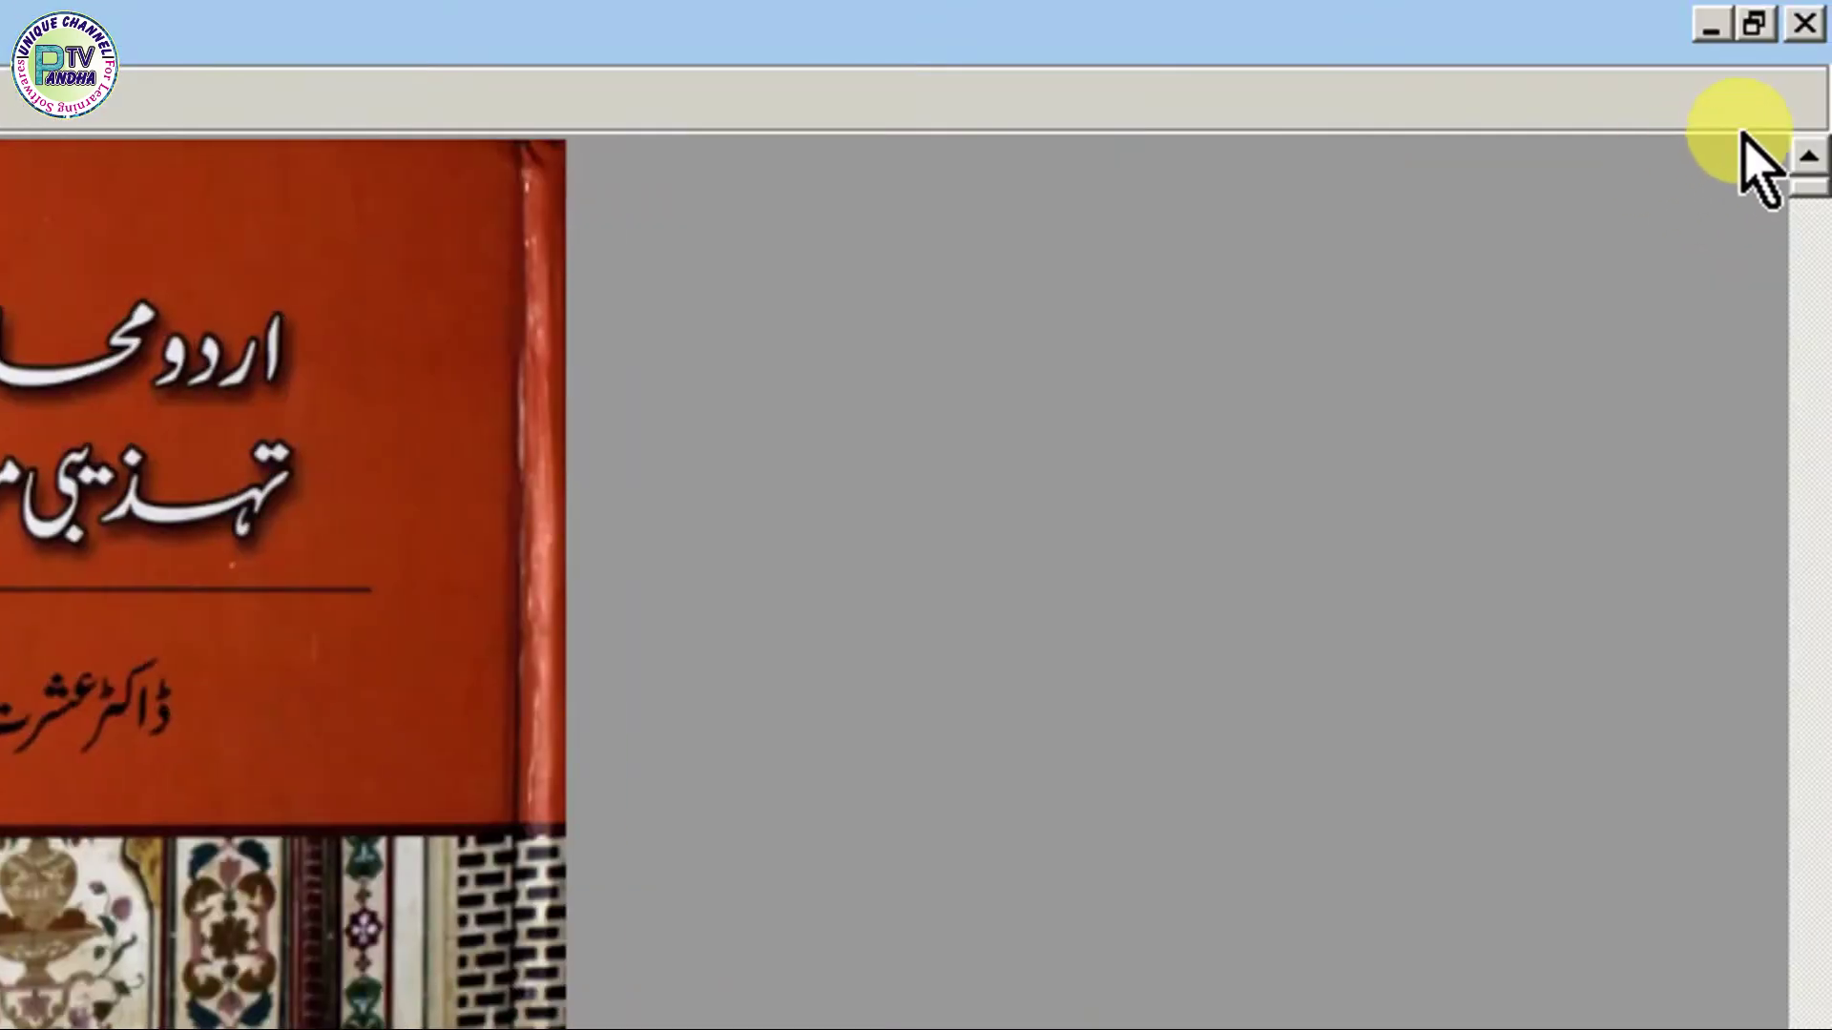
click(1804, 26)
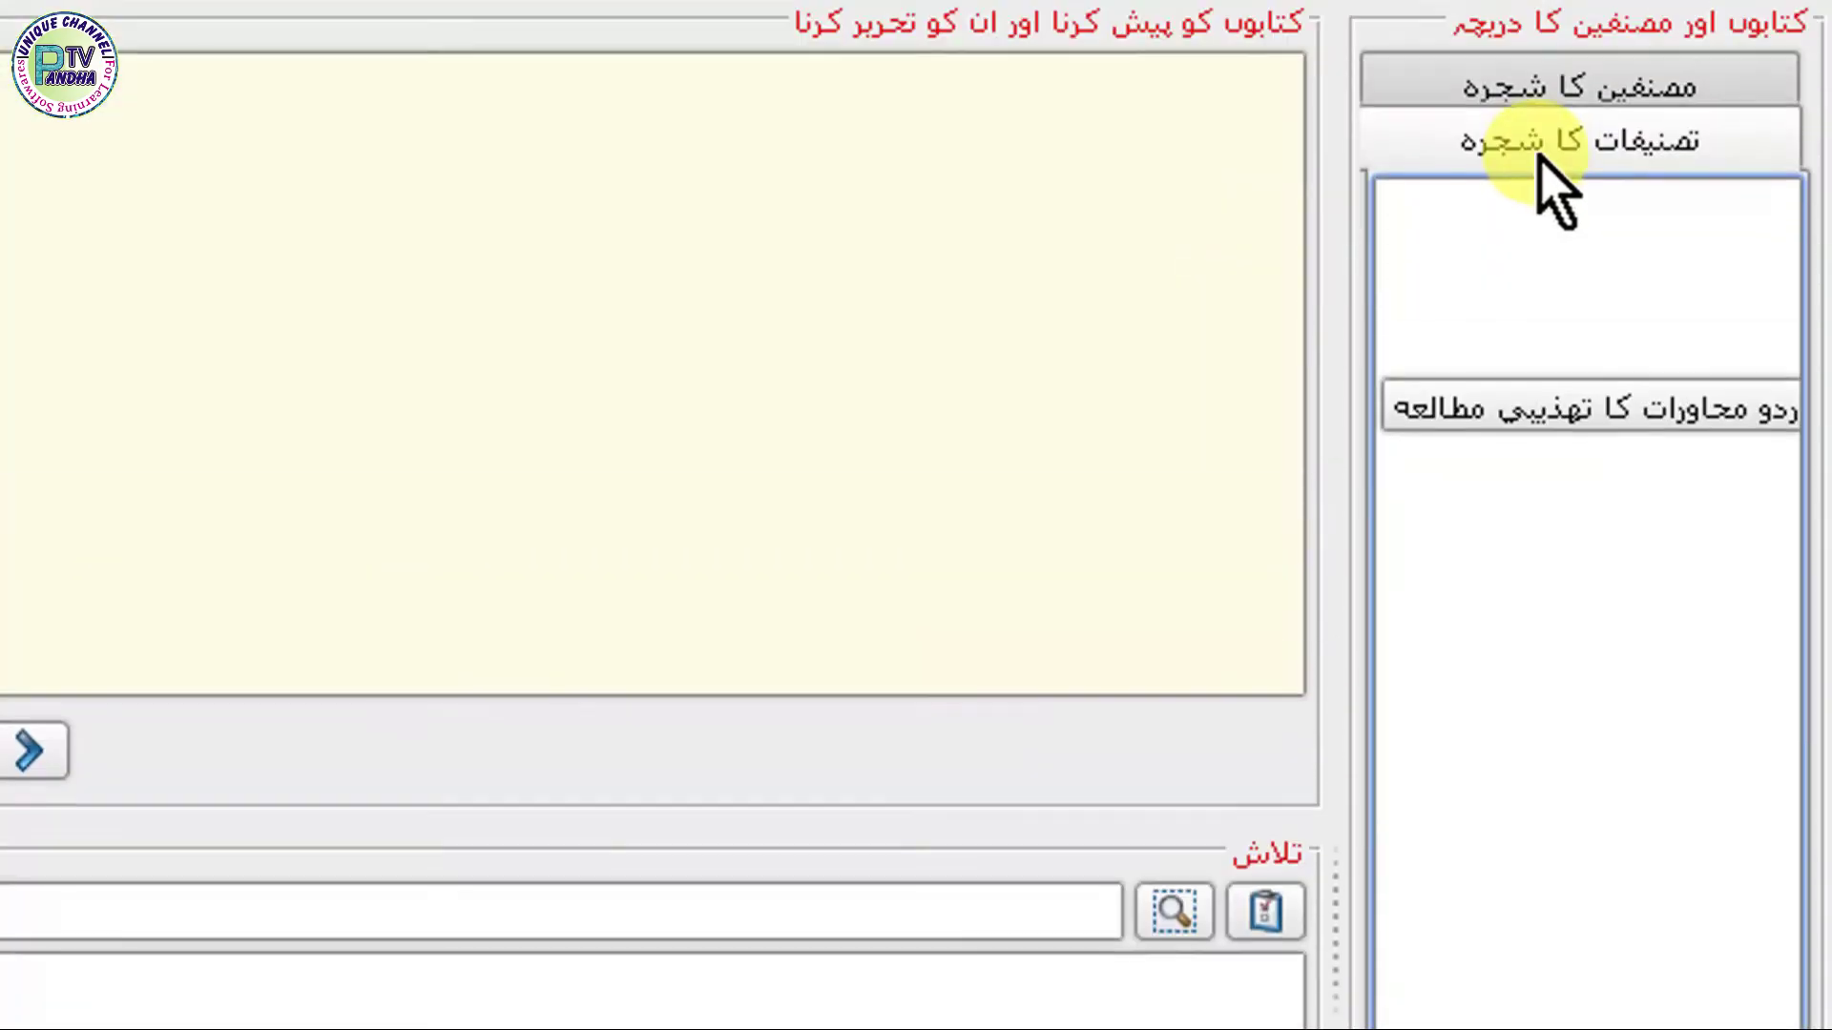
- Compare how the book is organised in the authors tree (مصنفین کا شجرہ) and the works tree (تصنیفات کا شجرہ)
click(1536, 212)
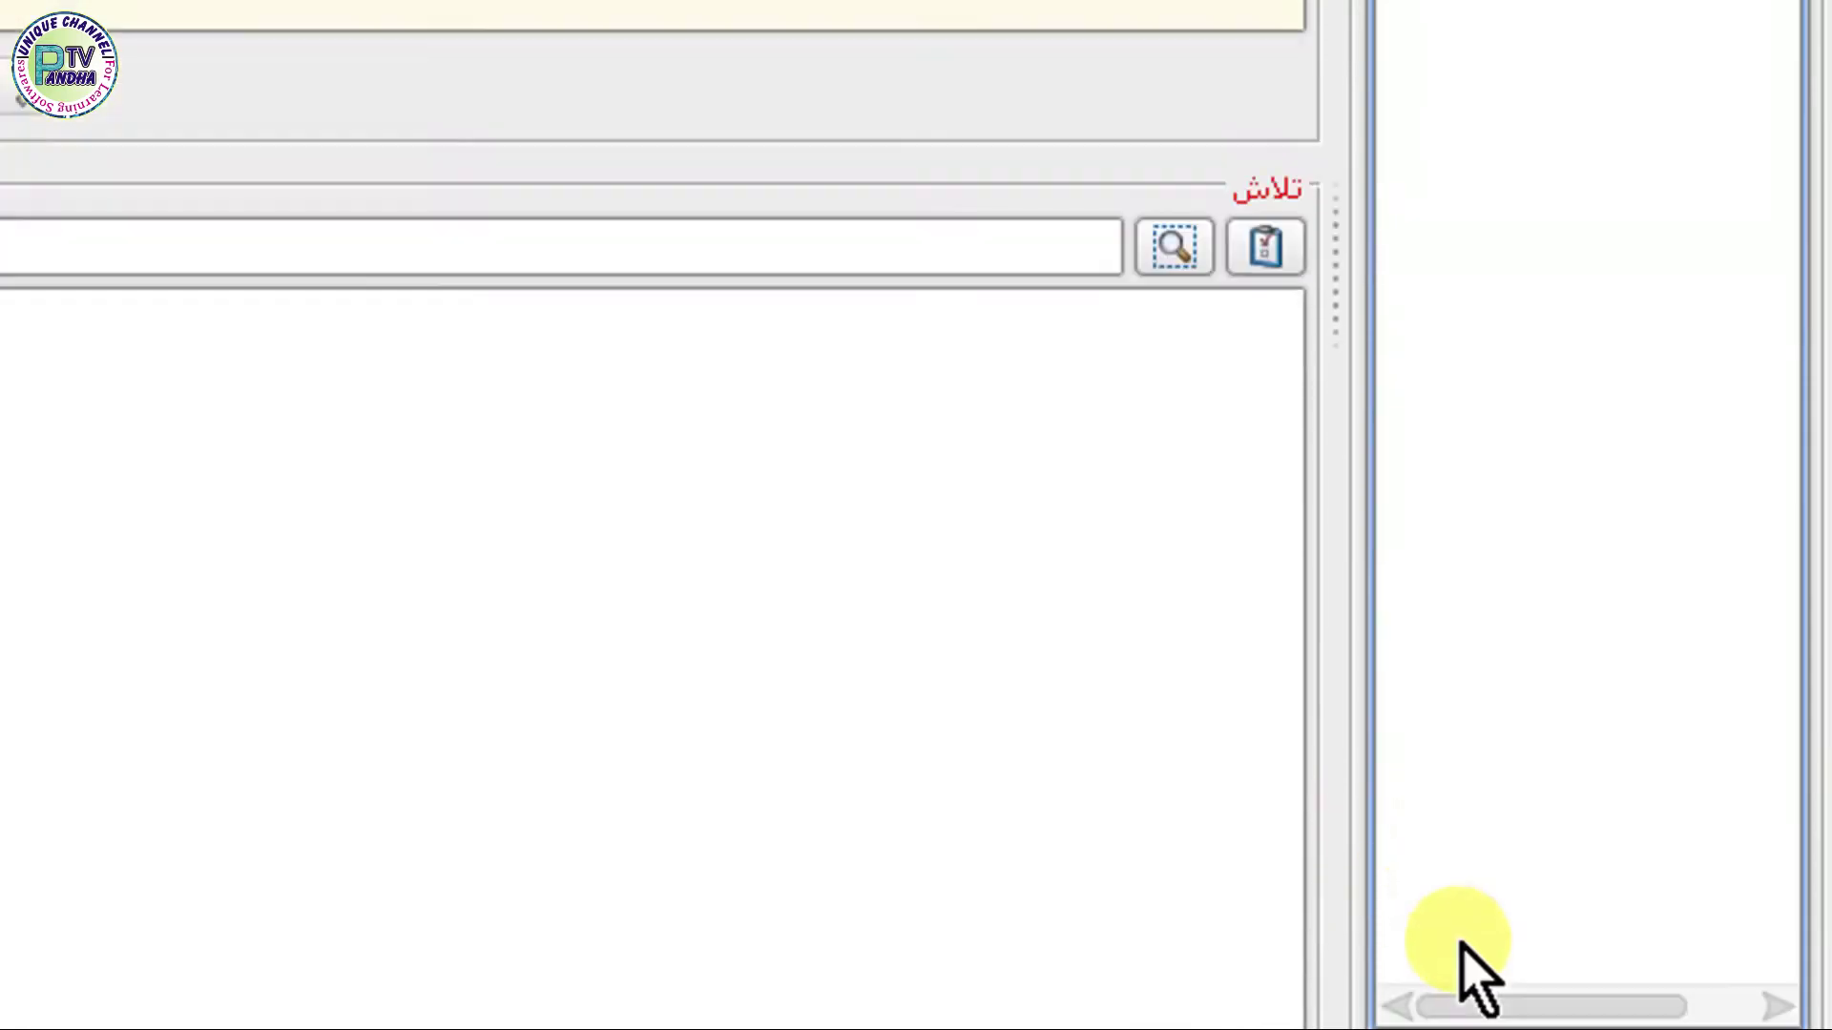
drag(1464, 864, 1562, 863)
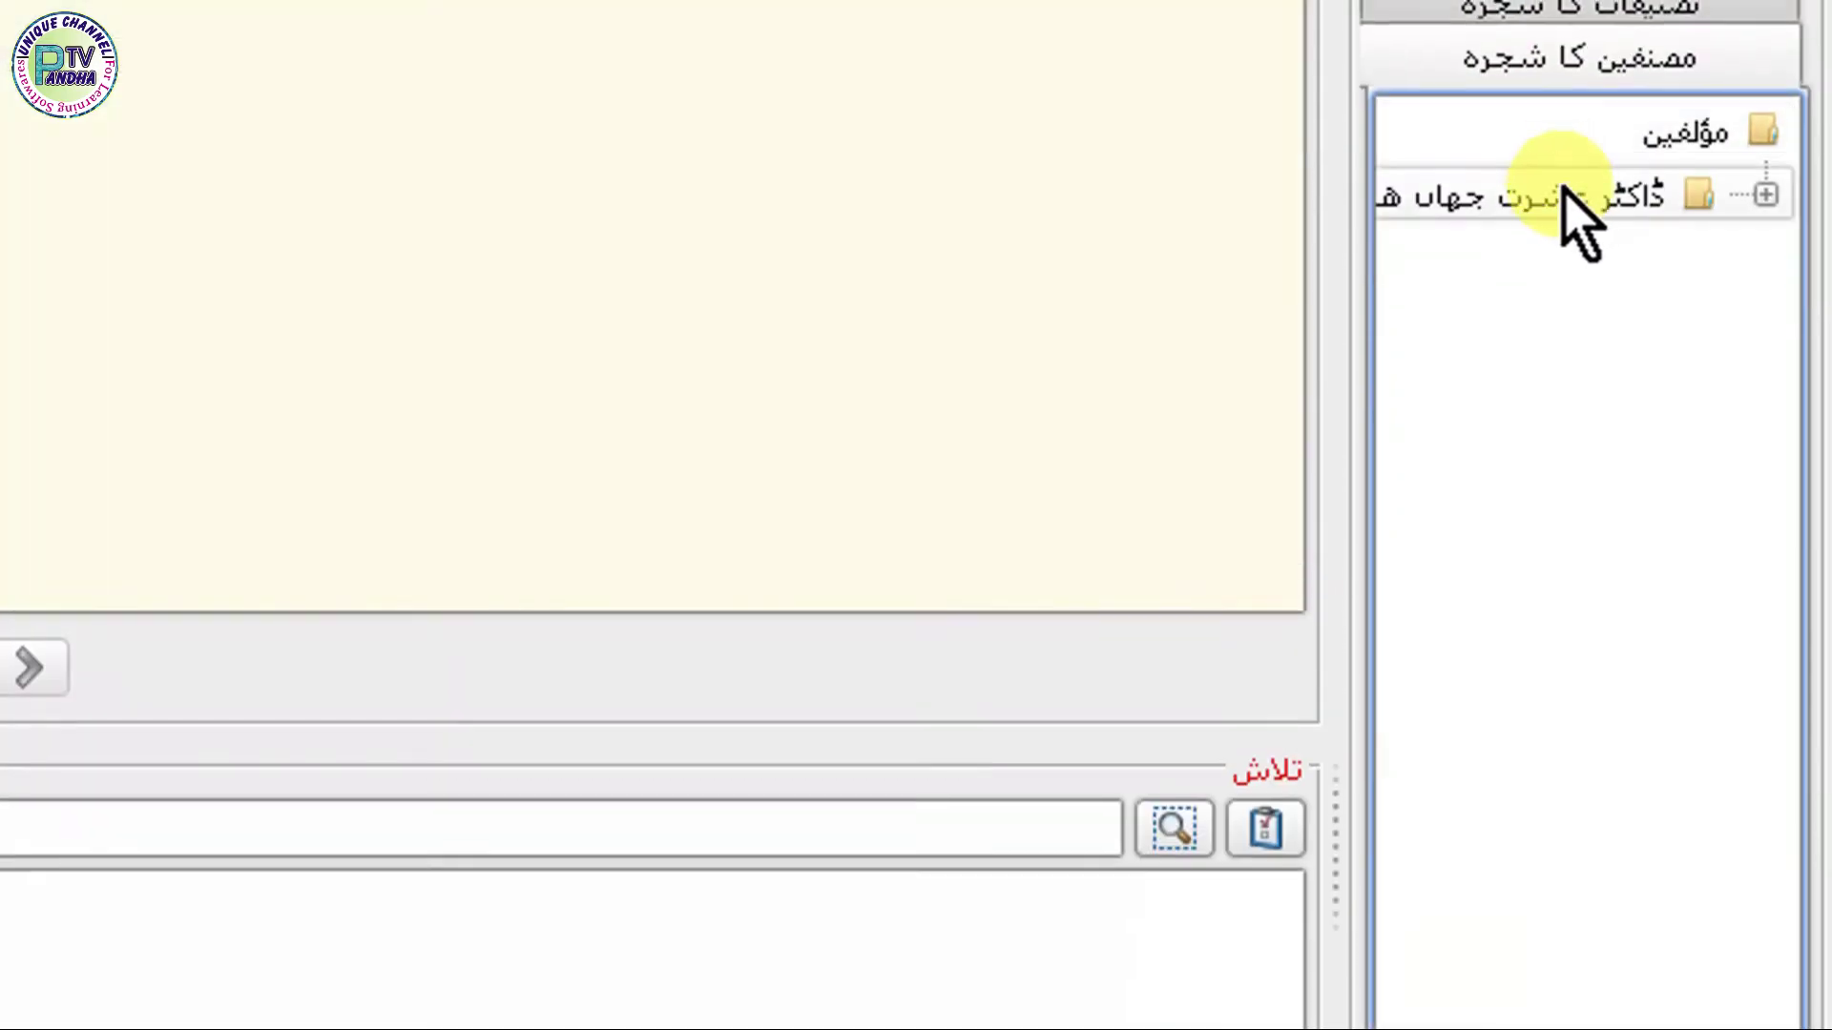
click(1590, 148)
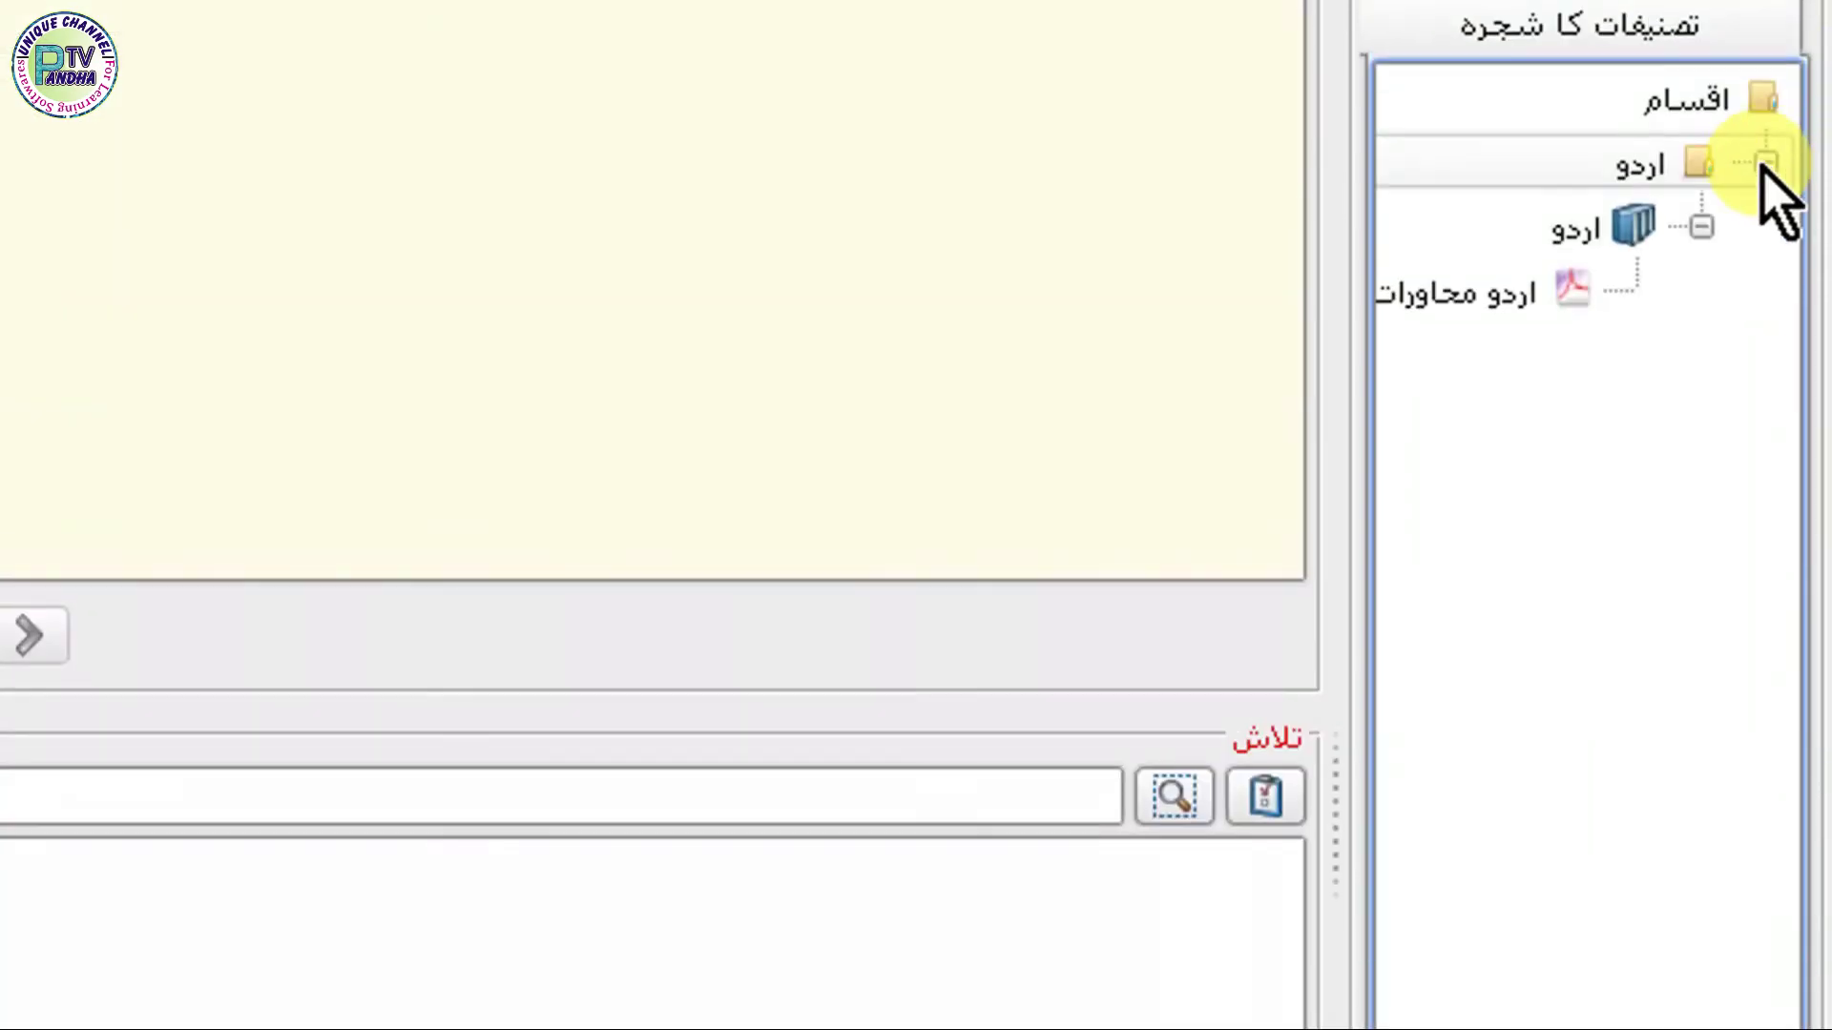
click(1765, 167)
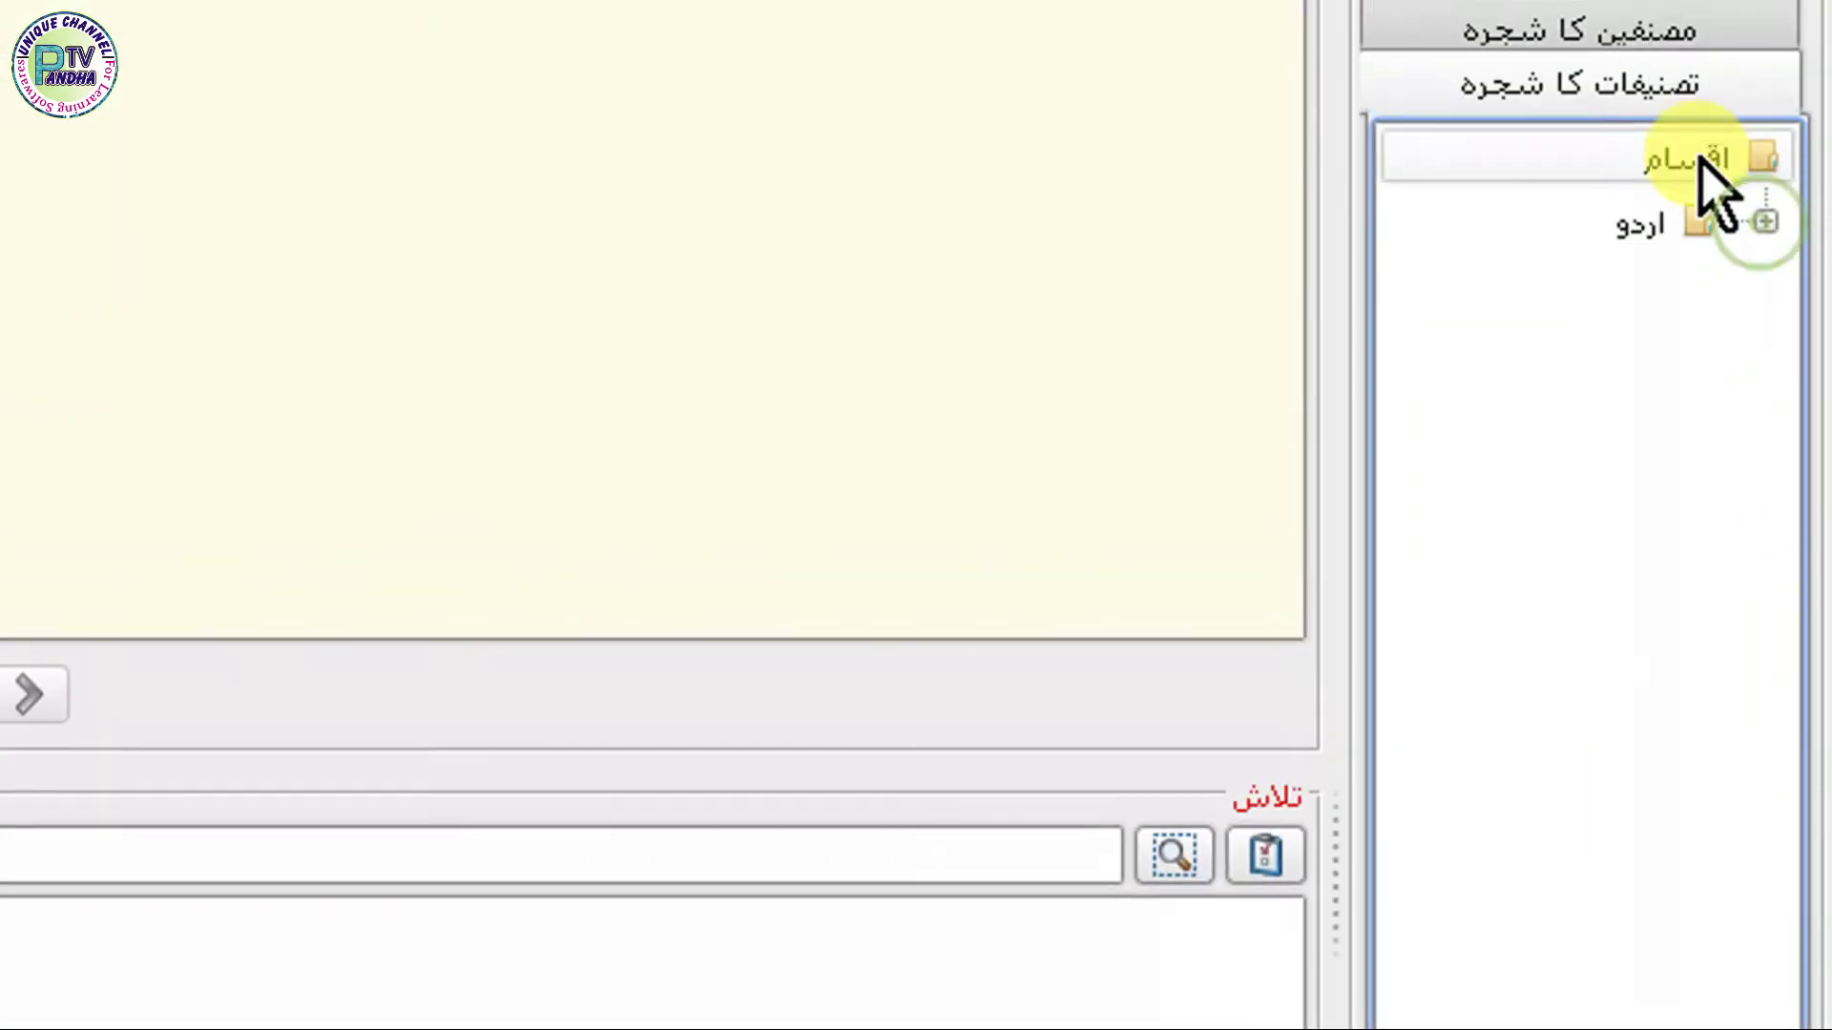
click(1622, 164)
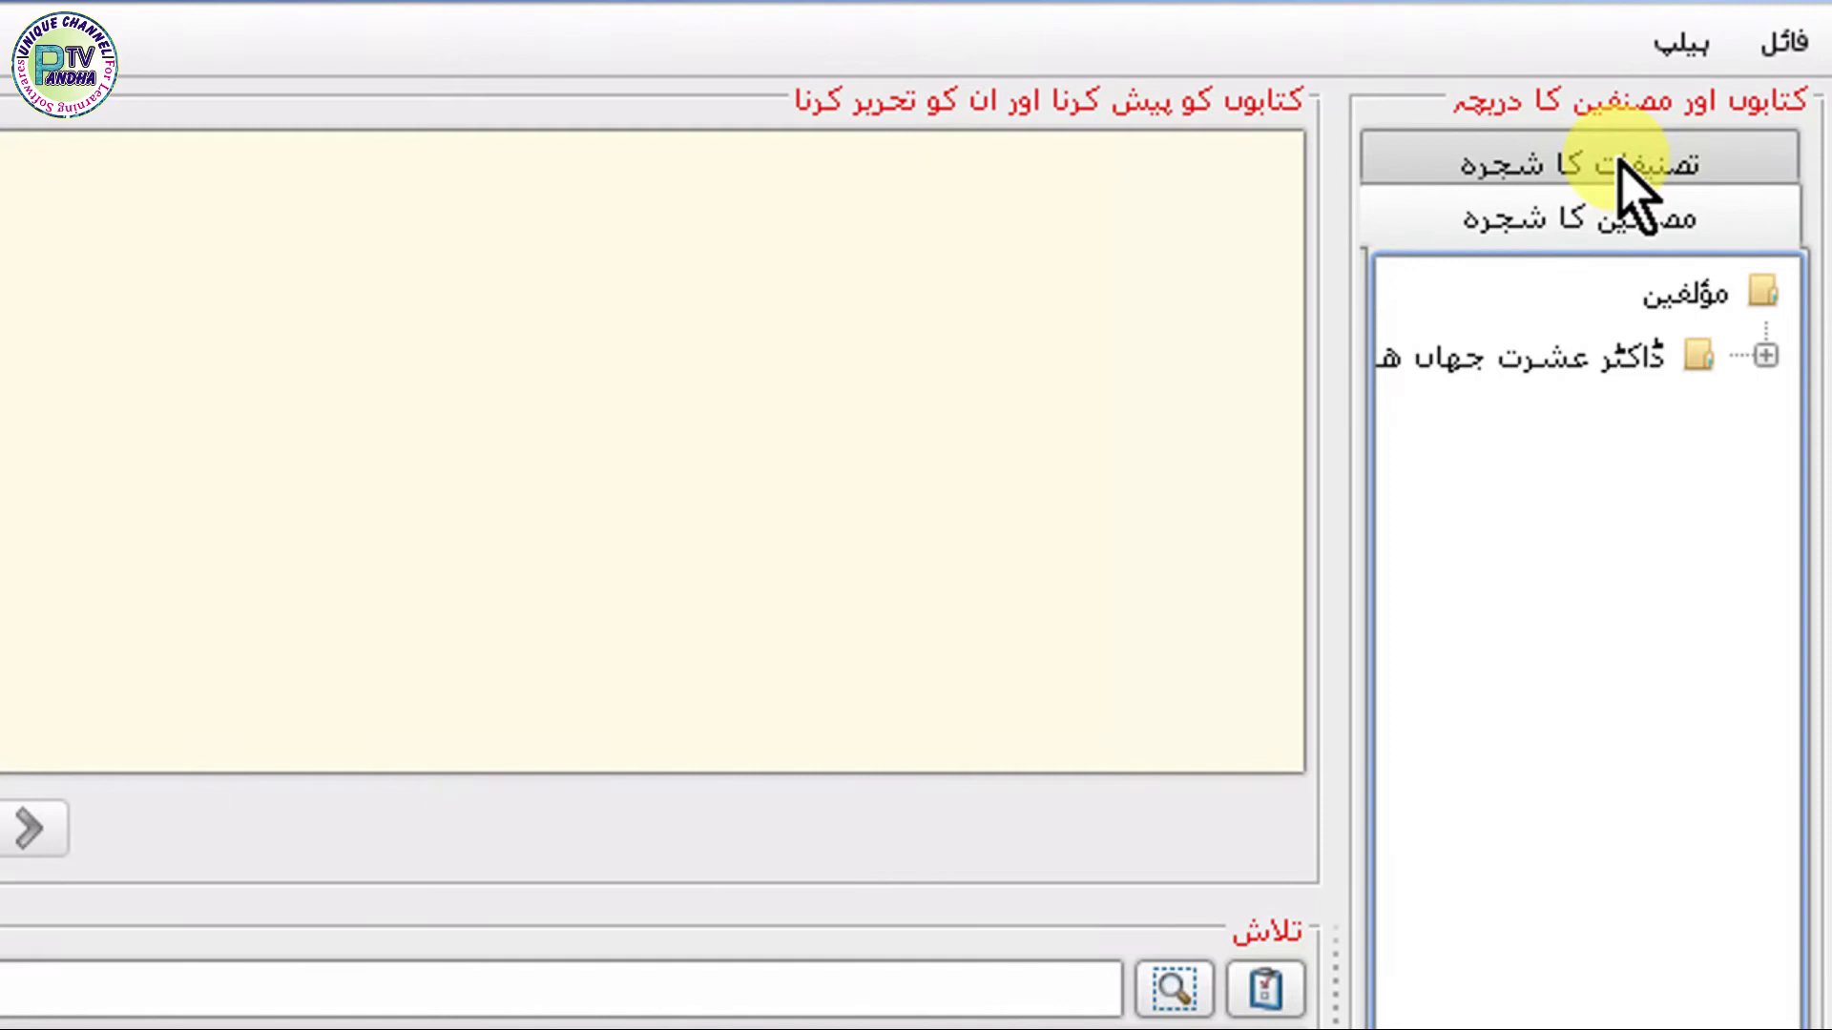
click(1622, 164)
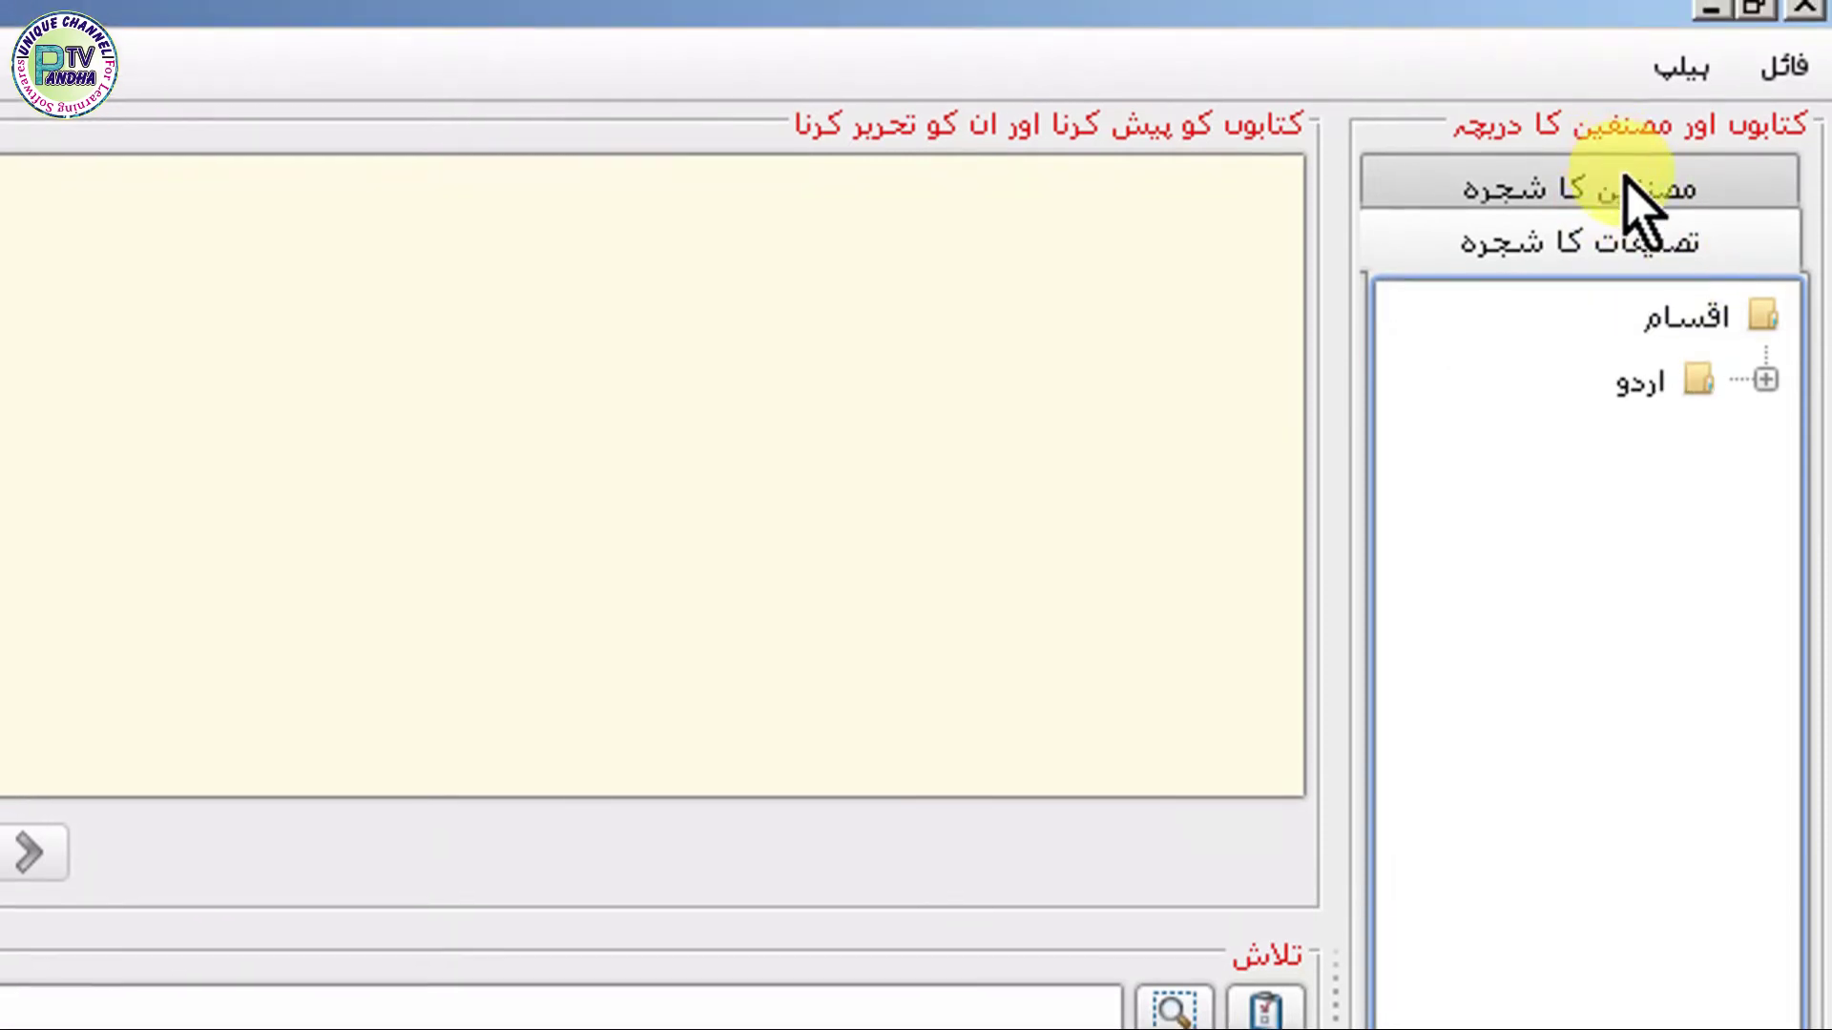
click(1624, 183)
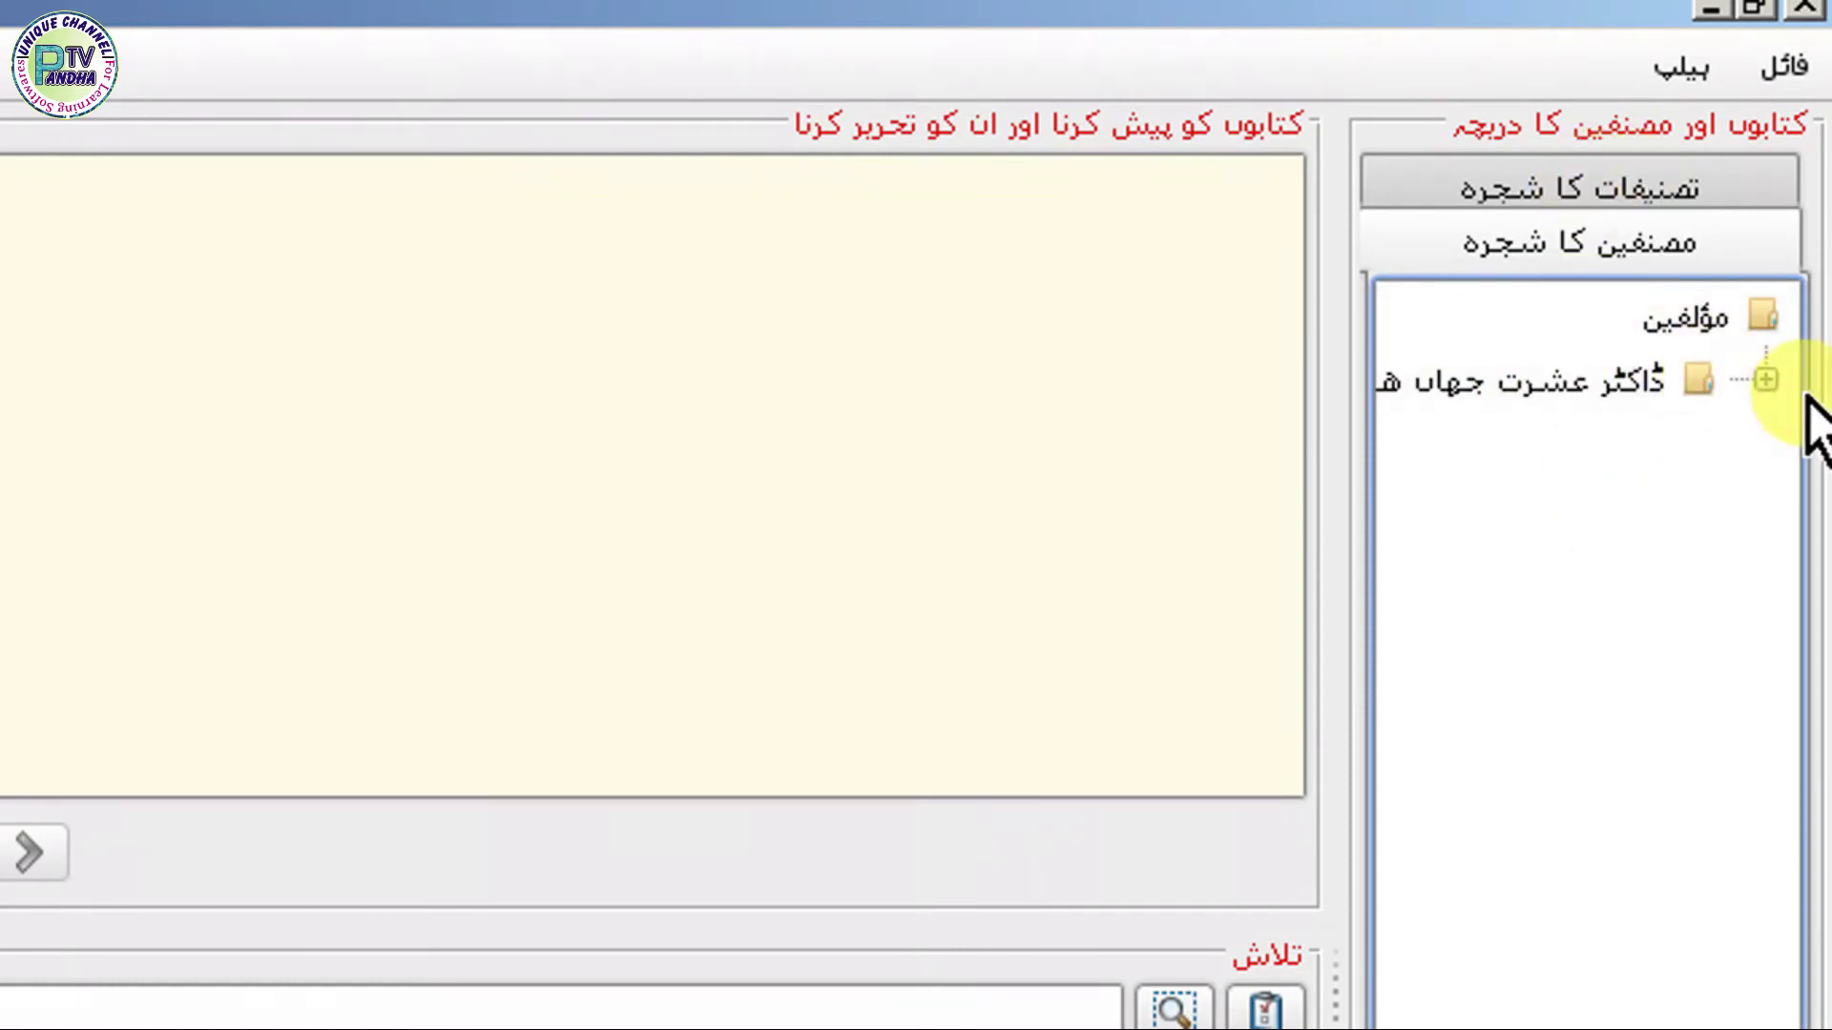
- Review the commands available for the author entry and the مؤلفین root, including the فہرست indexing options
right_click(1679, 383)
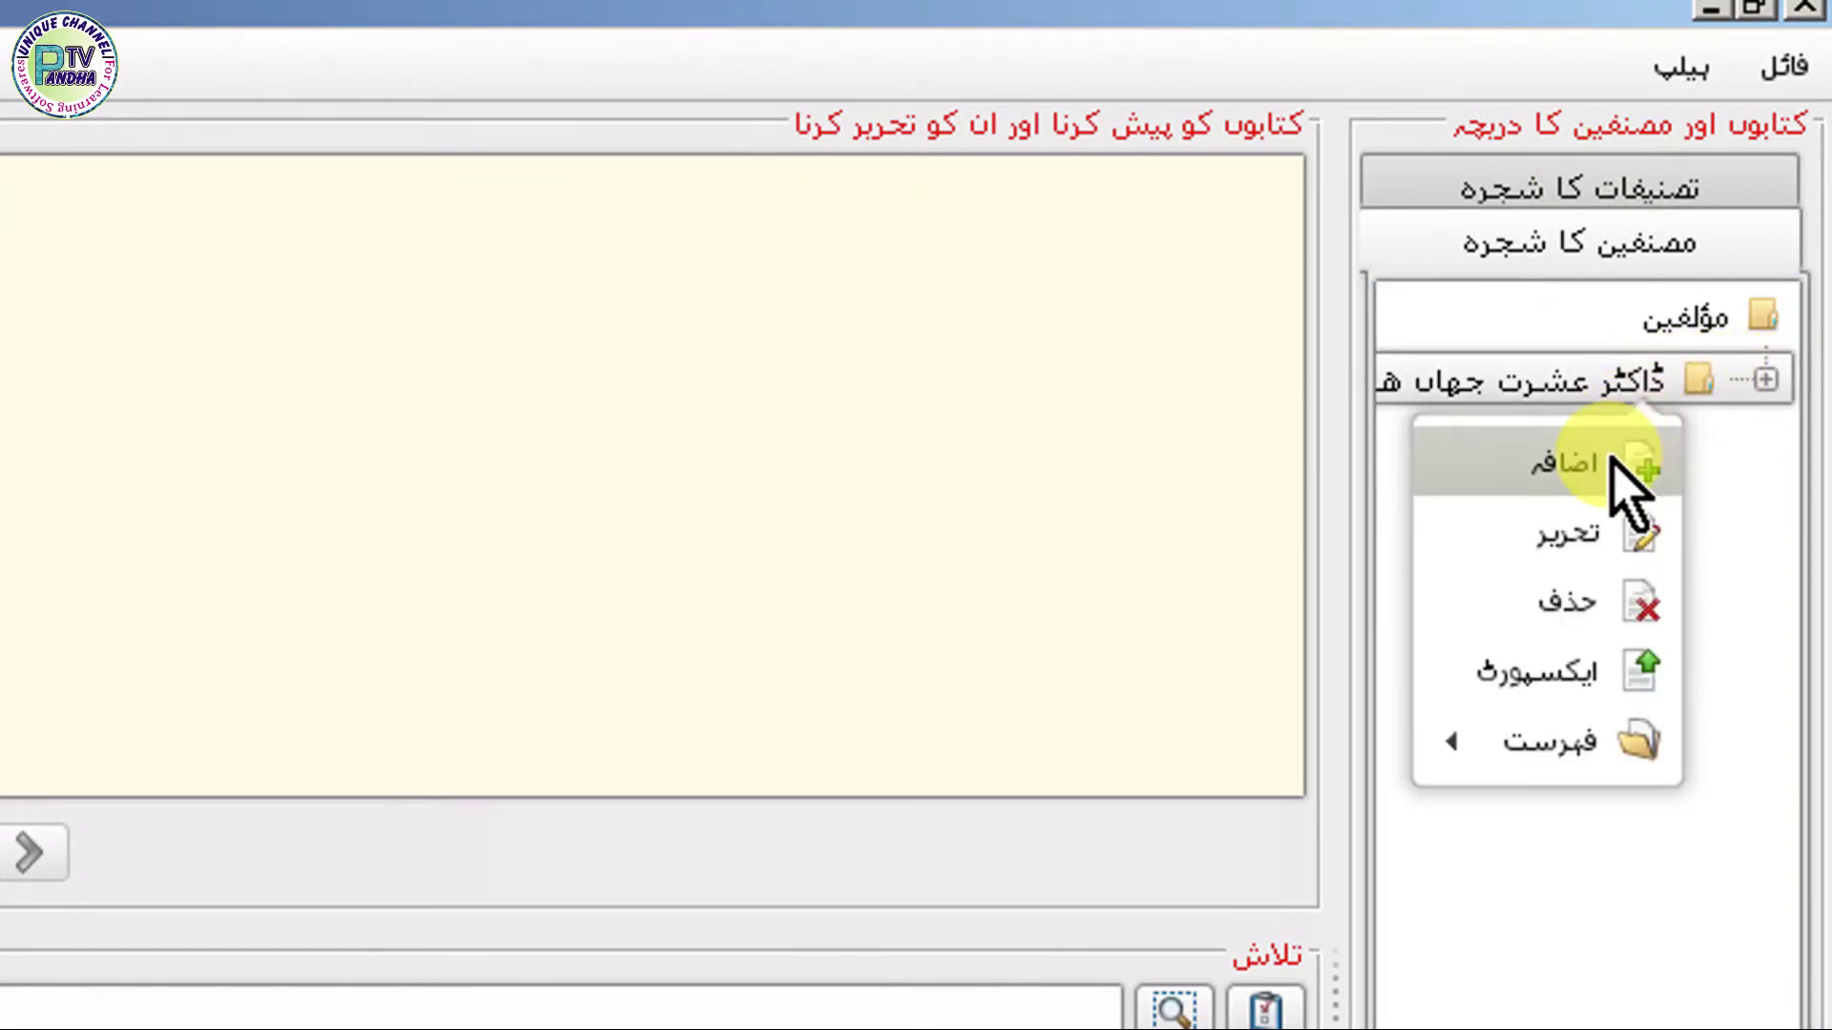
click(1736, 448)
right_click(1732, 323)
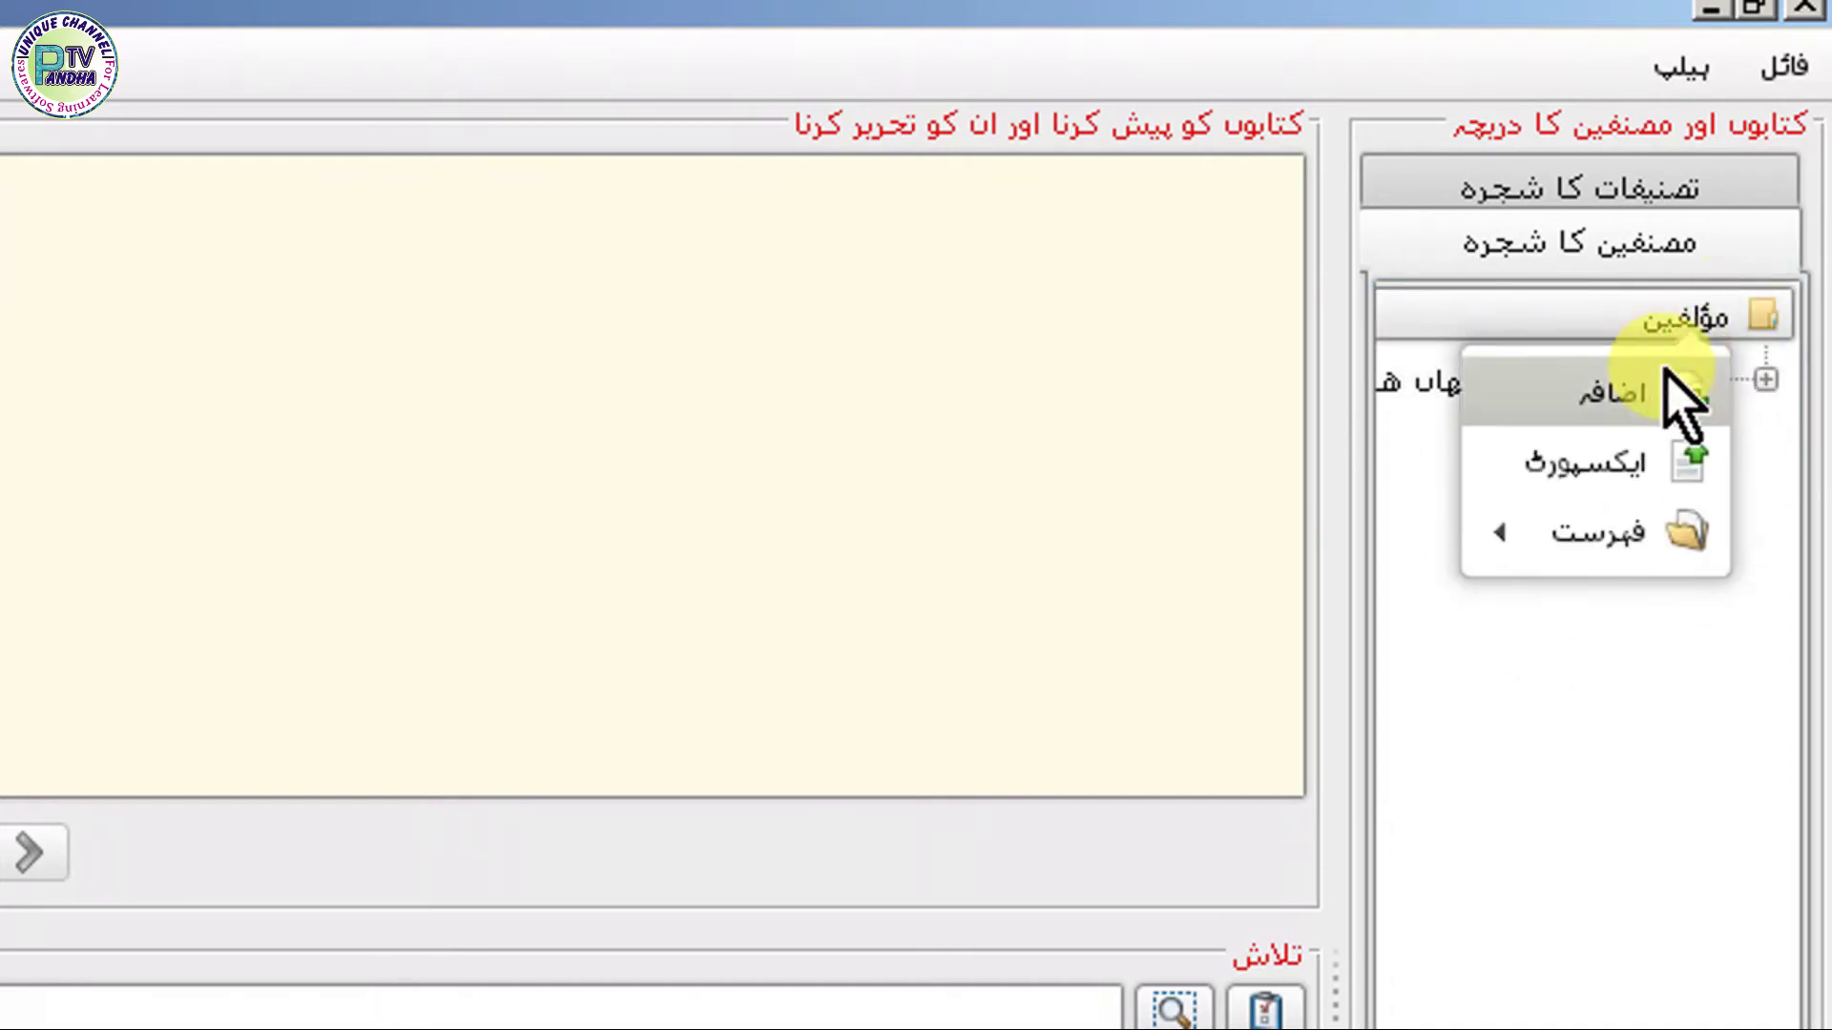
mouse_move(1603, 531)
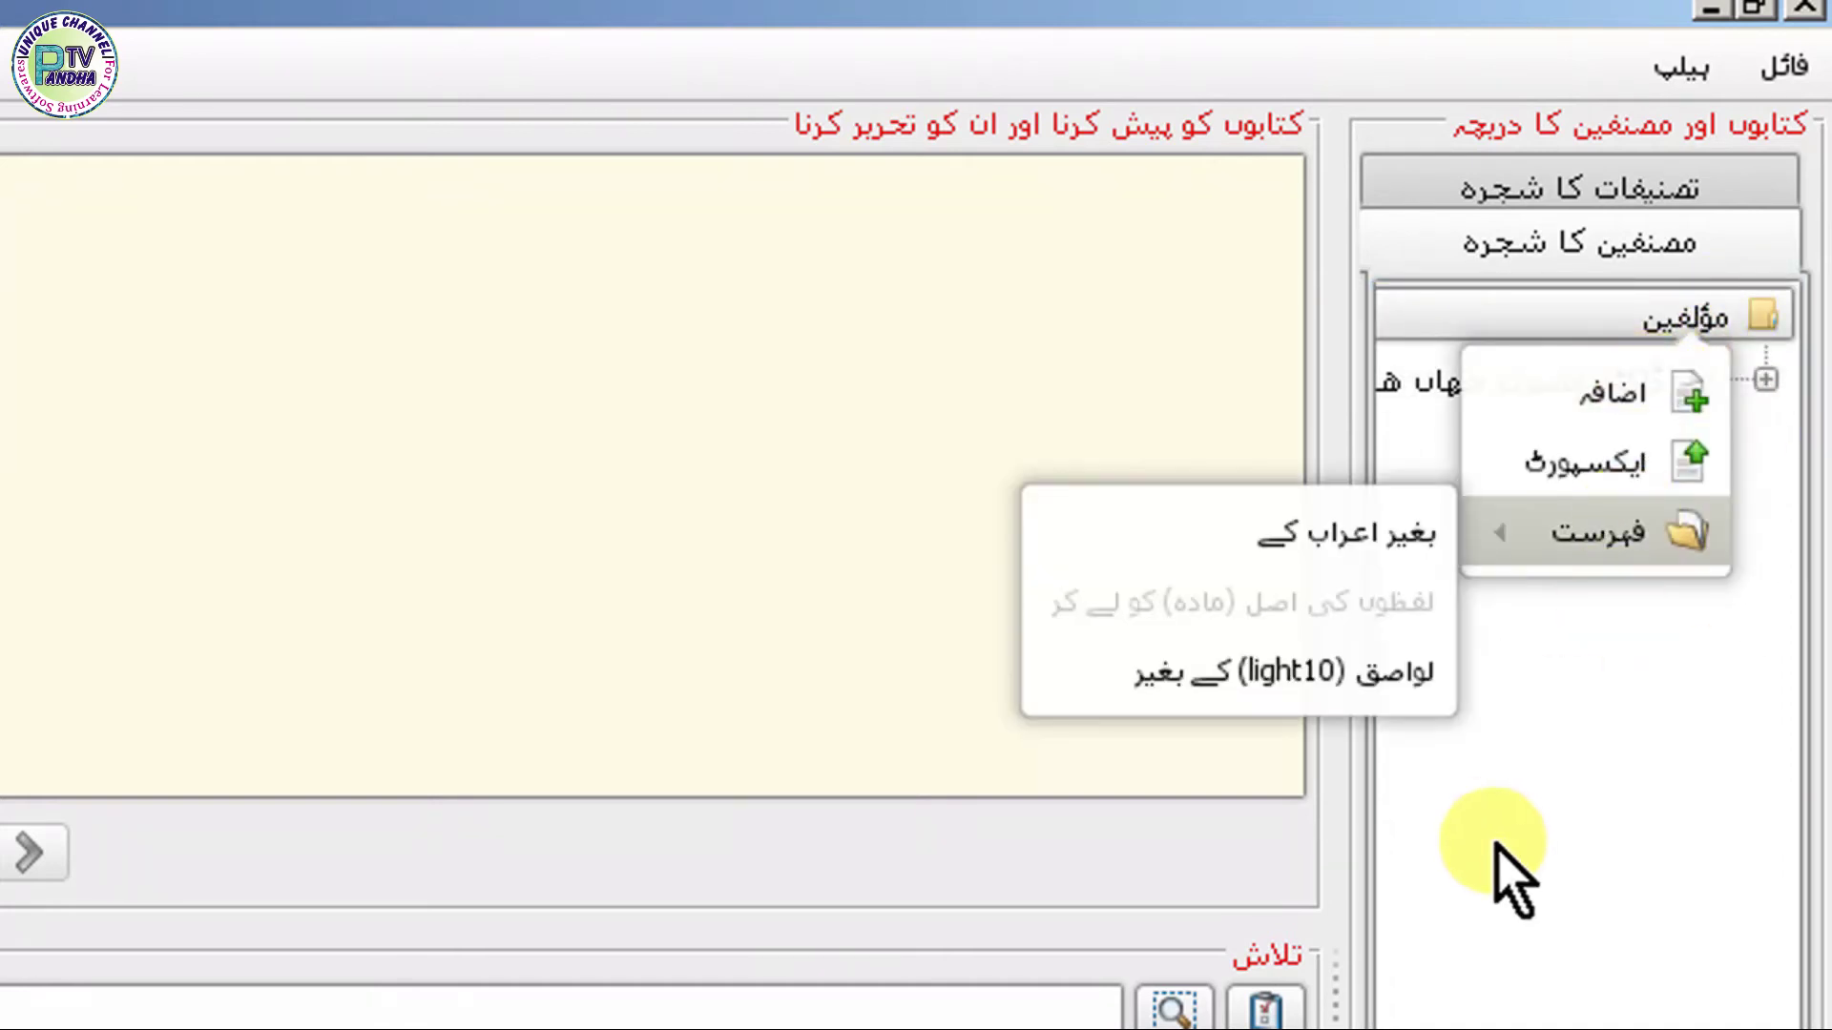
click(1494, 842)
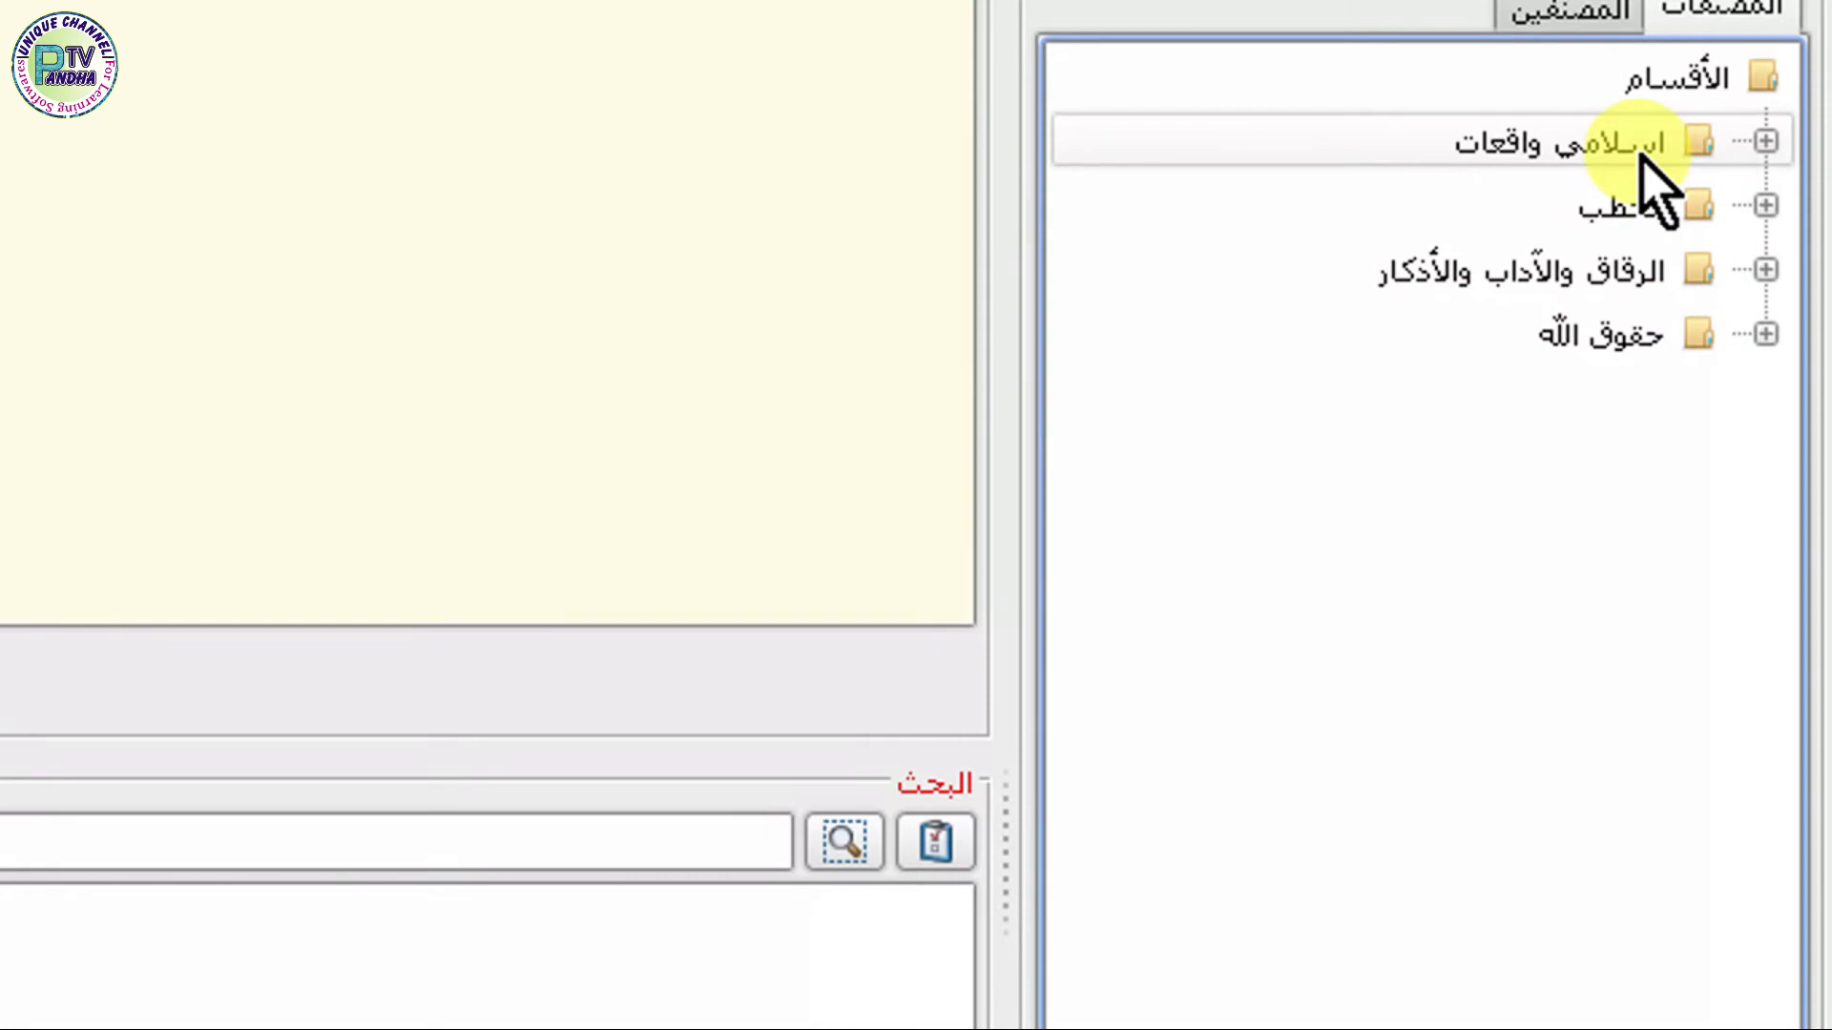
- Expand the اسلامي واقعات category and its سنهرے folder, and start adding a book to that folder
click(1768, 152)
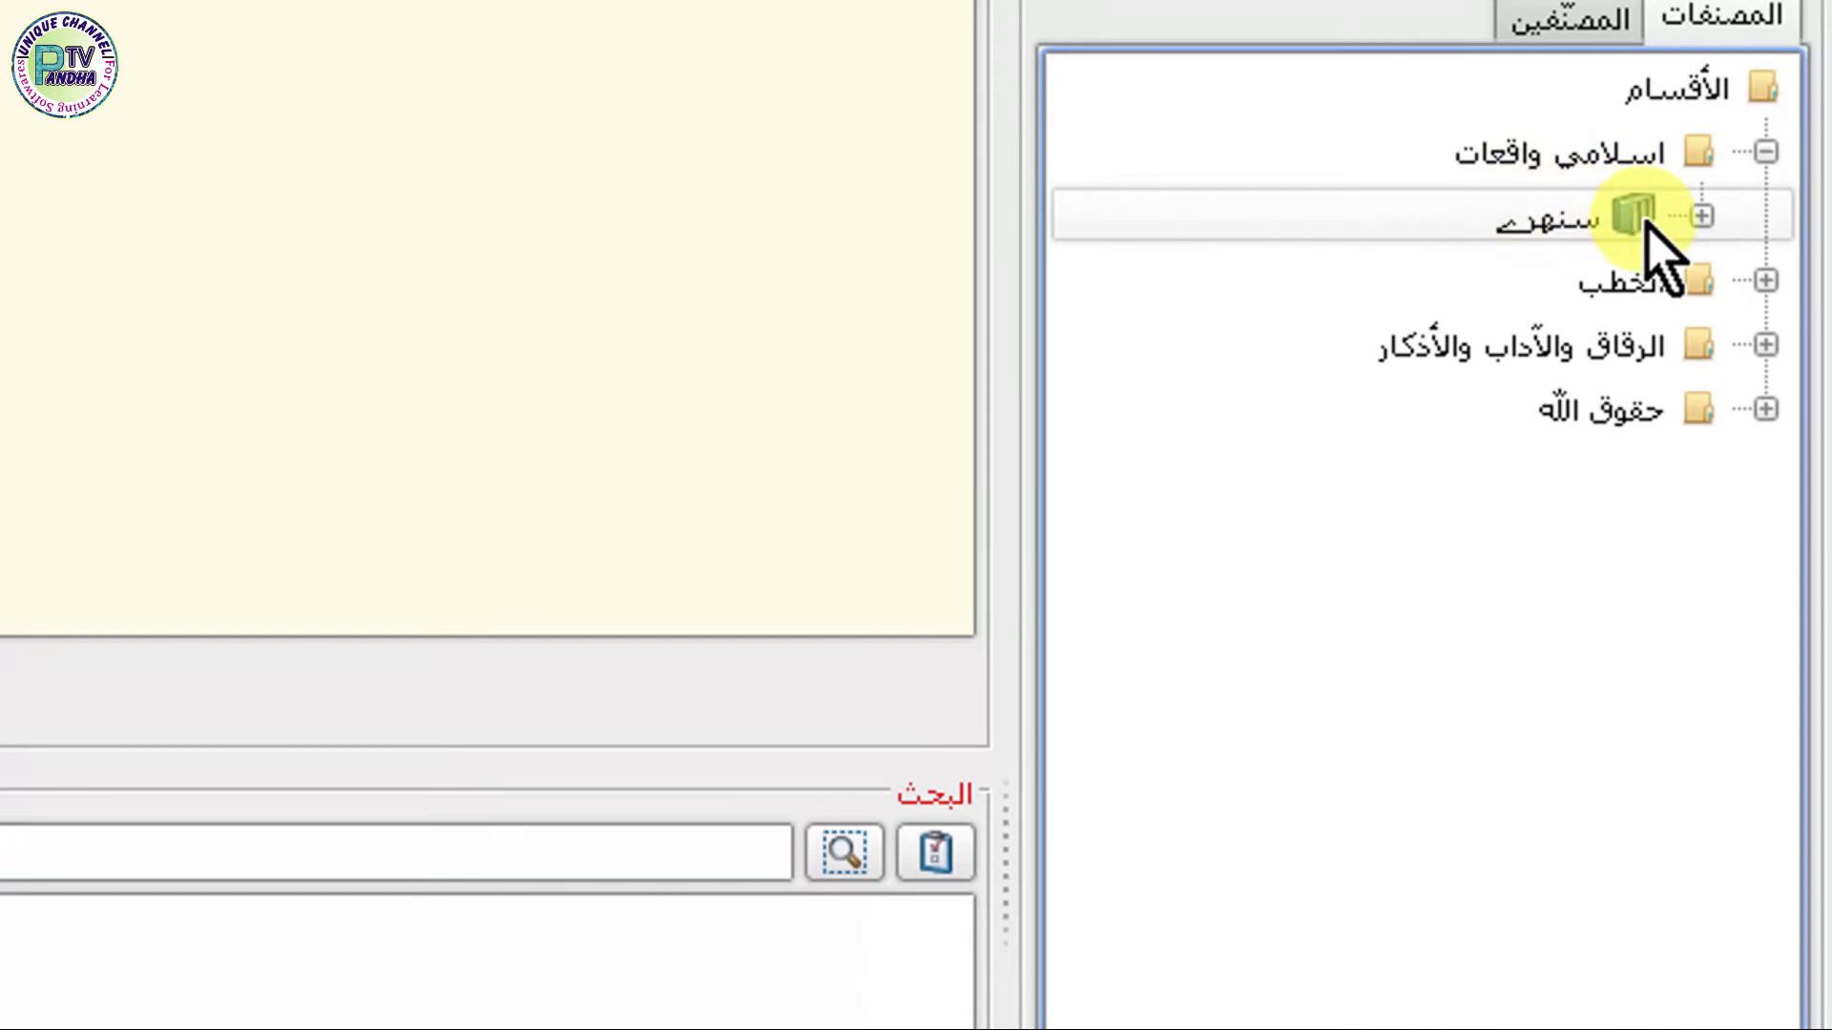
click(1702, 217)
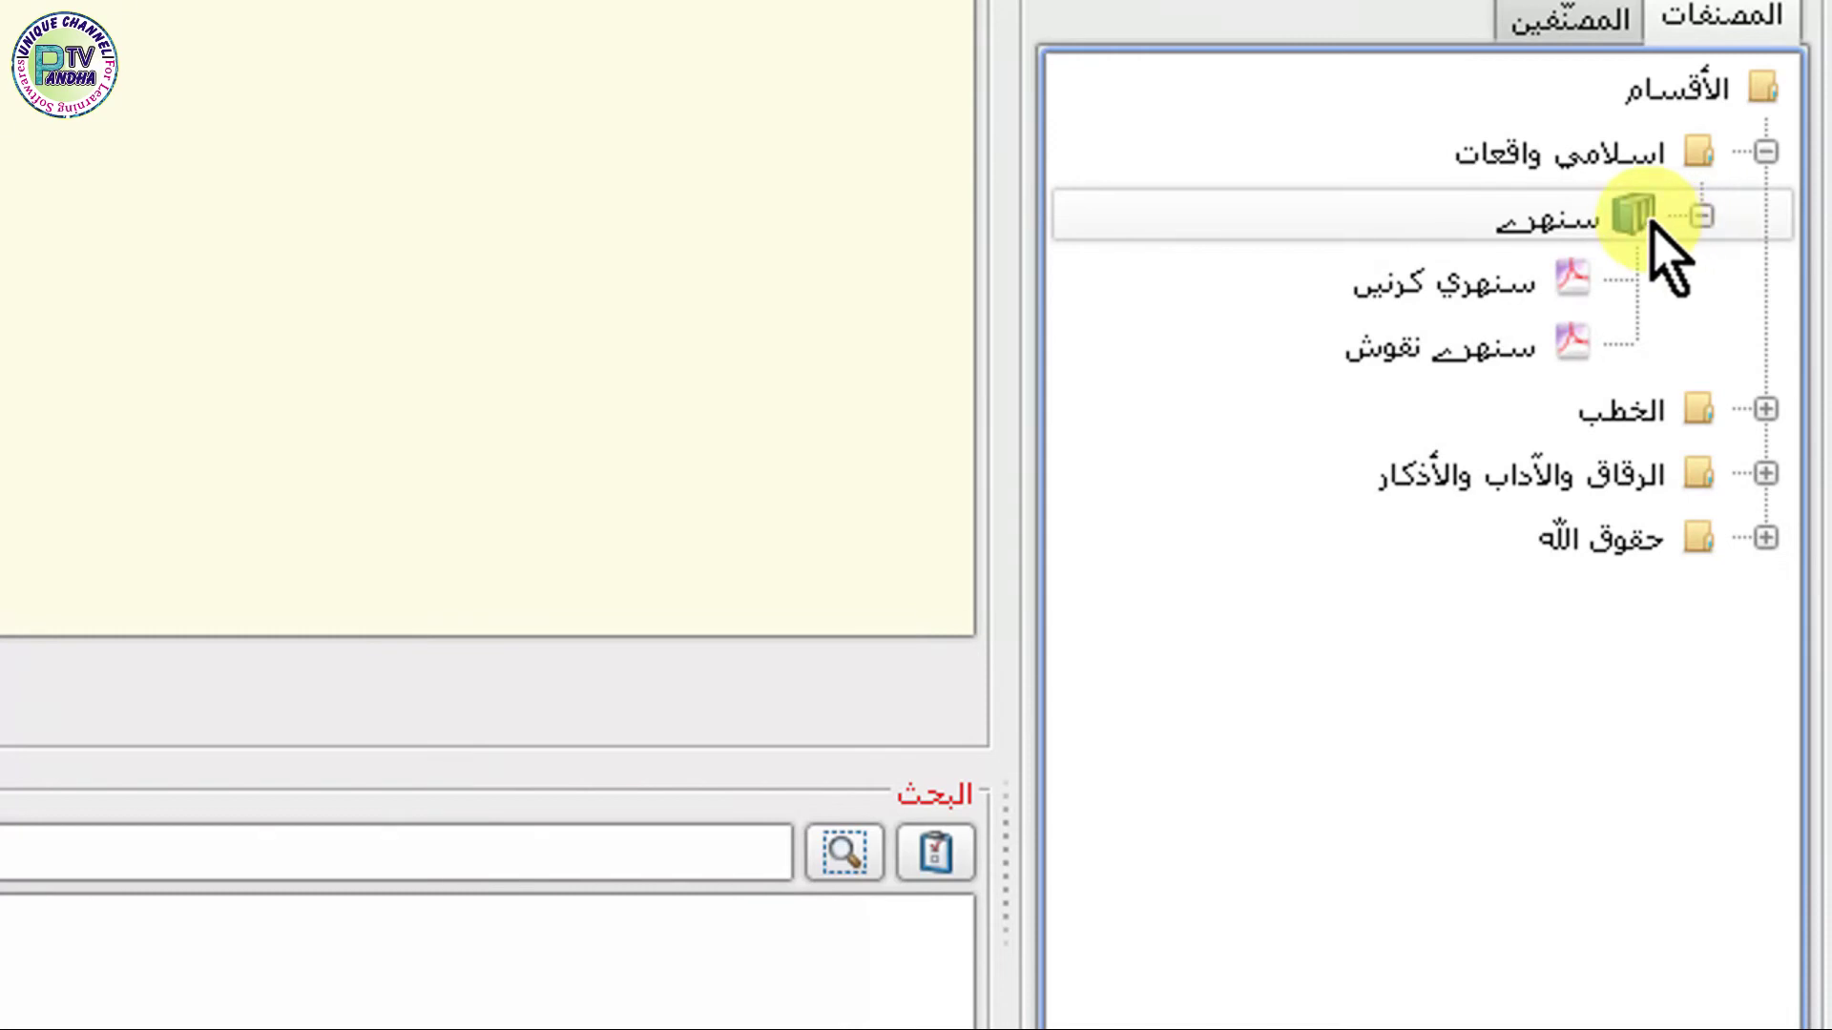
right_click(1654, 222)
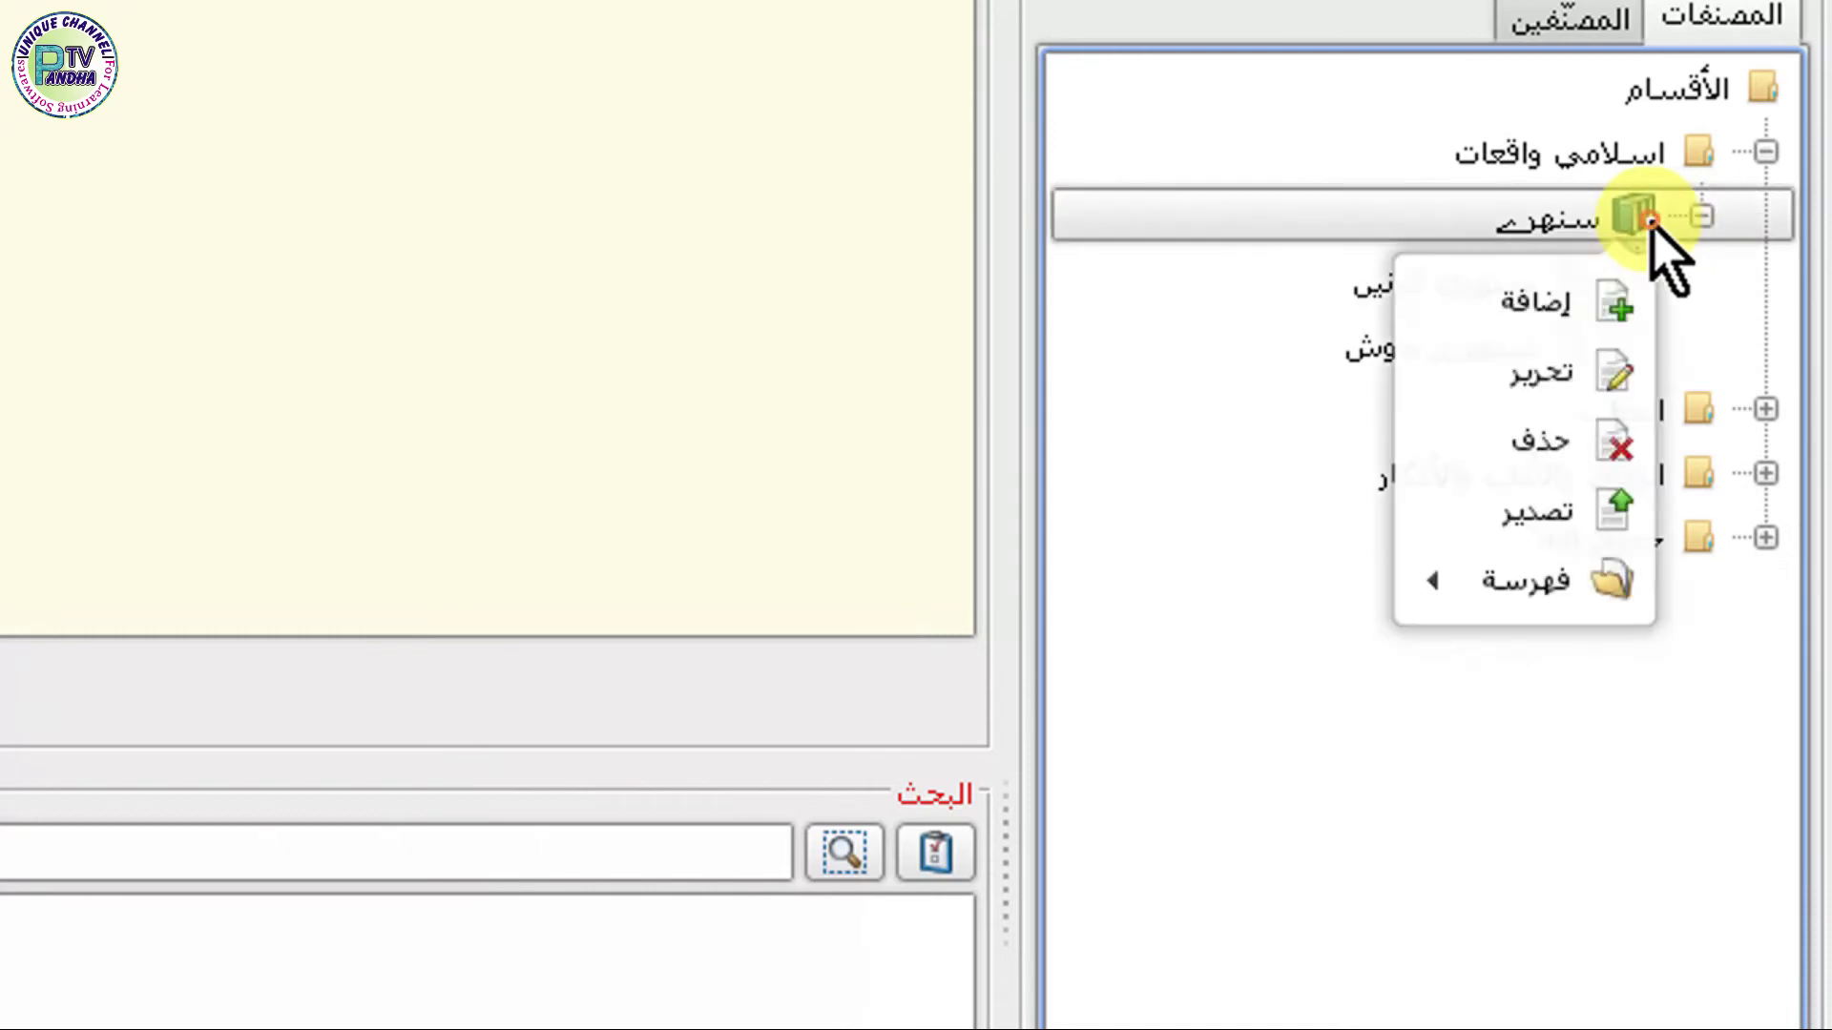
click(1545, 315)
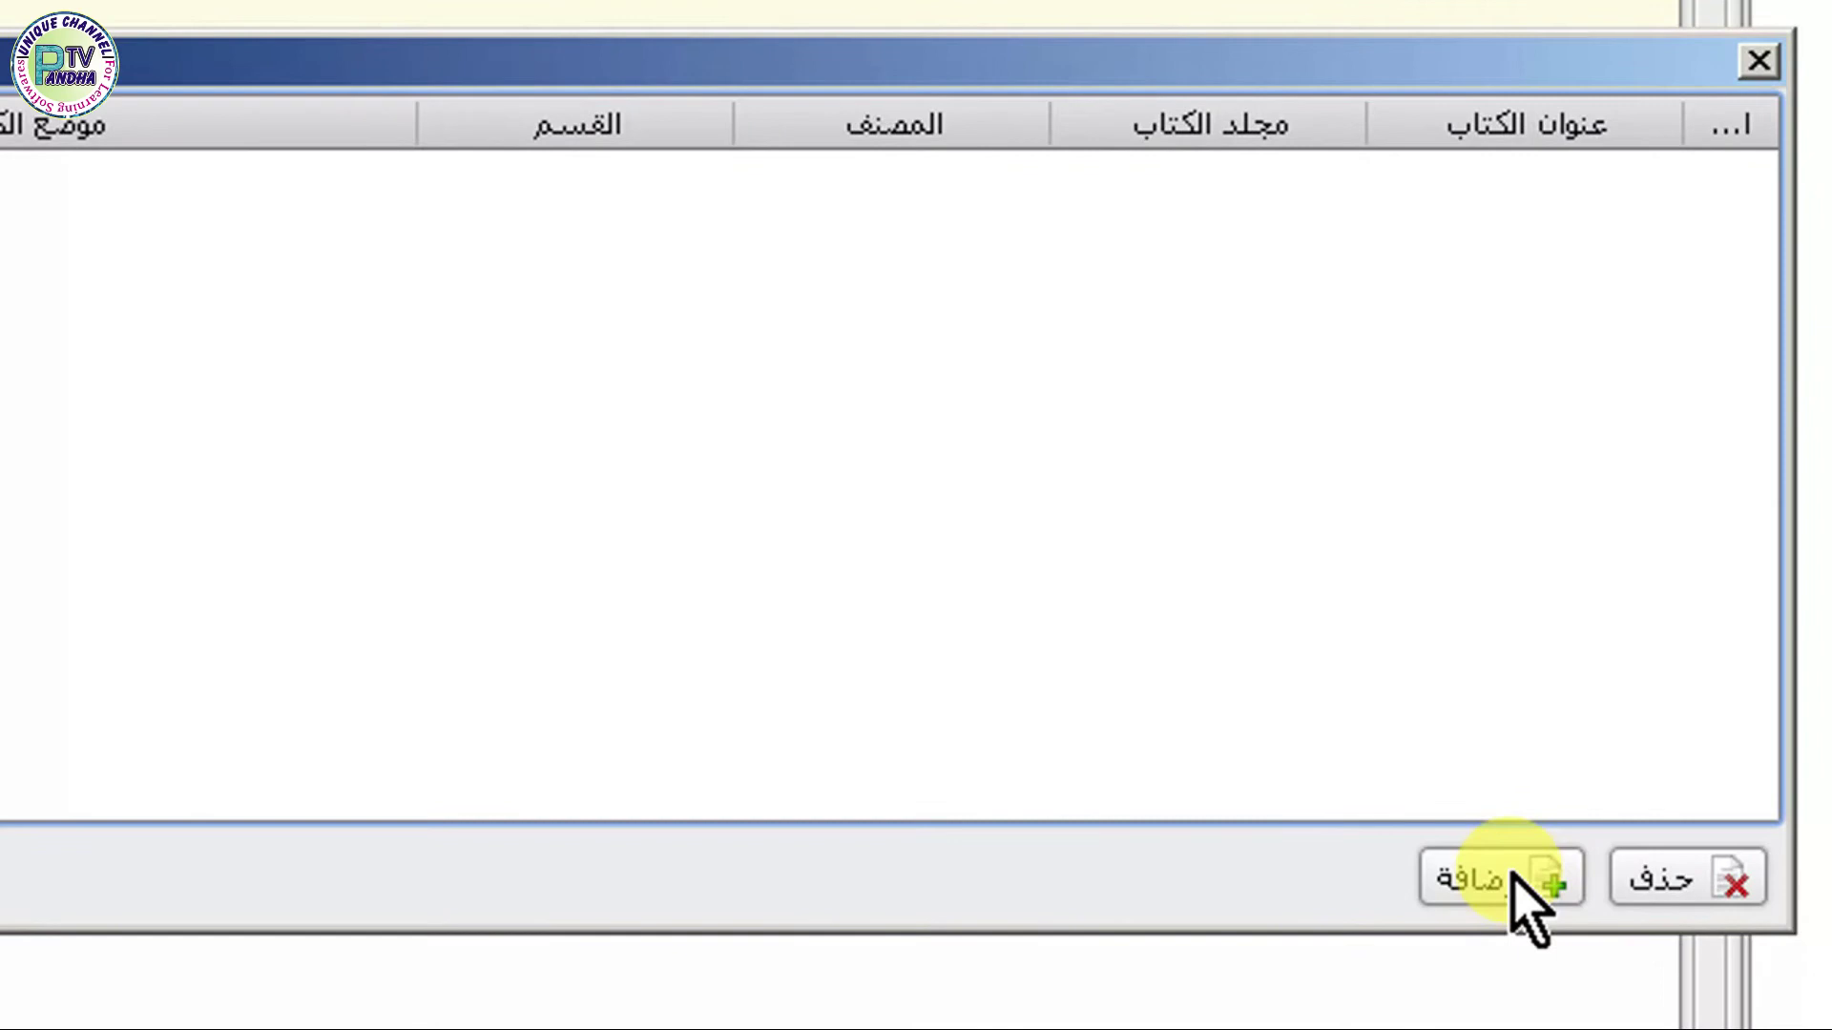
- Add the file سنہرے فیصلے.pdf from New Volume > PDF Books > Darusslam to the import list
click(1515, 880)
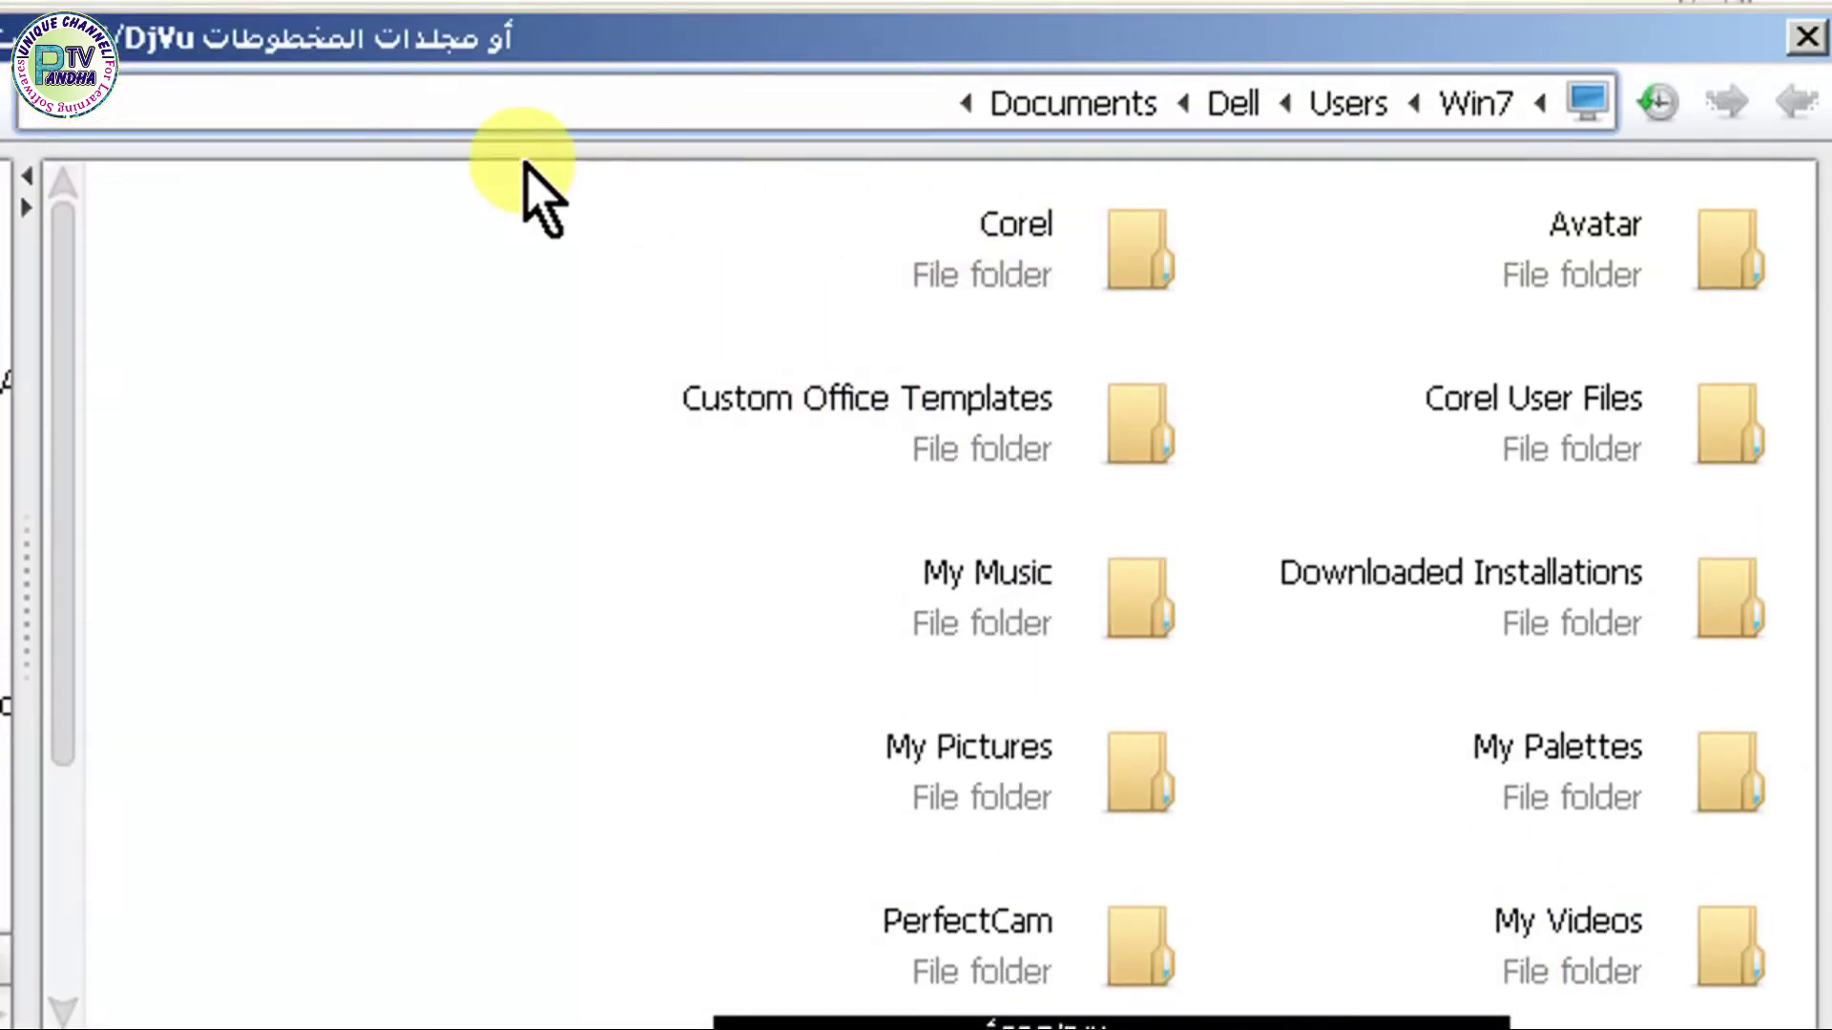
click(272, 152)
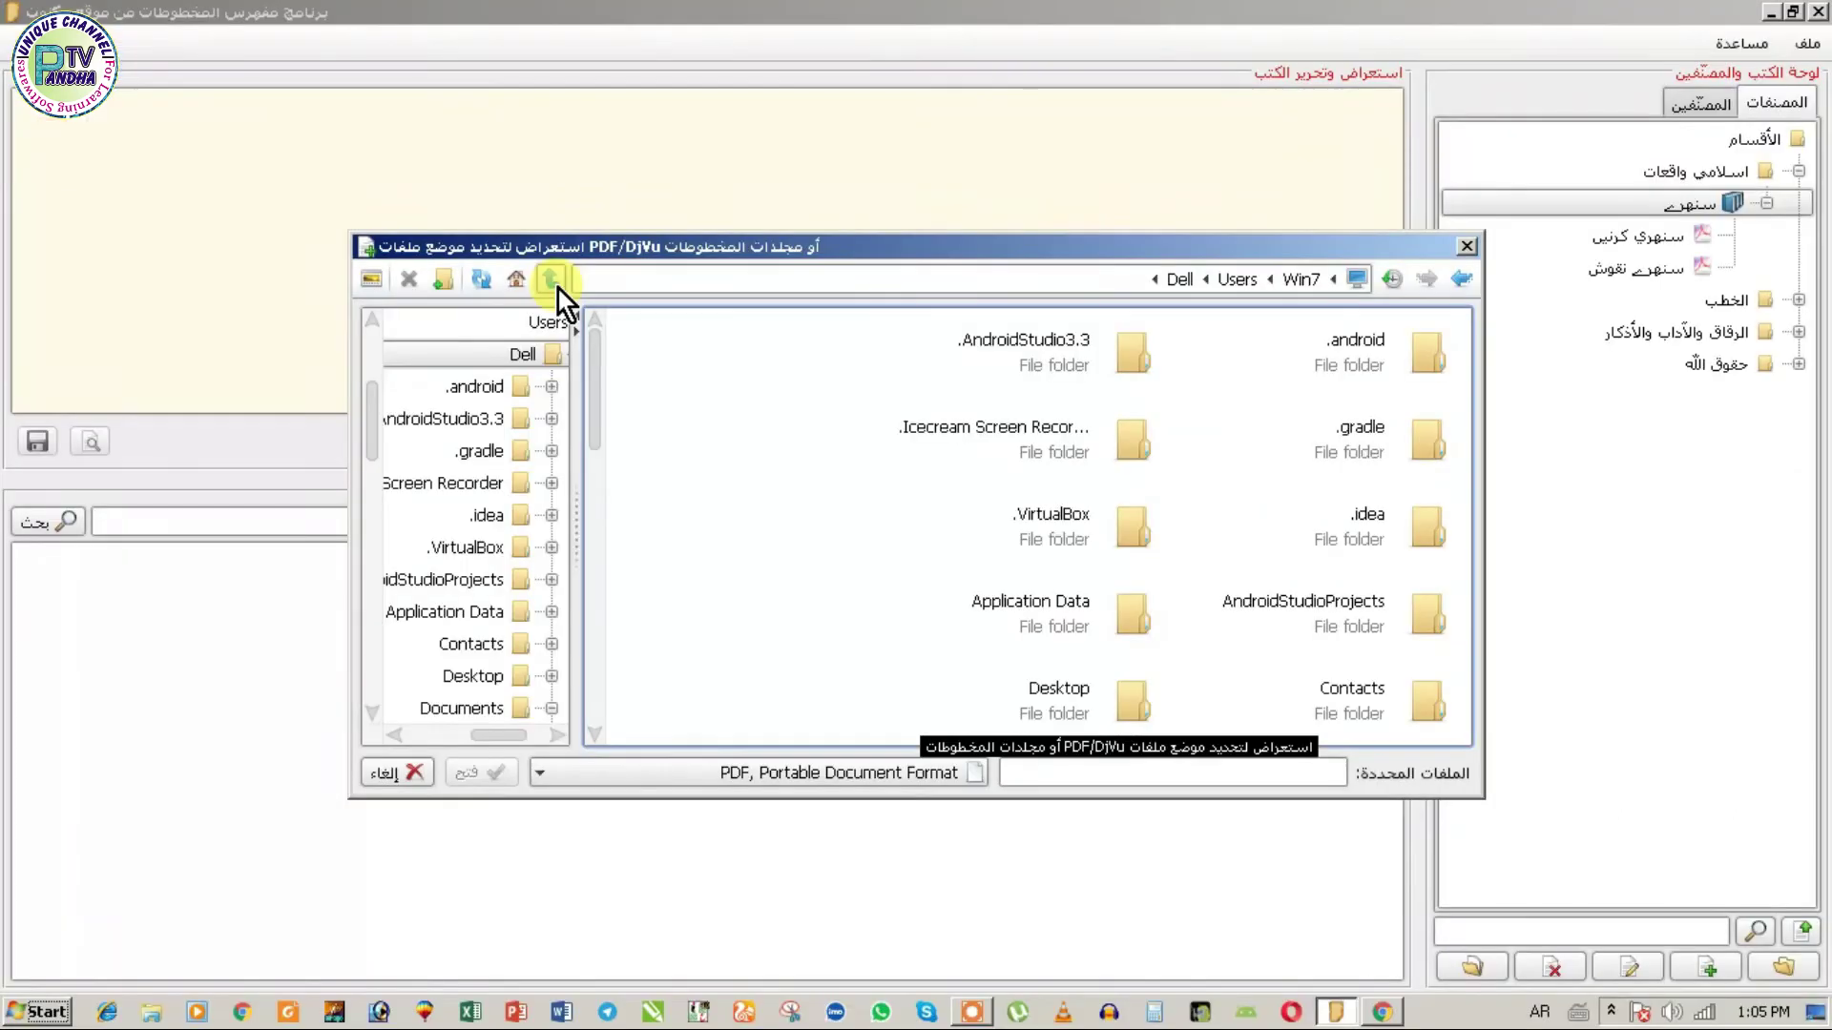
click(557, 283)
click(557, 283)
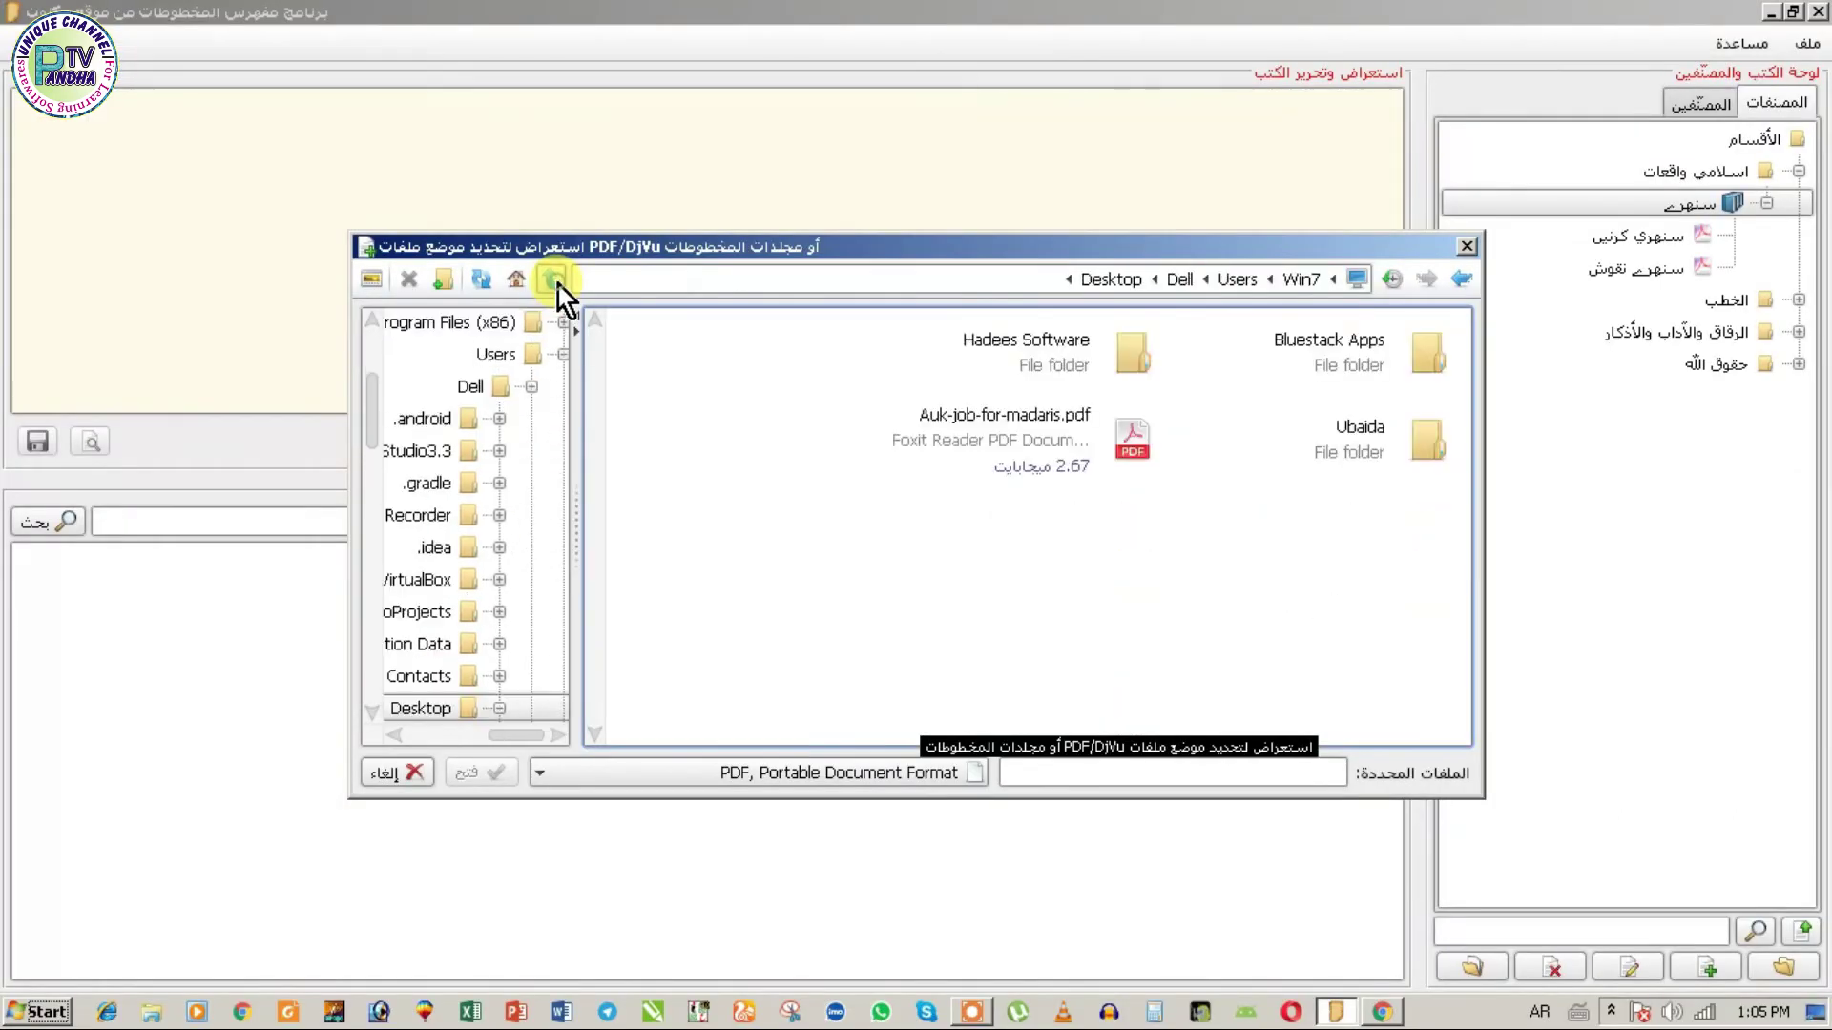
click(557, 284)
double_click(1371, 449)
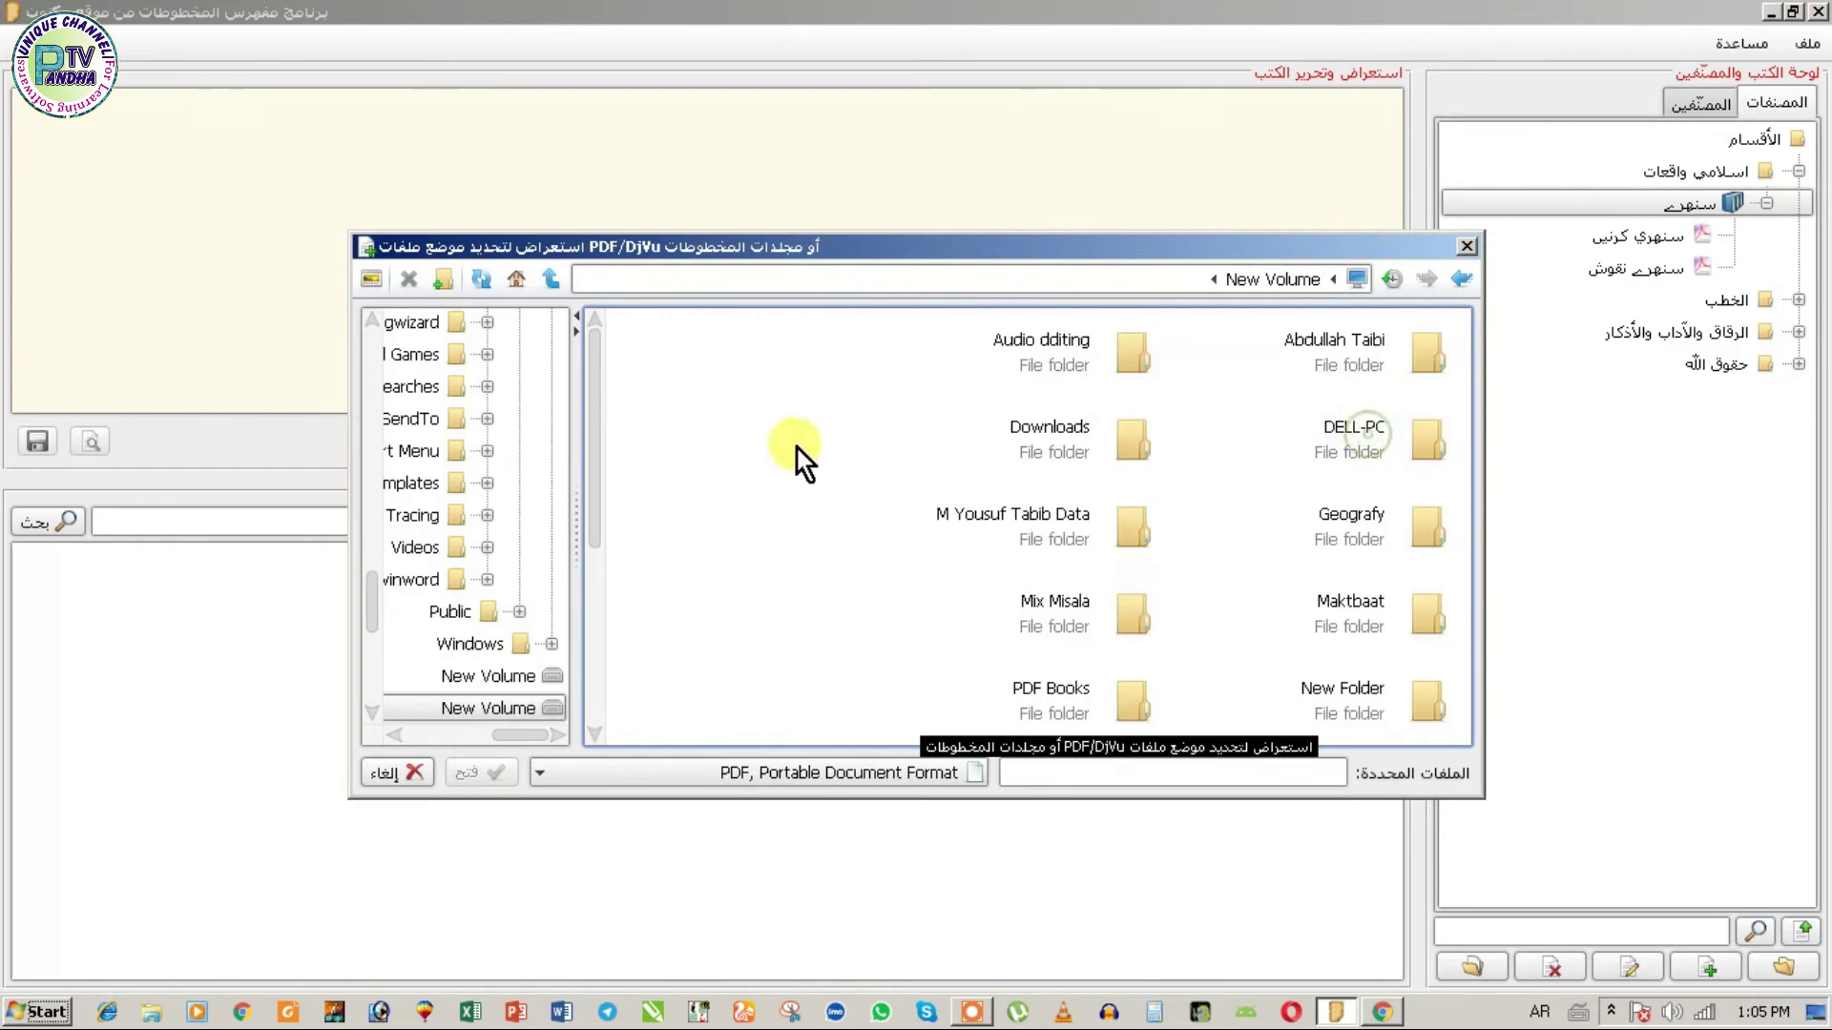
click(1056, 717)
double_click(1056, 717)
click(1063, 694)
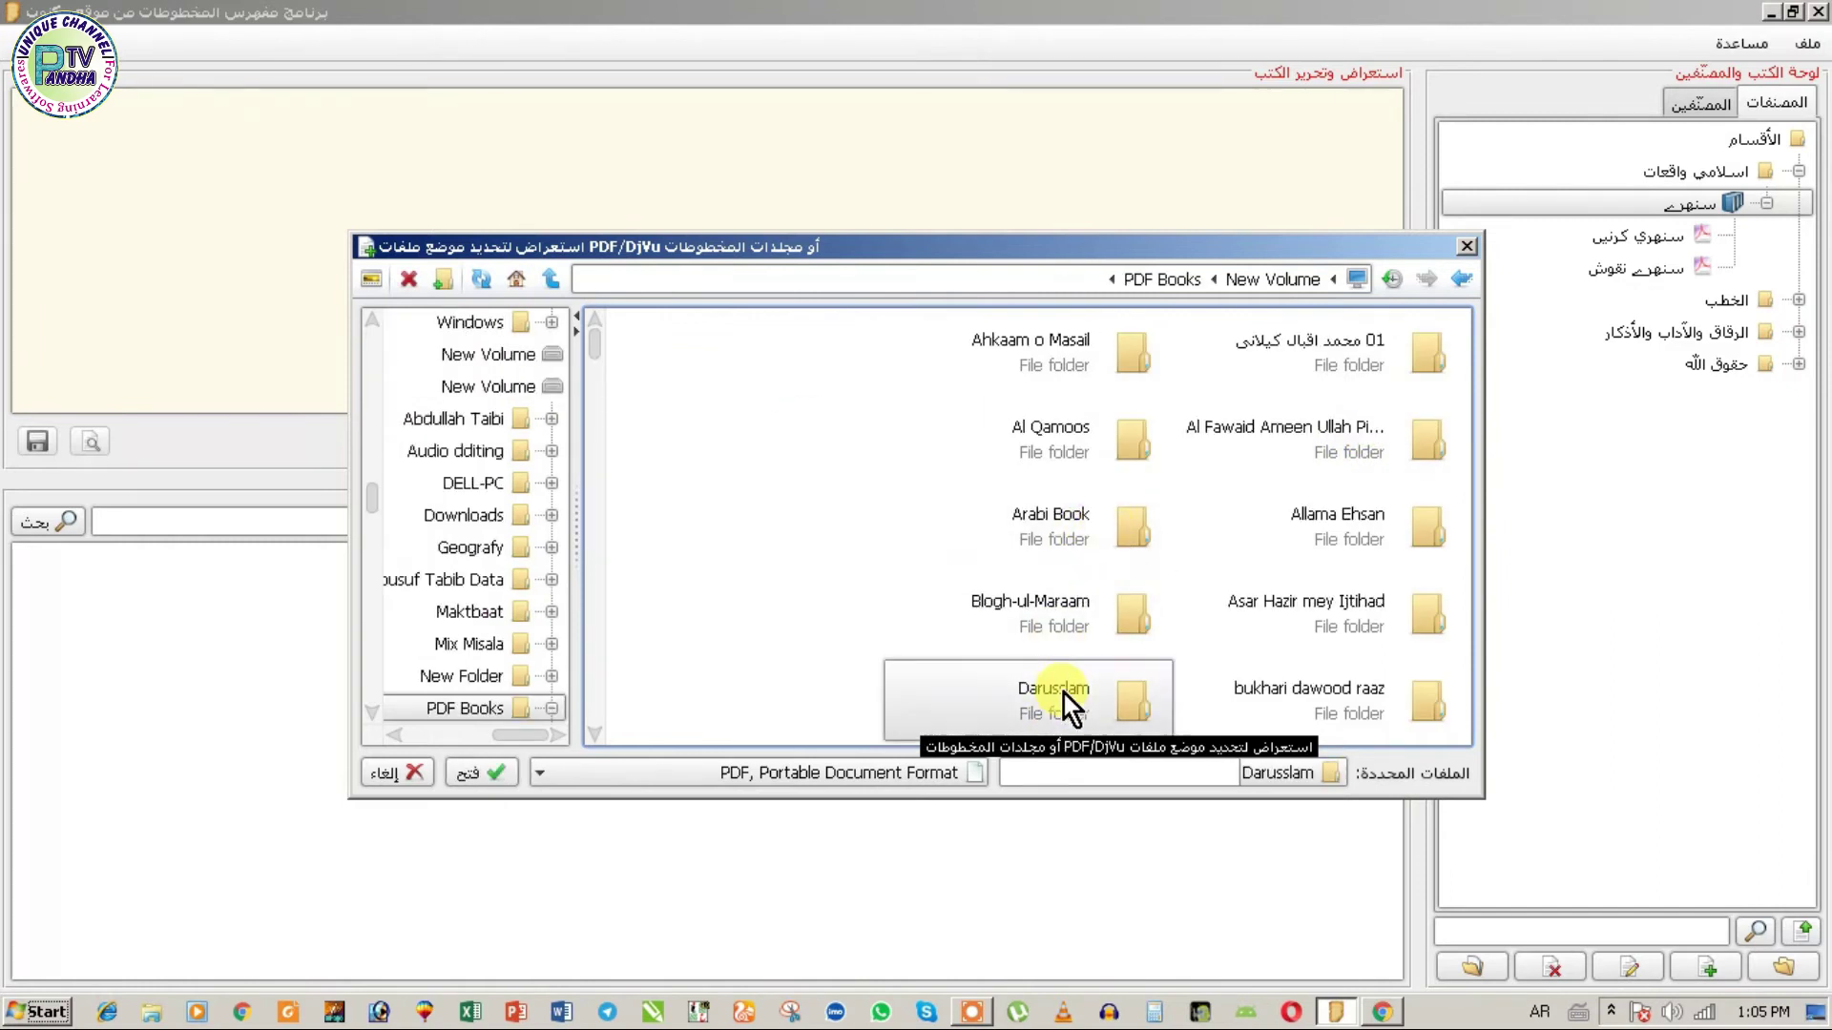
double_click(1062, 695)
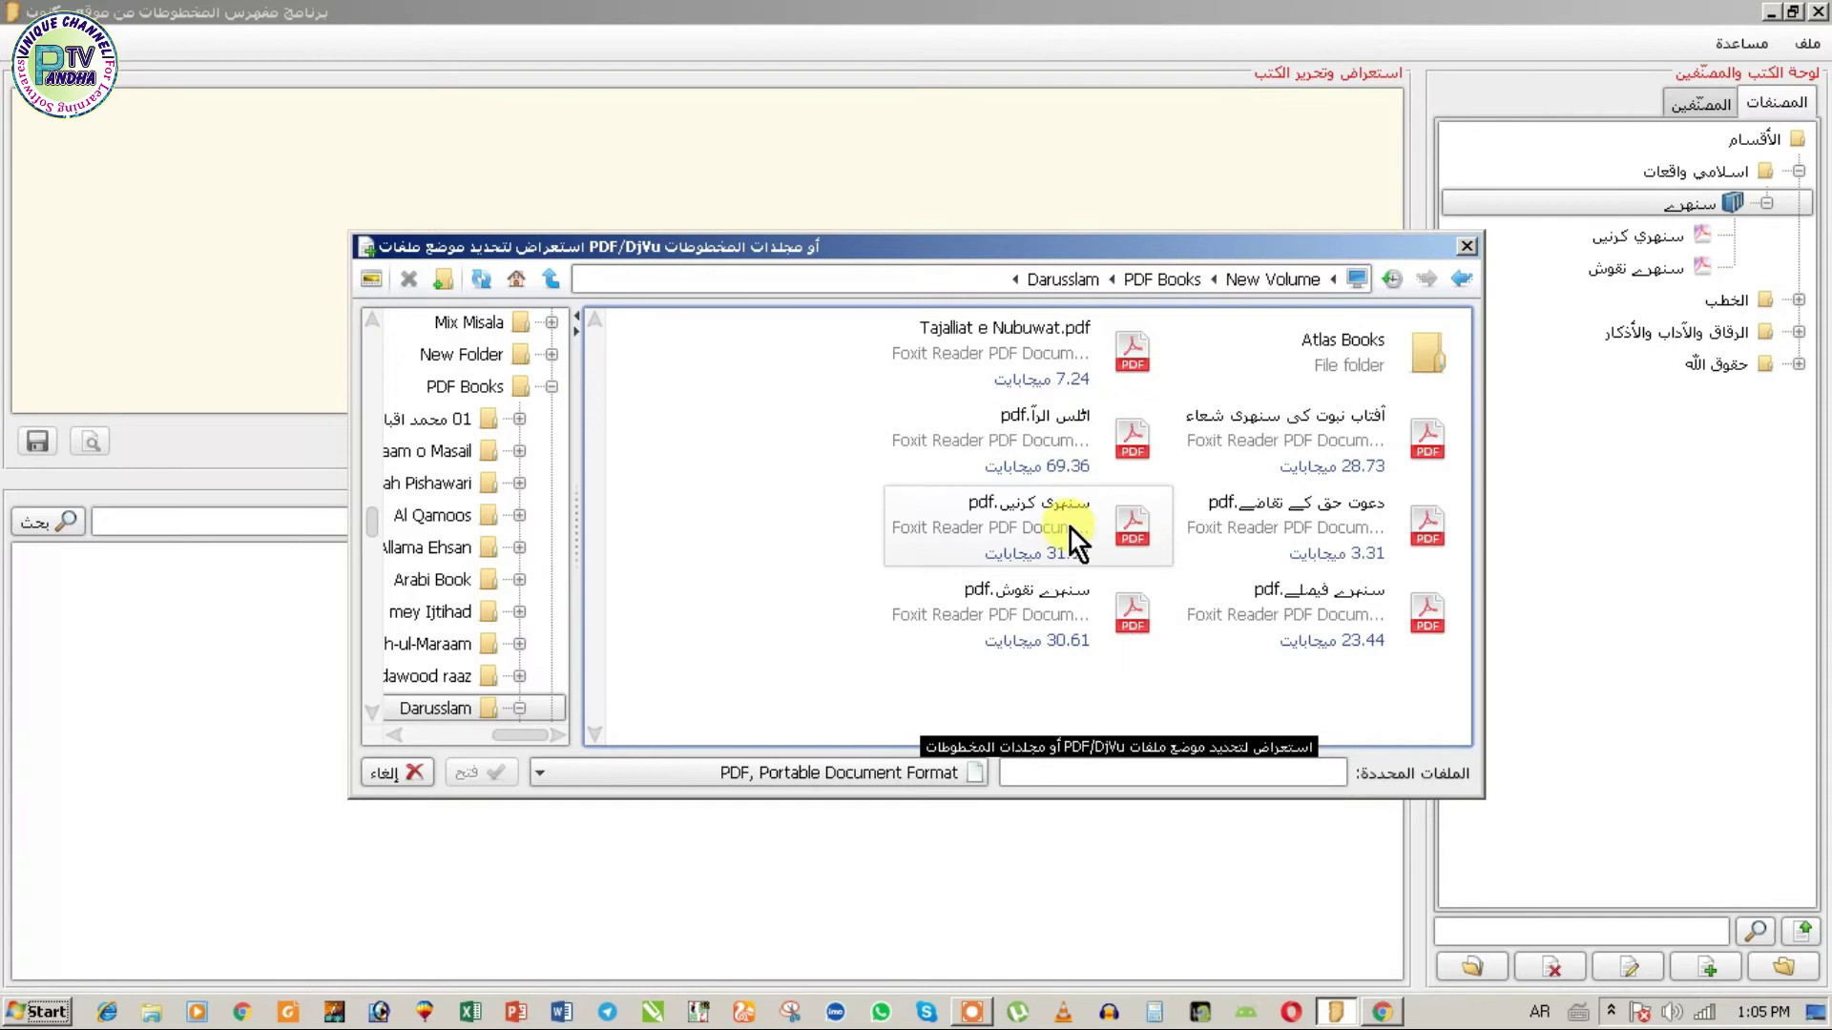
click(1342, 607)
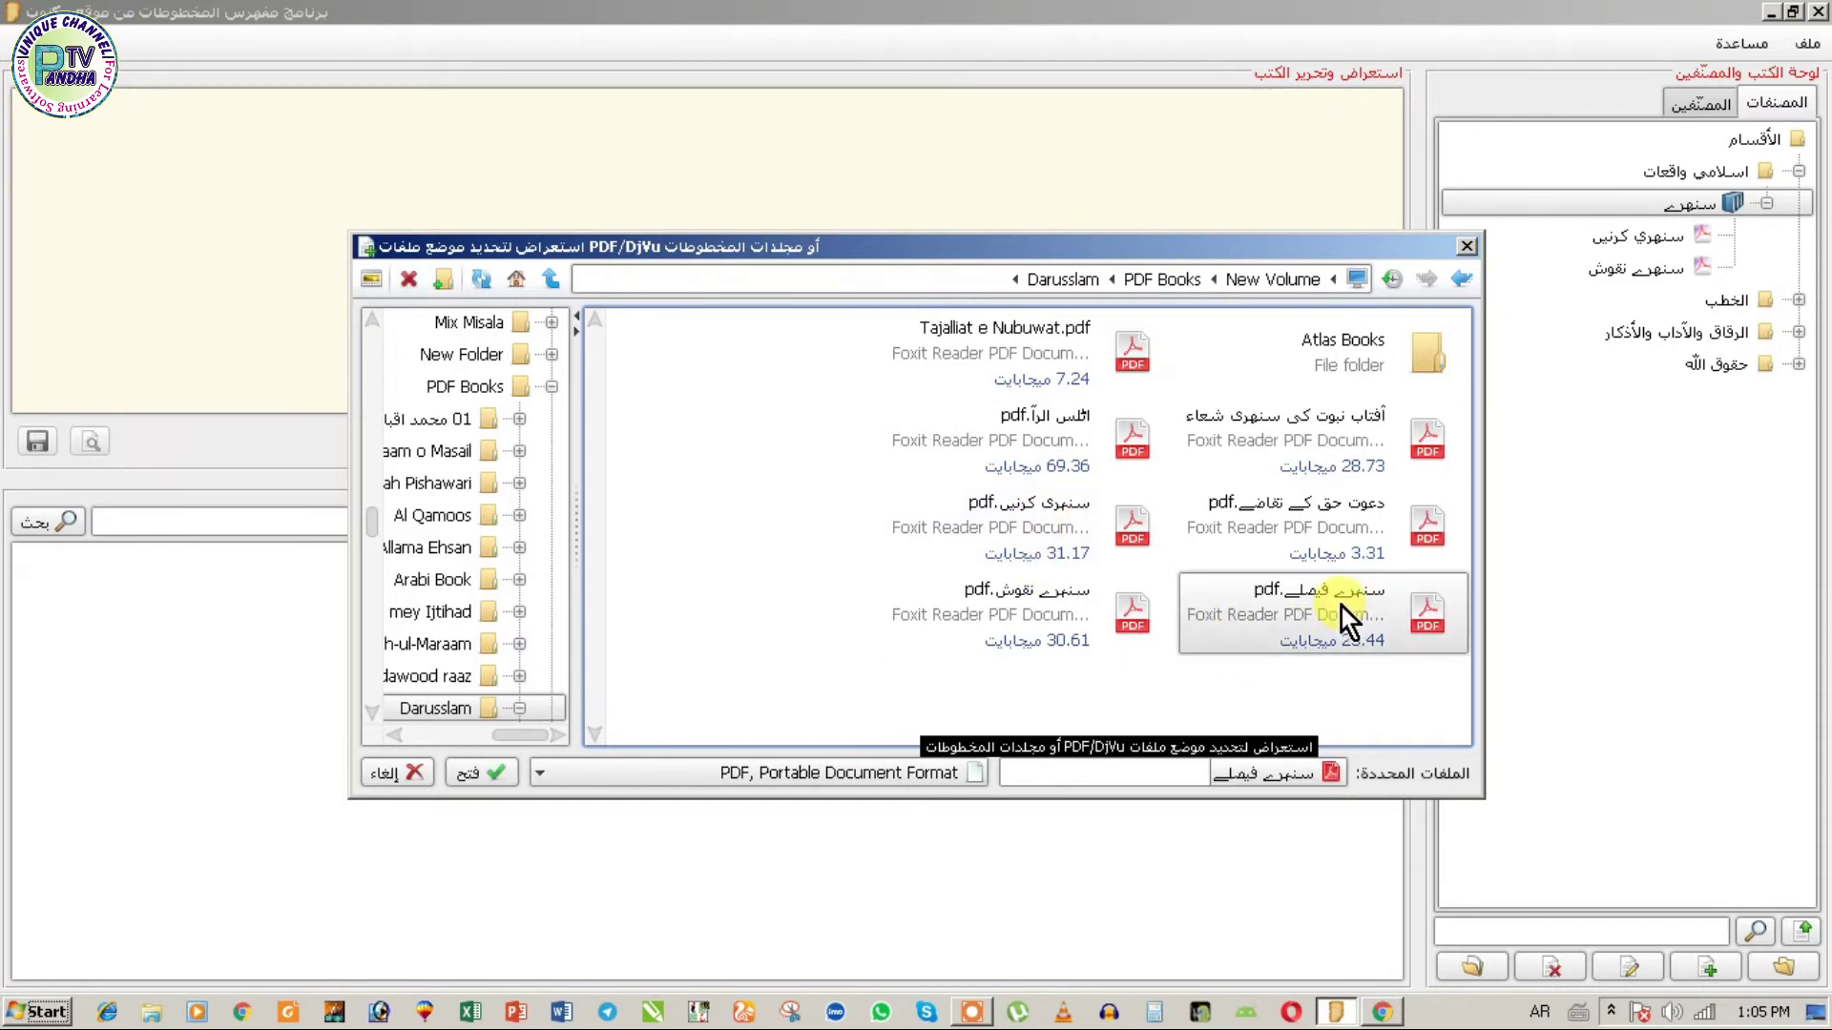
click(477, 777)
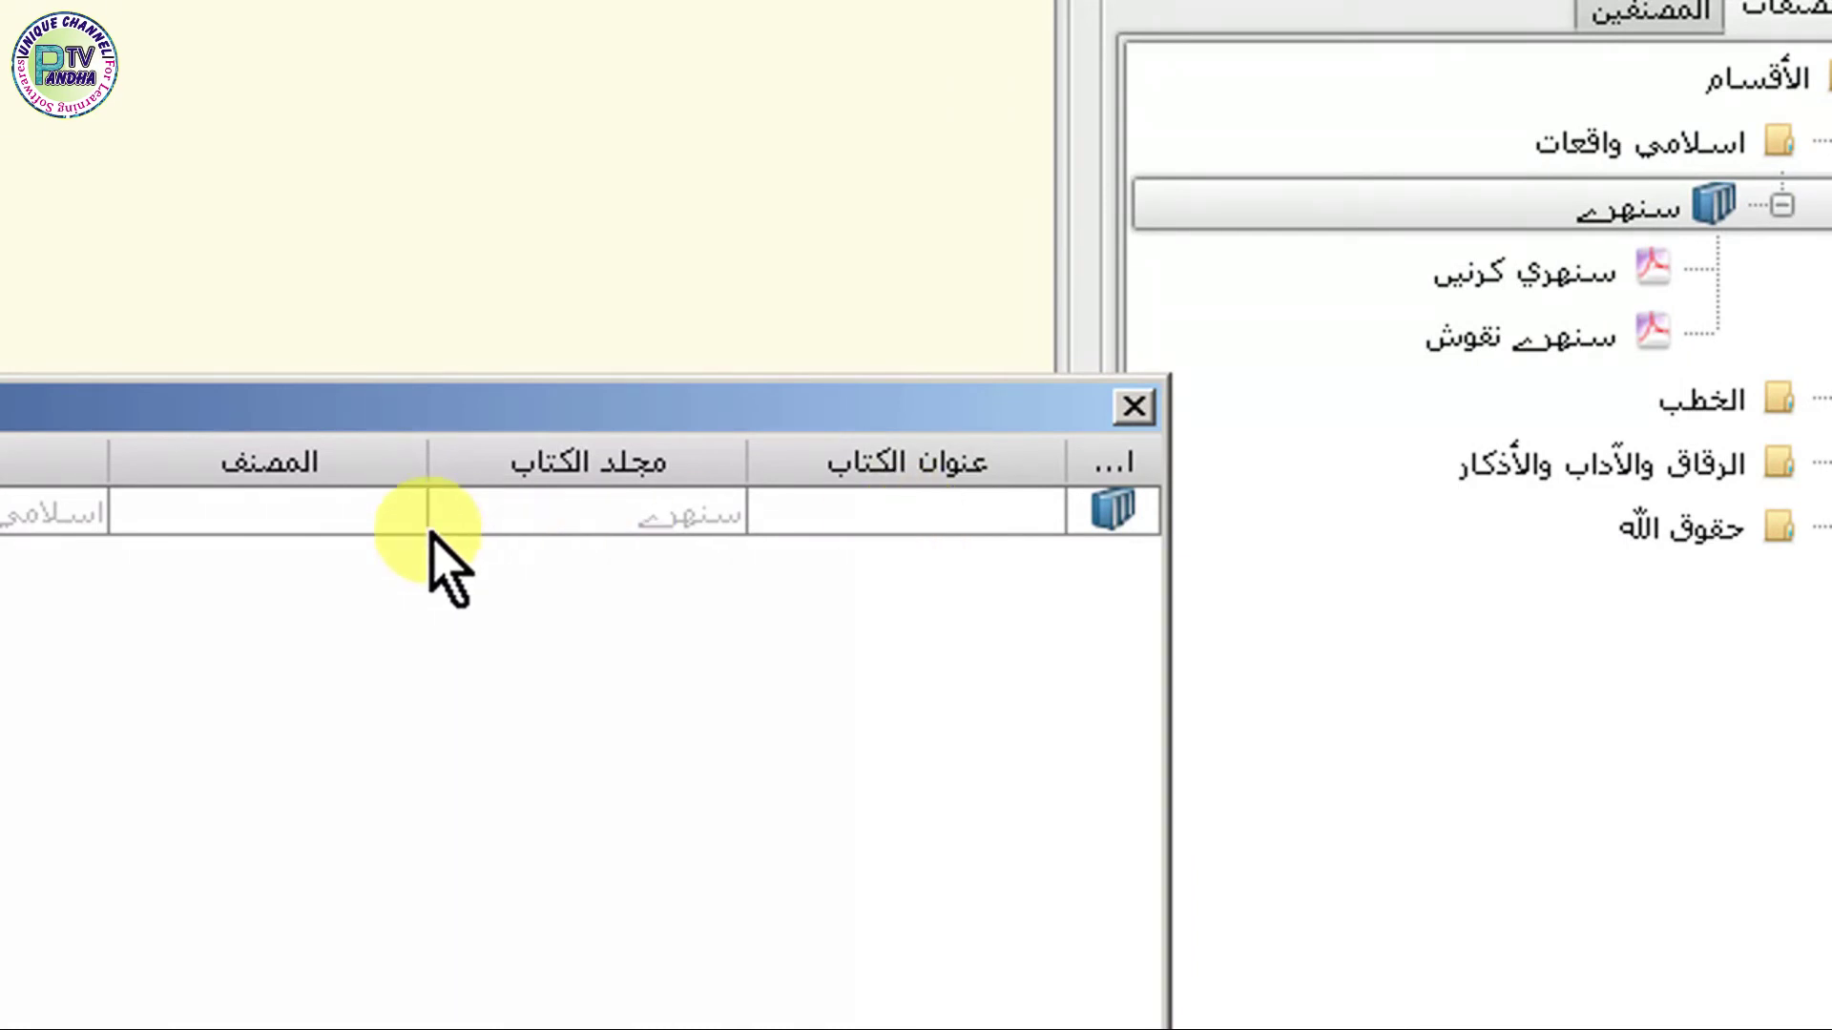
- Enter سنهرے فيصلے as the book title (عنوان الكتاب) and fill in the author's full name in the المصنف column
click(828, 518)
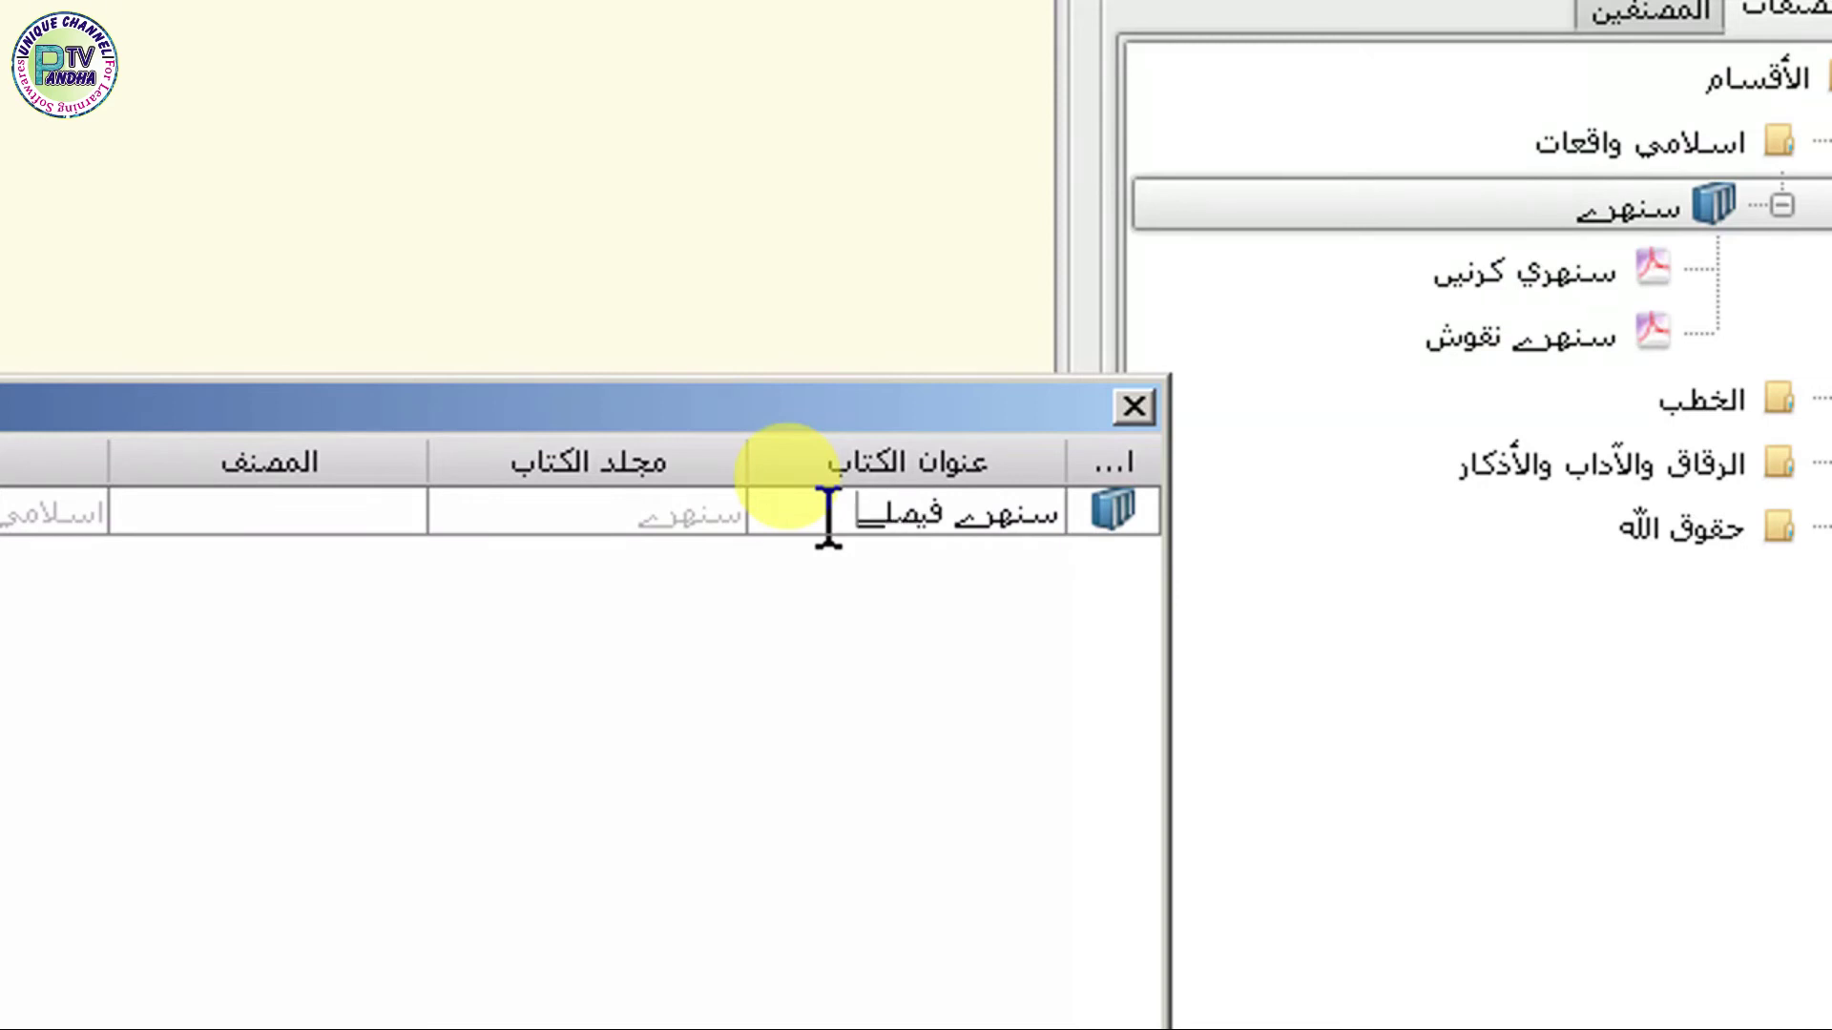
click(349, 507)
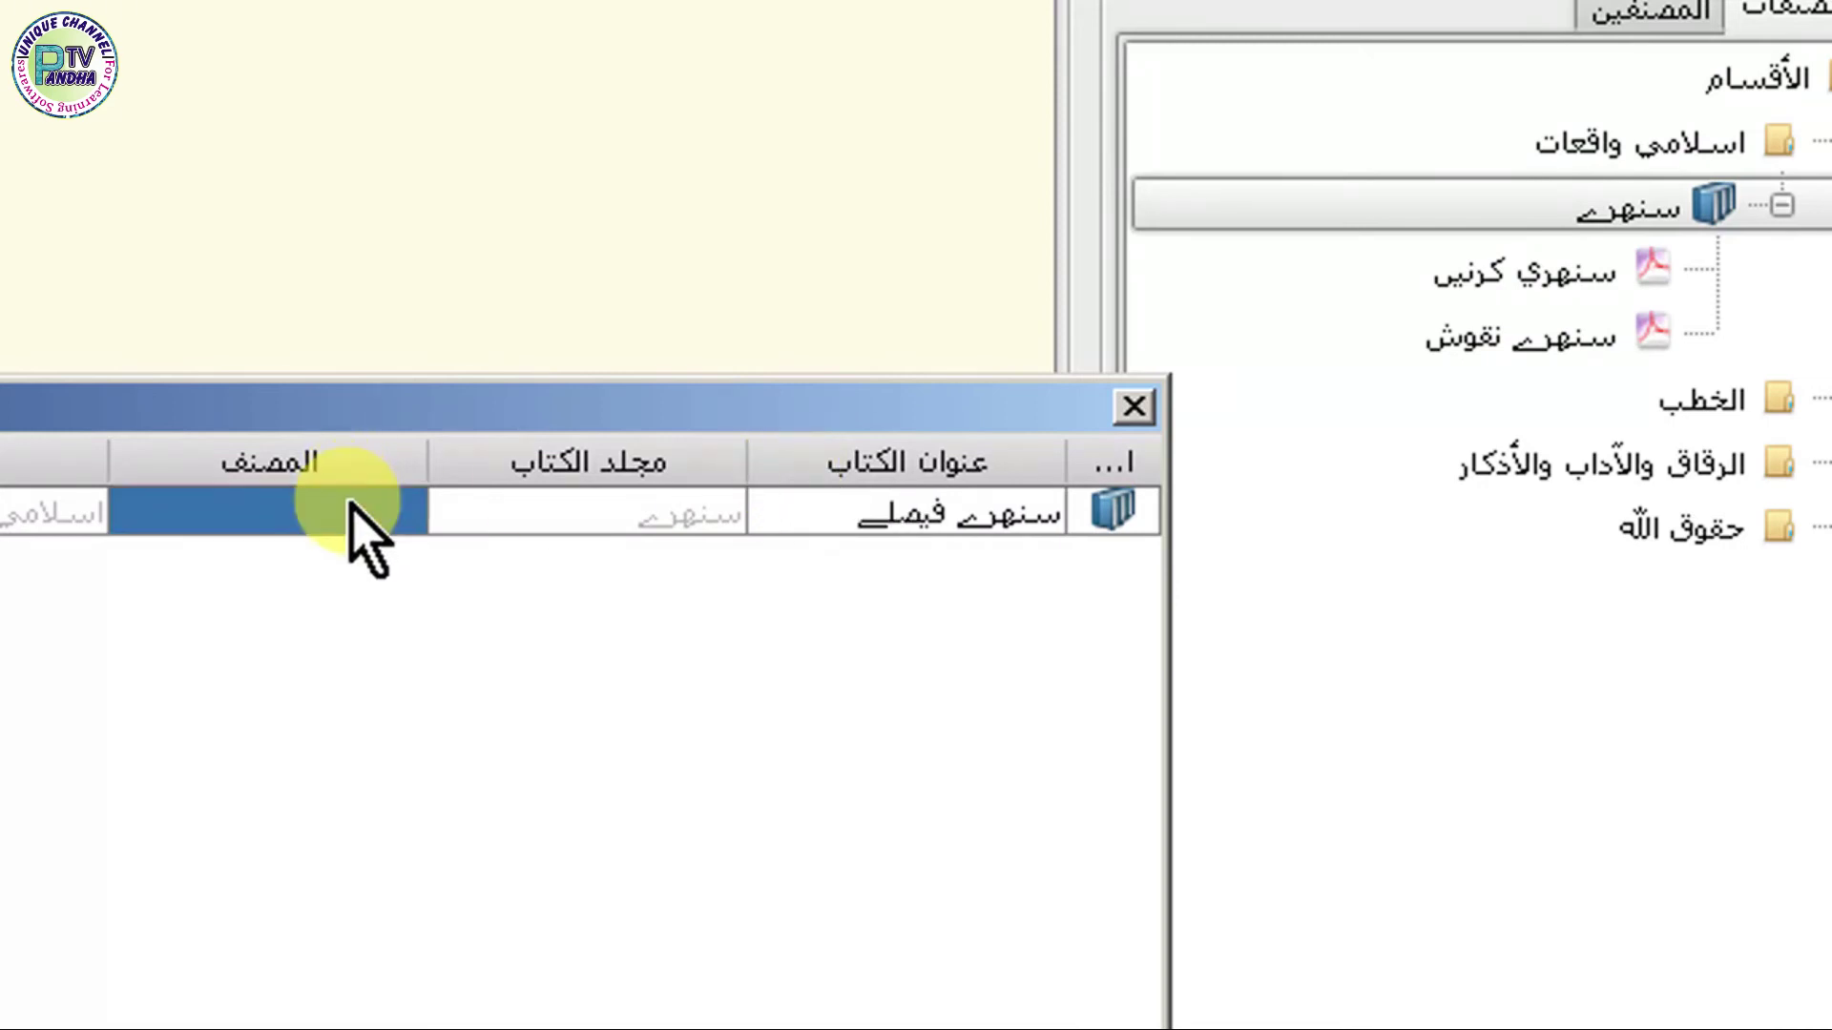
click(351, 501)
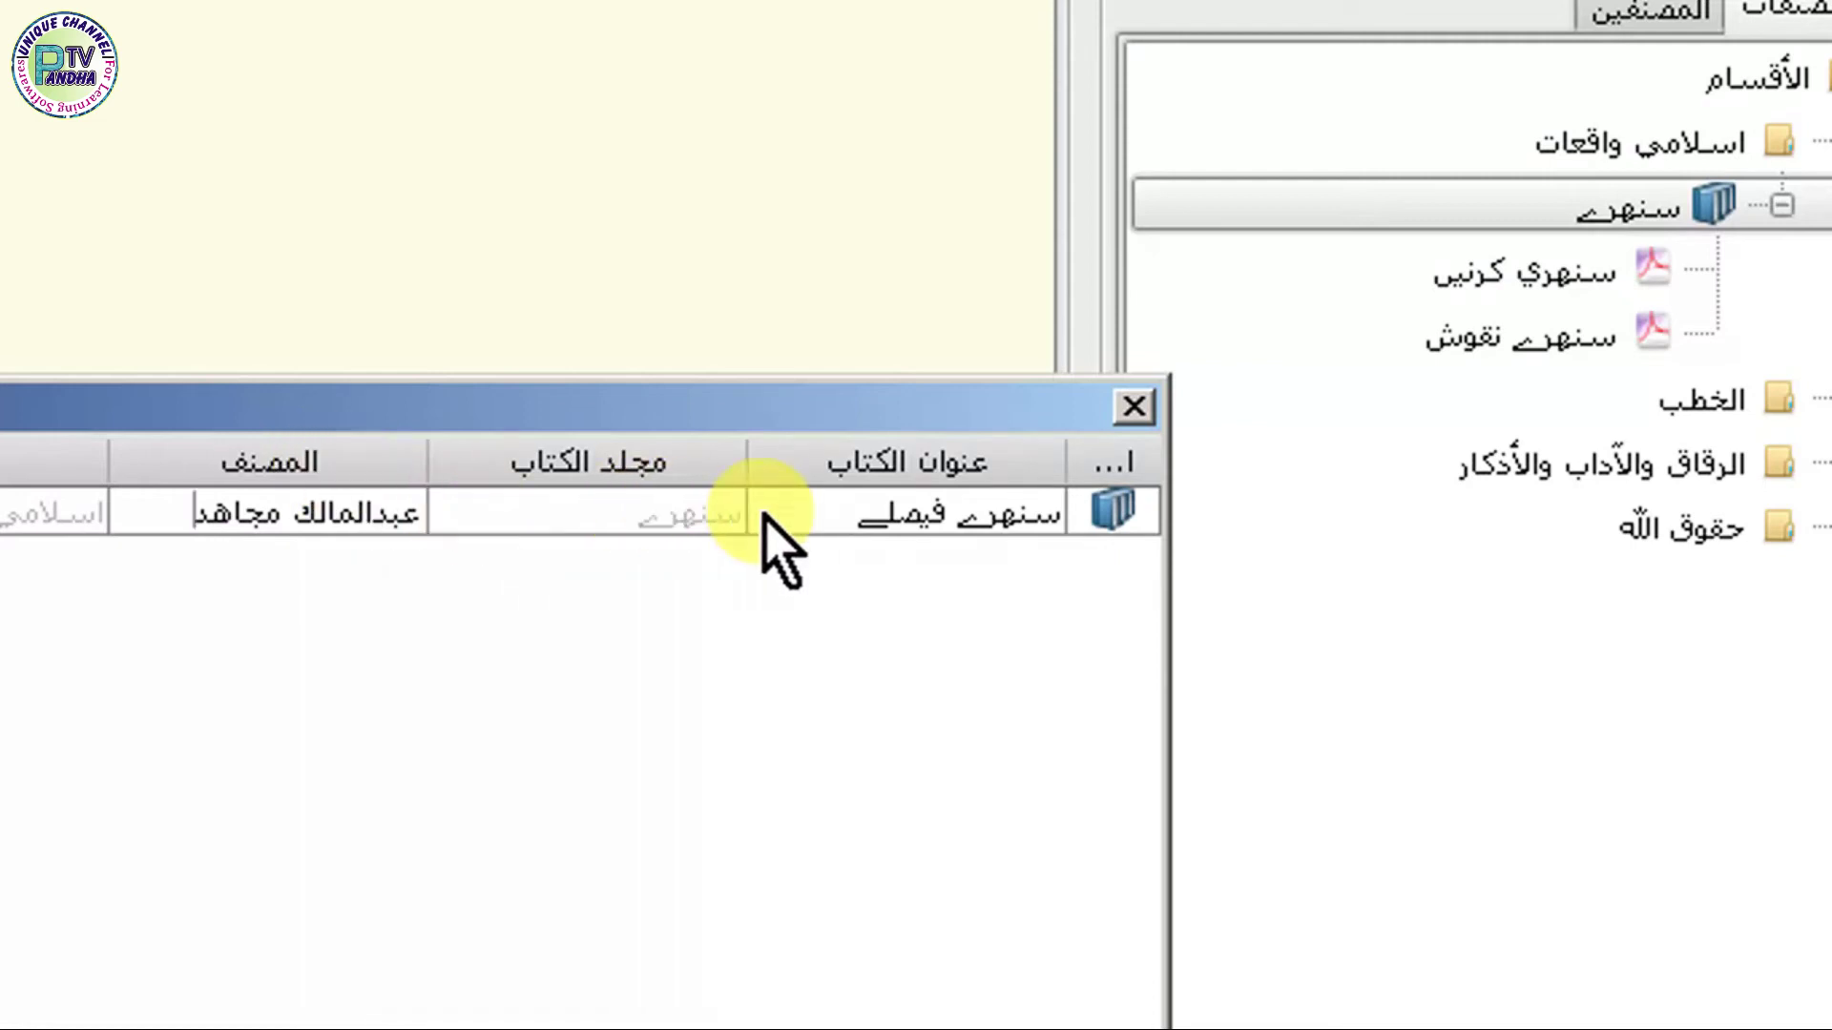
- Import سنهرے فيصلے into the سنهرے folder and expand اسلامي واقعات and سنهرے to check the folder's books
click(791, 514)
click(791, 515)
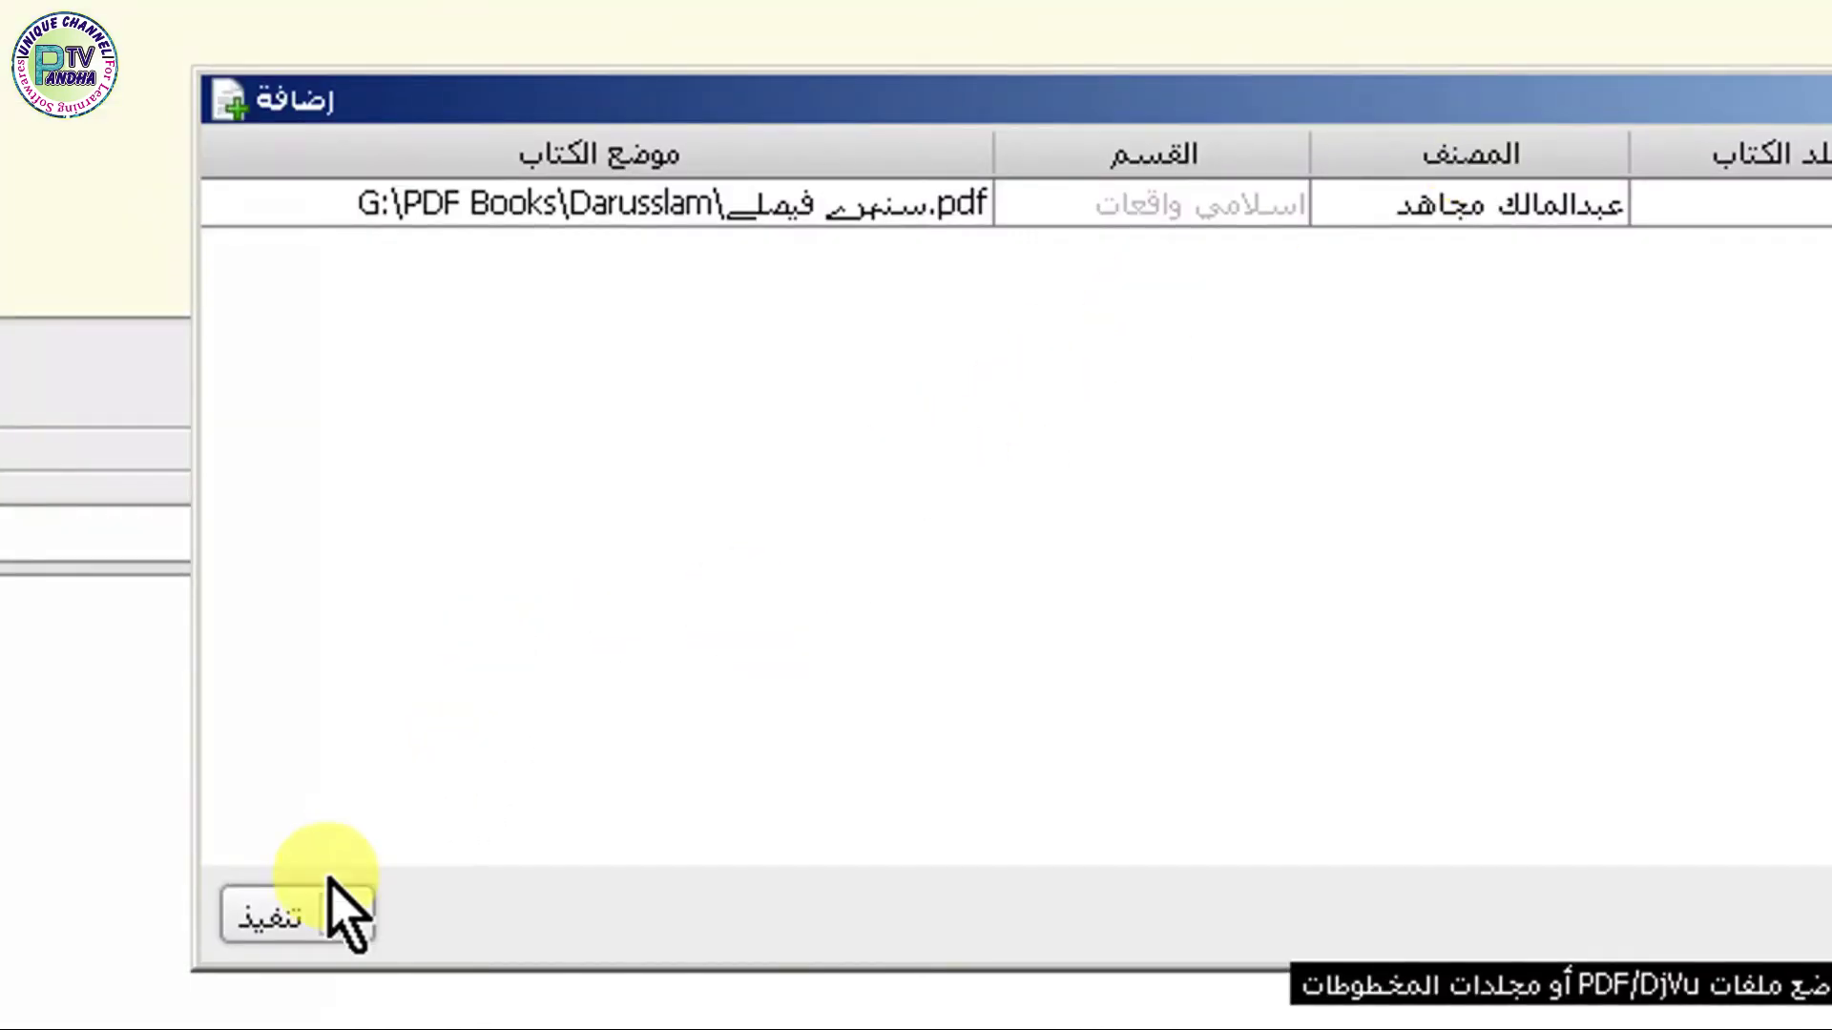
click(330, 907)
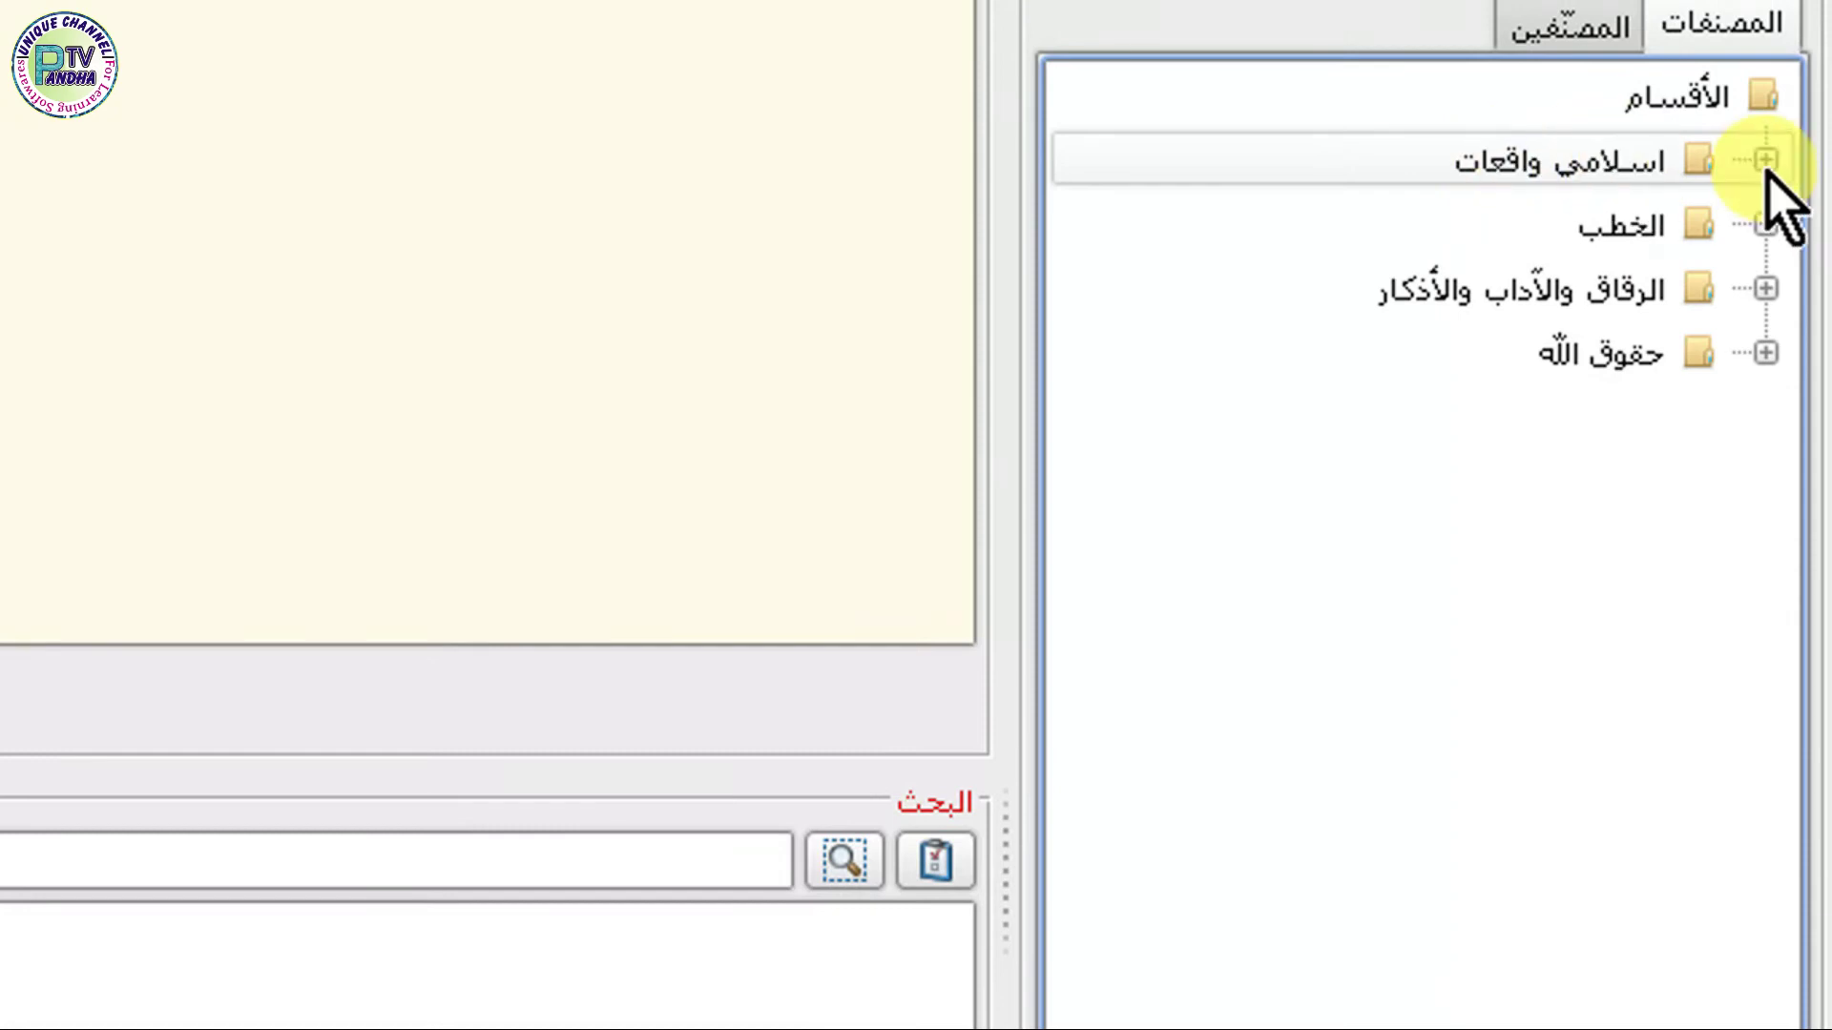
click(1766, 158)
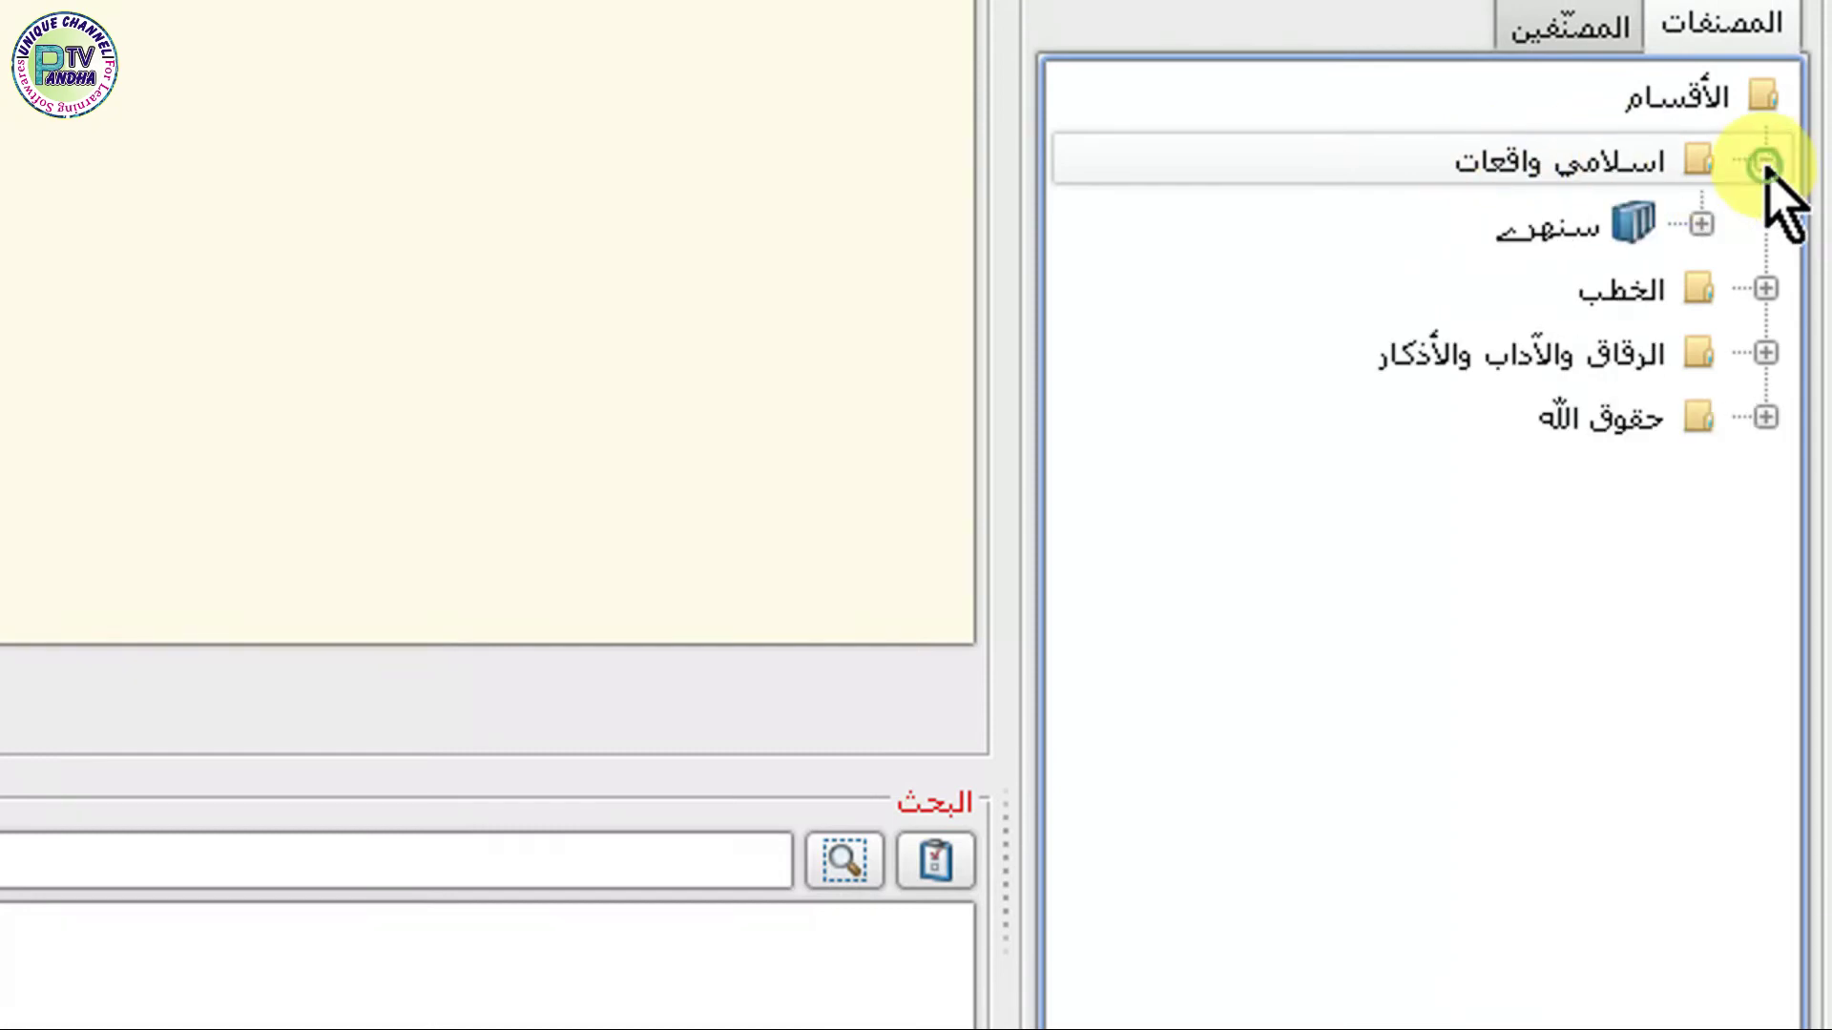
click(1703, 224)
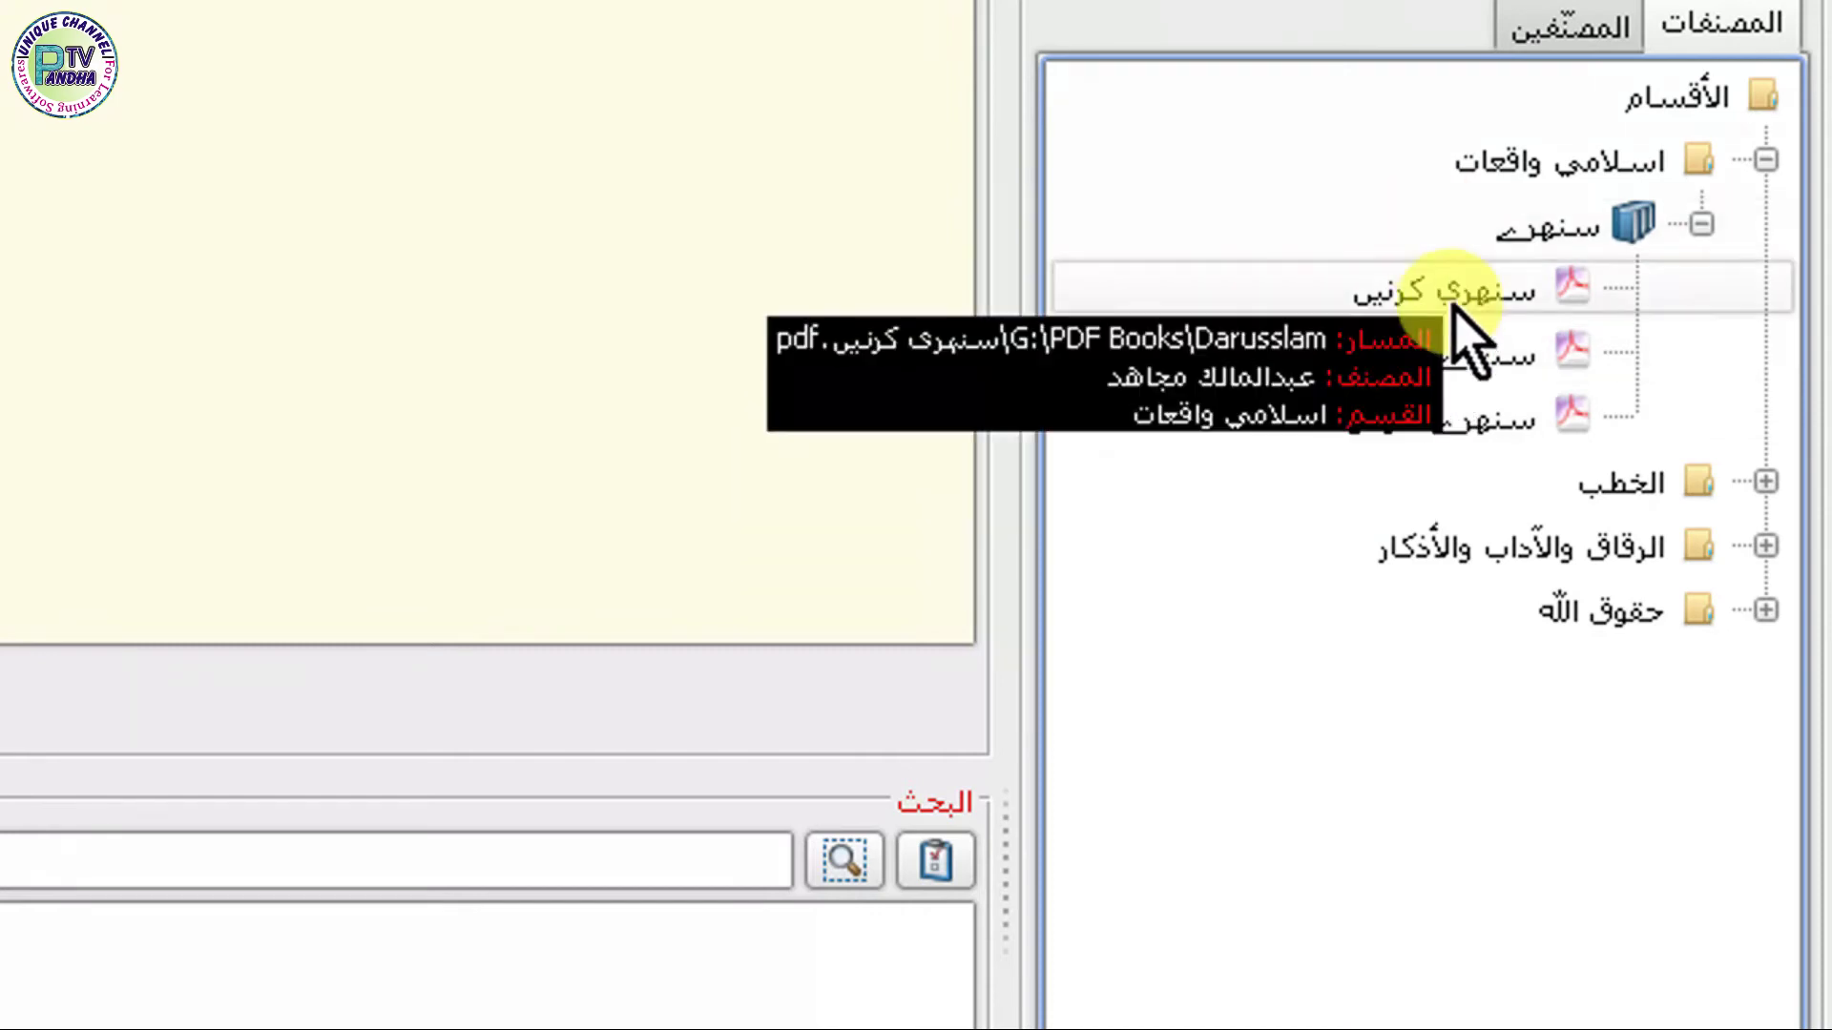
click(1702, 225)
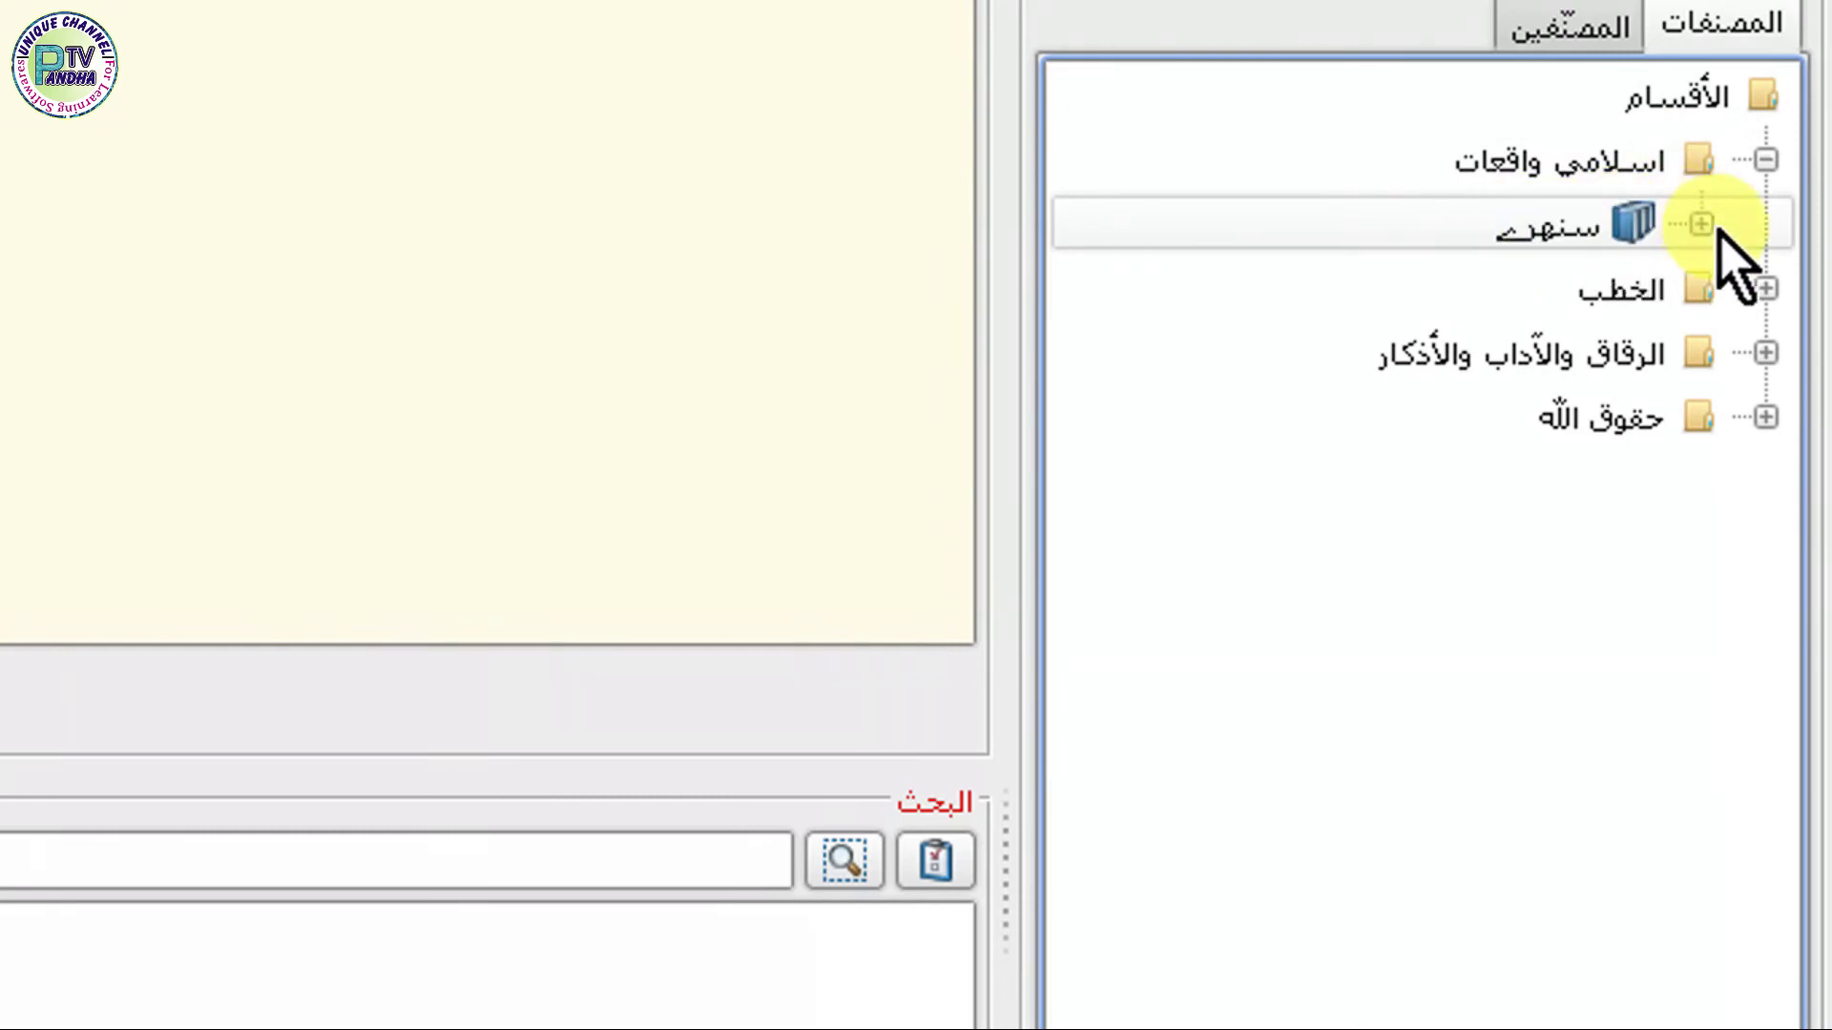
- Start adding a book to the اسلامي واقعات category and choose Tajalliat e Nubuwat.pdf from New Volume > PDF Books > Darusslam
right_click(1712, 162)
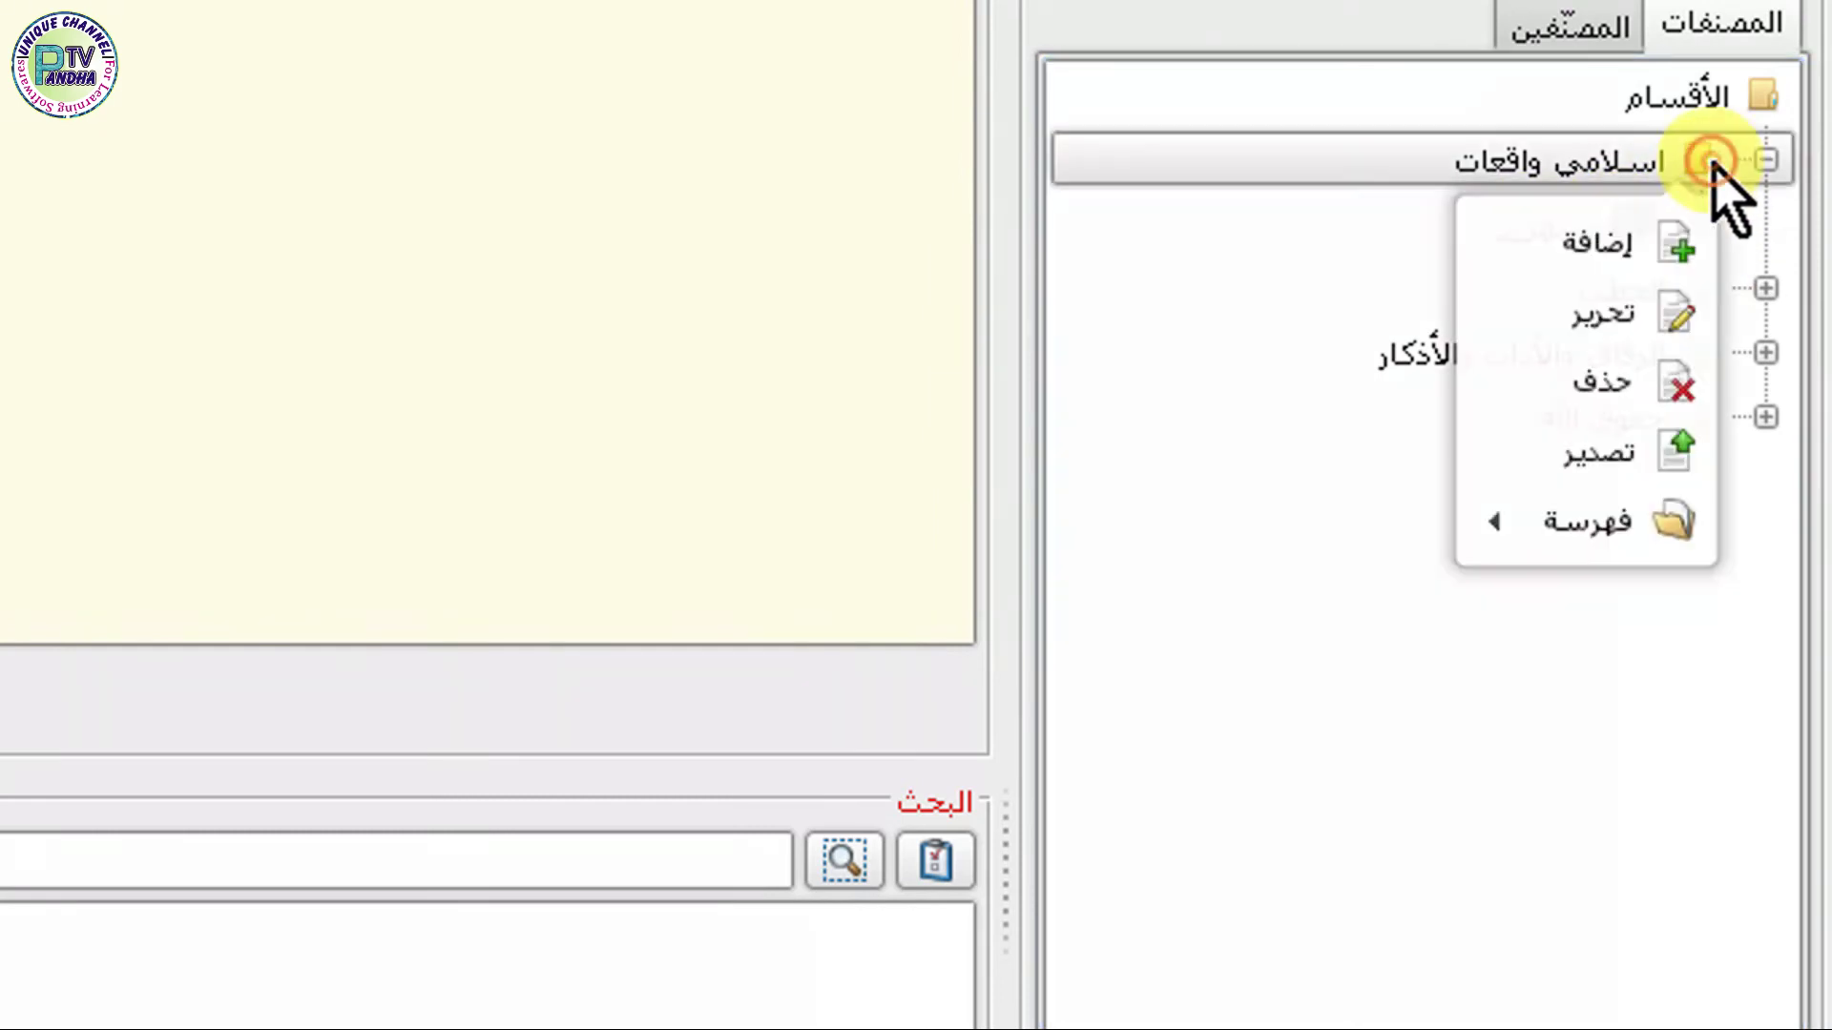
click(1666, 246)
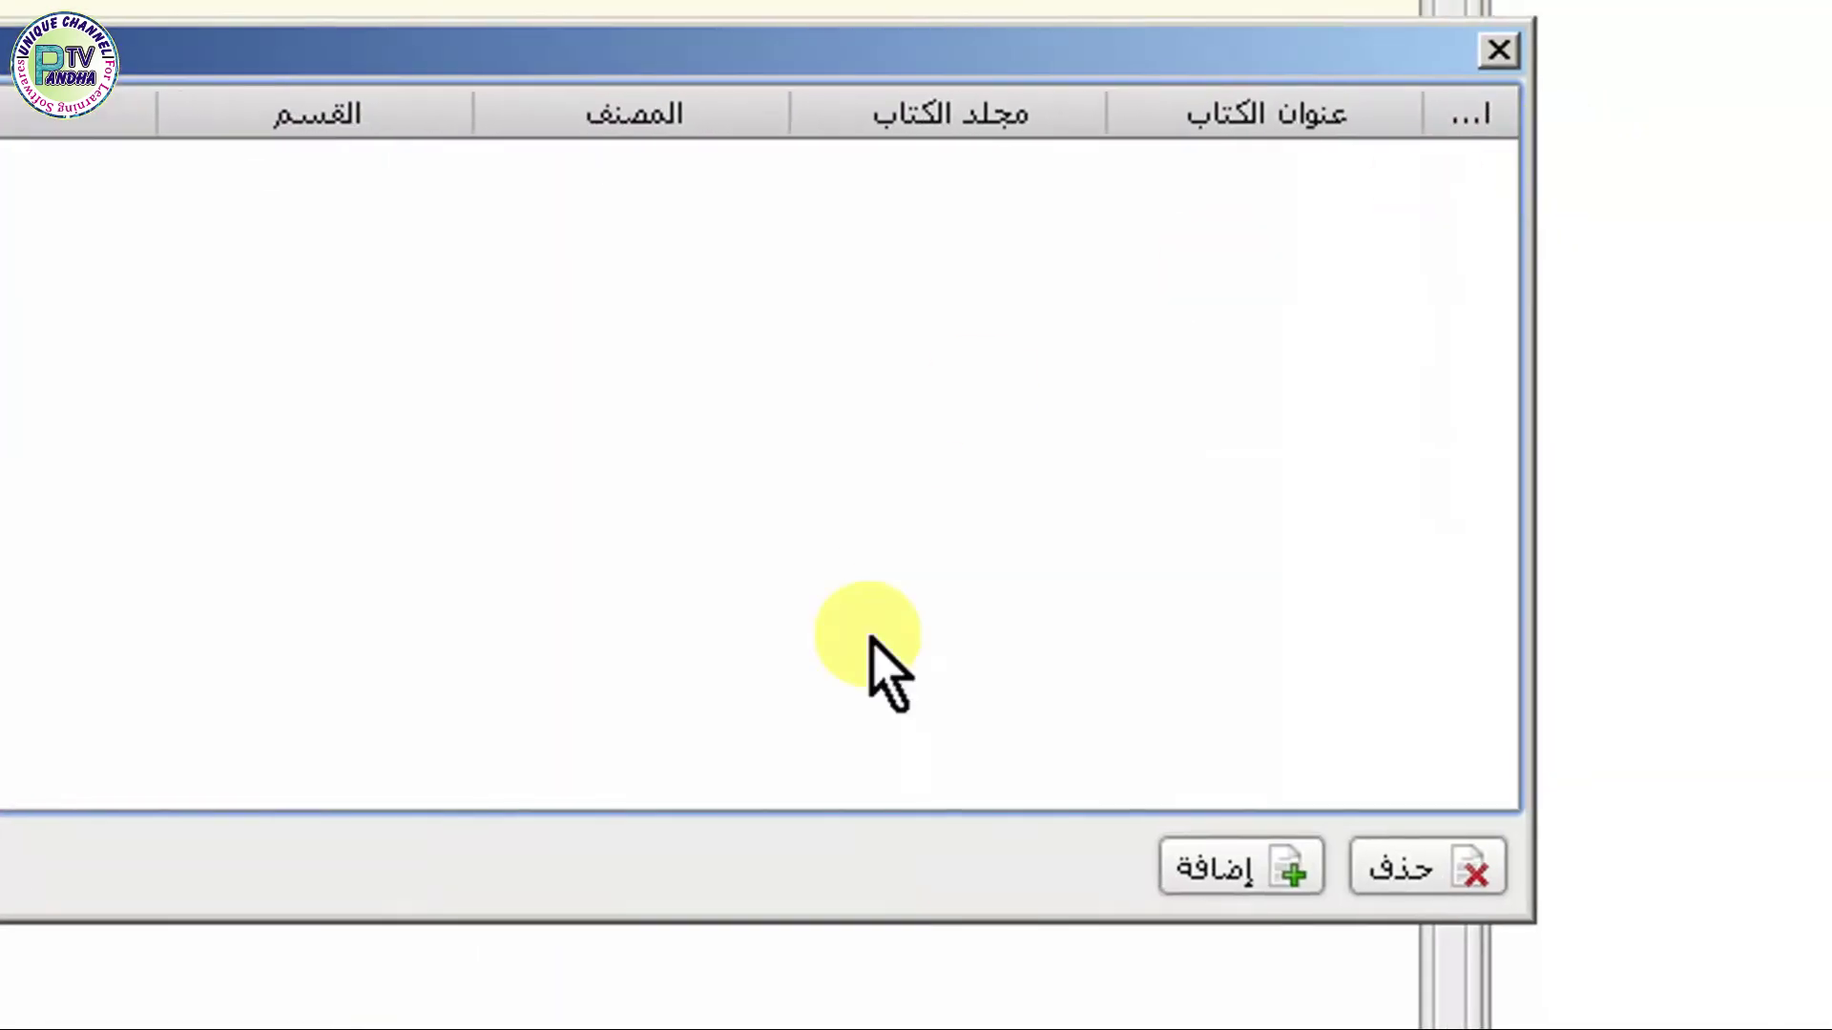
click(1226, 869)
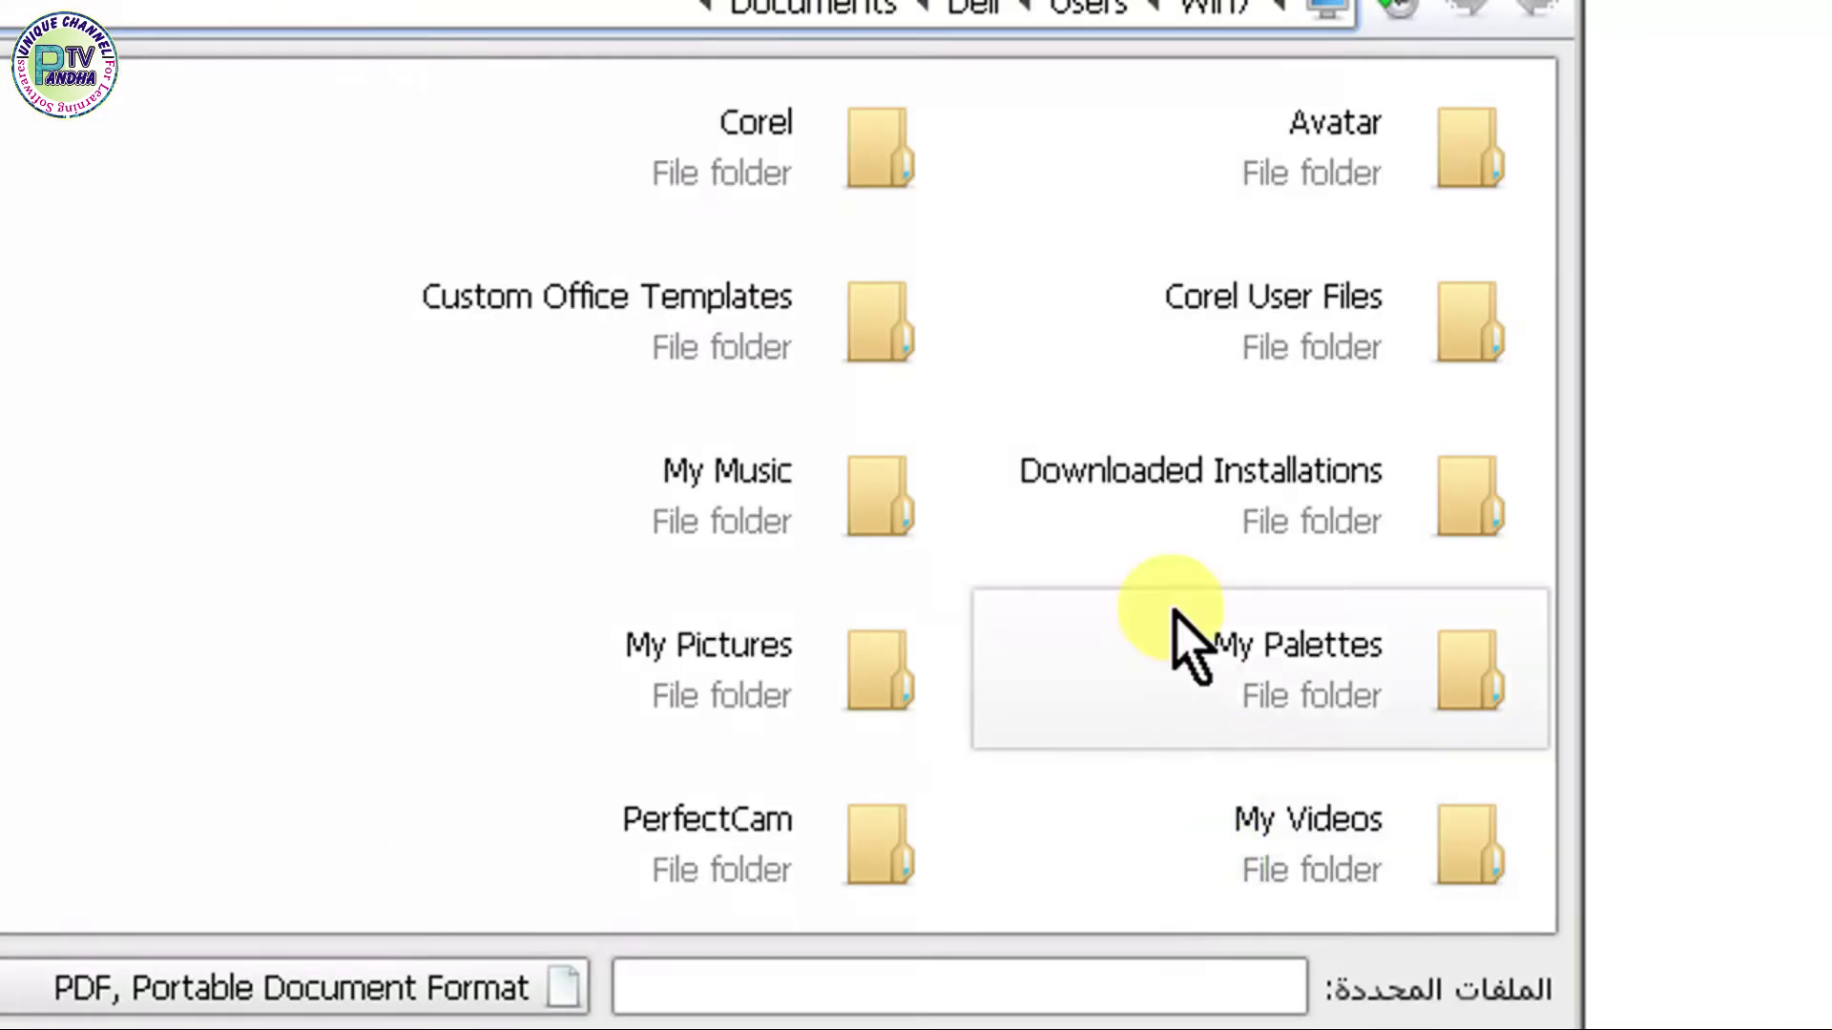
click(610, 145)
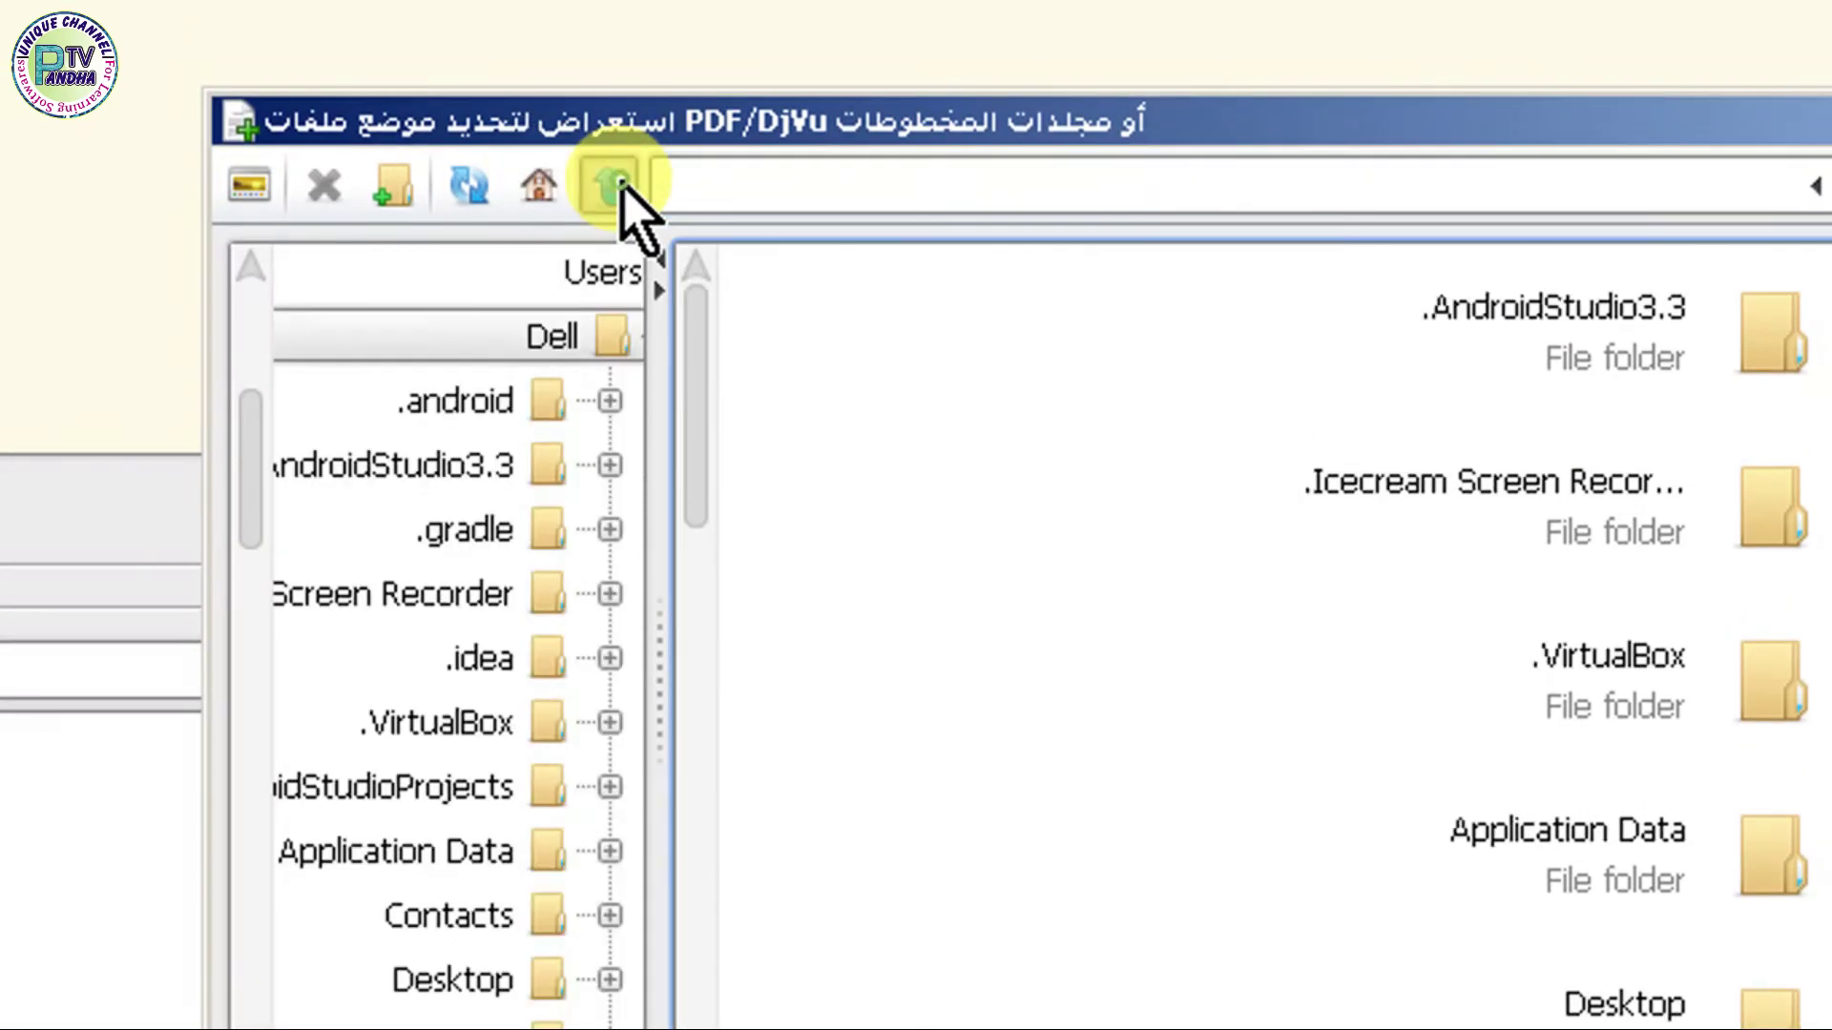
click(611, 145)
double_click(1557, 482)
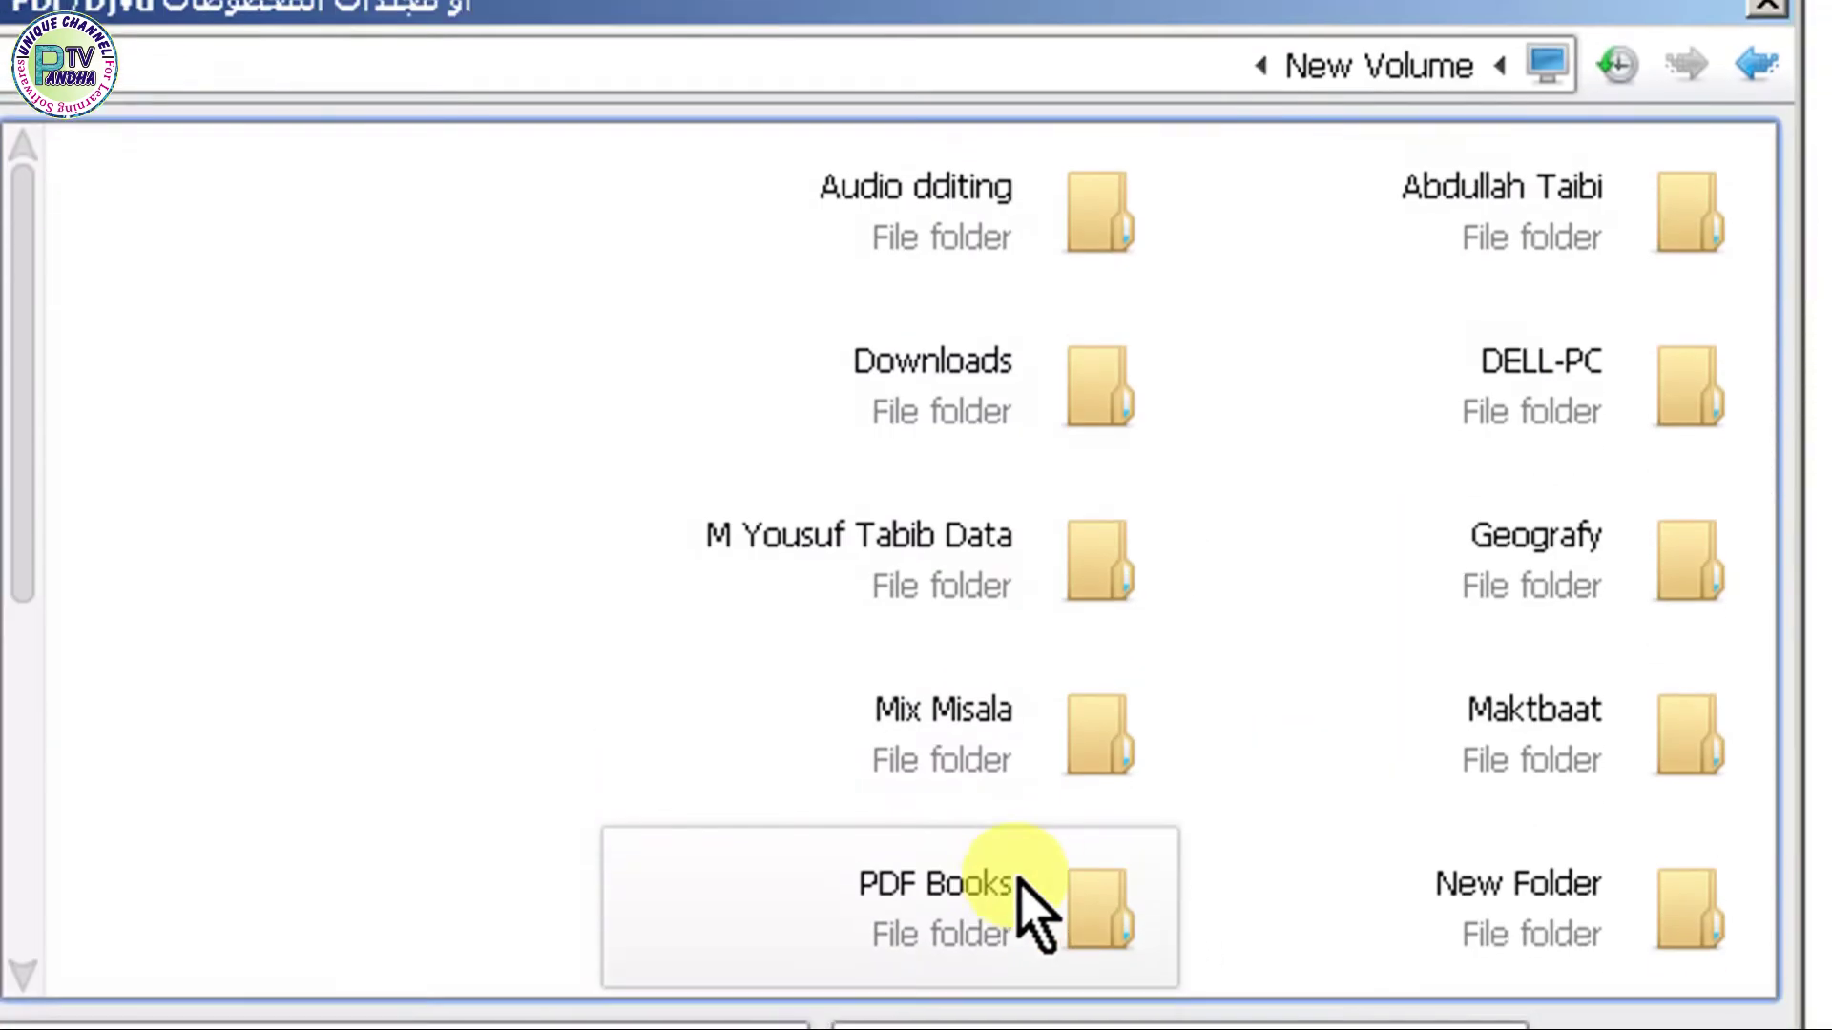
double_click(1031, 906)
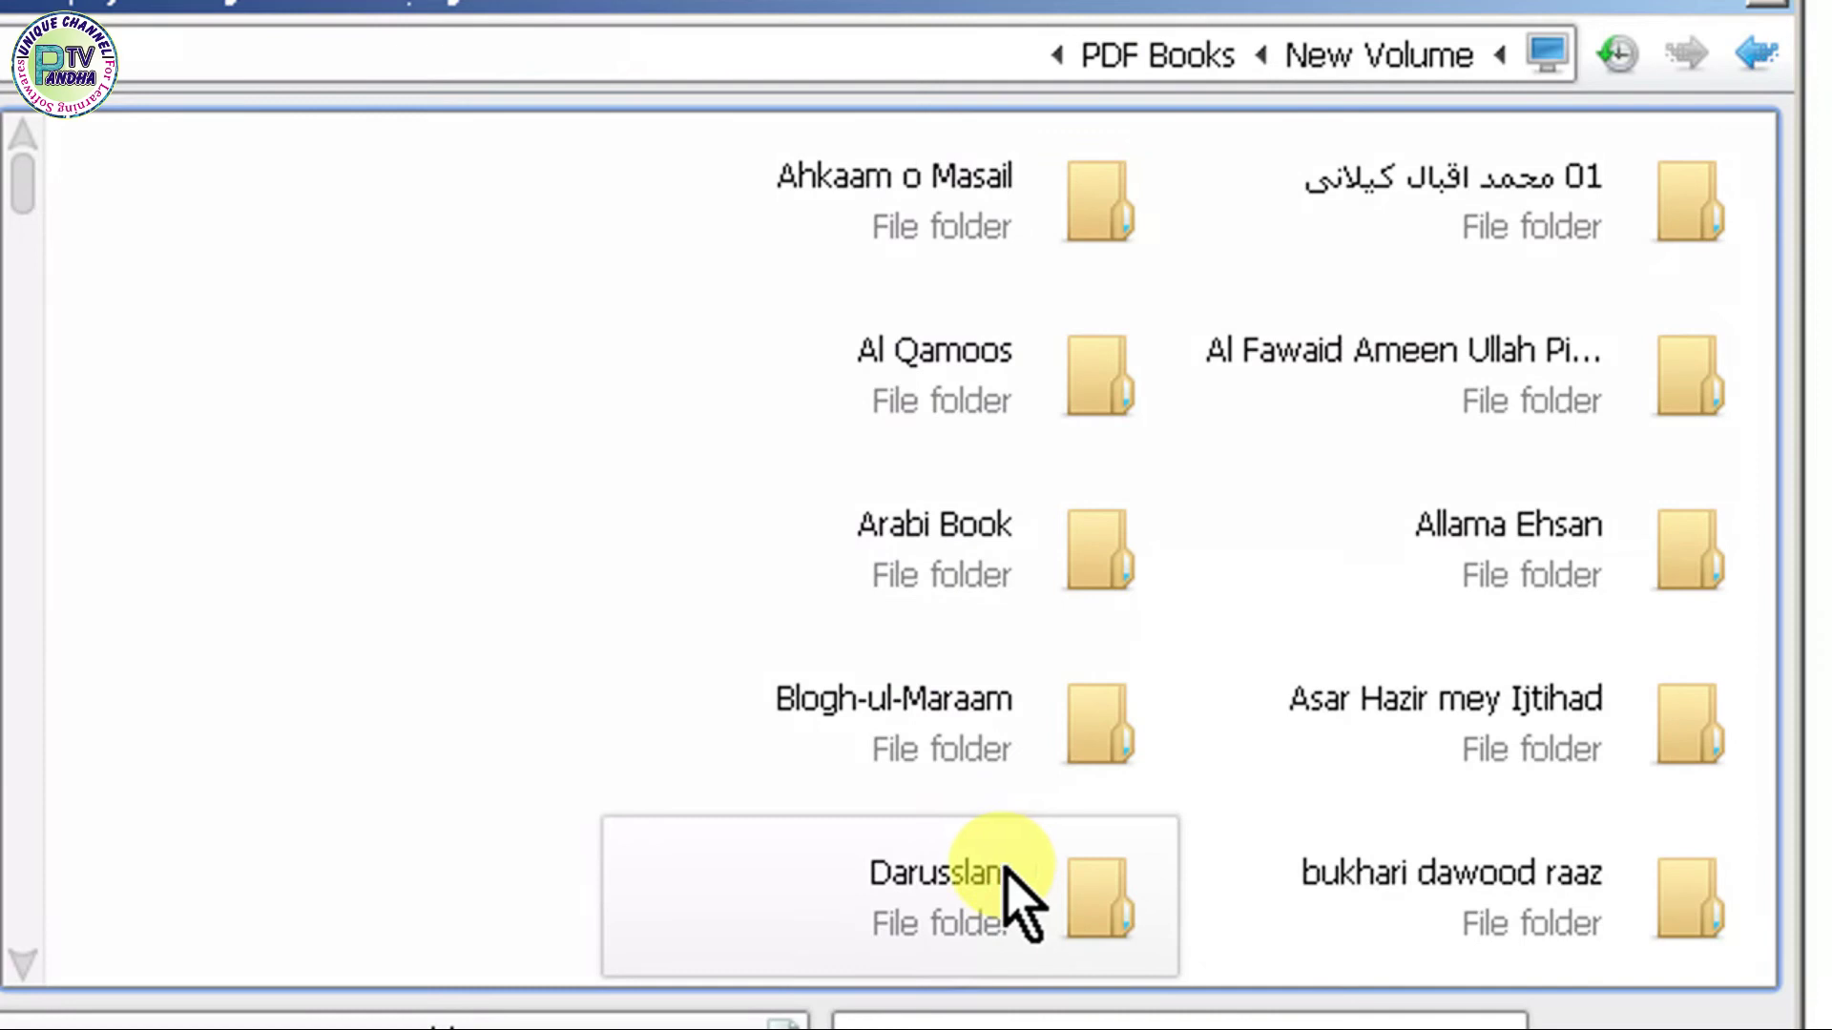
double_click(992, 907)
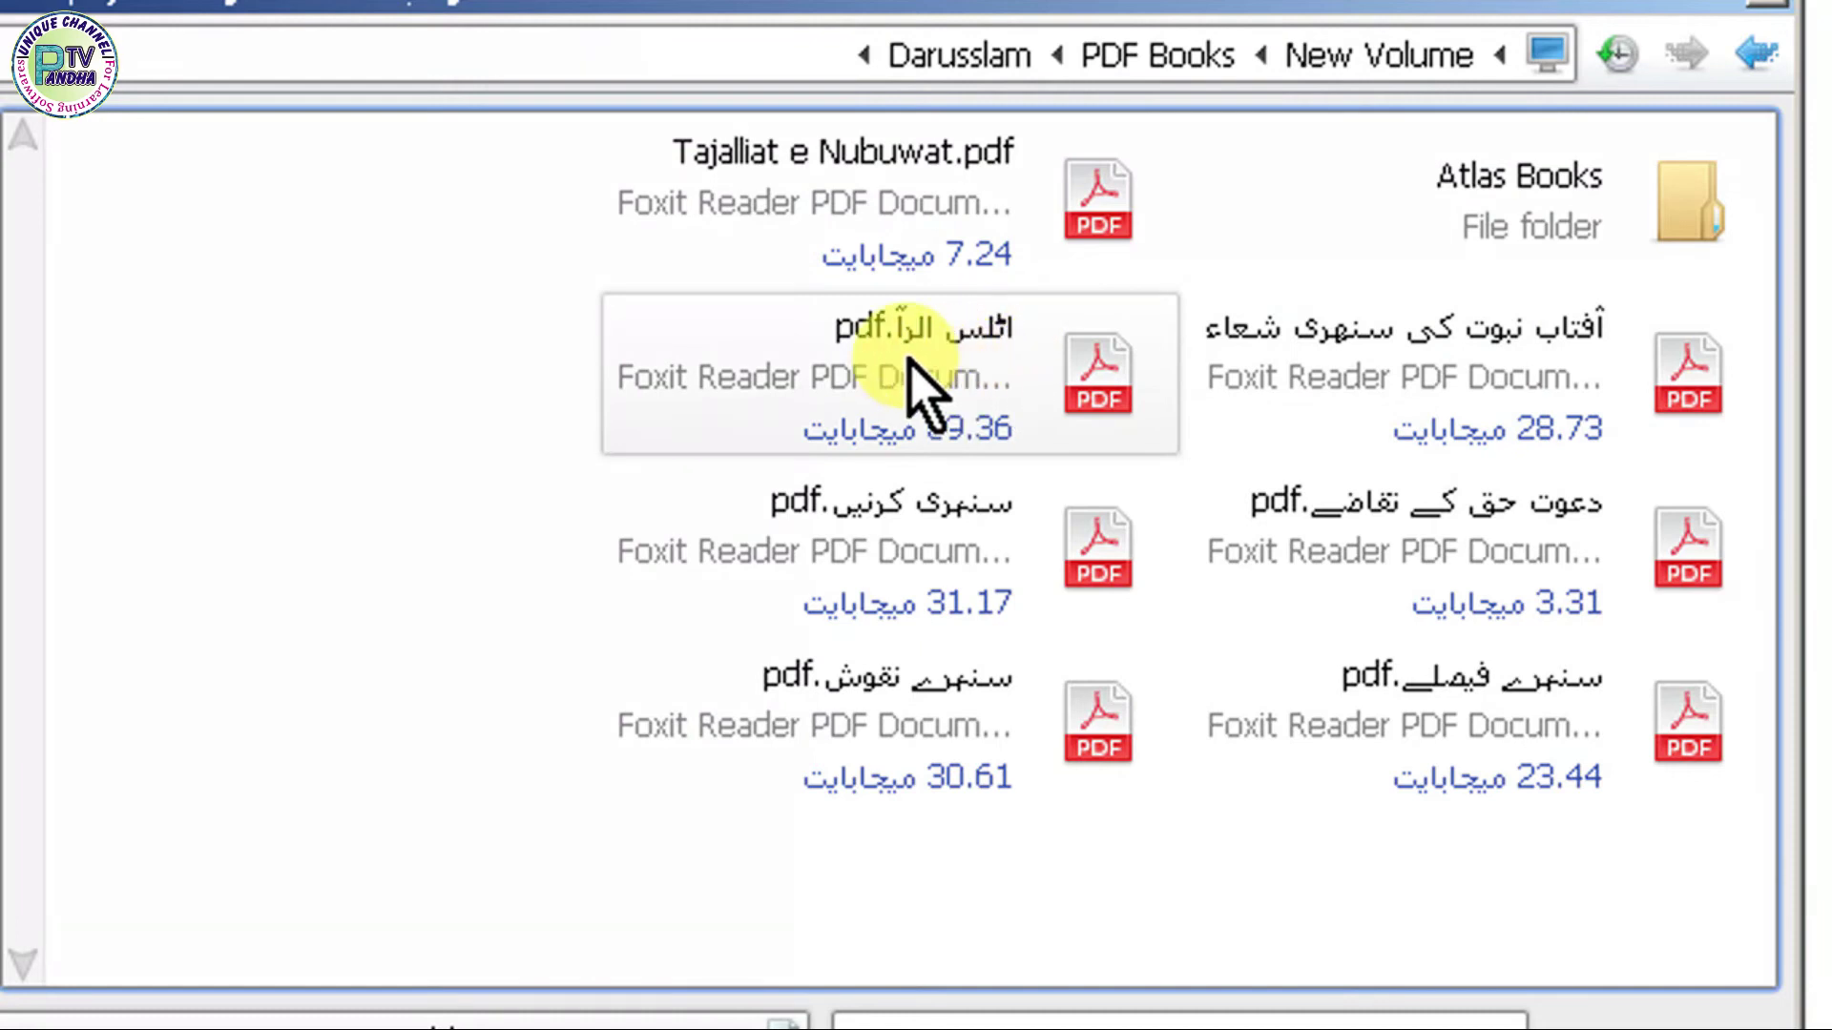
double_click(906, 218)
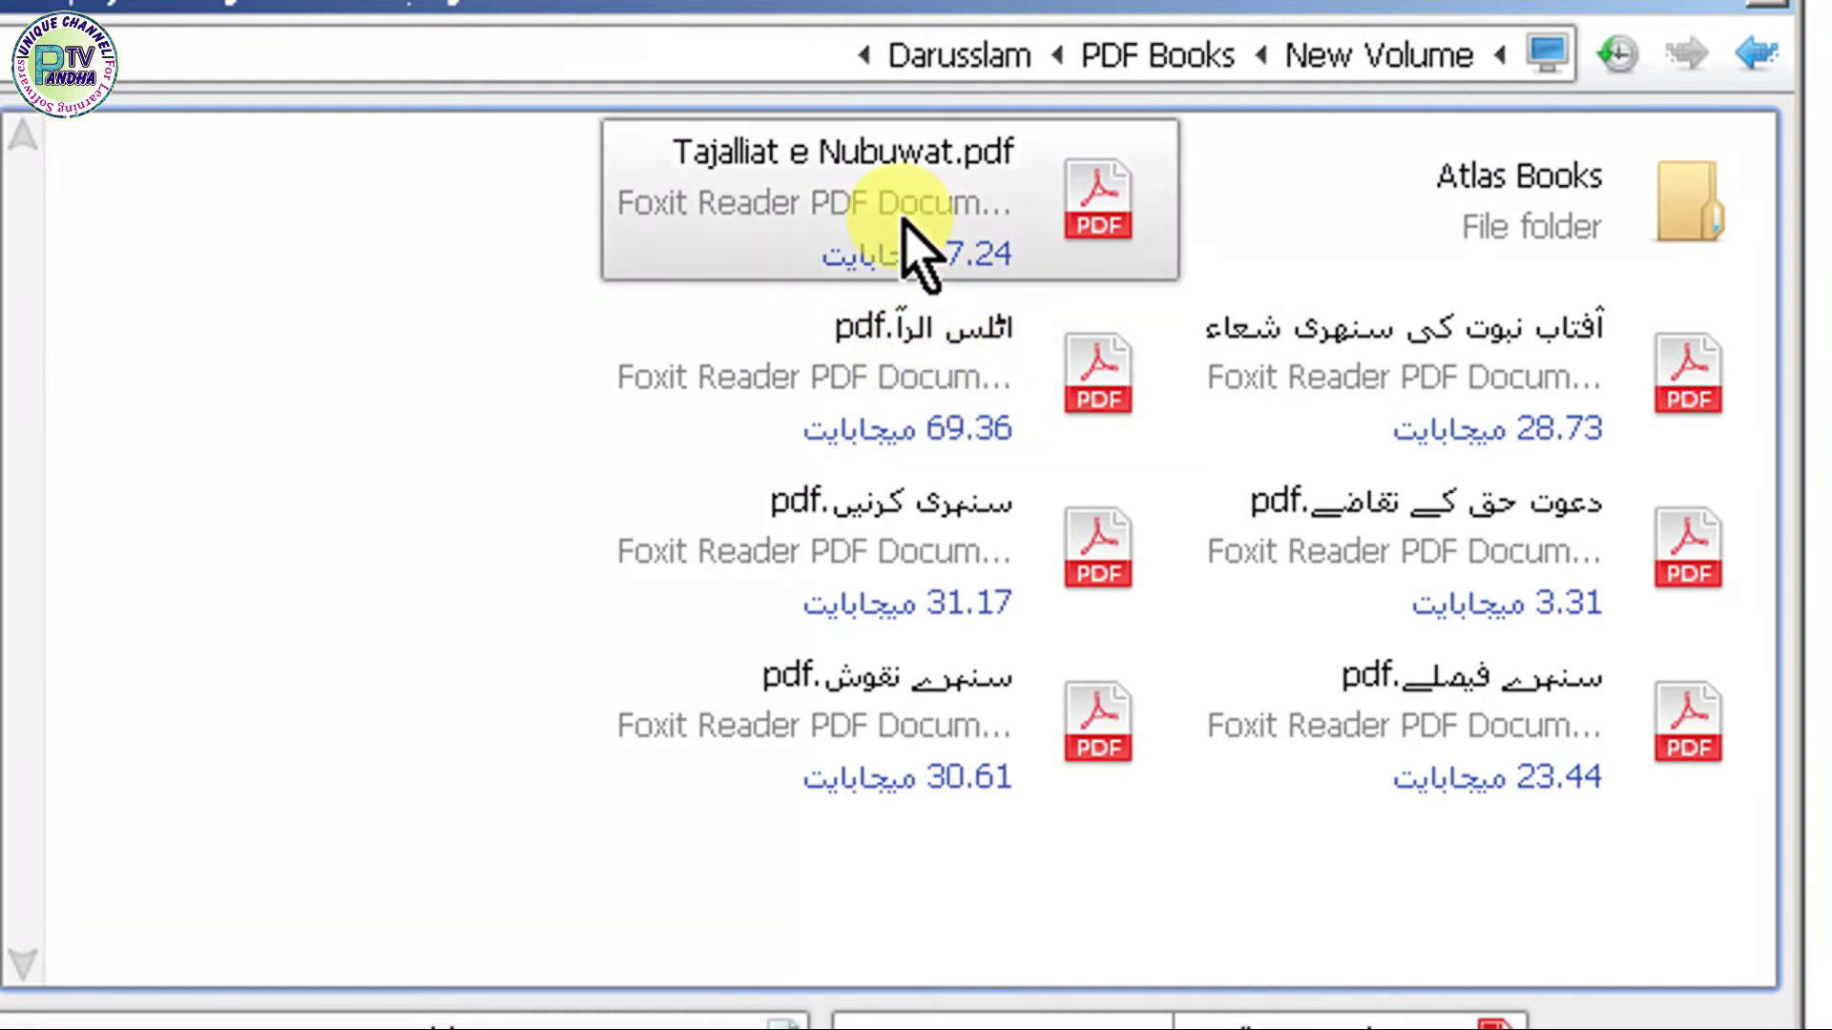
- Enter تجليات نبوت as the book title, سيرت as the book folder (مجلد الكتاب), and the author's full name
click(1496, 216)
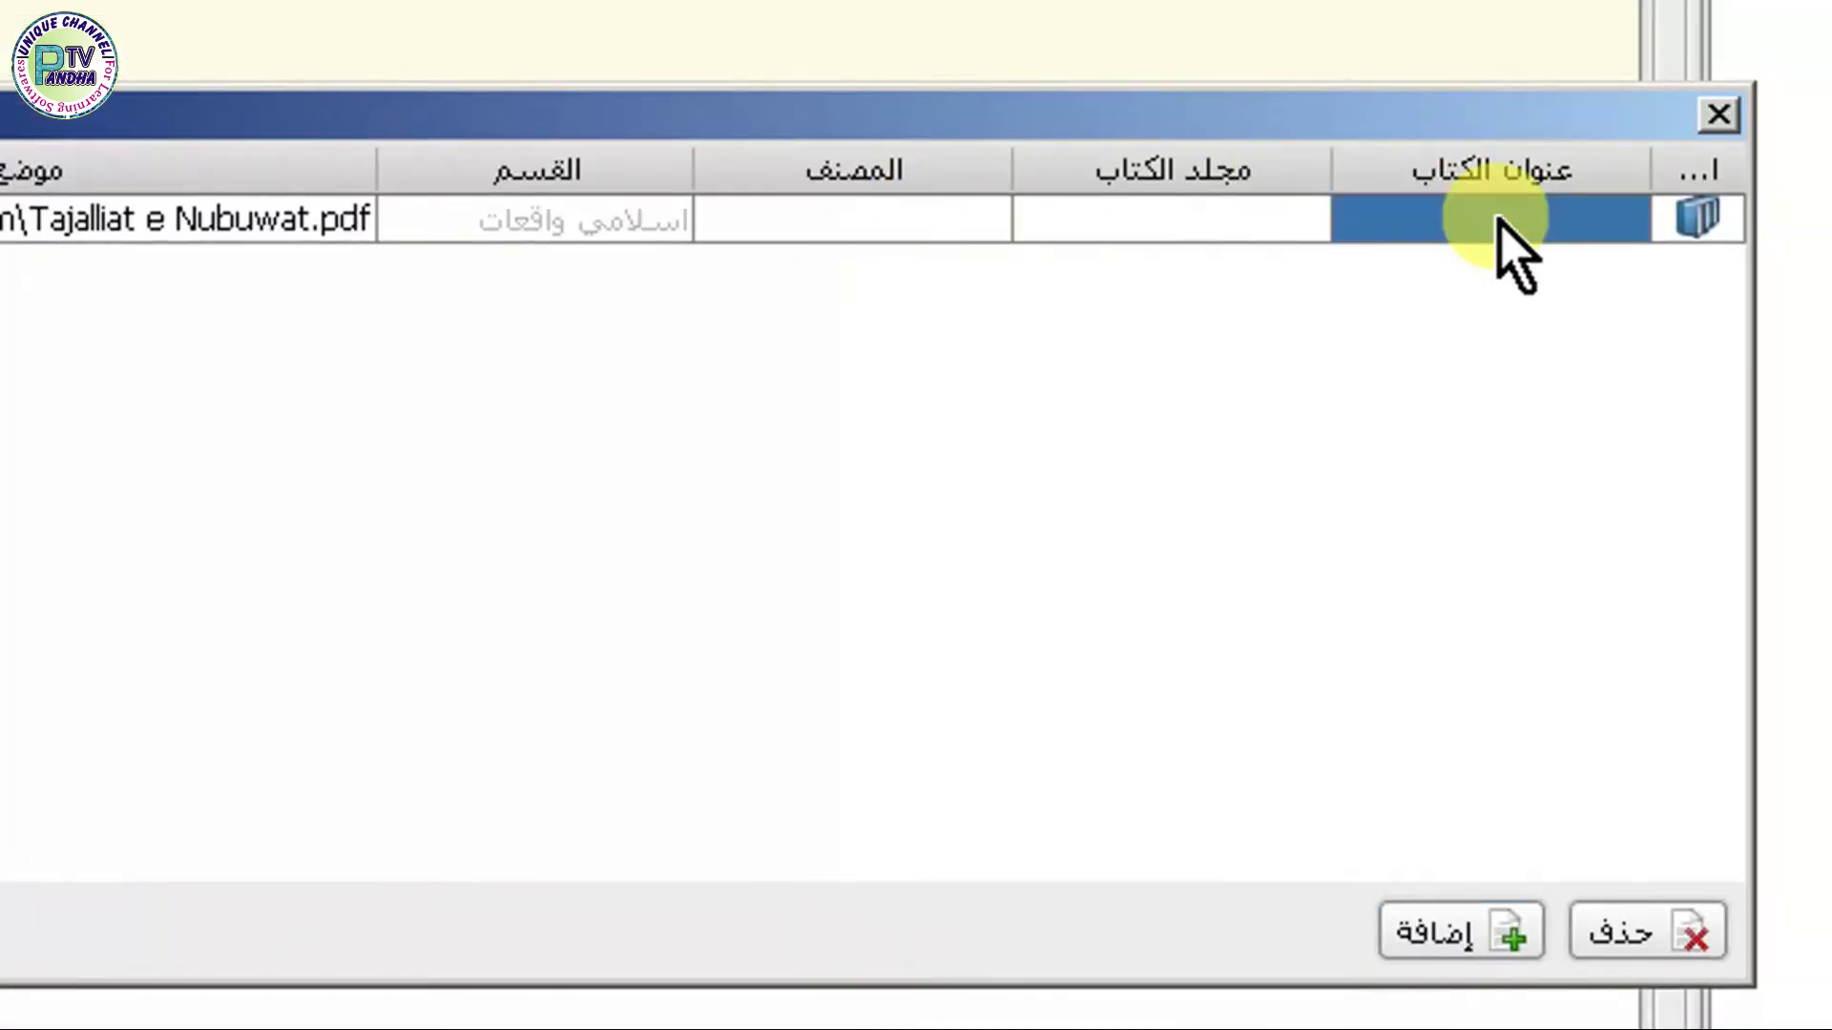
click(1496, 218)
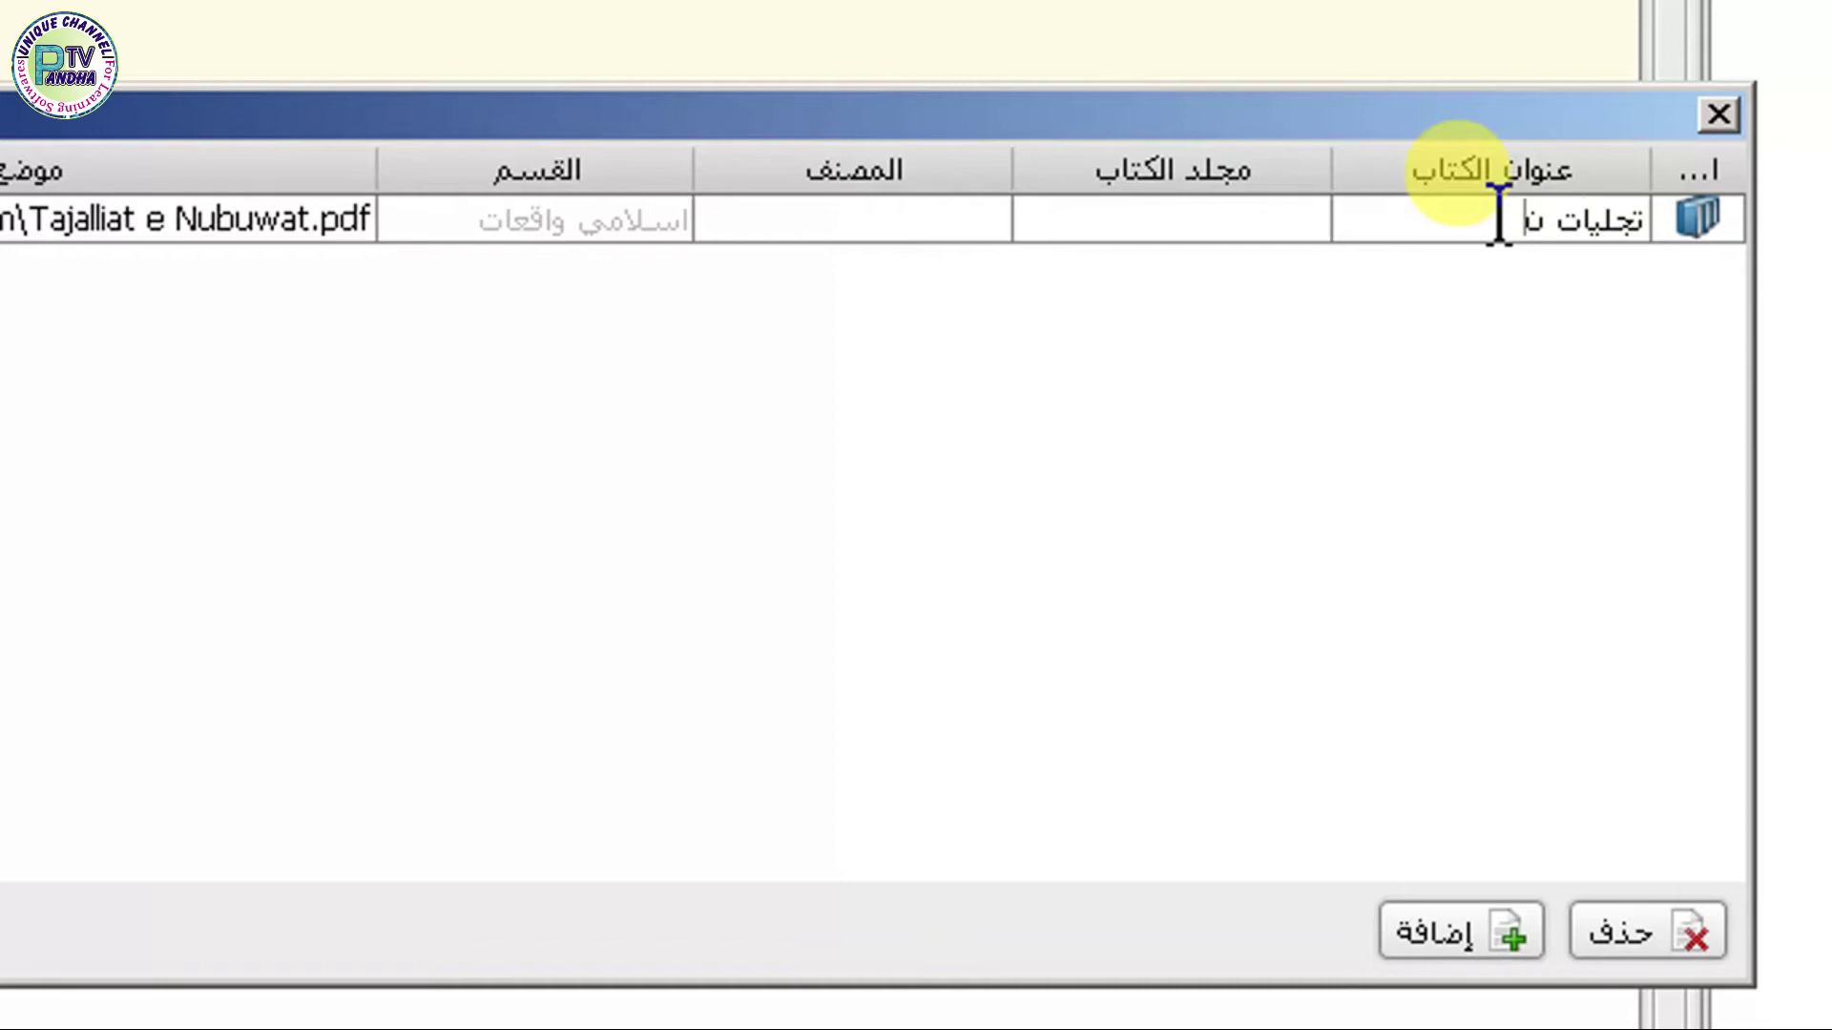
click(1221, 217)
click(1223, 214)
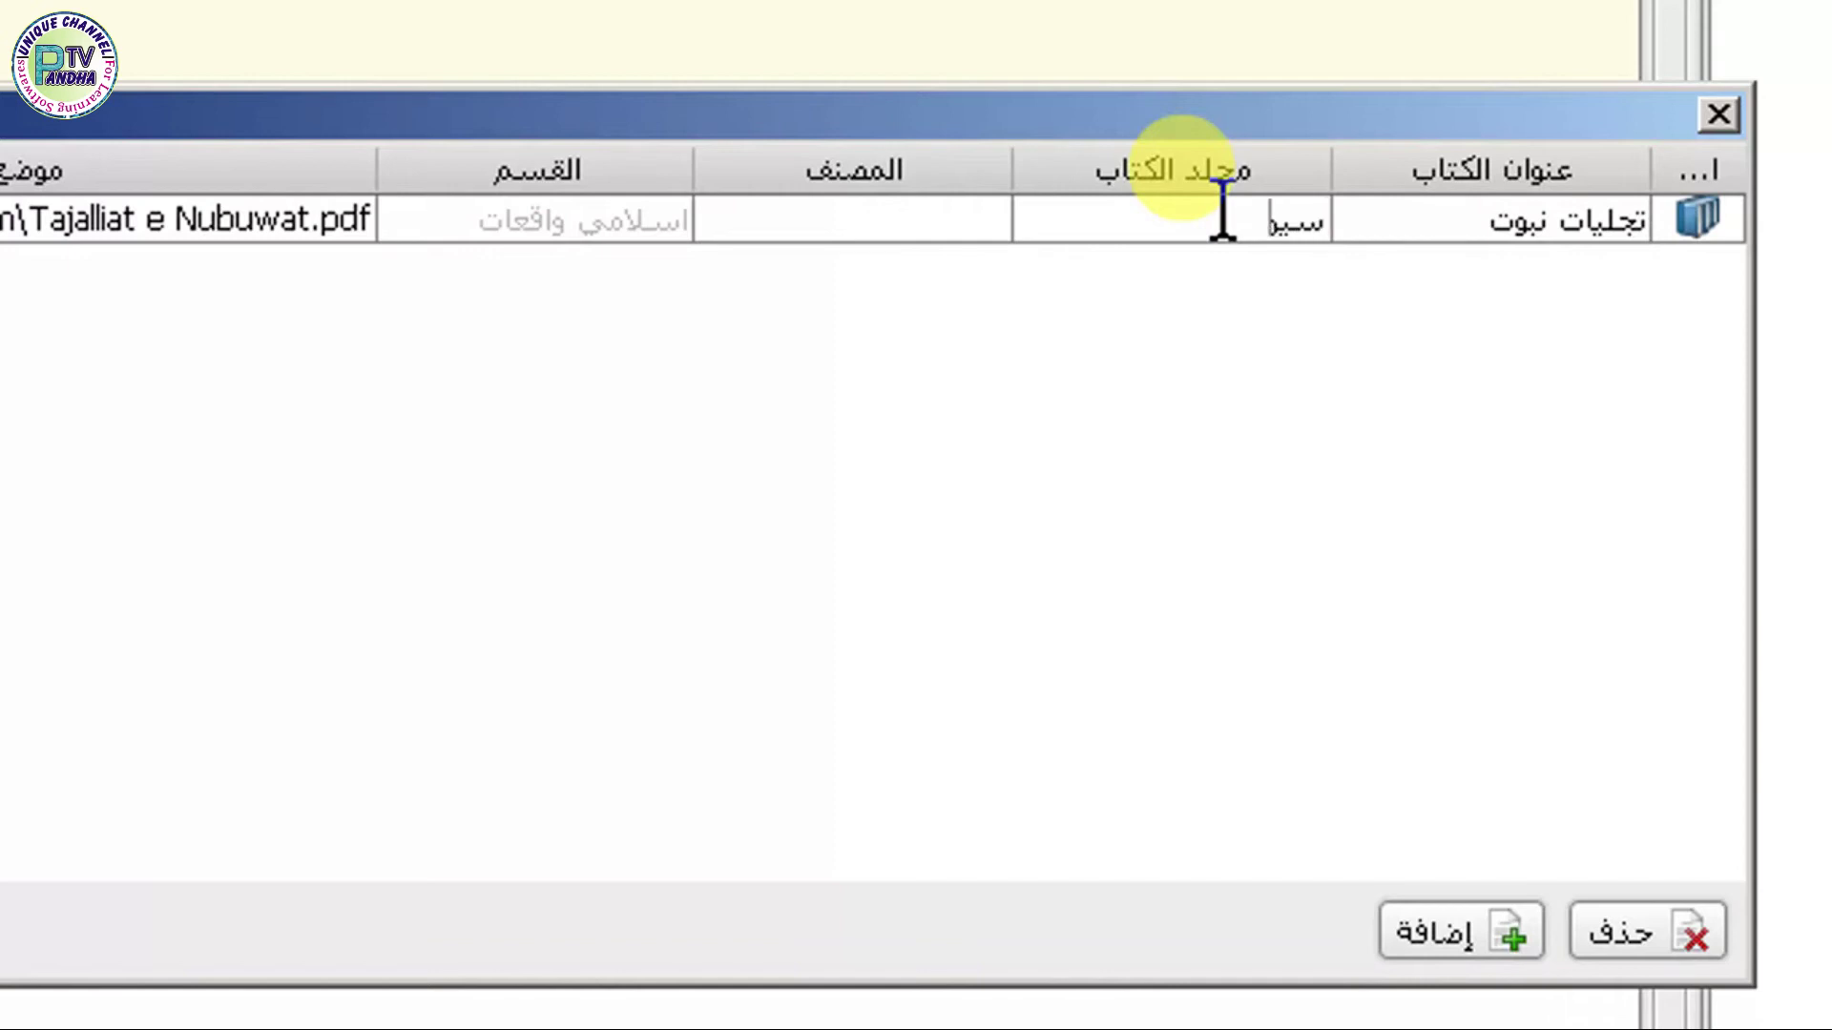
click(939, 218)
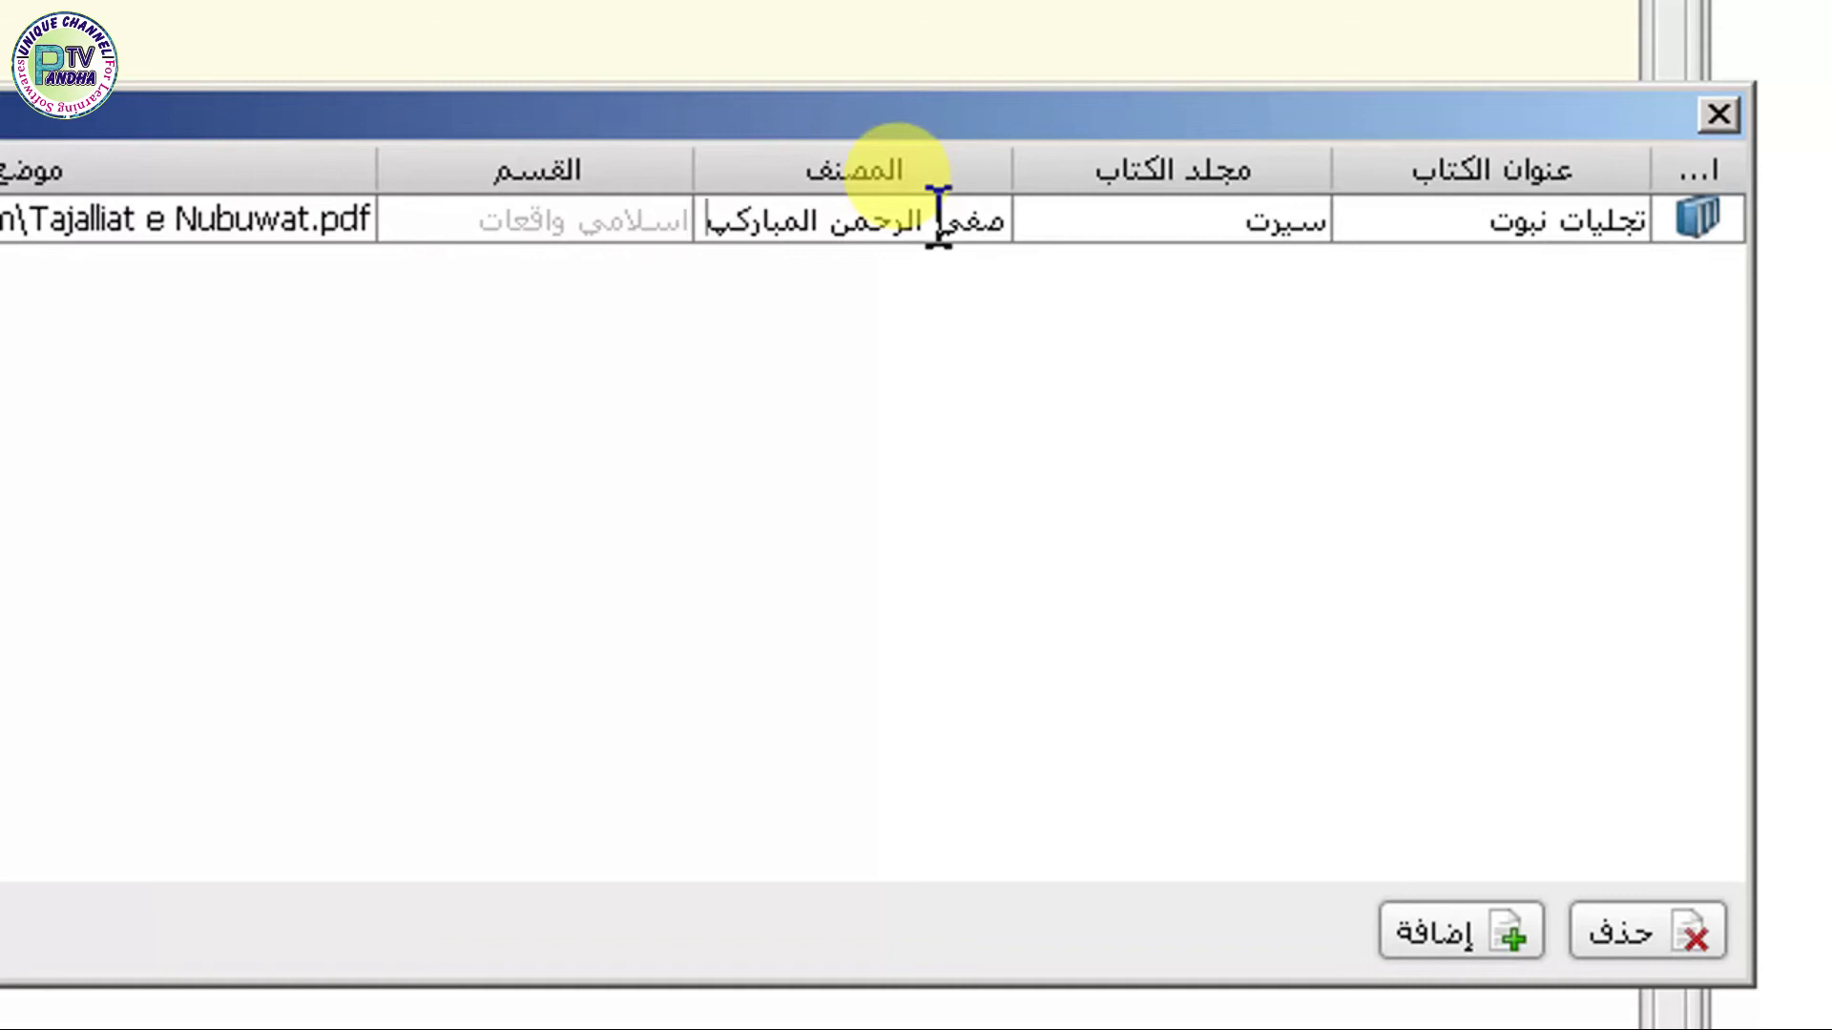
text(صفي الرحمن المباركفوري)
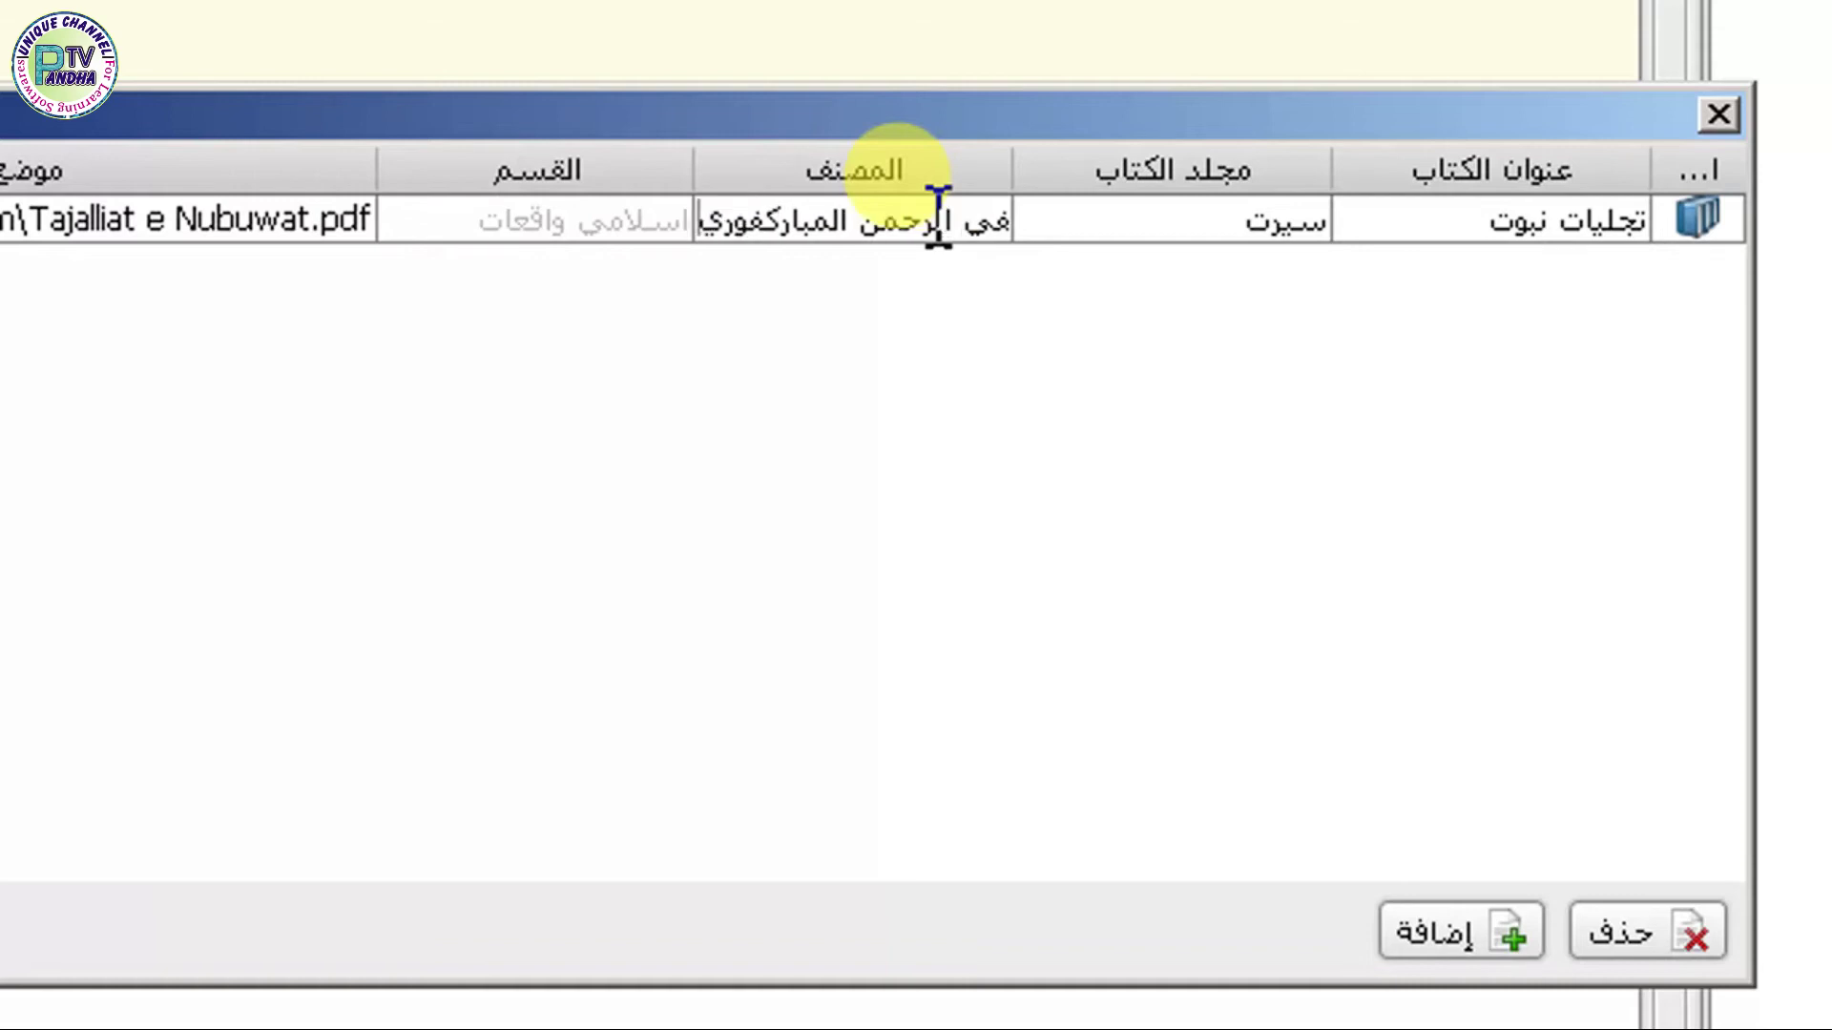
click(1433, 223)
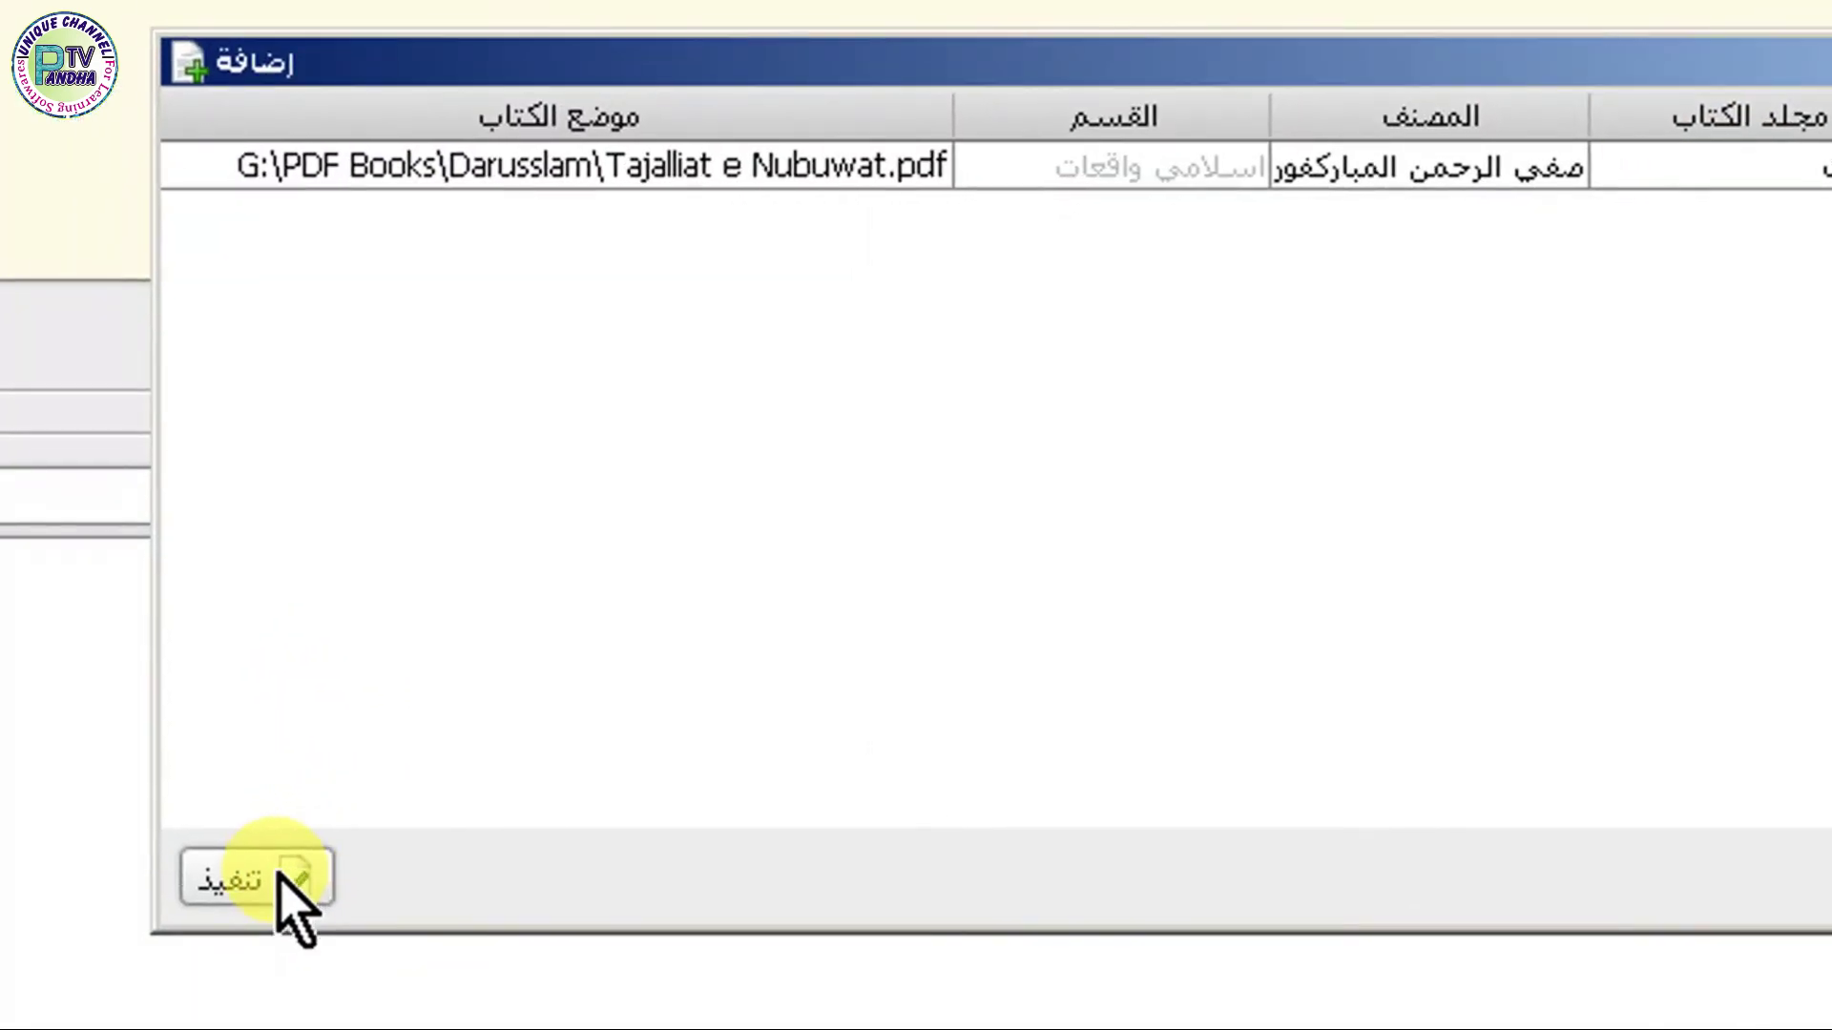
- Import تجليات نبوت and expand the اسلامي واقعات category to check its سيرت folder
click(291, 906)
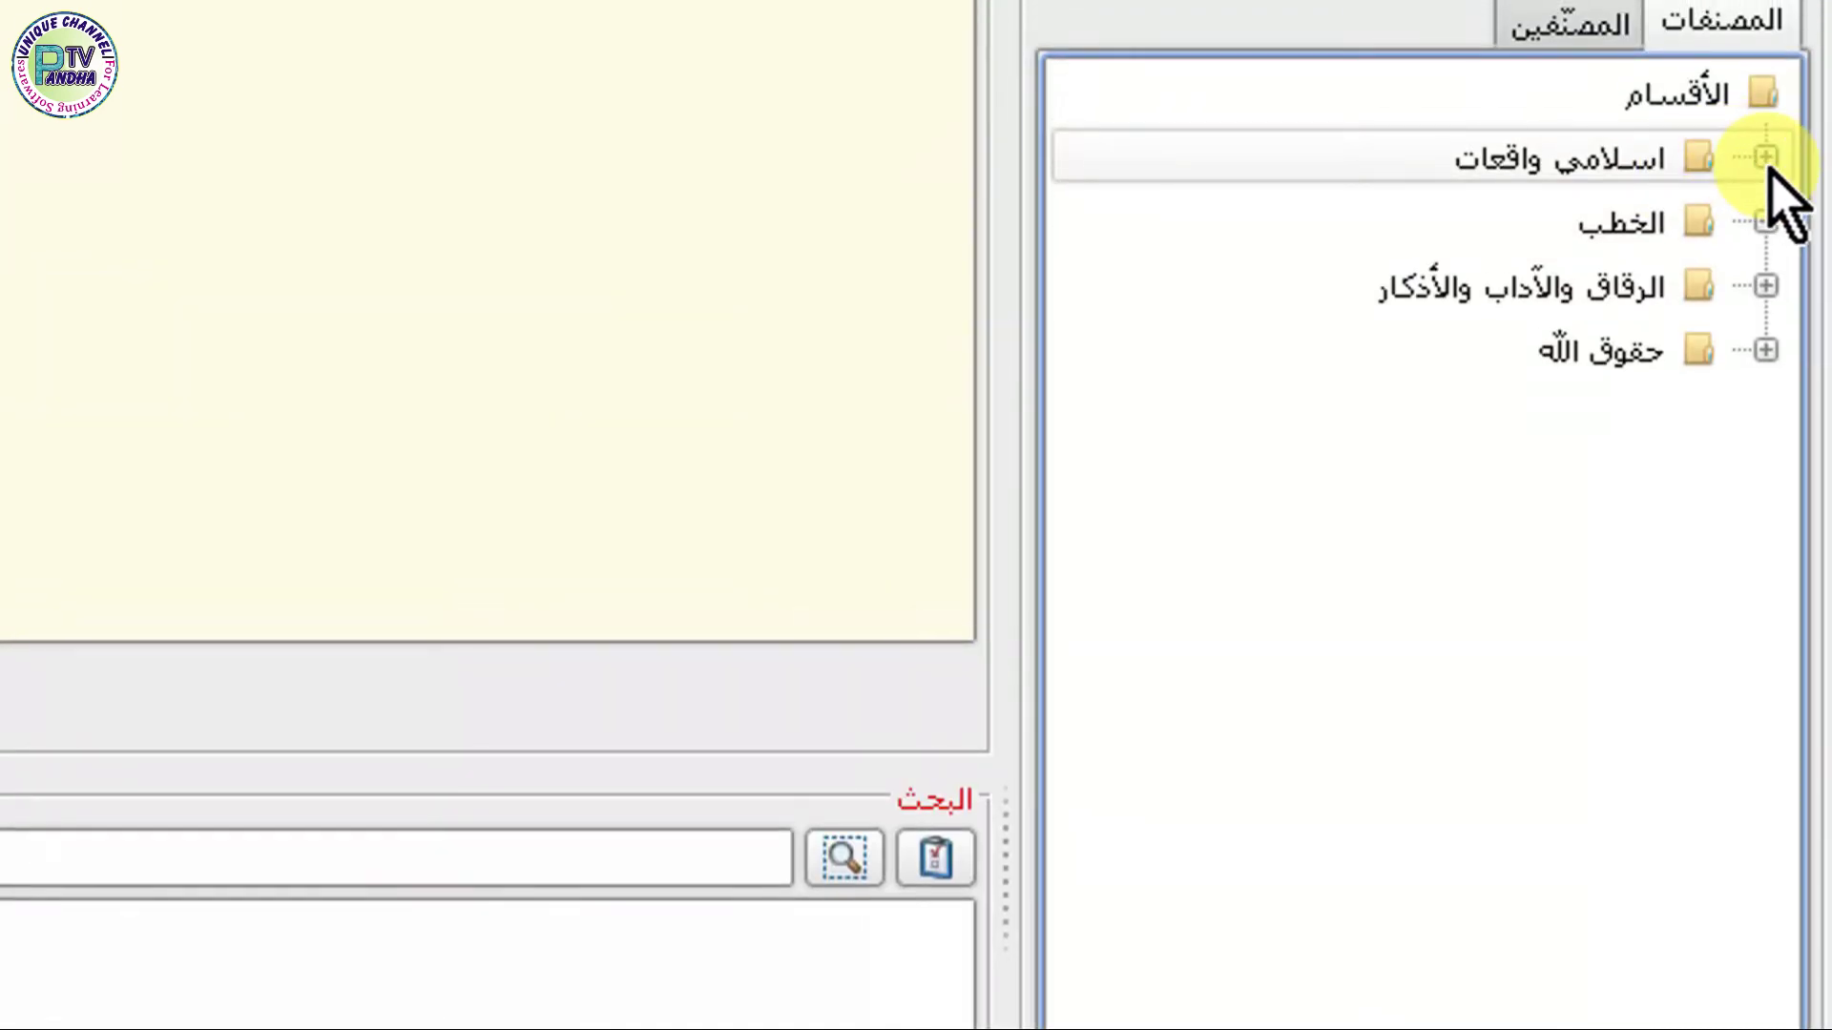
click(1766, 158)
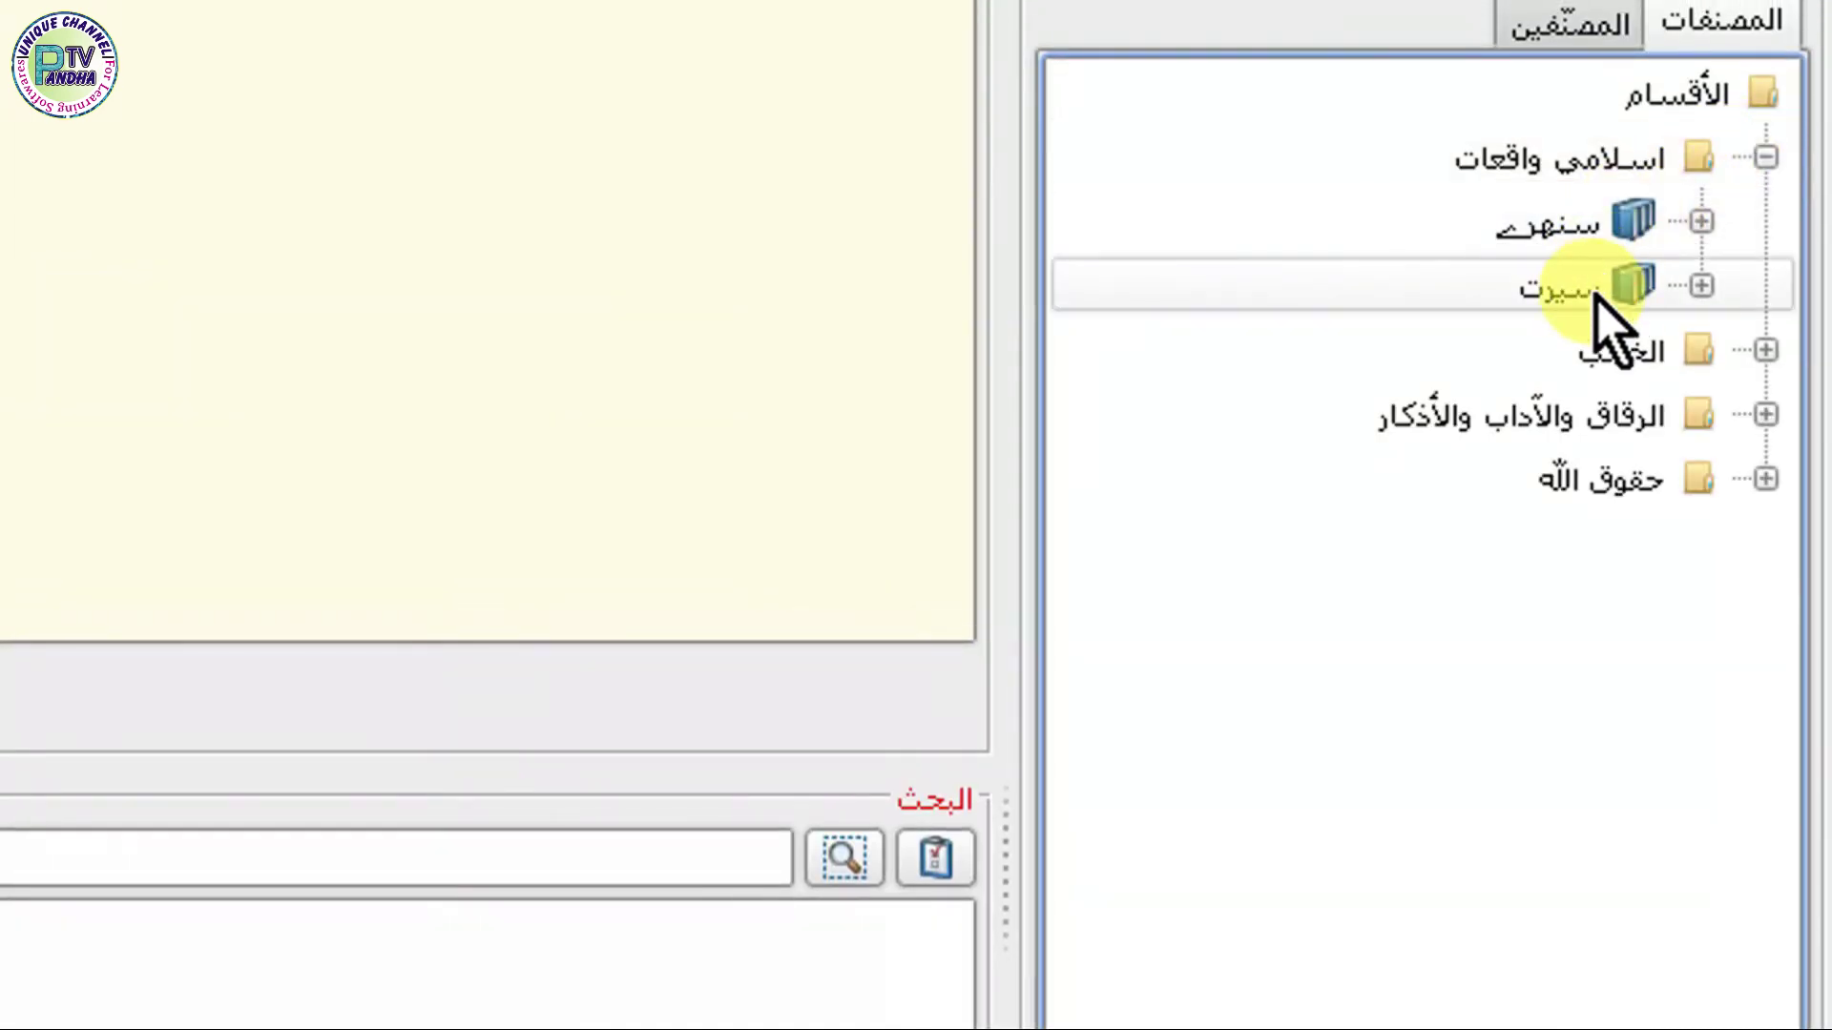
mouse_move(1602, 247)
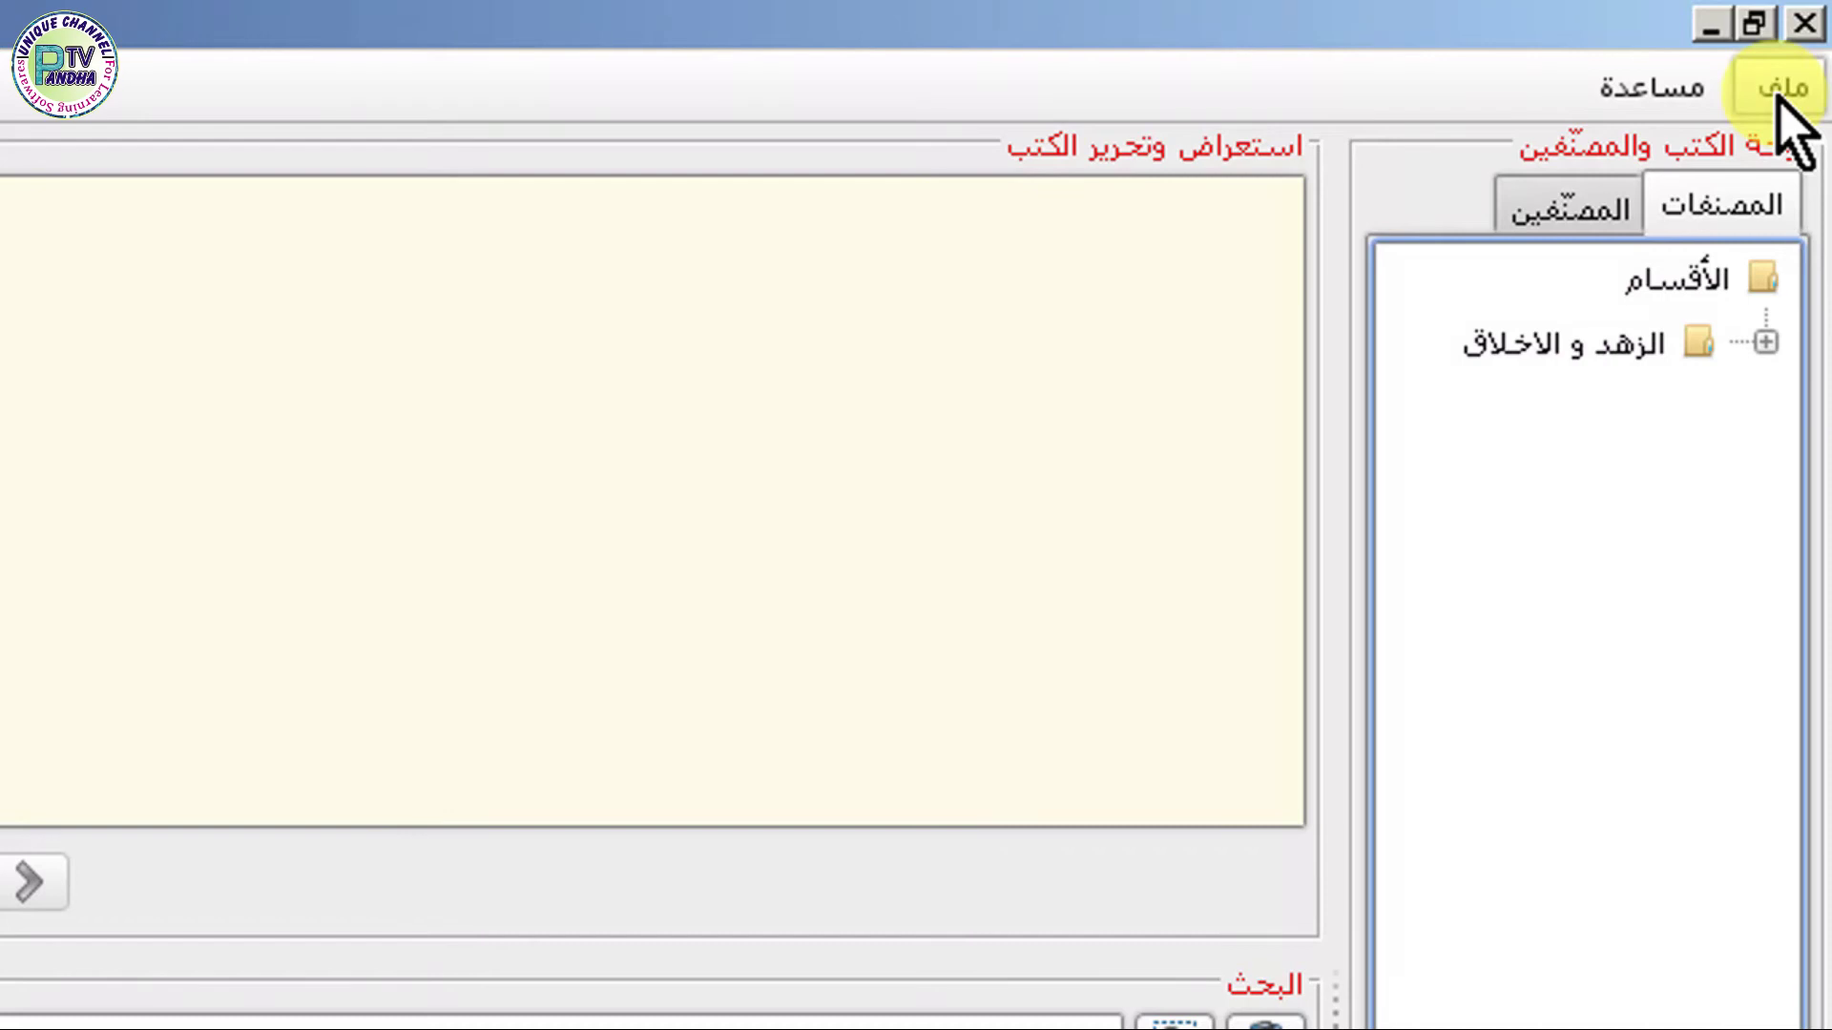
- Open the Shamela book converter (محول كتب الشاملة) and start browsing for a book to convert
click(1777, 96)
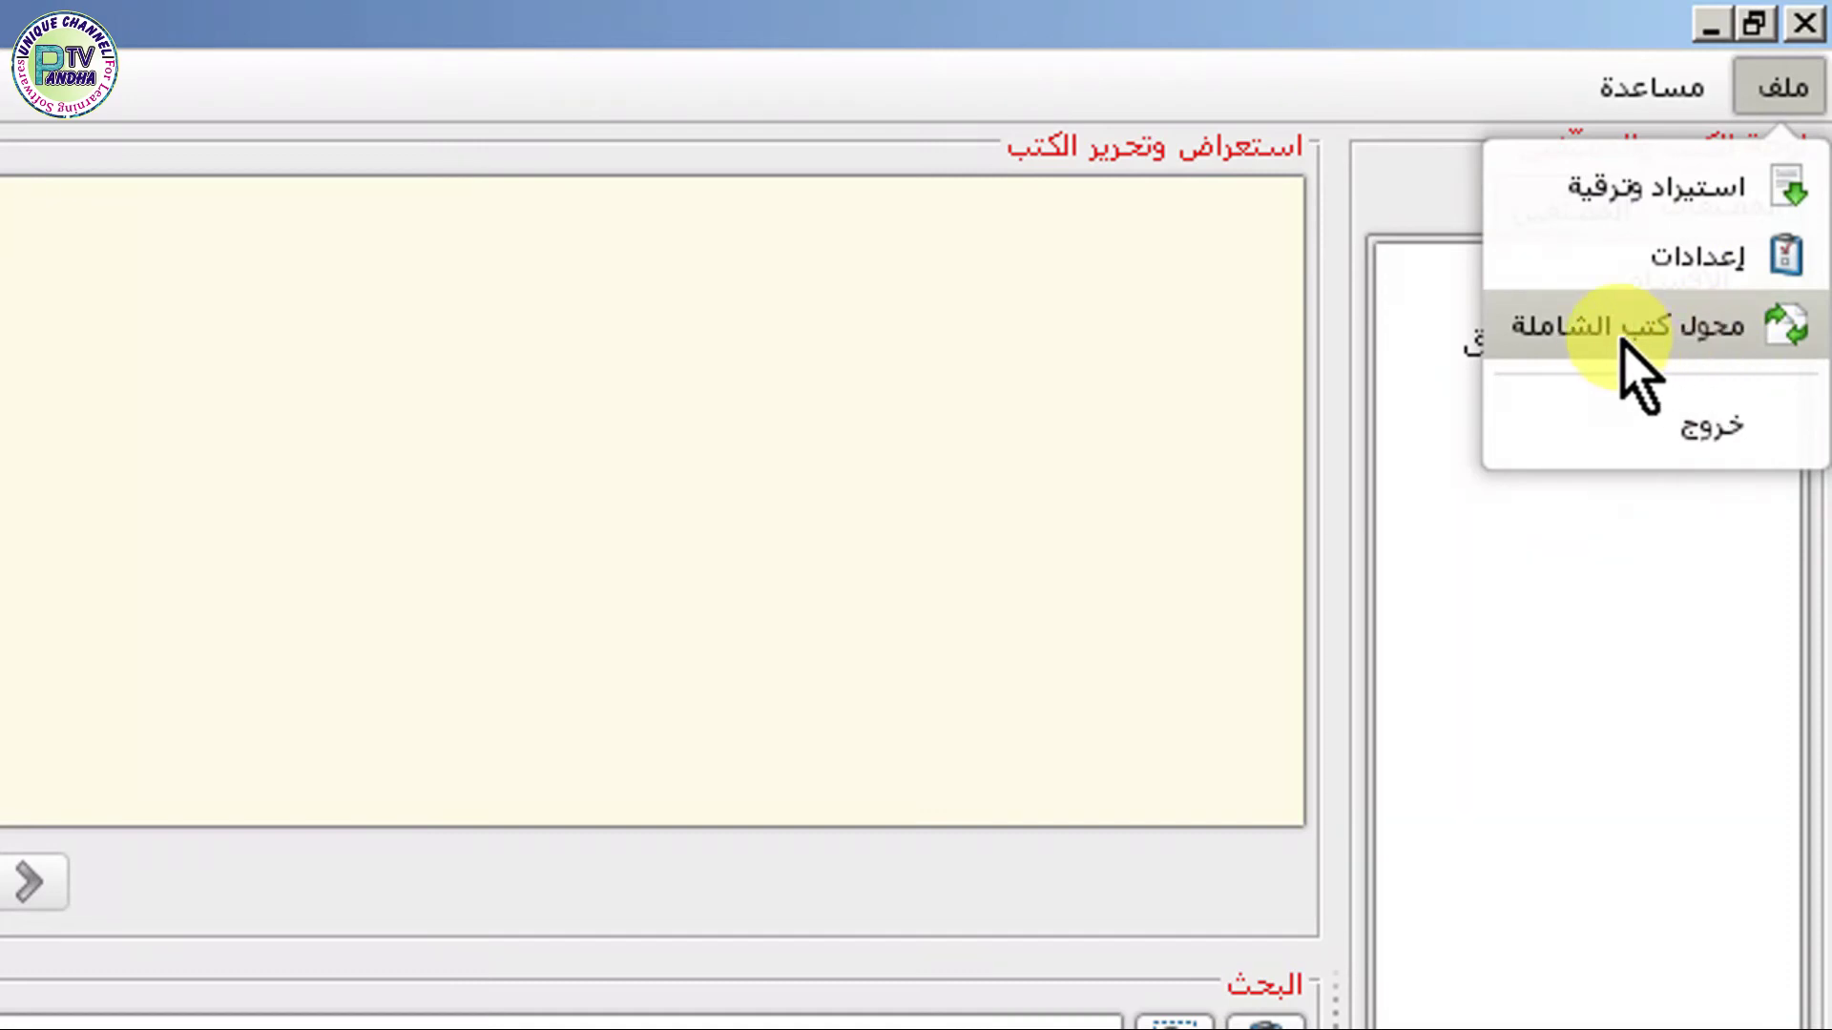
click(1674, 329)
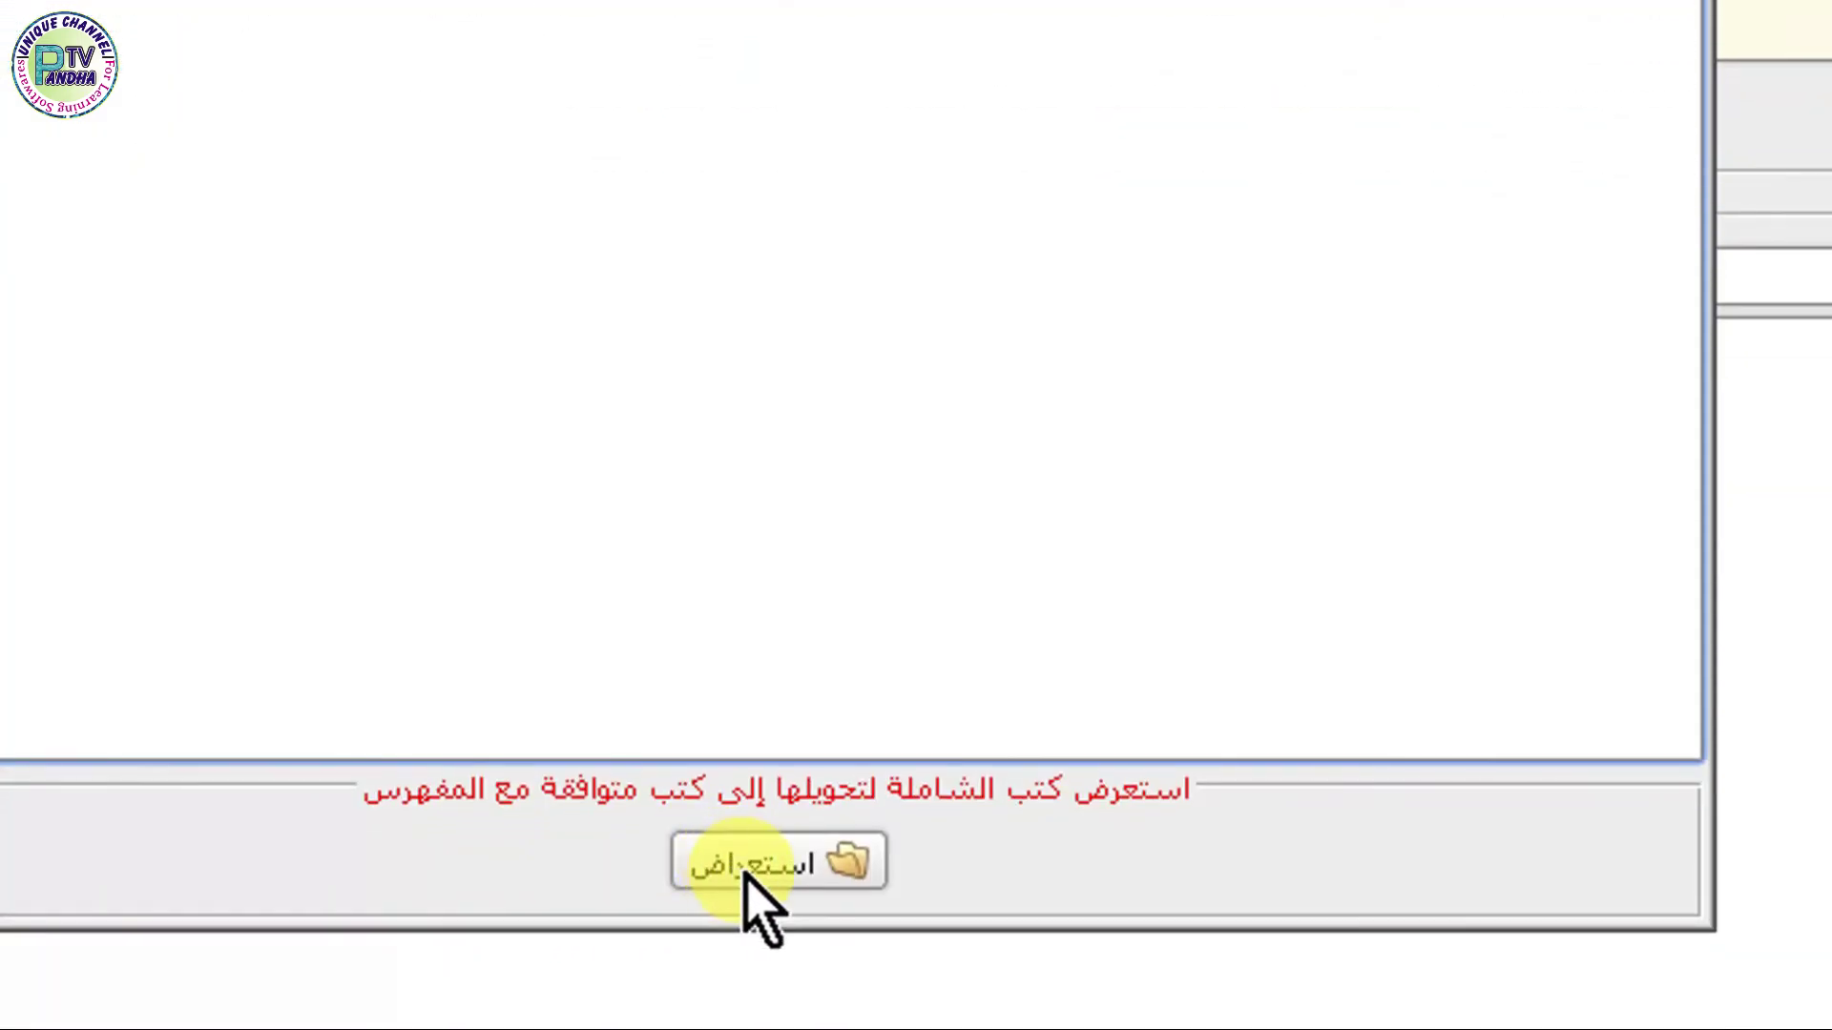
click(747, 873)
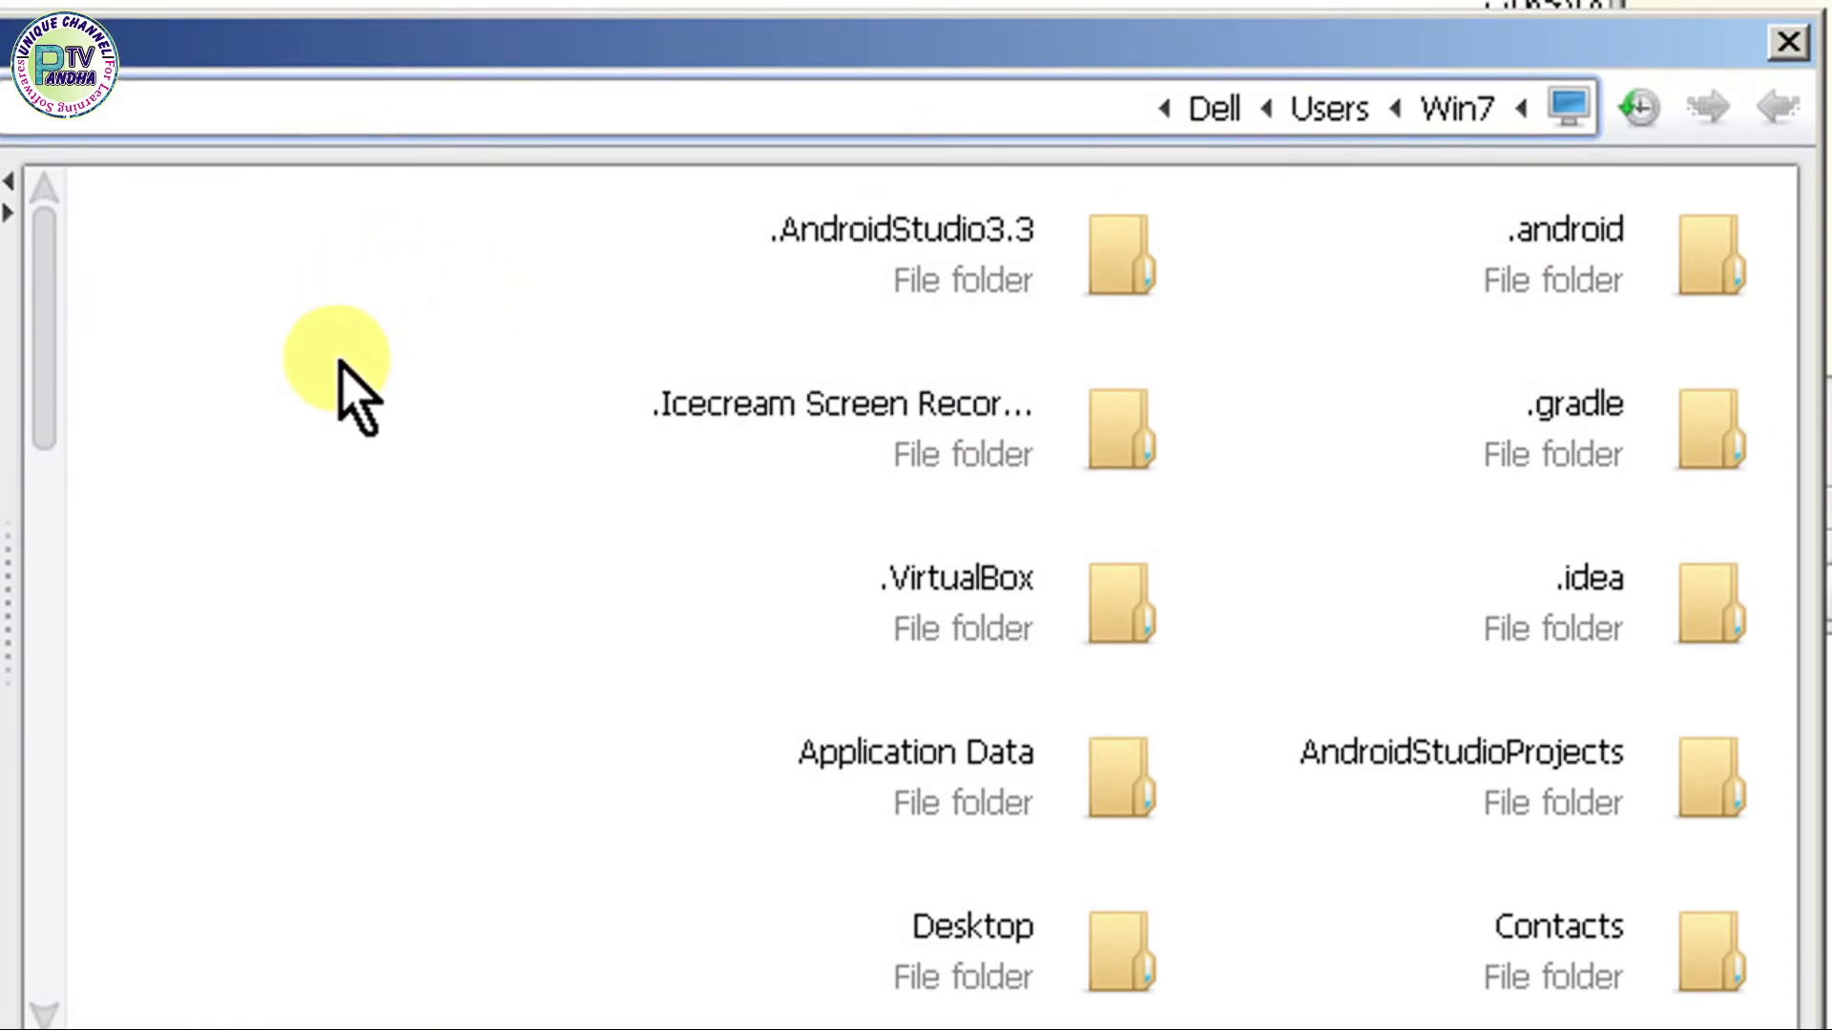
- Convert السنة لعبد الله بن أحمد from New Volume > Maktbaat > Shamla 16000 Books > Shamla Other Books, and close the converter
click(340, 107)
click(341, 107)
click(341, 107)
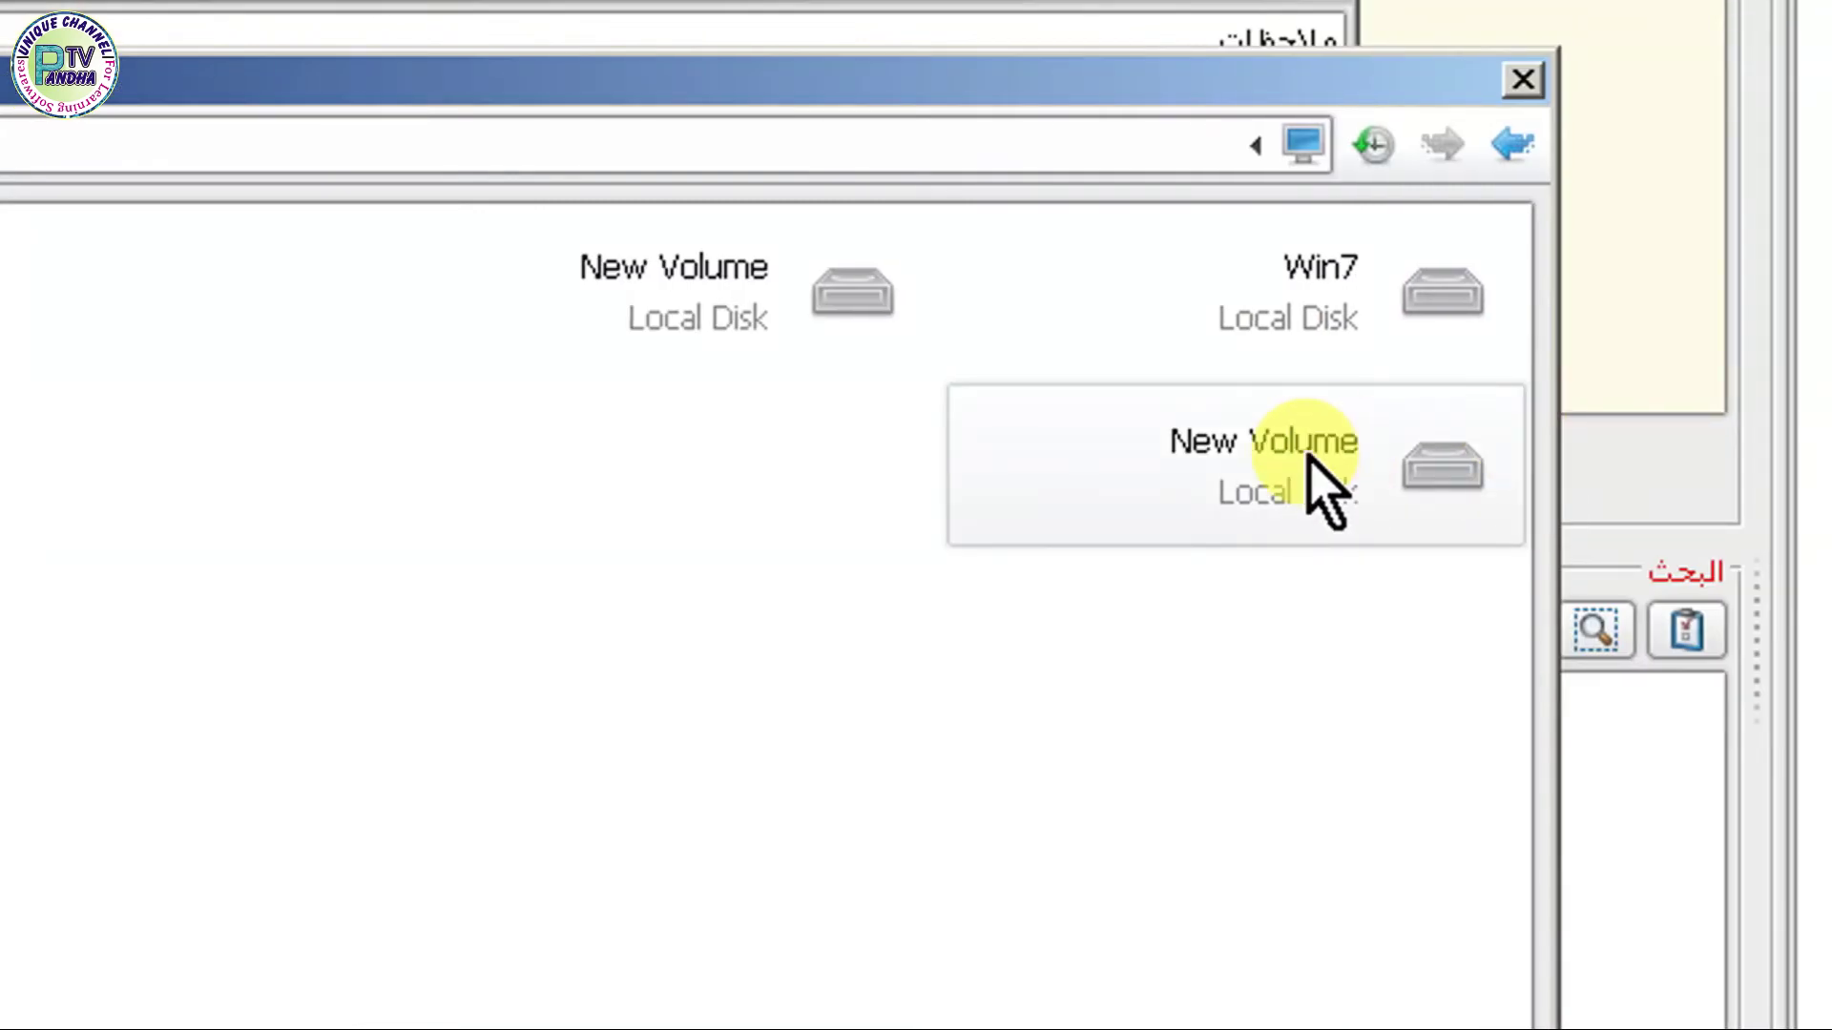
double_click(1308, 456)
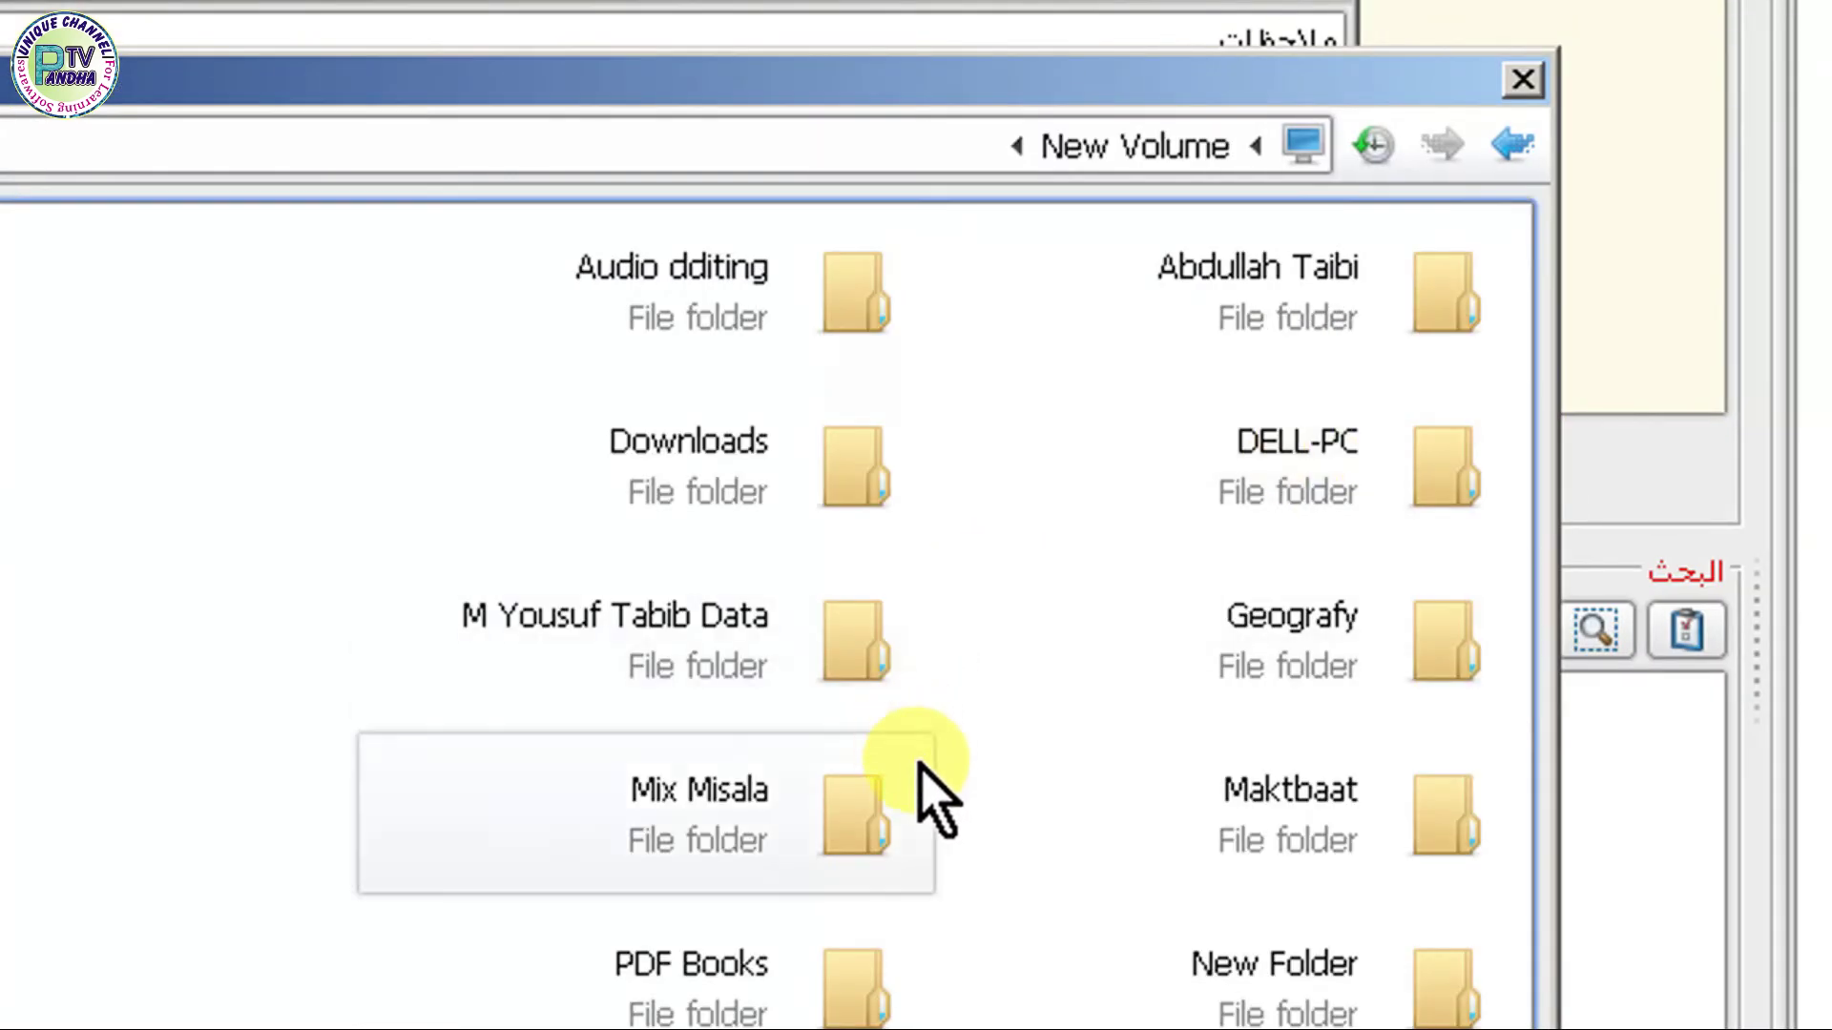
double_click(1247, 781)
double_click(696, 456)
double_click(1255, 461)
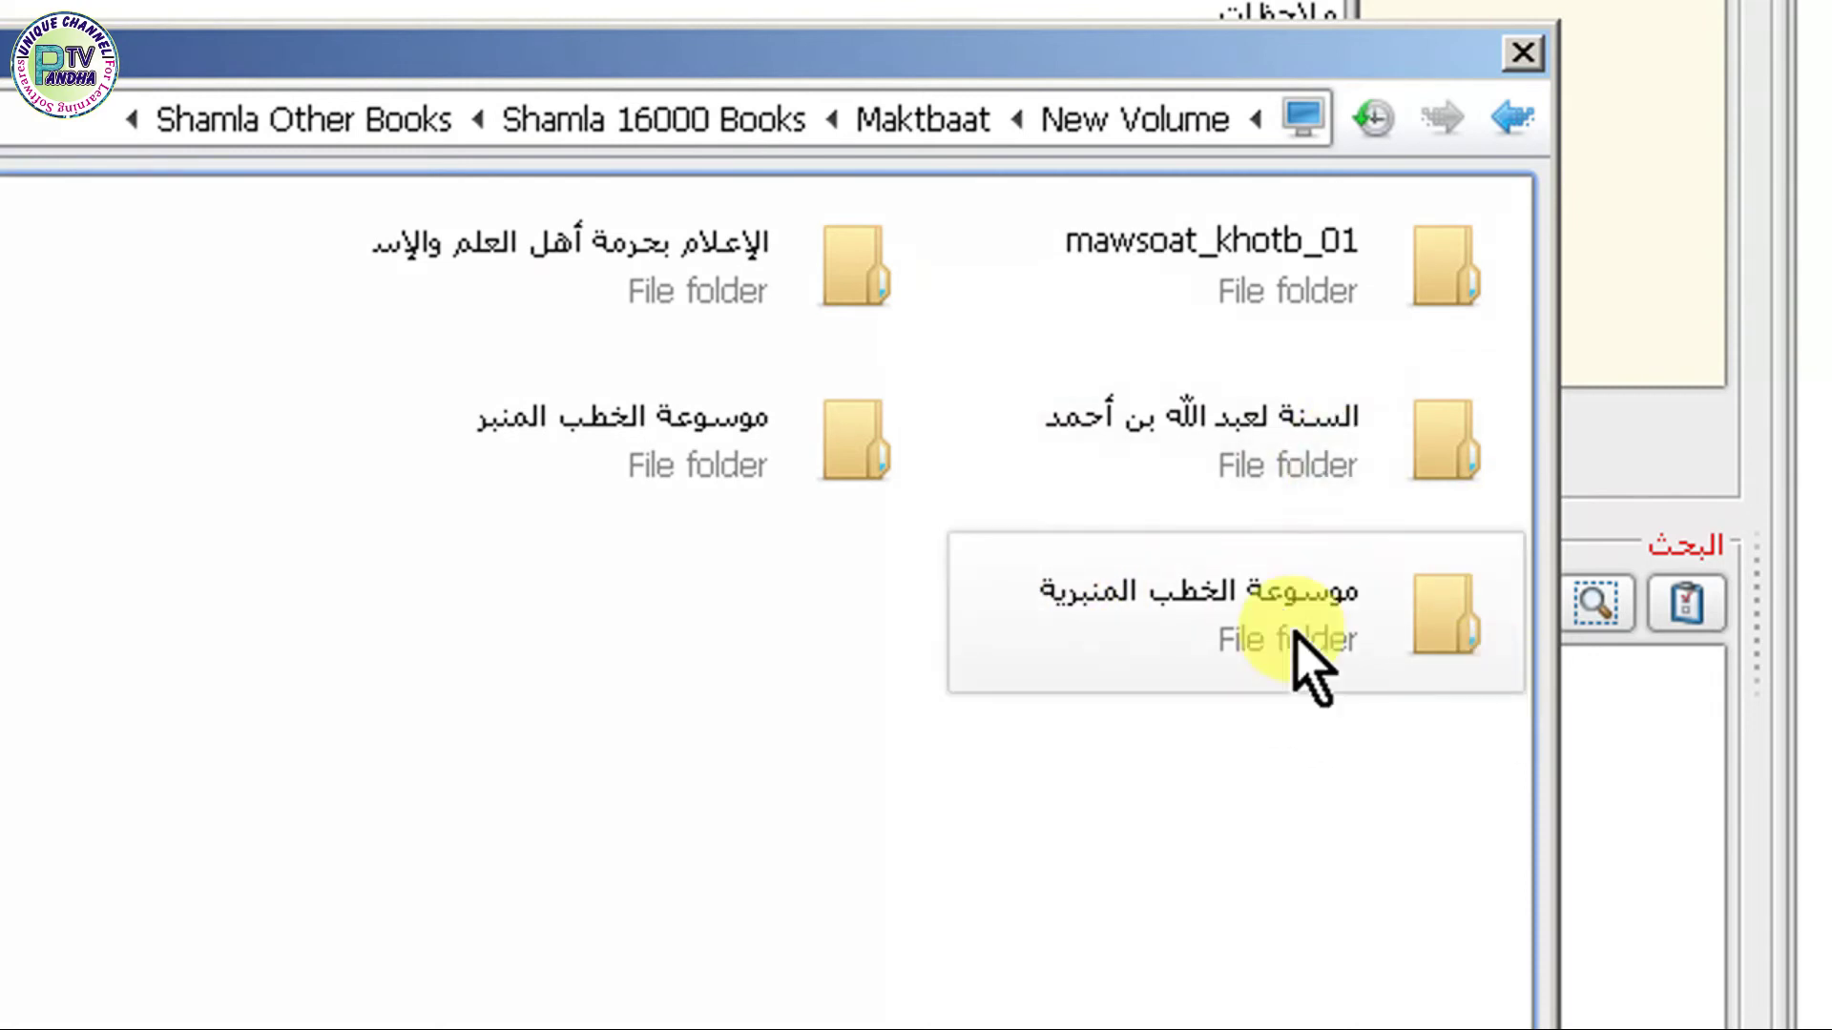
double_click(1256, 451)
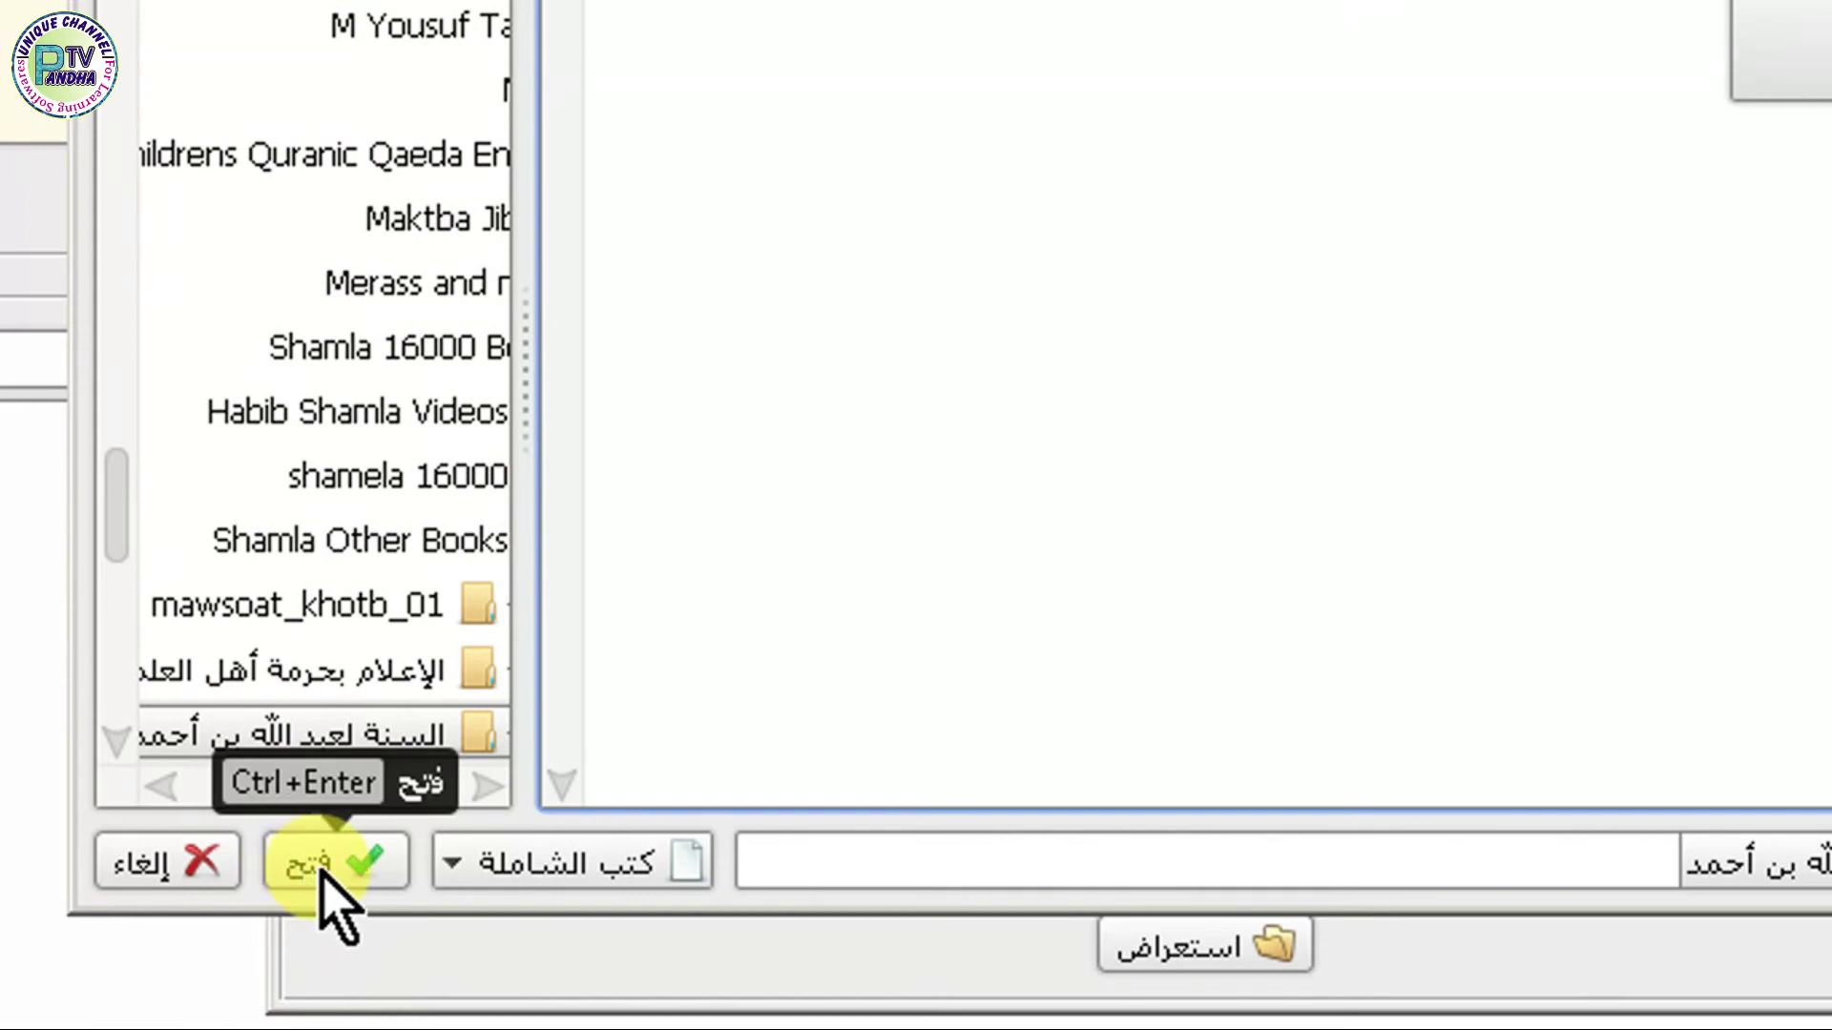
click(322, 869)
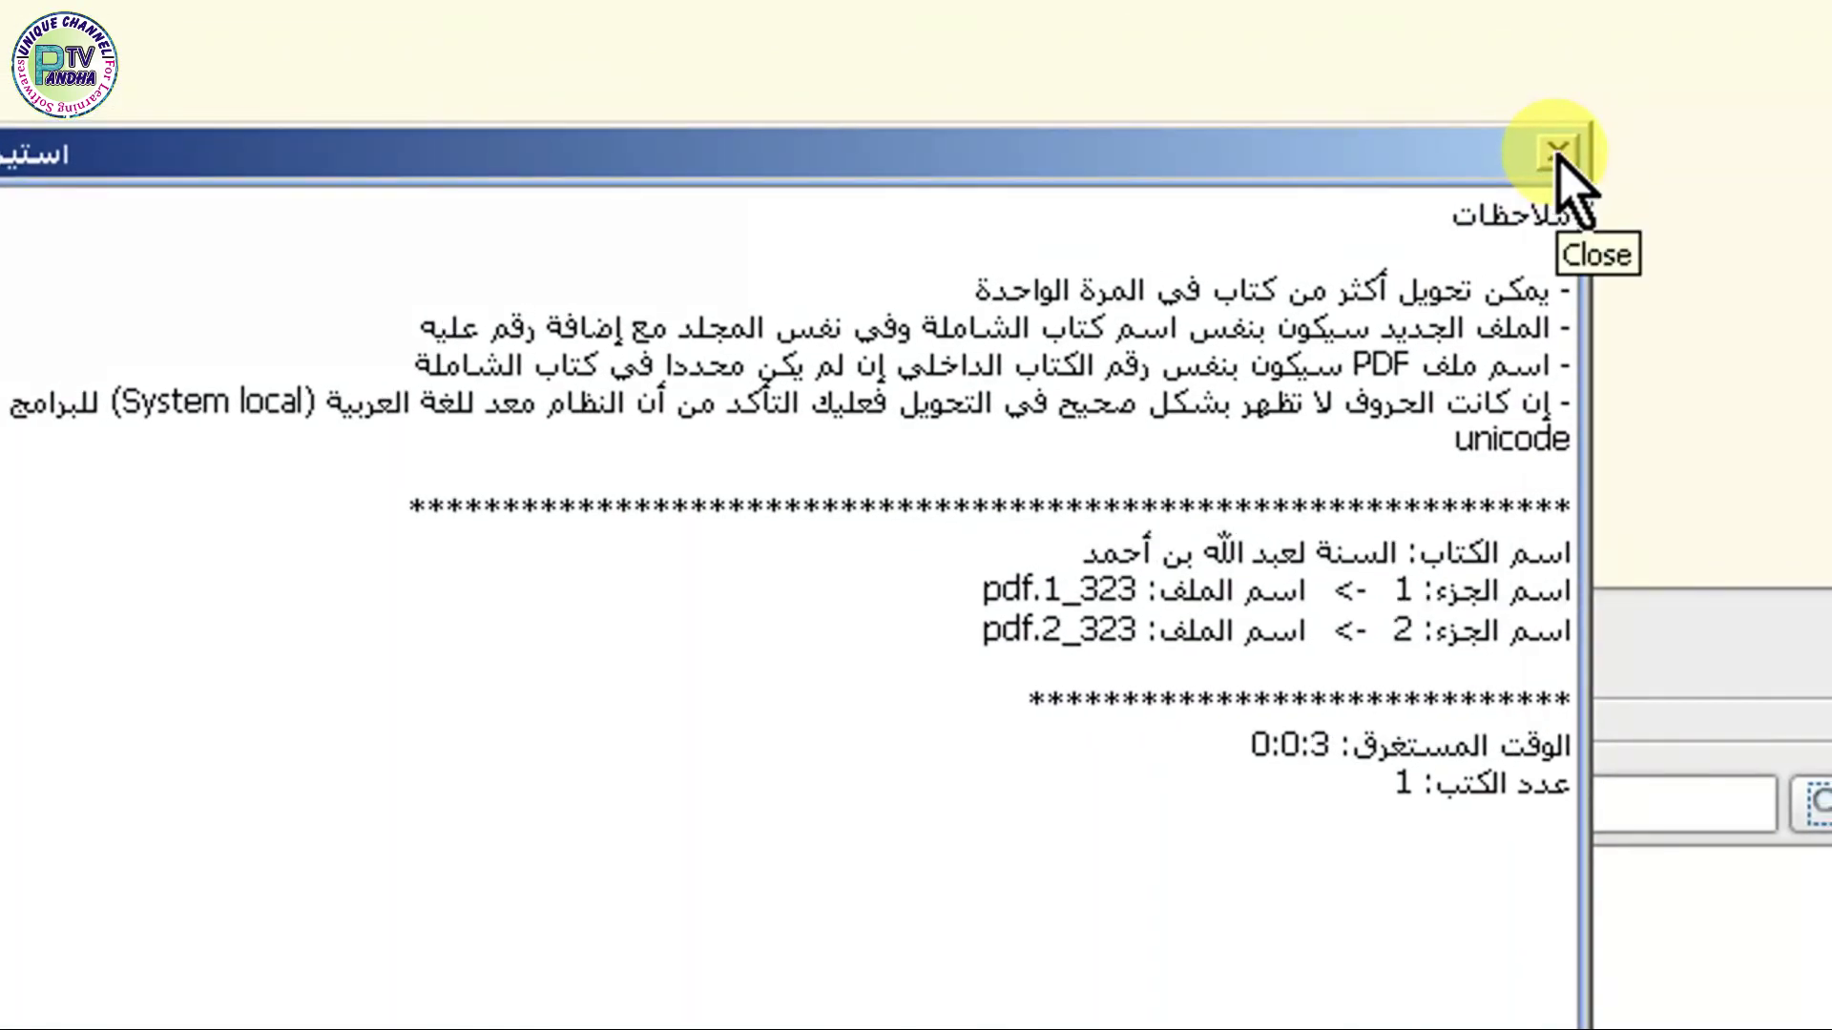
click(1557, 155)
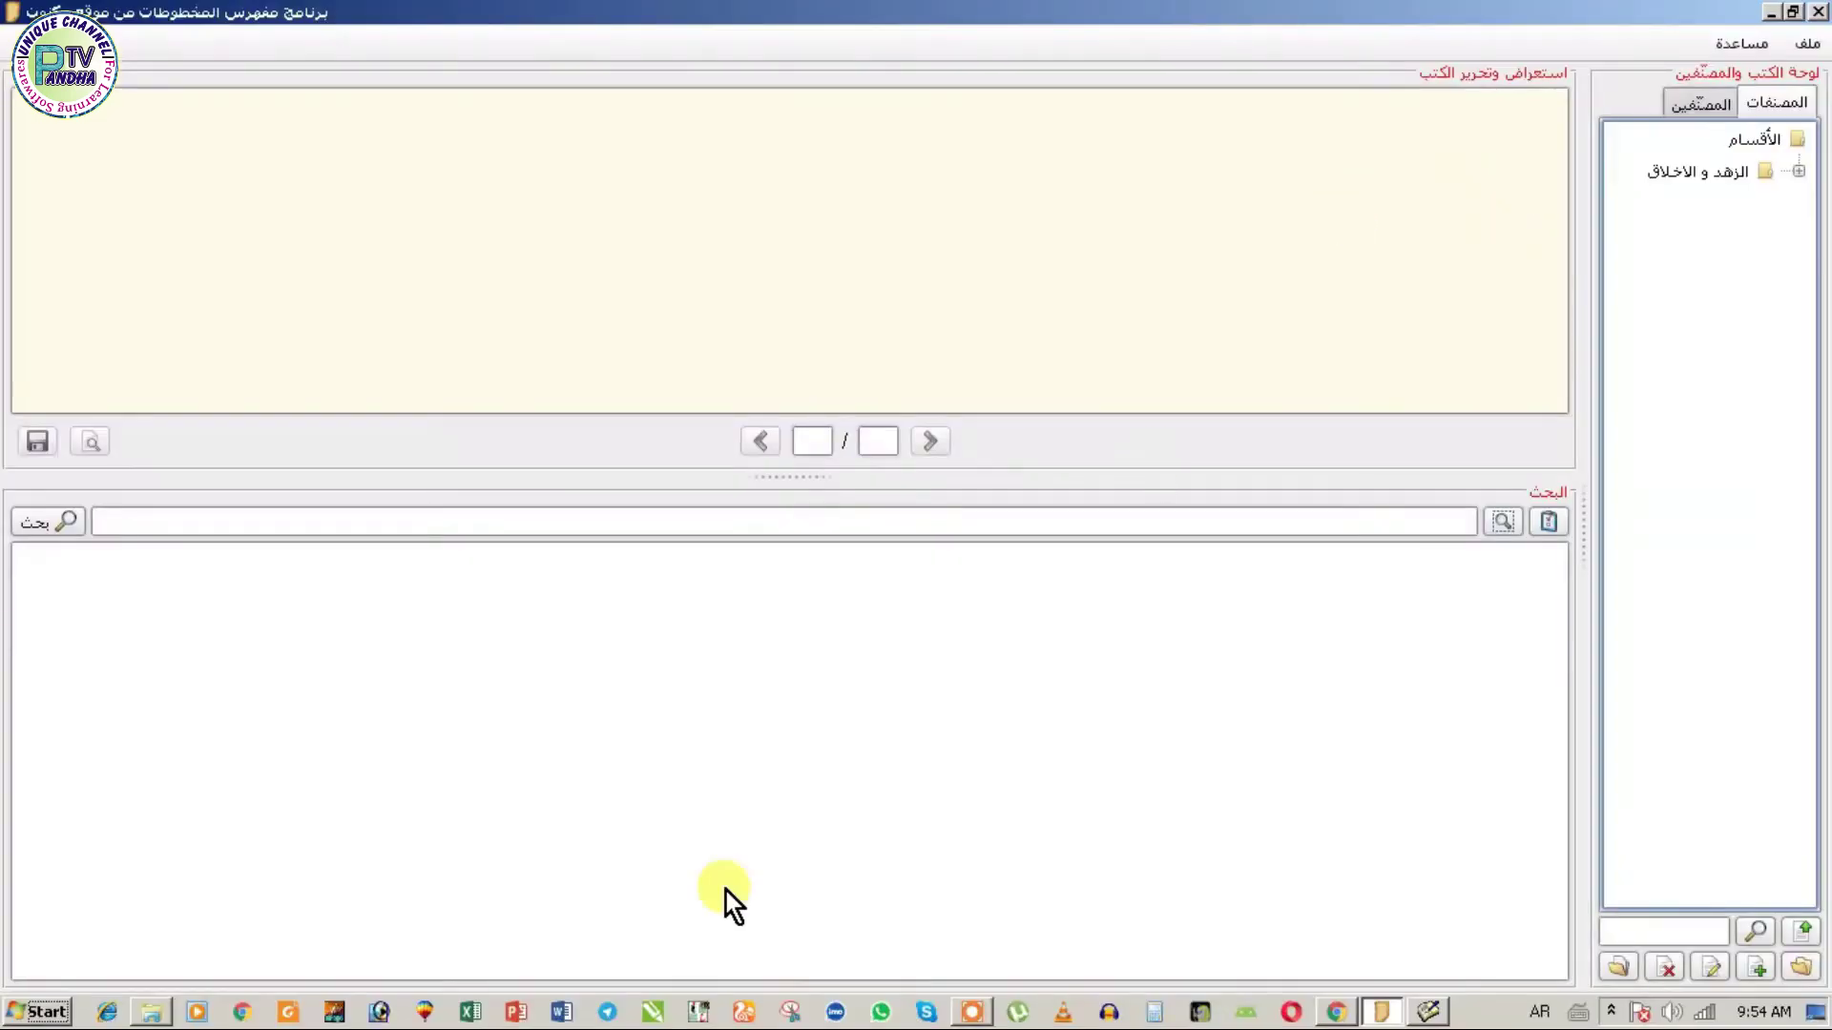
- Switch to the file explorer and open New Volume > Maktbaat > Shamla 16000 Books > Shamla Other Books > السنة لعبد الله بن أحمد
click(152, 1013)
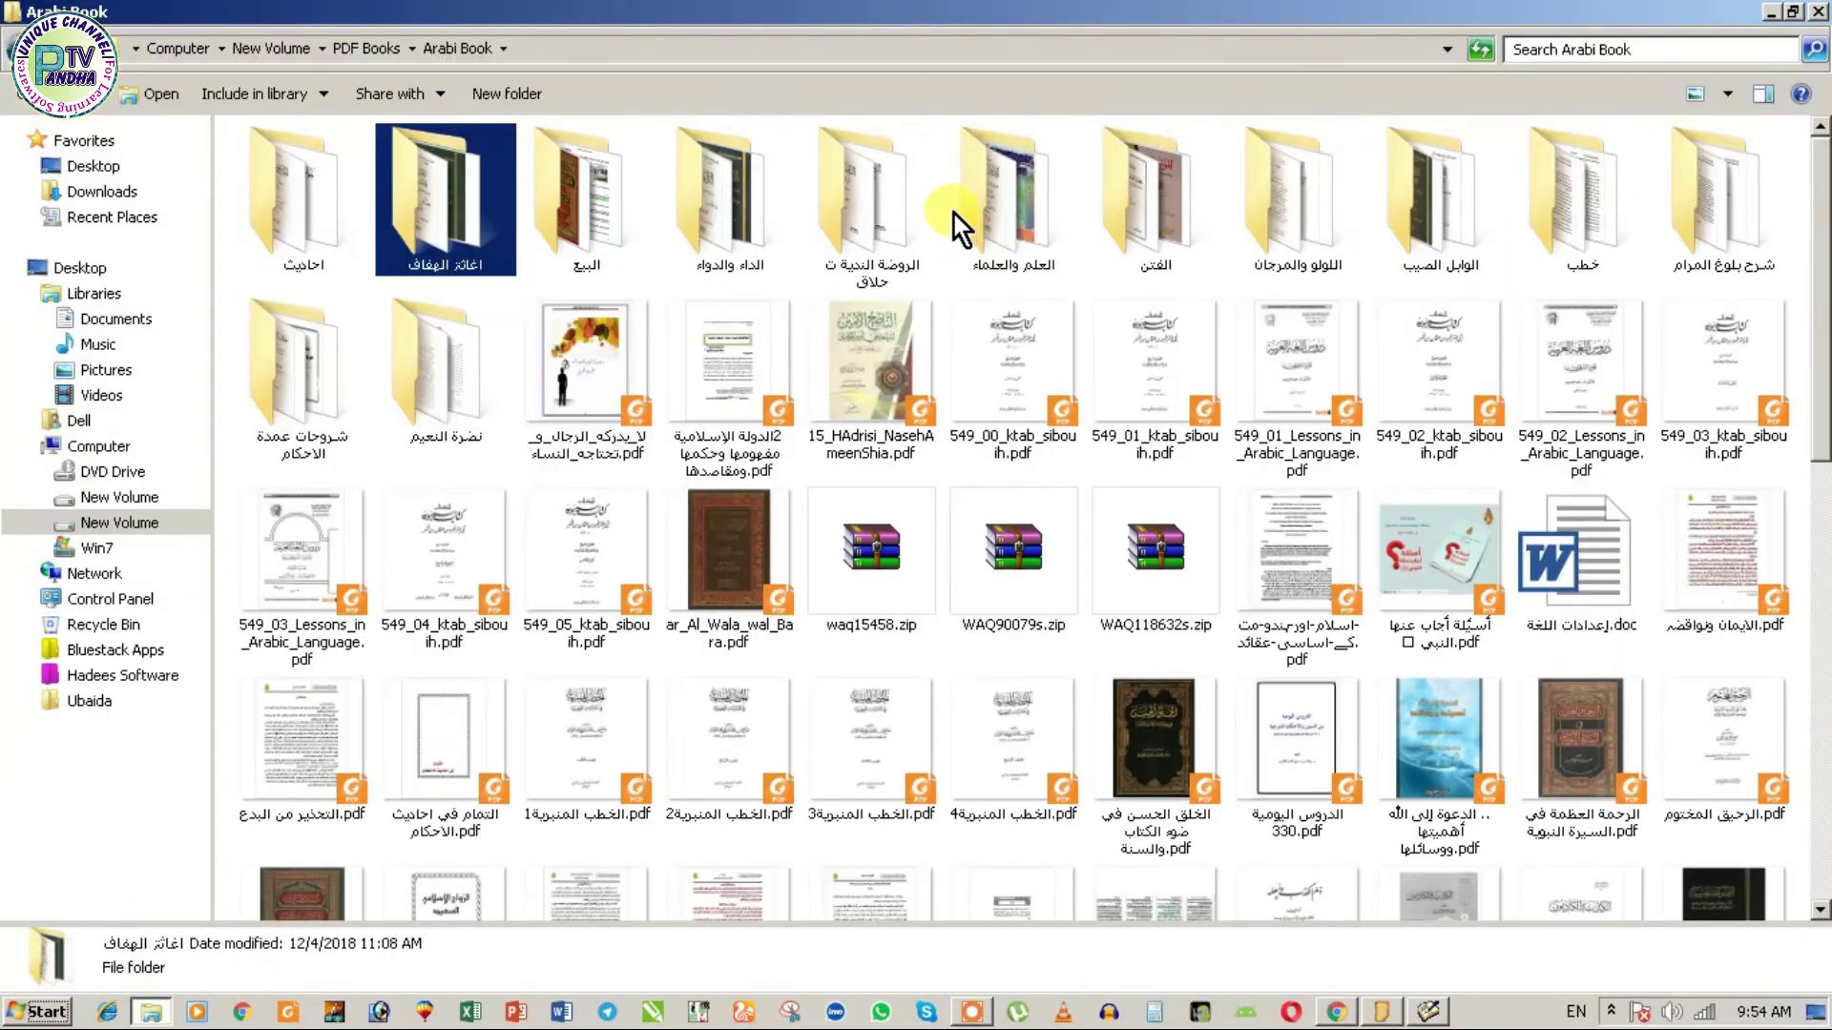
click(118, 498)
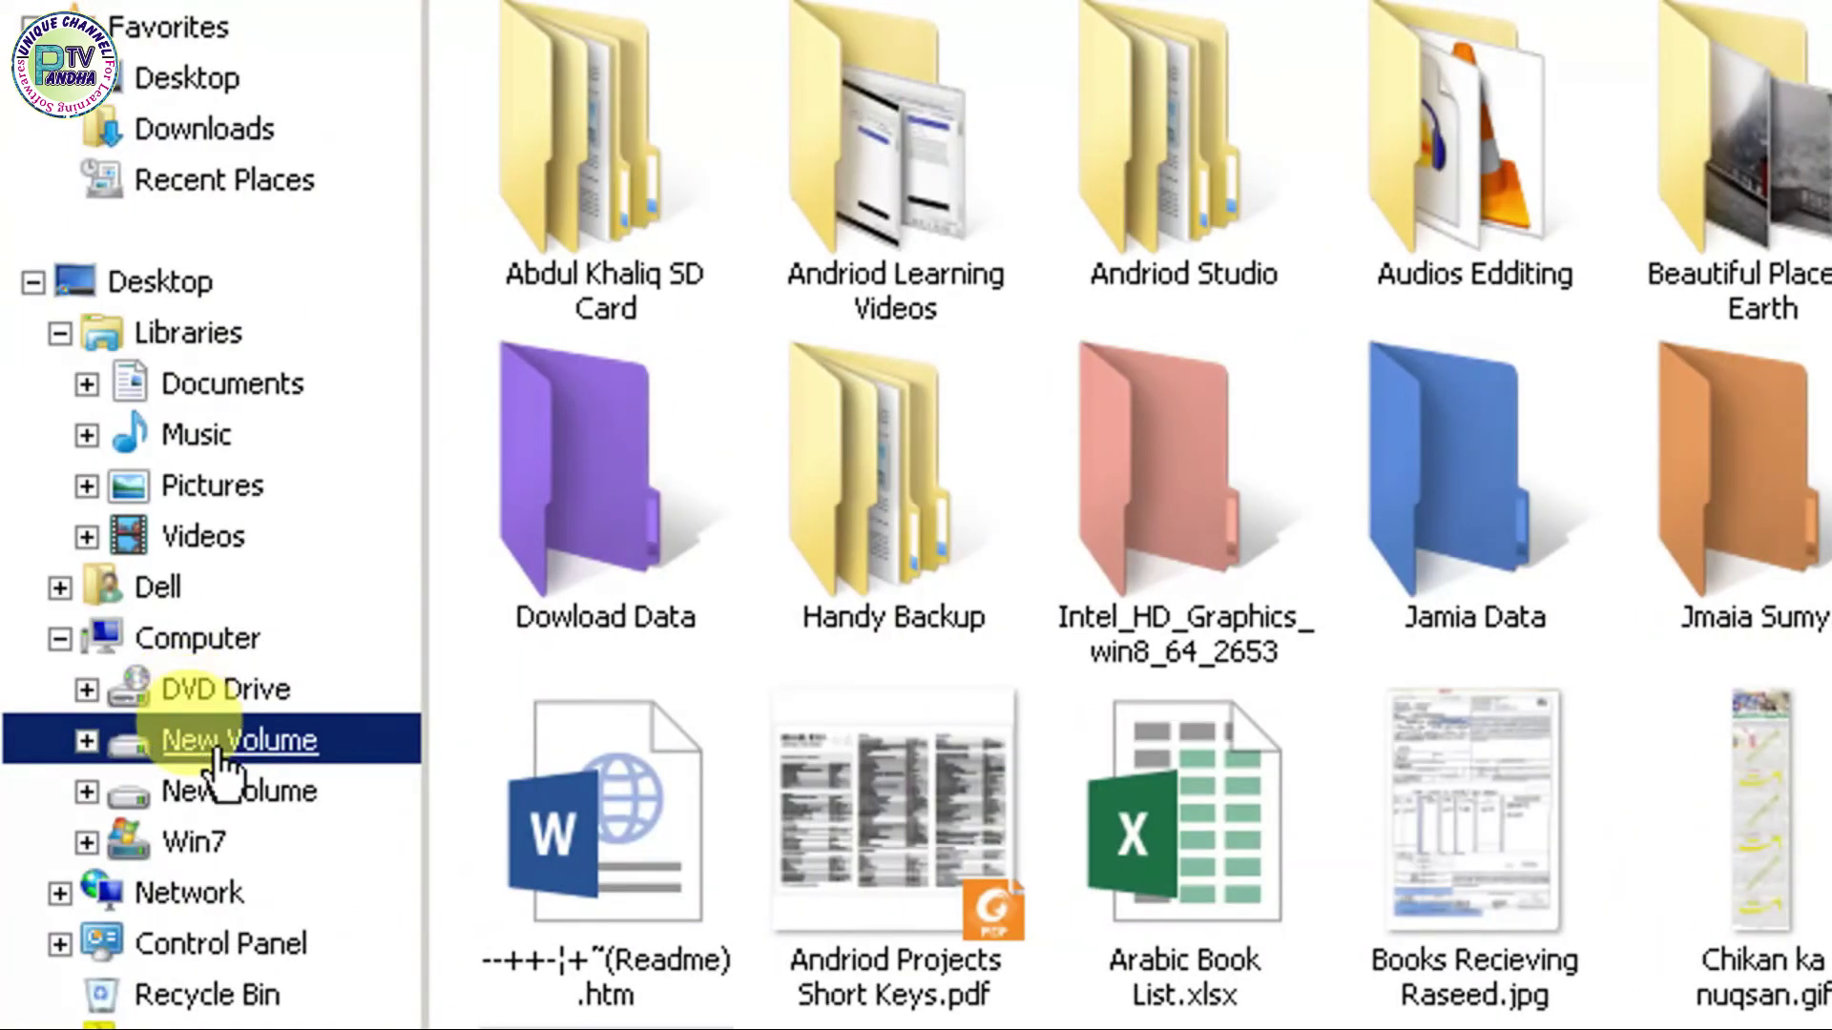
click(217, 794)
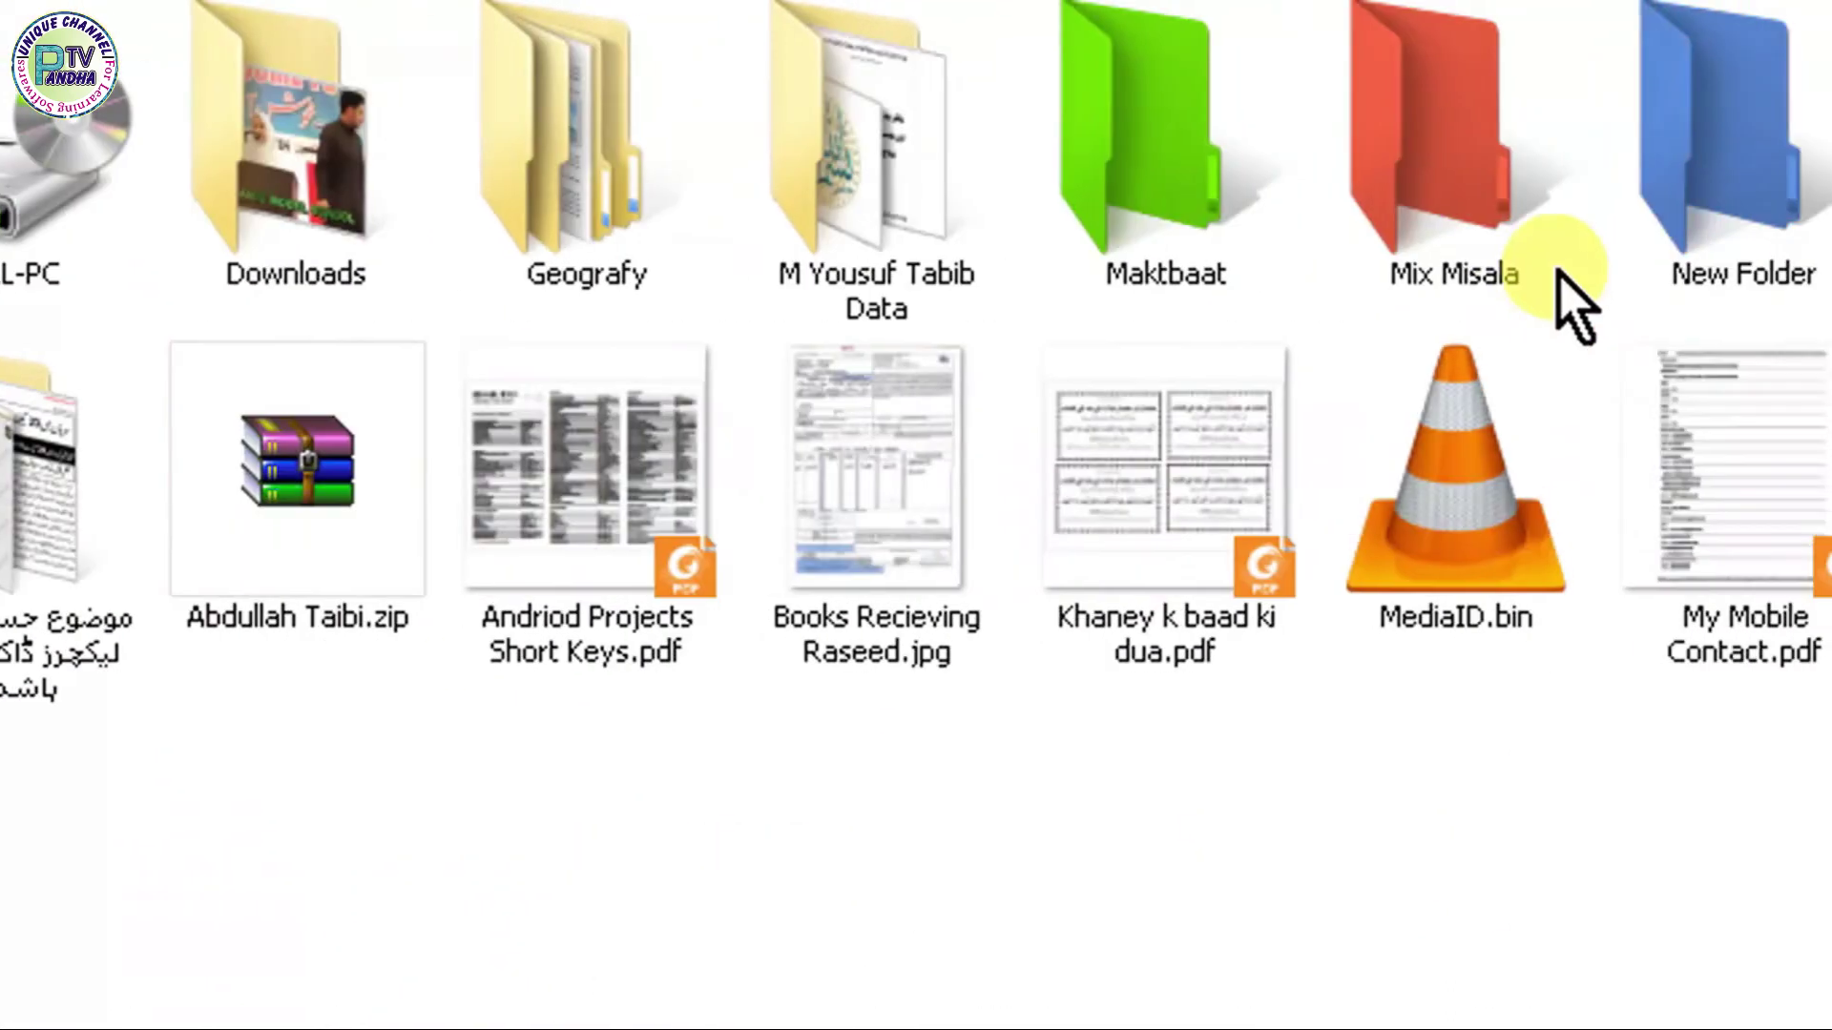
double_click(1168, 186)
double_click(344, 205)
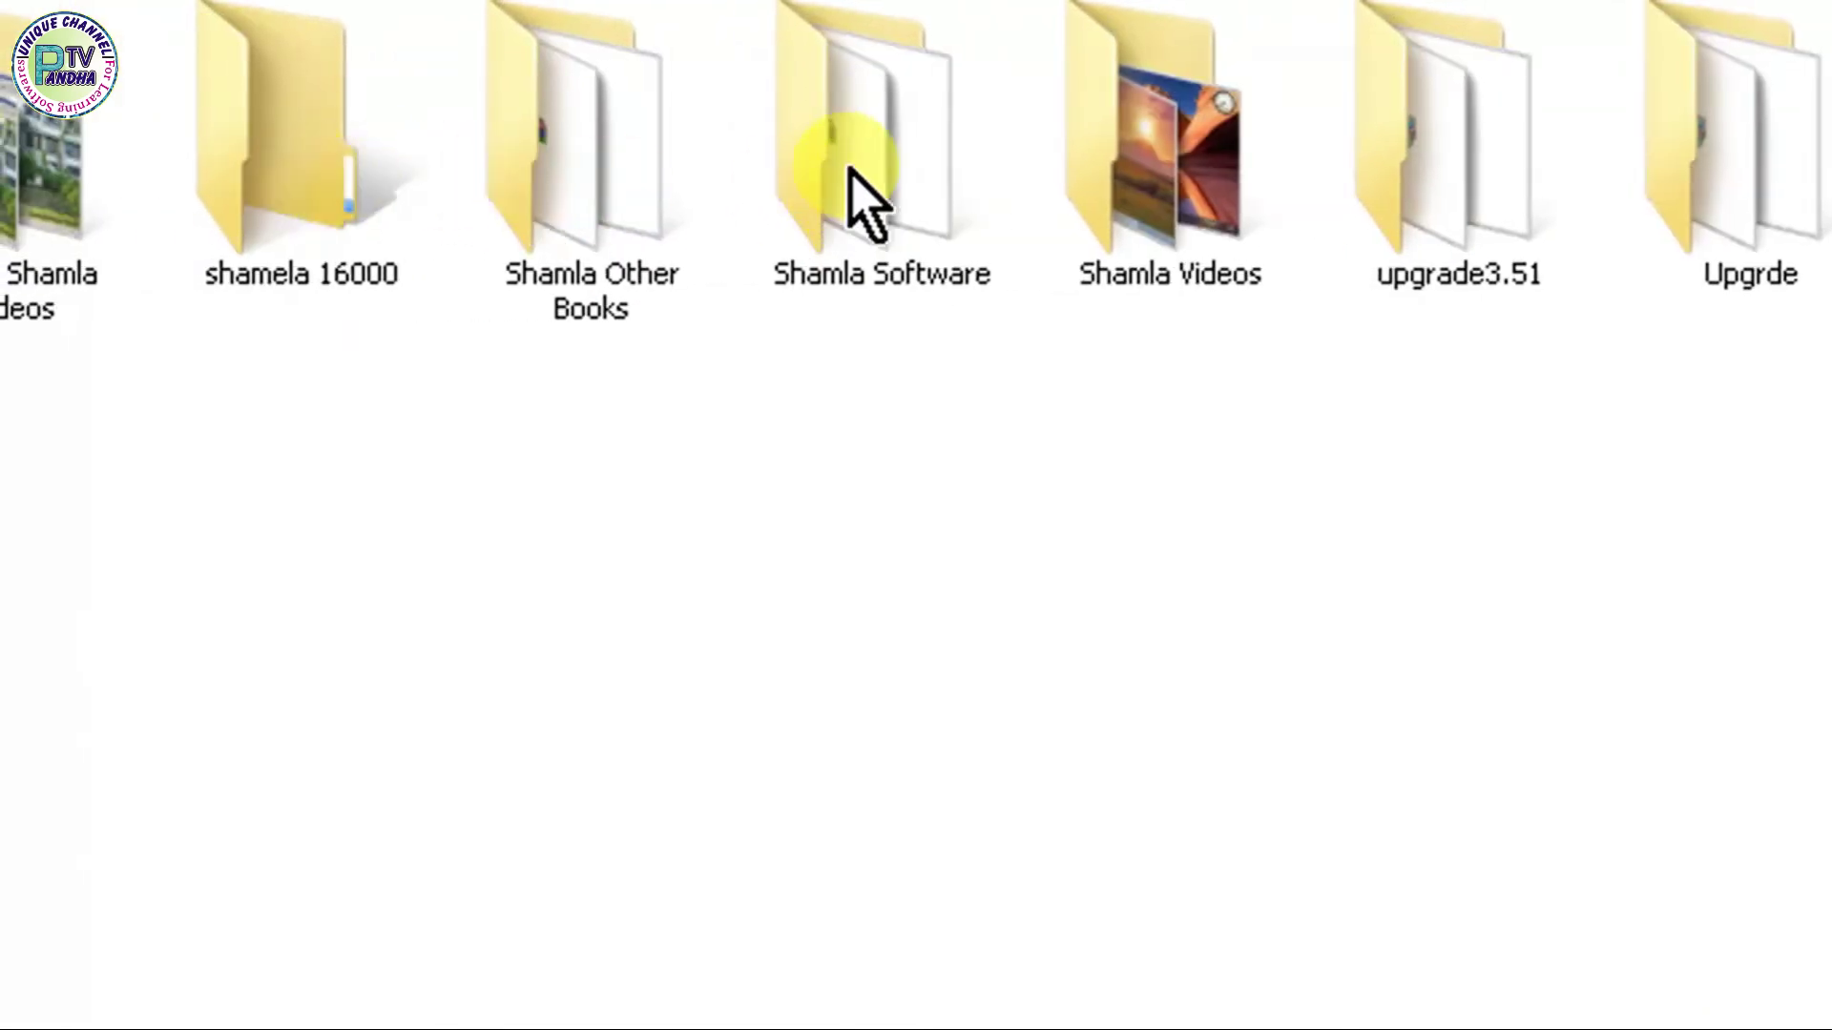
double_click(637, 184)
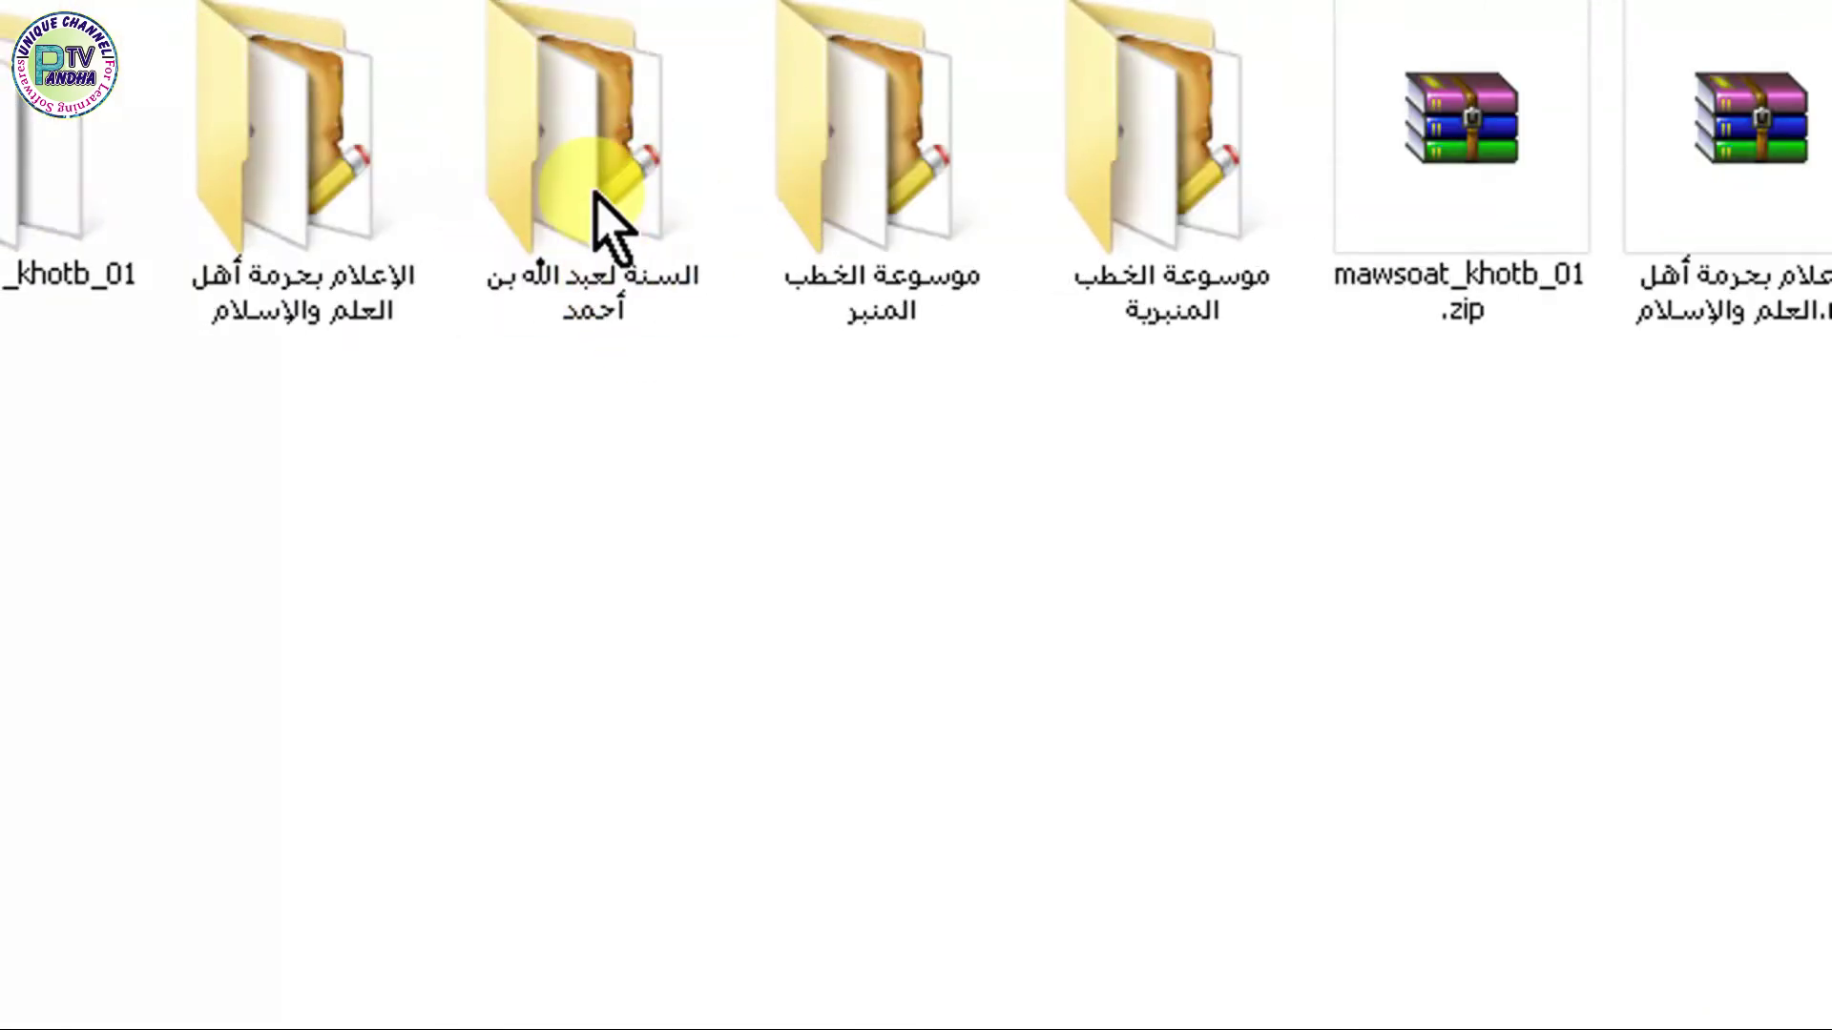
double_click(611, 205)
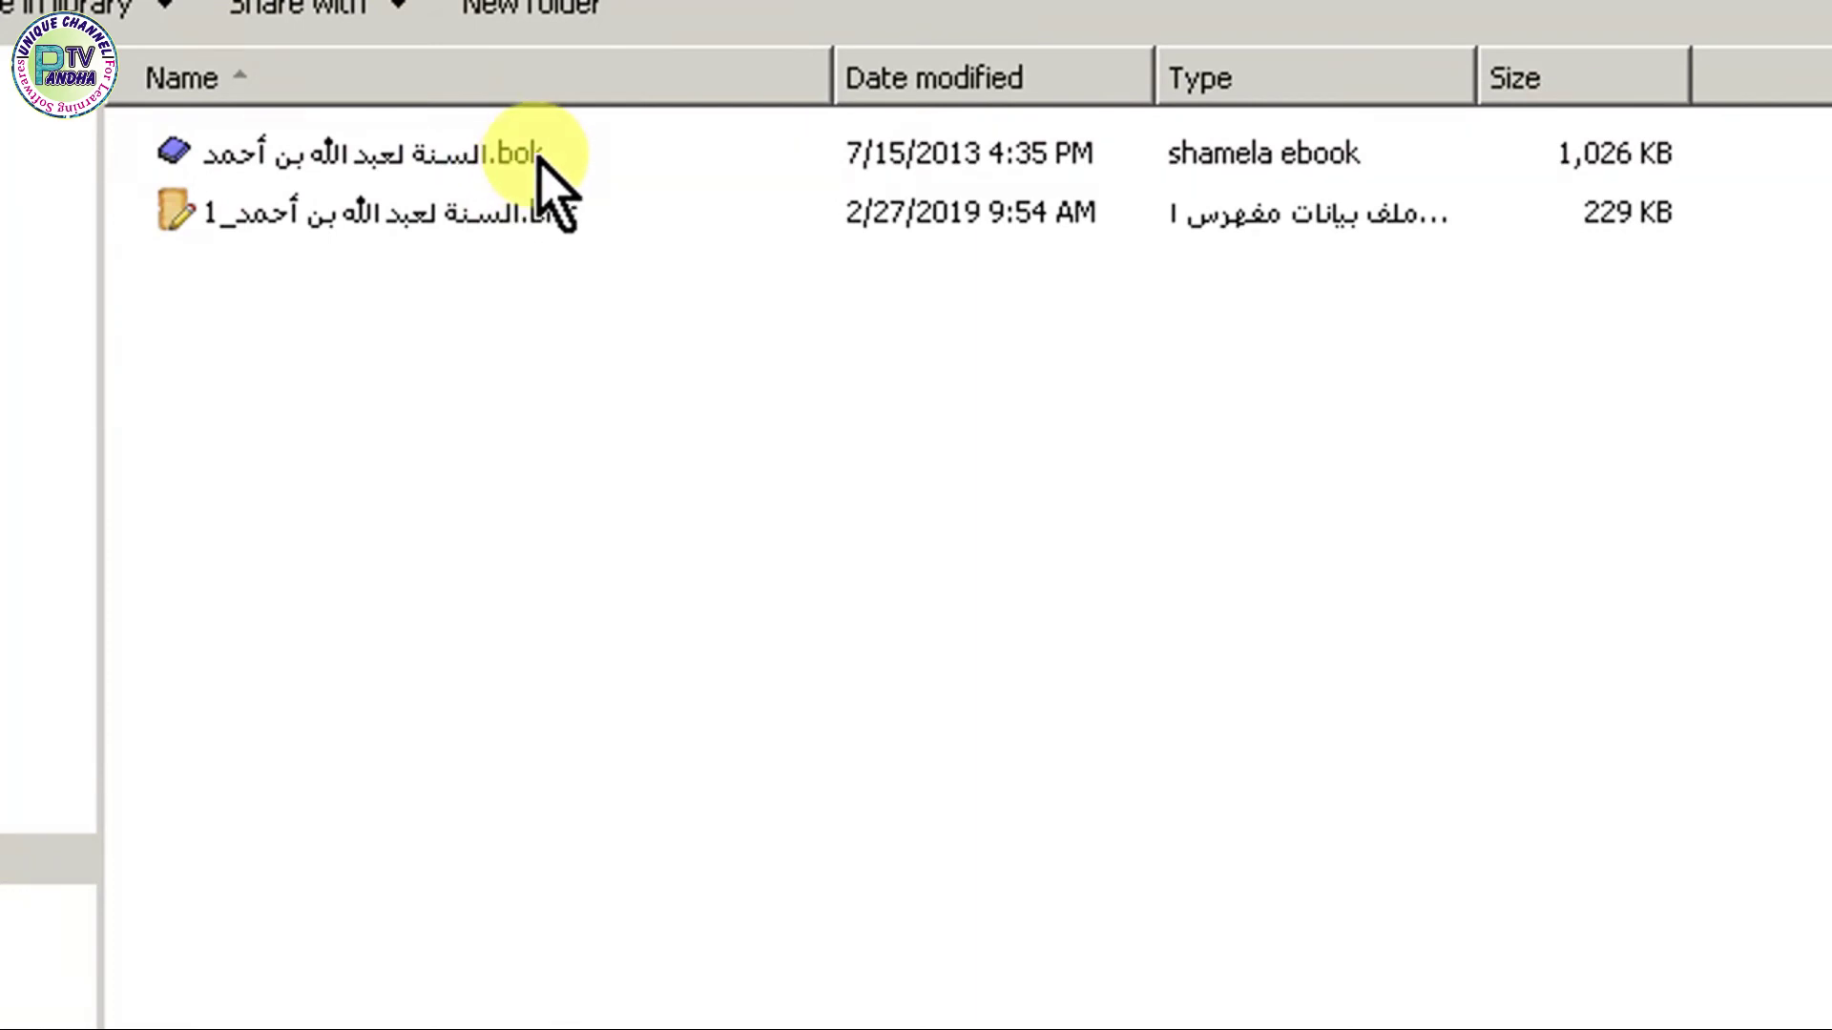
- Open the converted السنة لعبد الله بن أحمد_1 file, import the book into the indexer, and close the import dialog
double_click(497, 218)
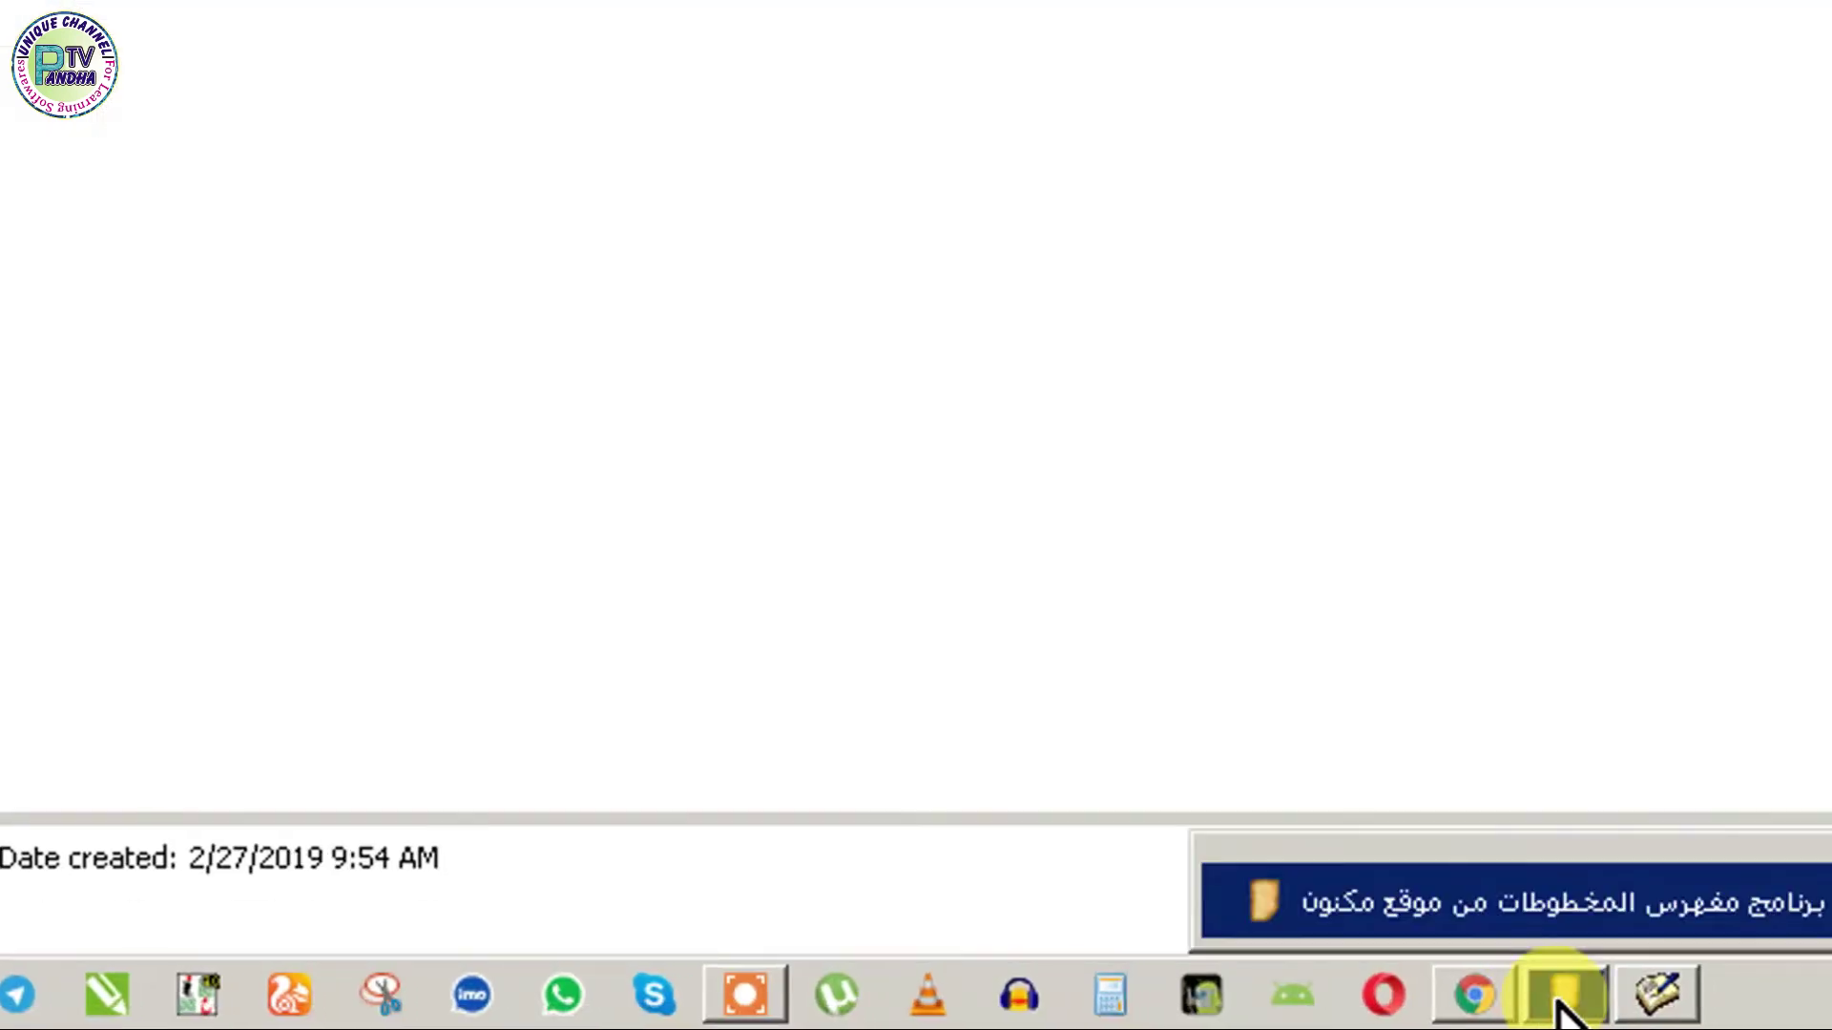
click(1557, 988)
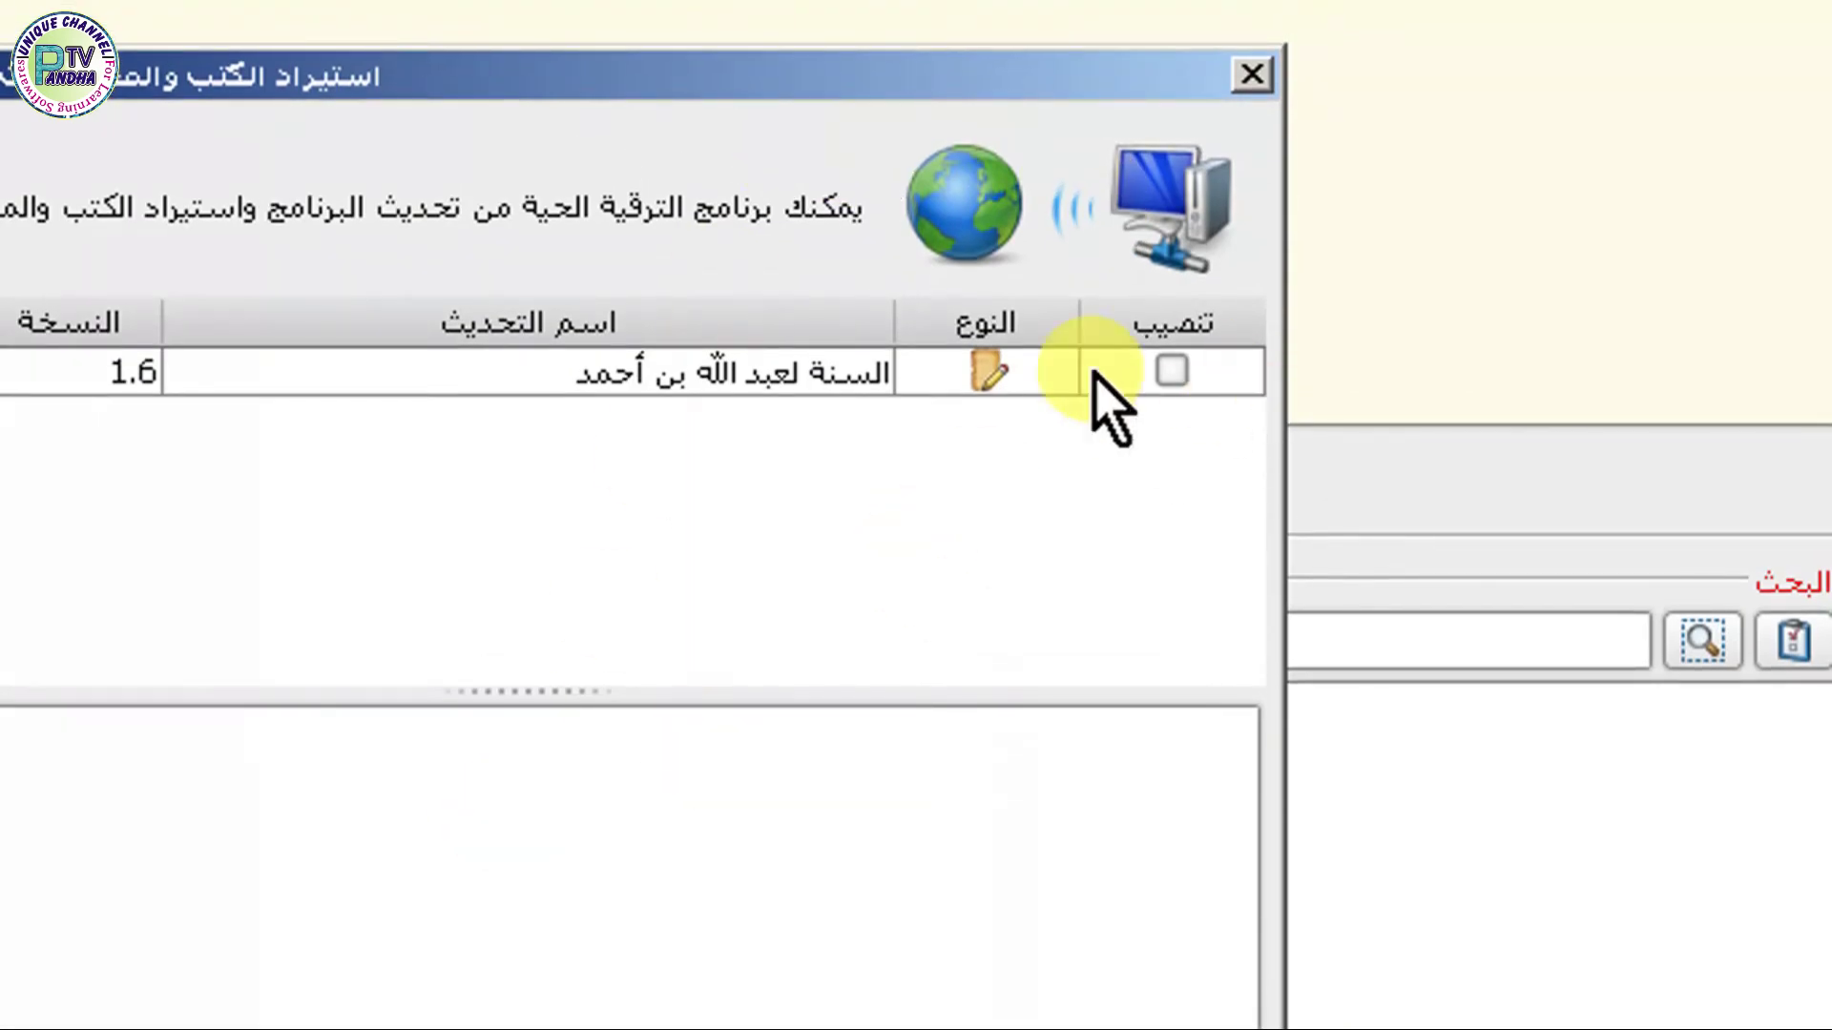
click(1171, 372)
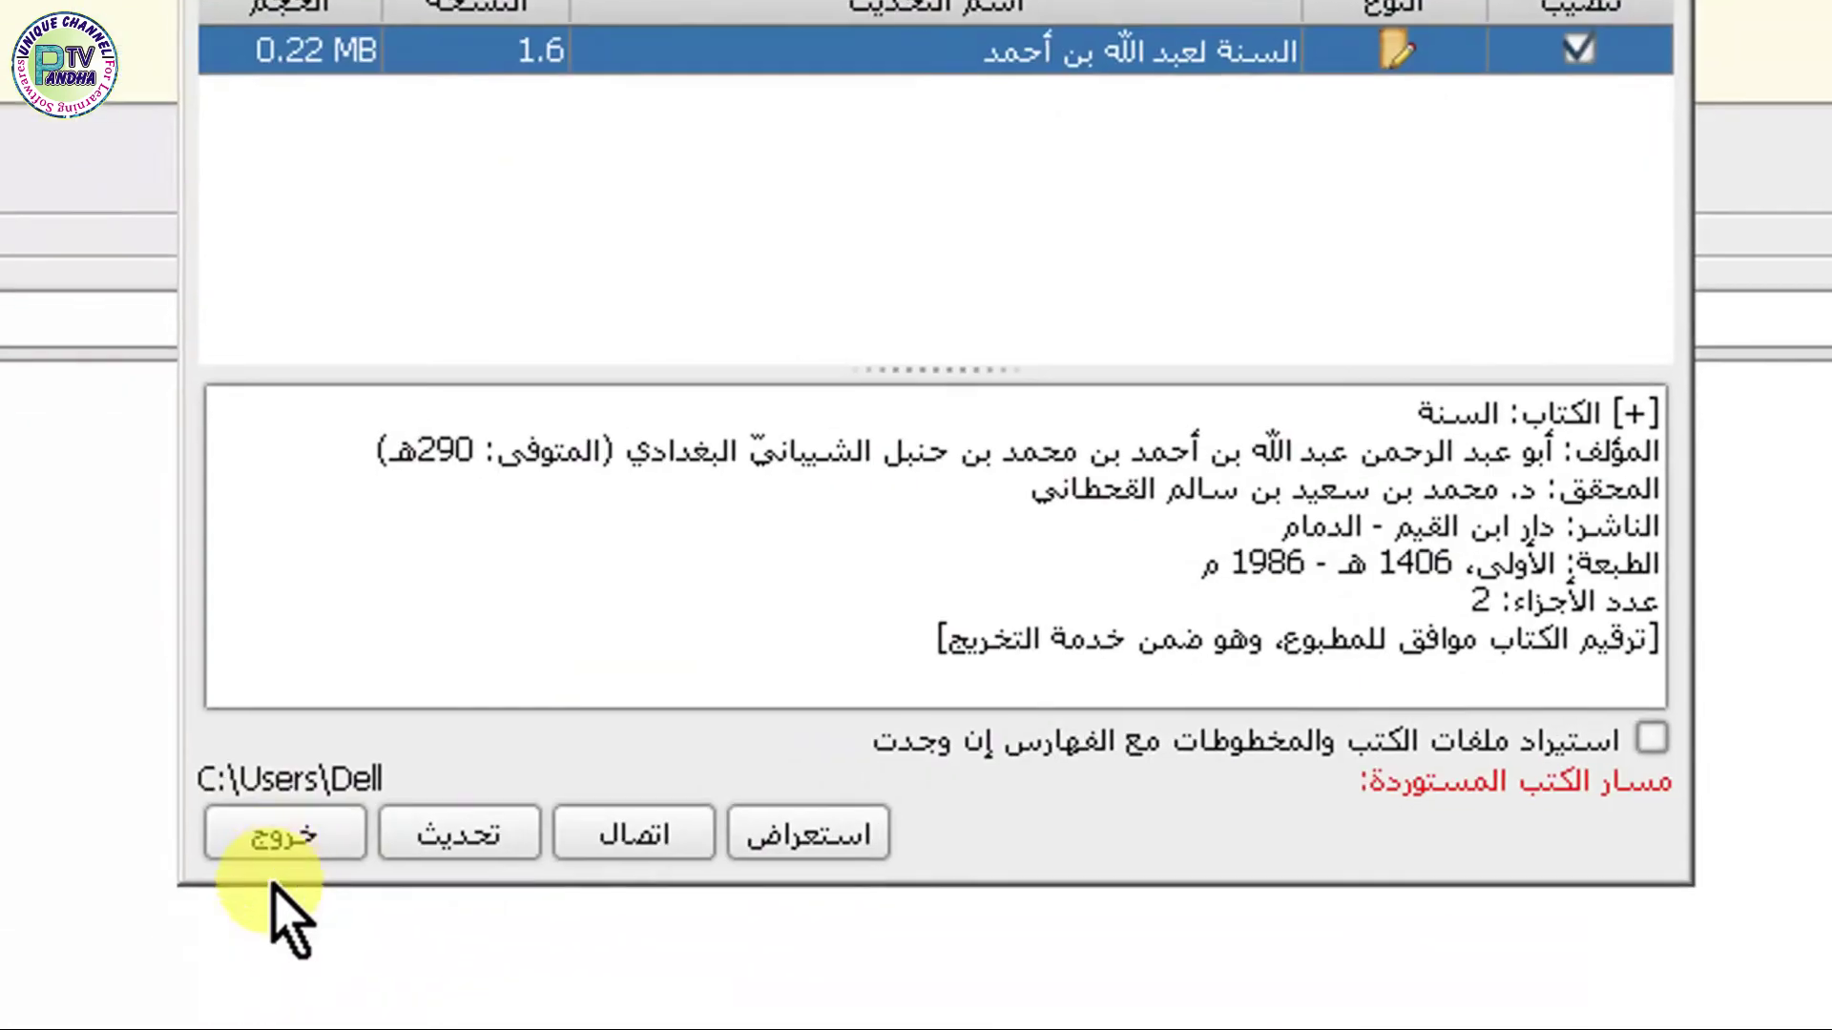
click(482, 819)
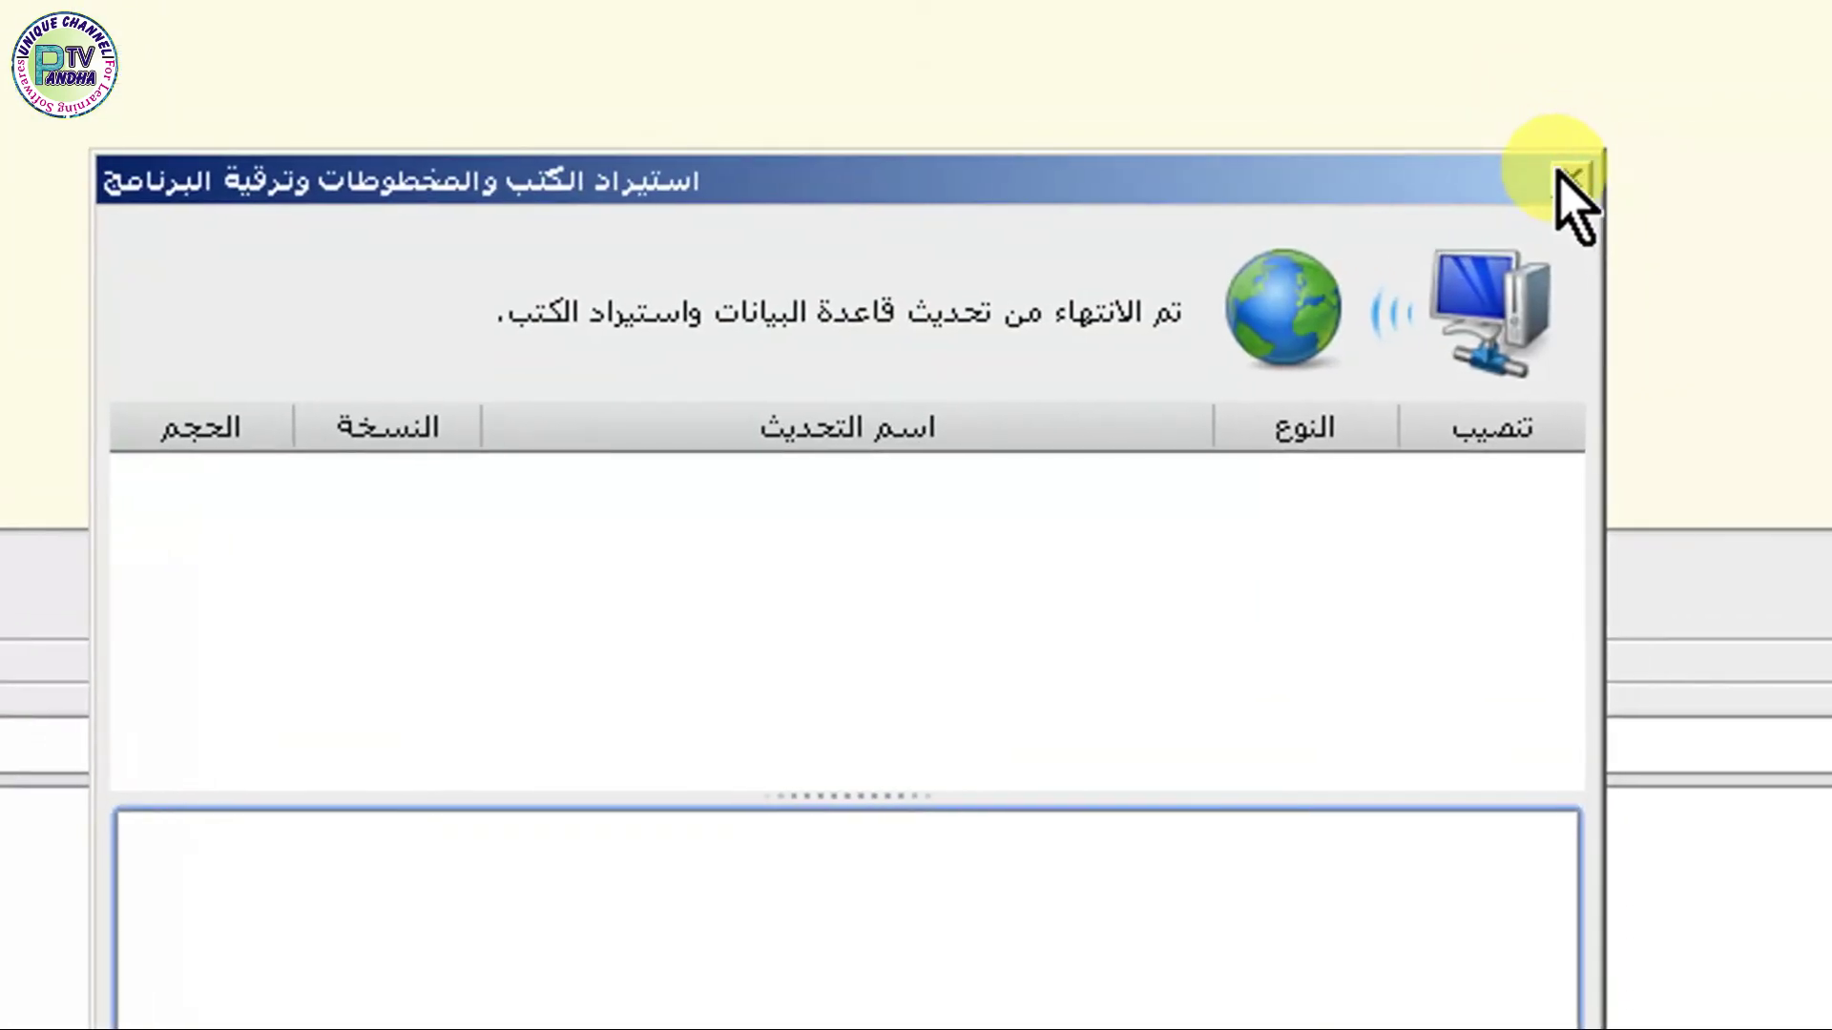
click(1558, 187)
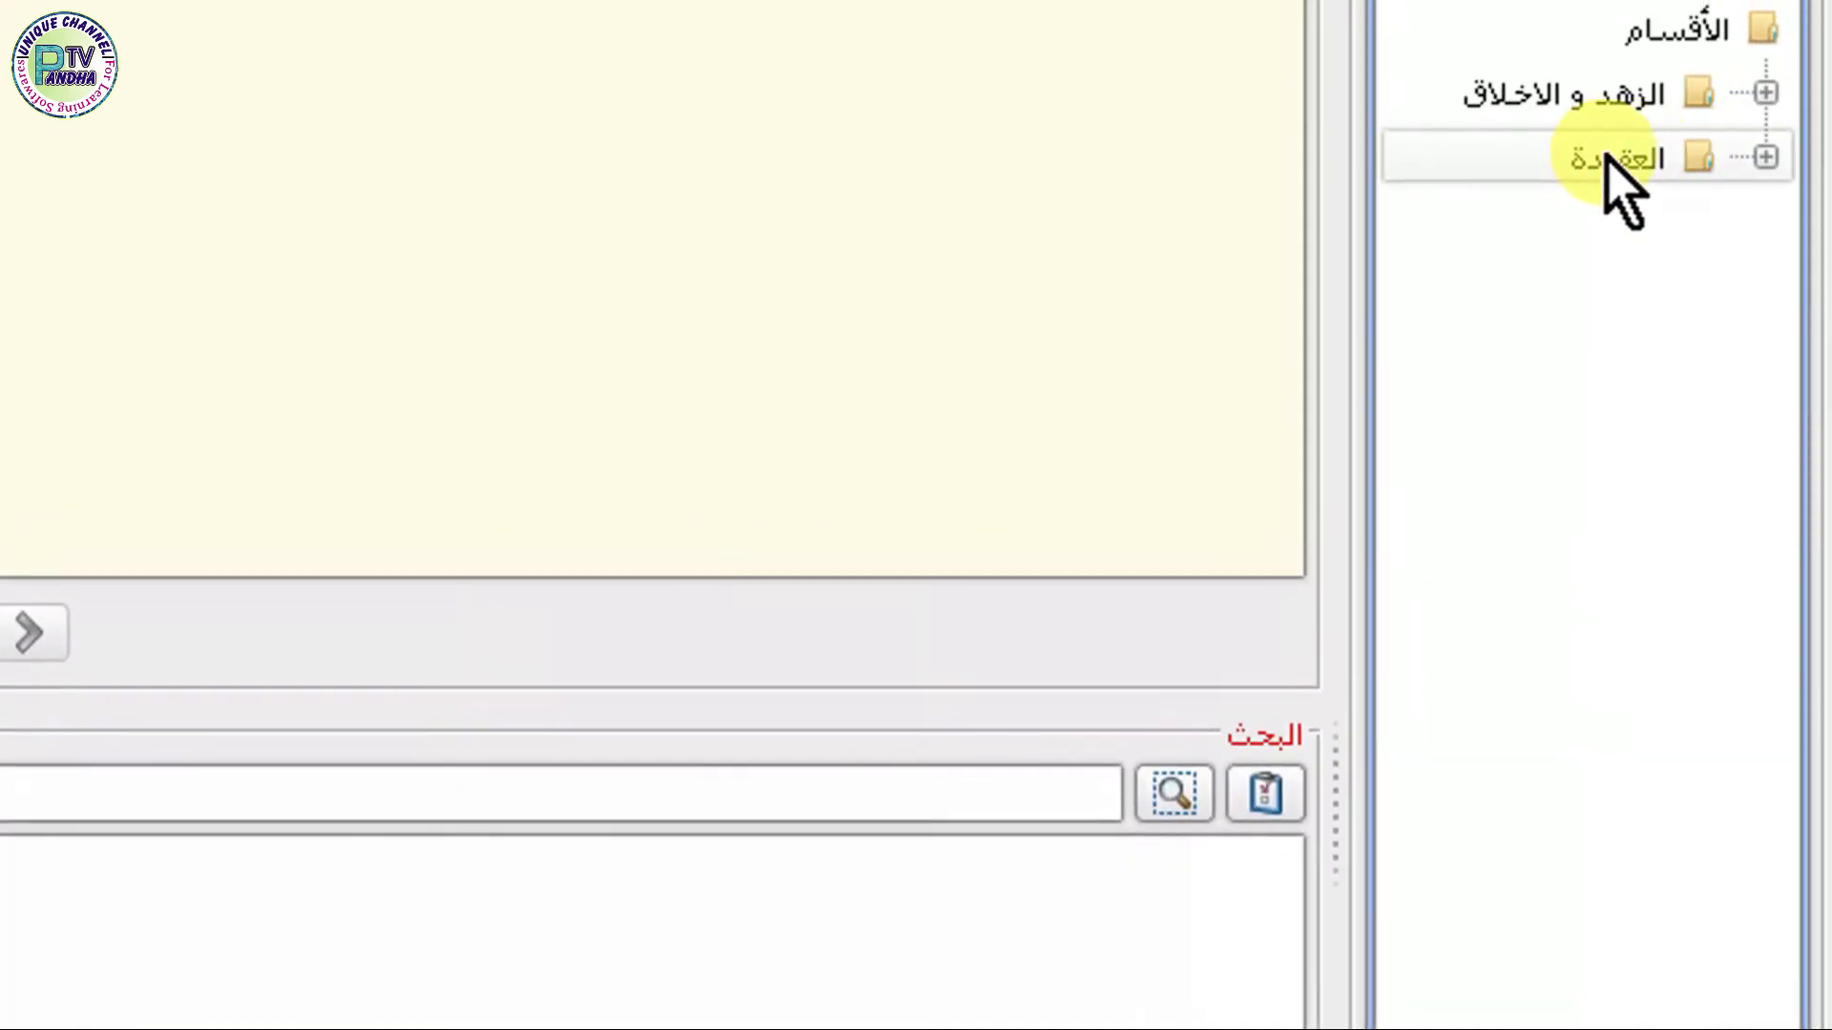
- Expand السنة لعبد الله بن أحمد under the العقيدة category and view pages of its parts 1 and 2
click(1766, 156)
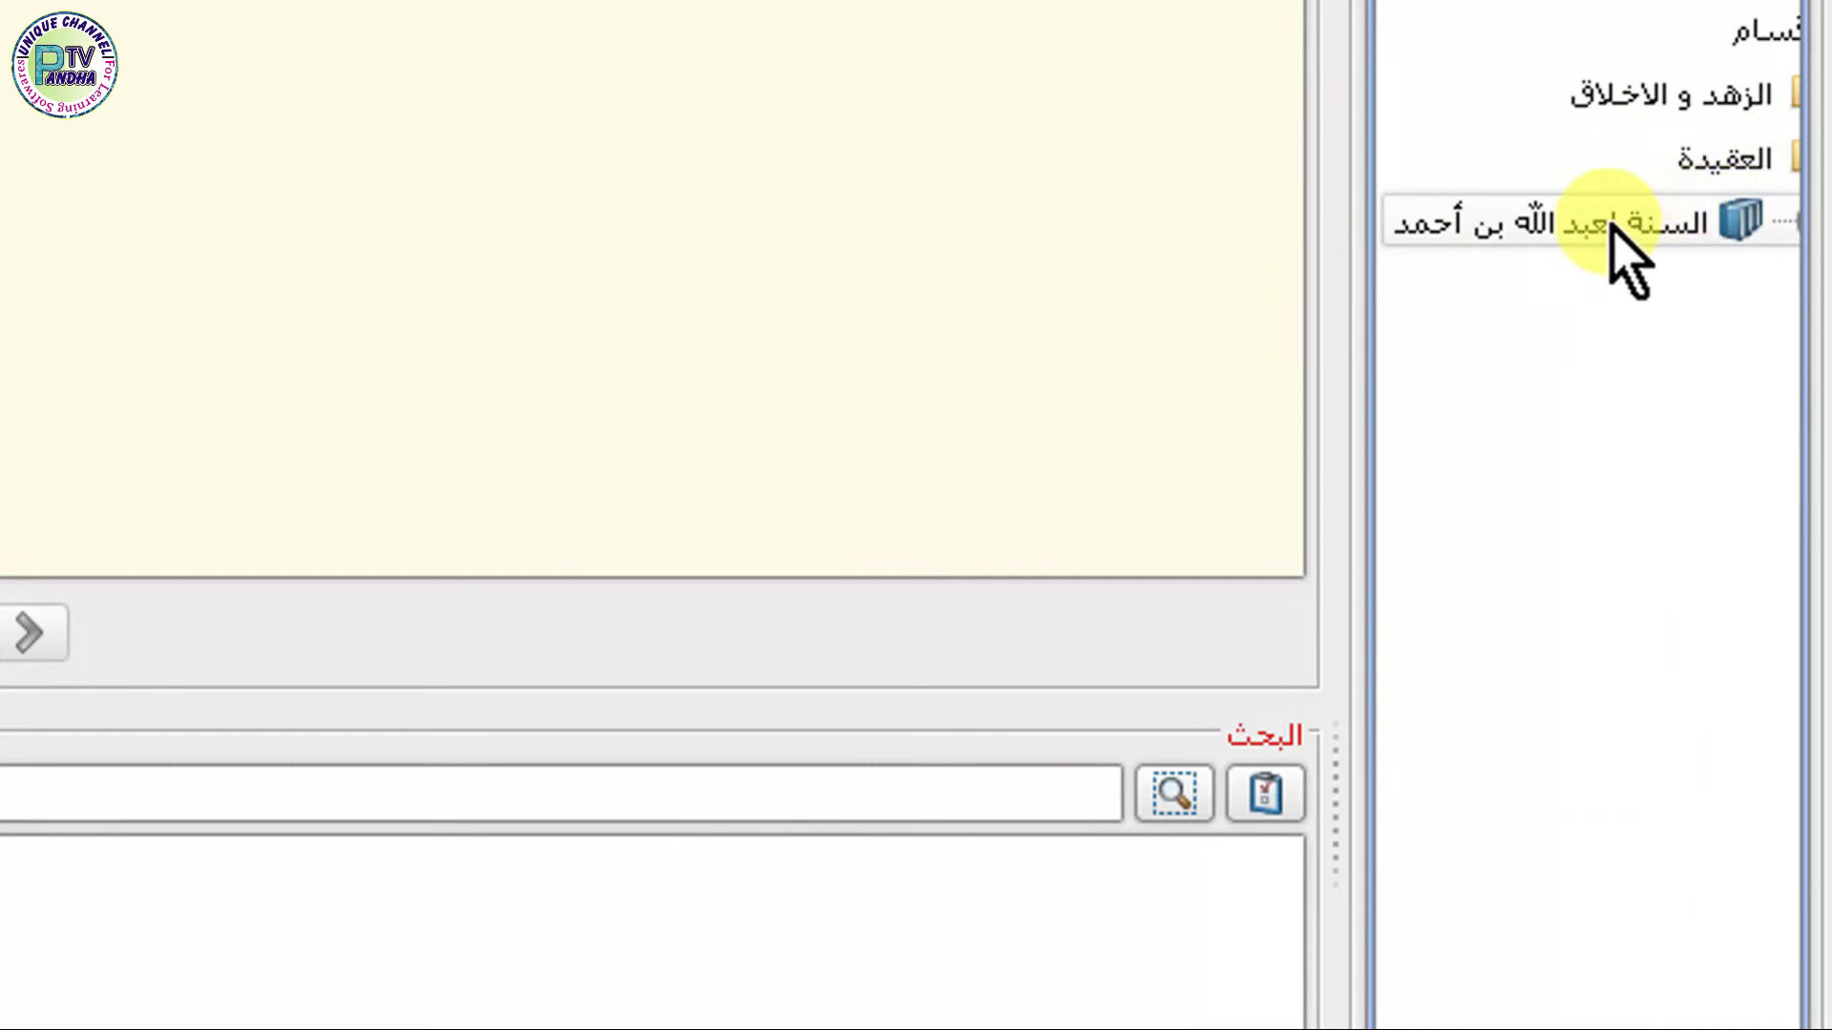
mouse_move(1613, 256)
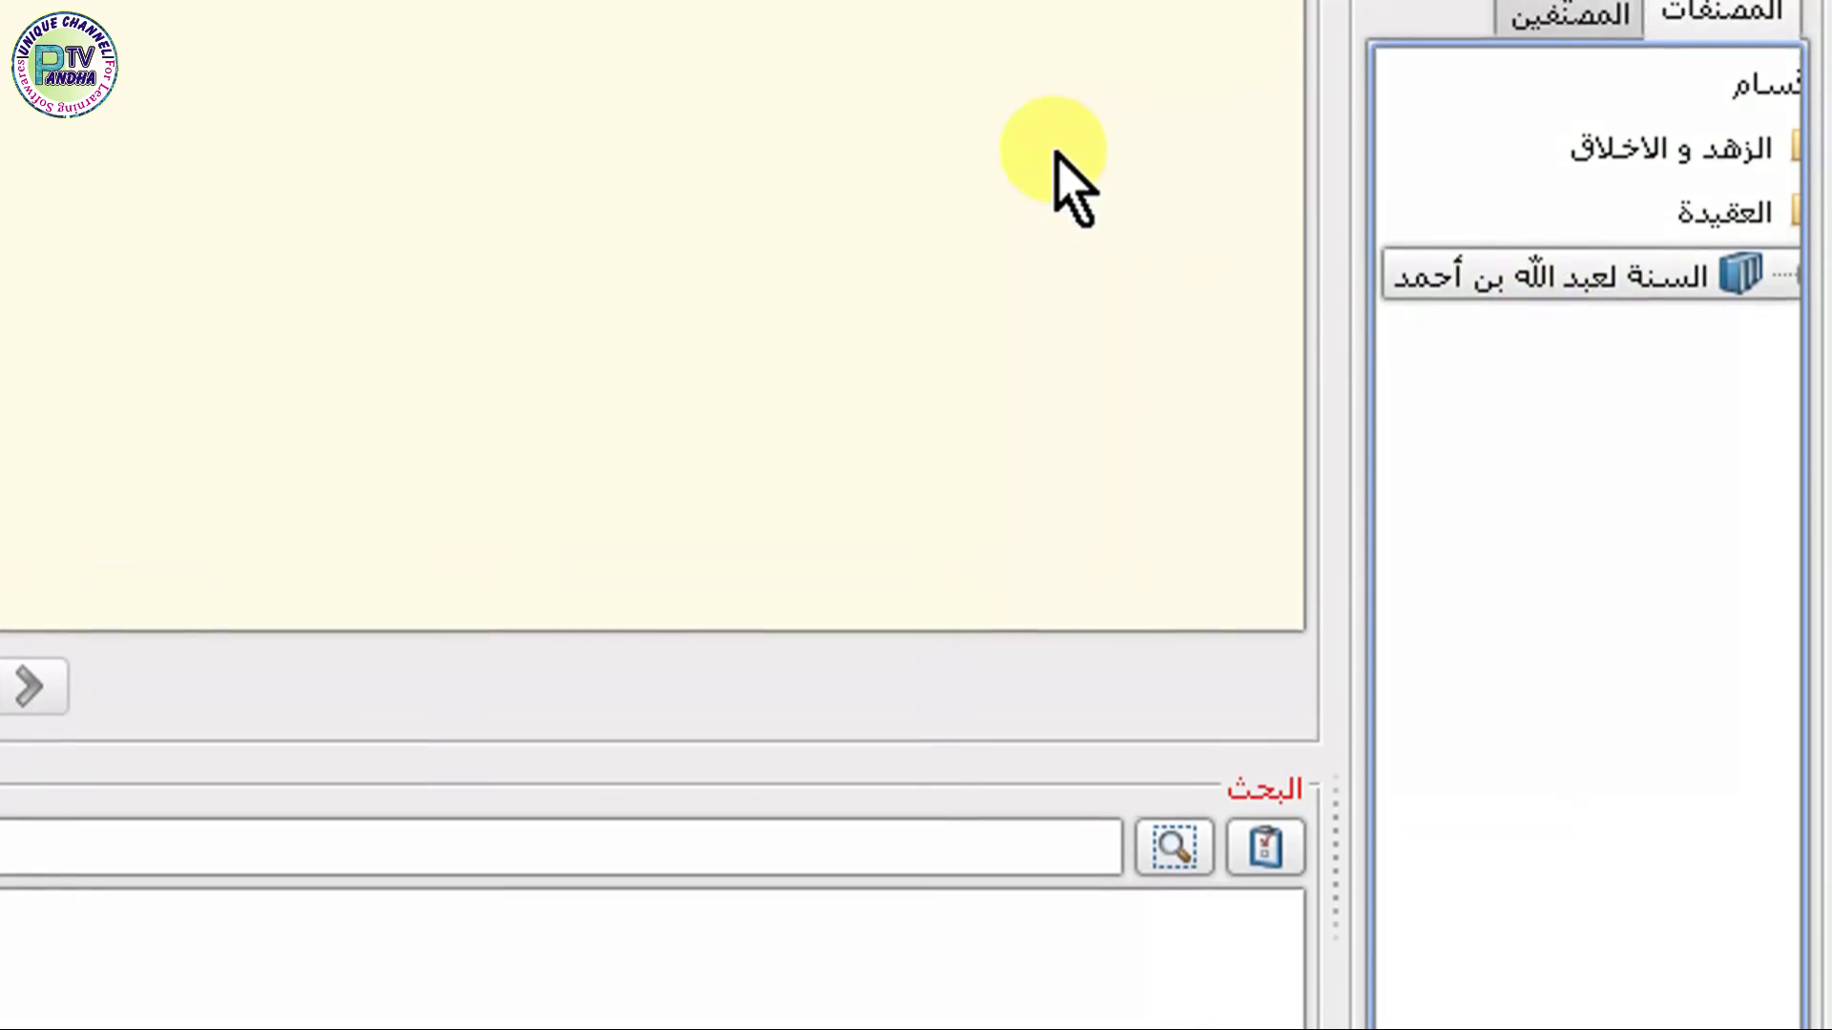
double_click(1643, 283)
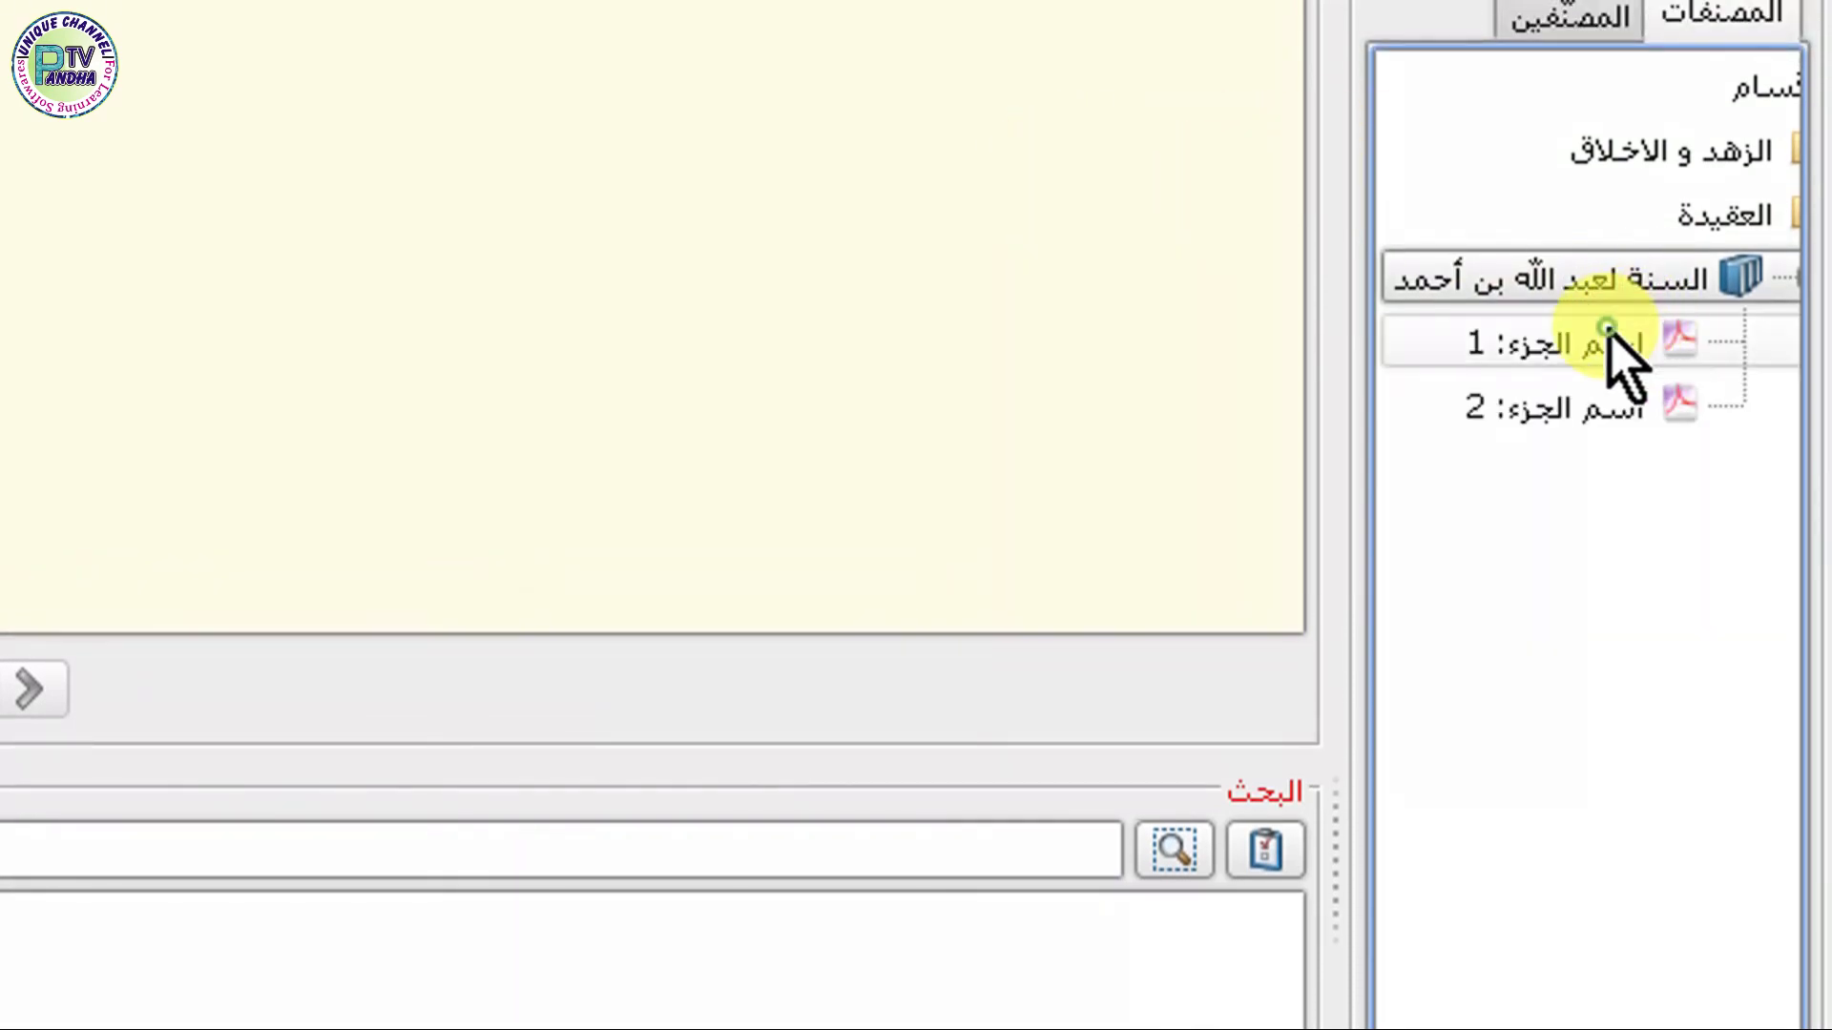
click(1611, 334)
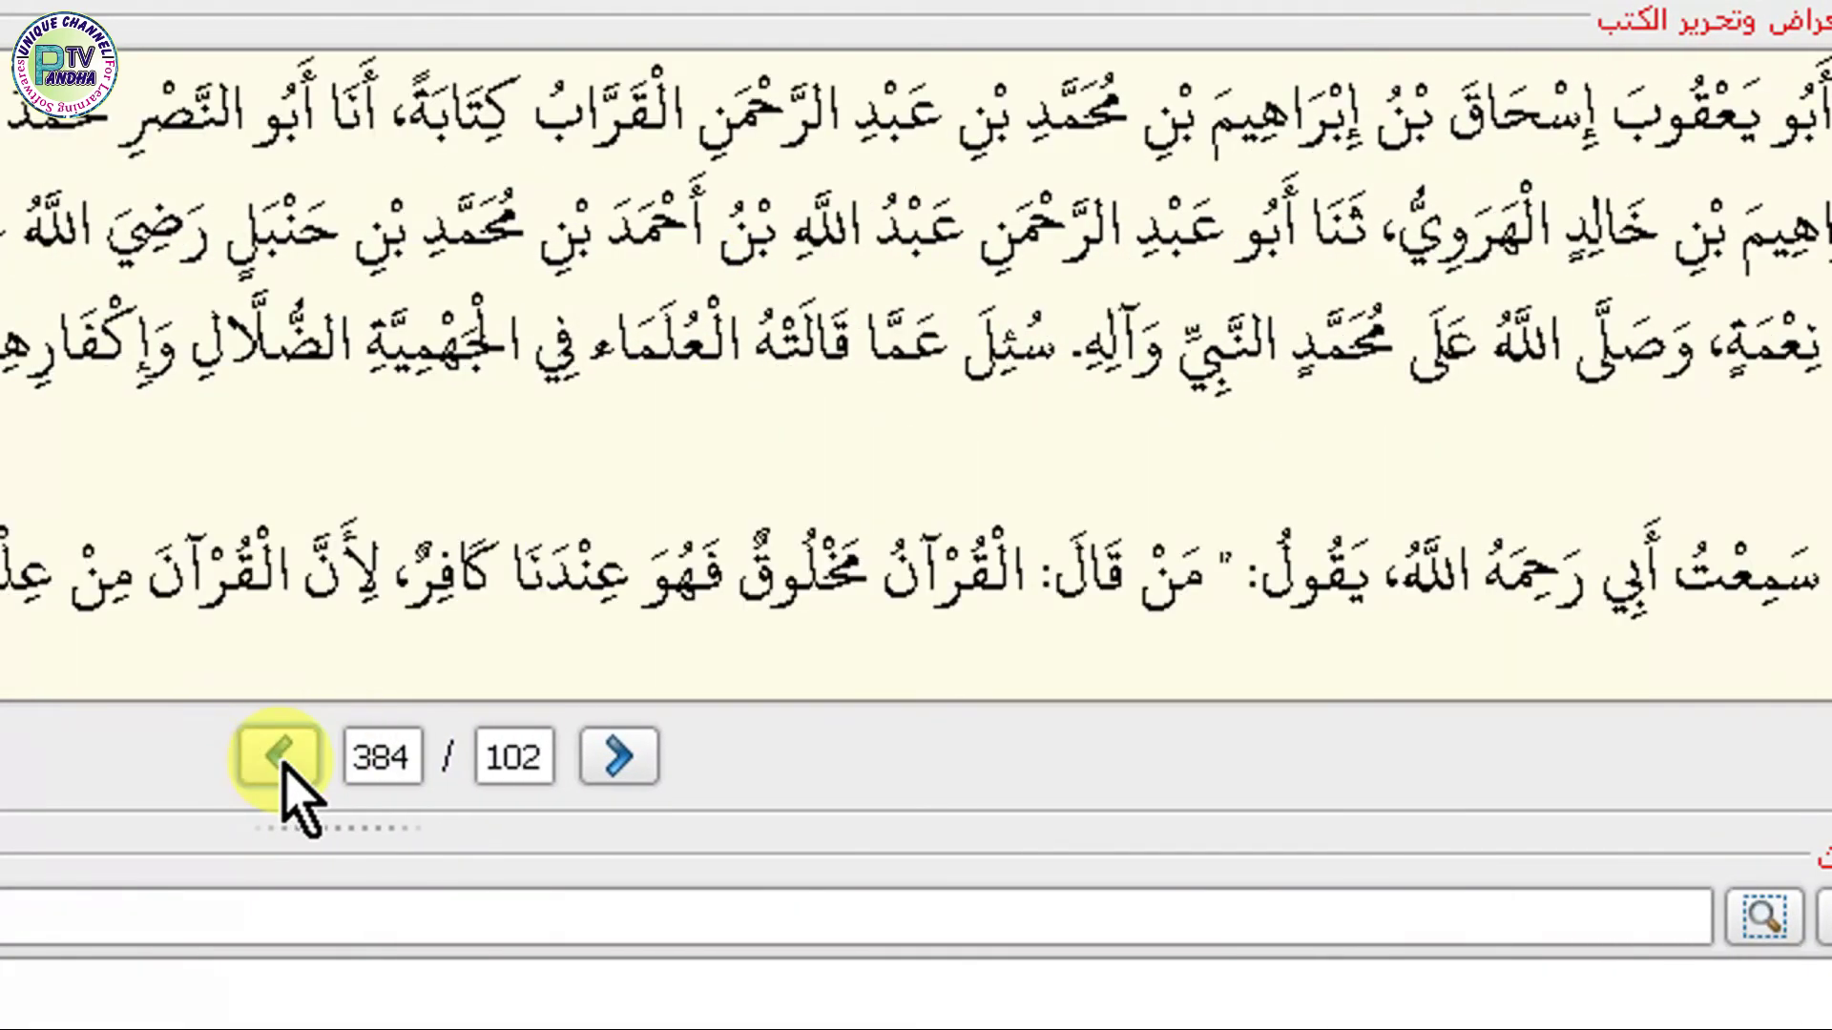
click(282, 759)
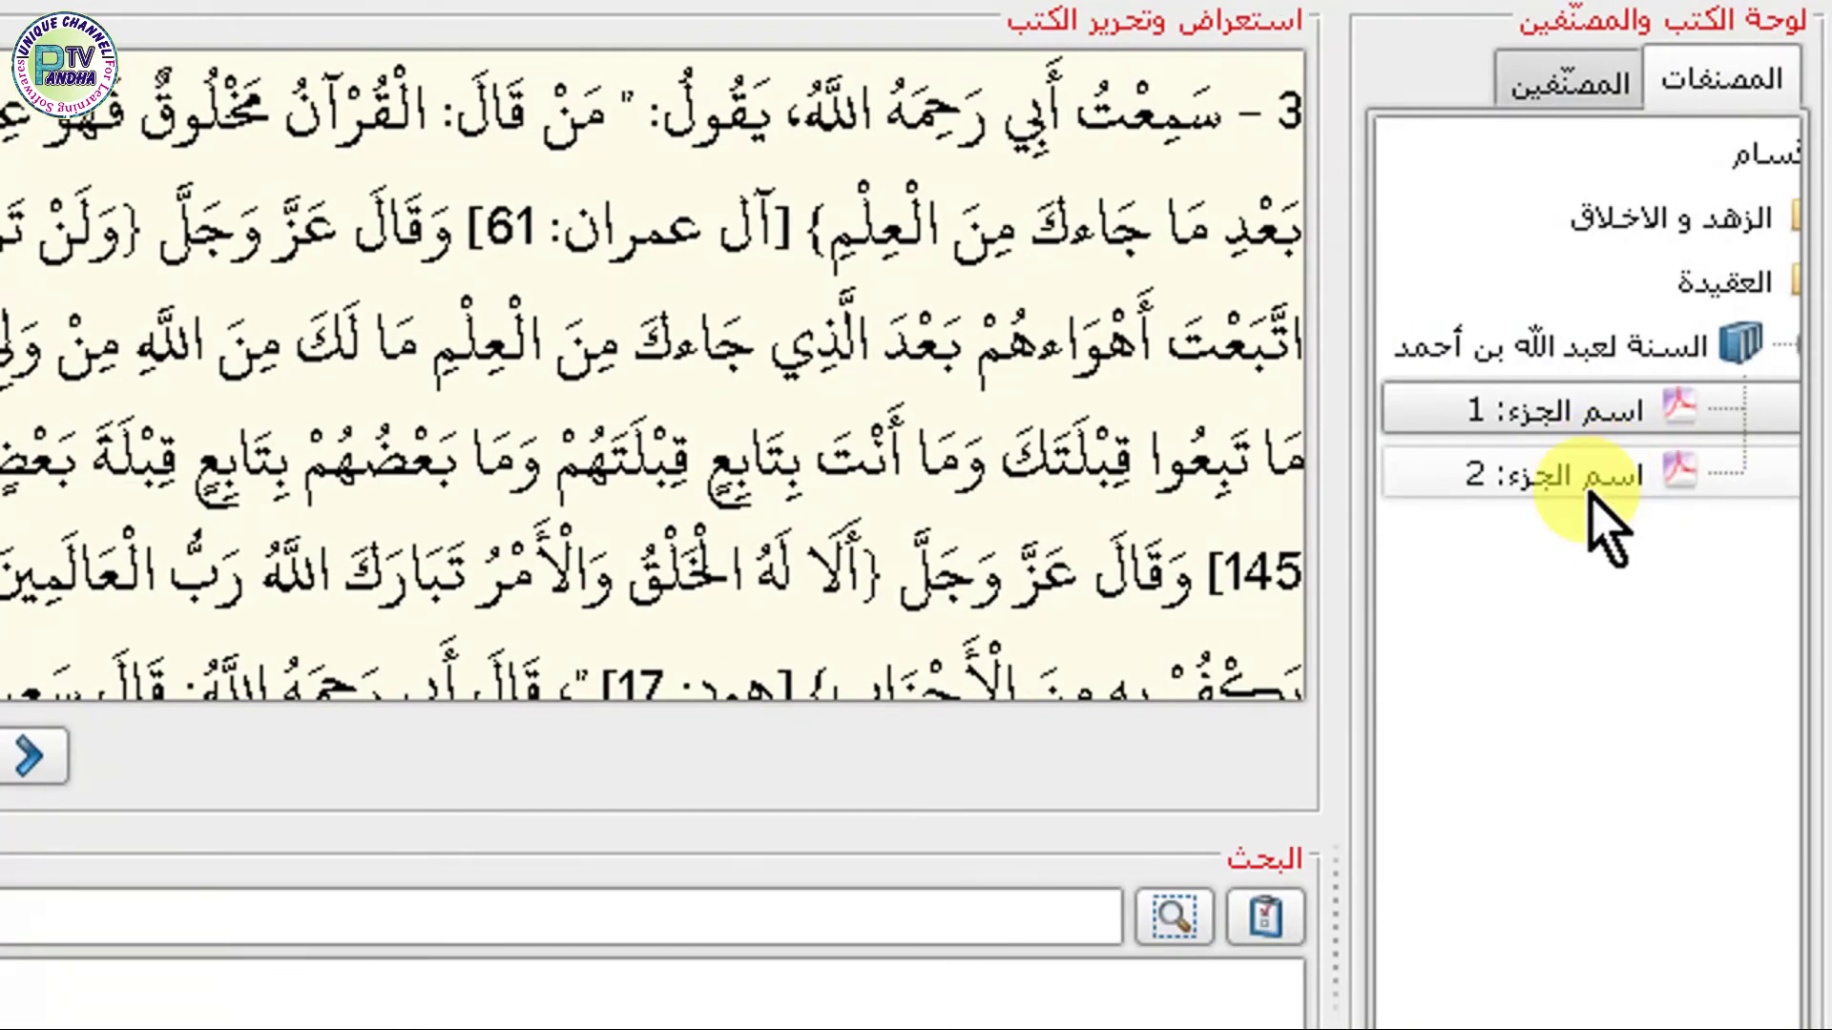
click(1589, 494)
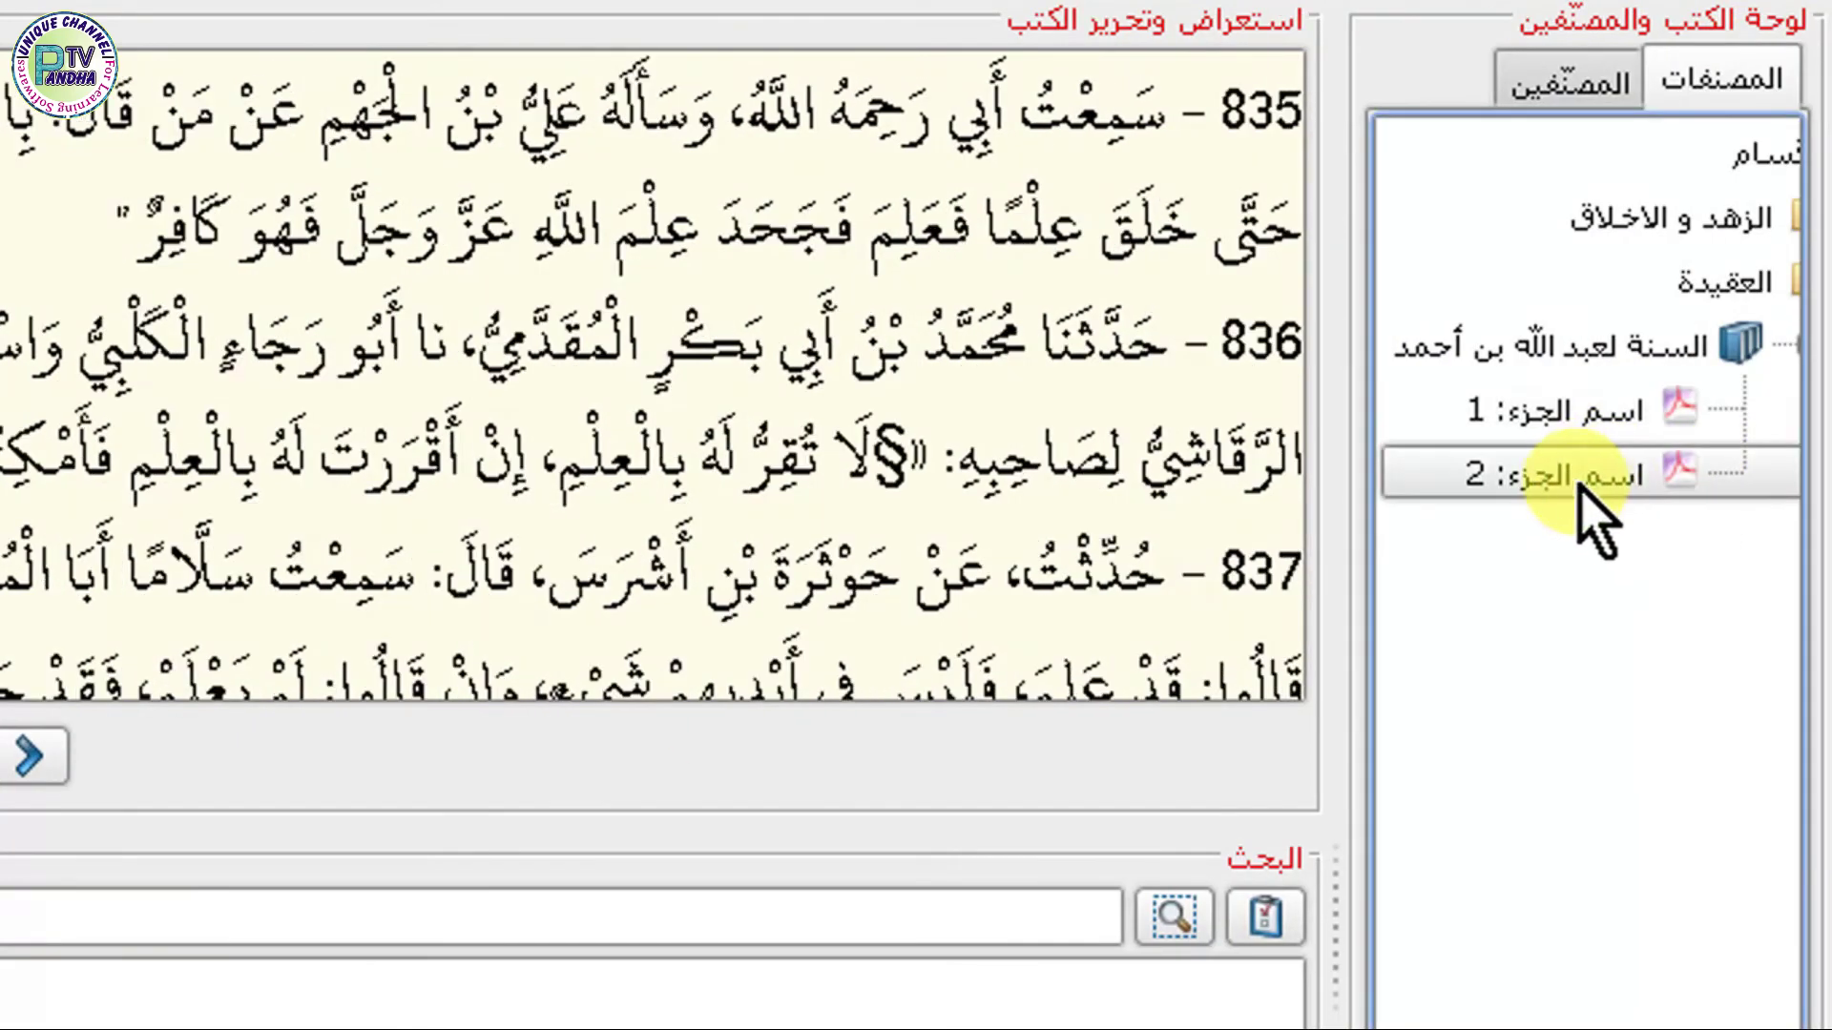
click(1553, 429)
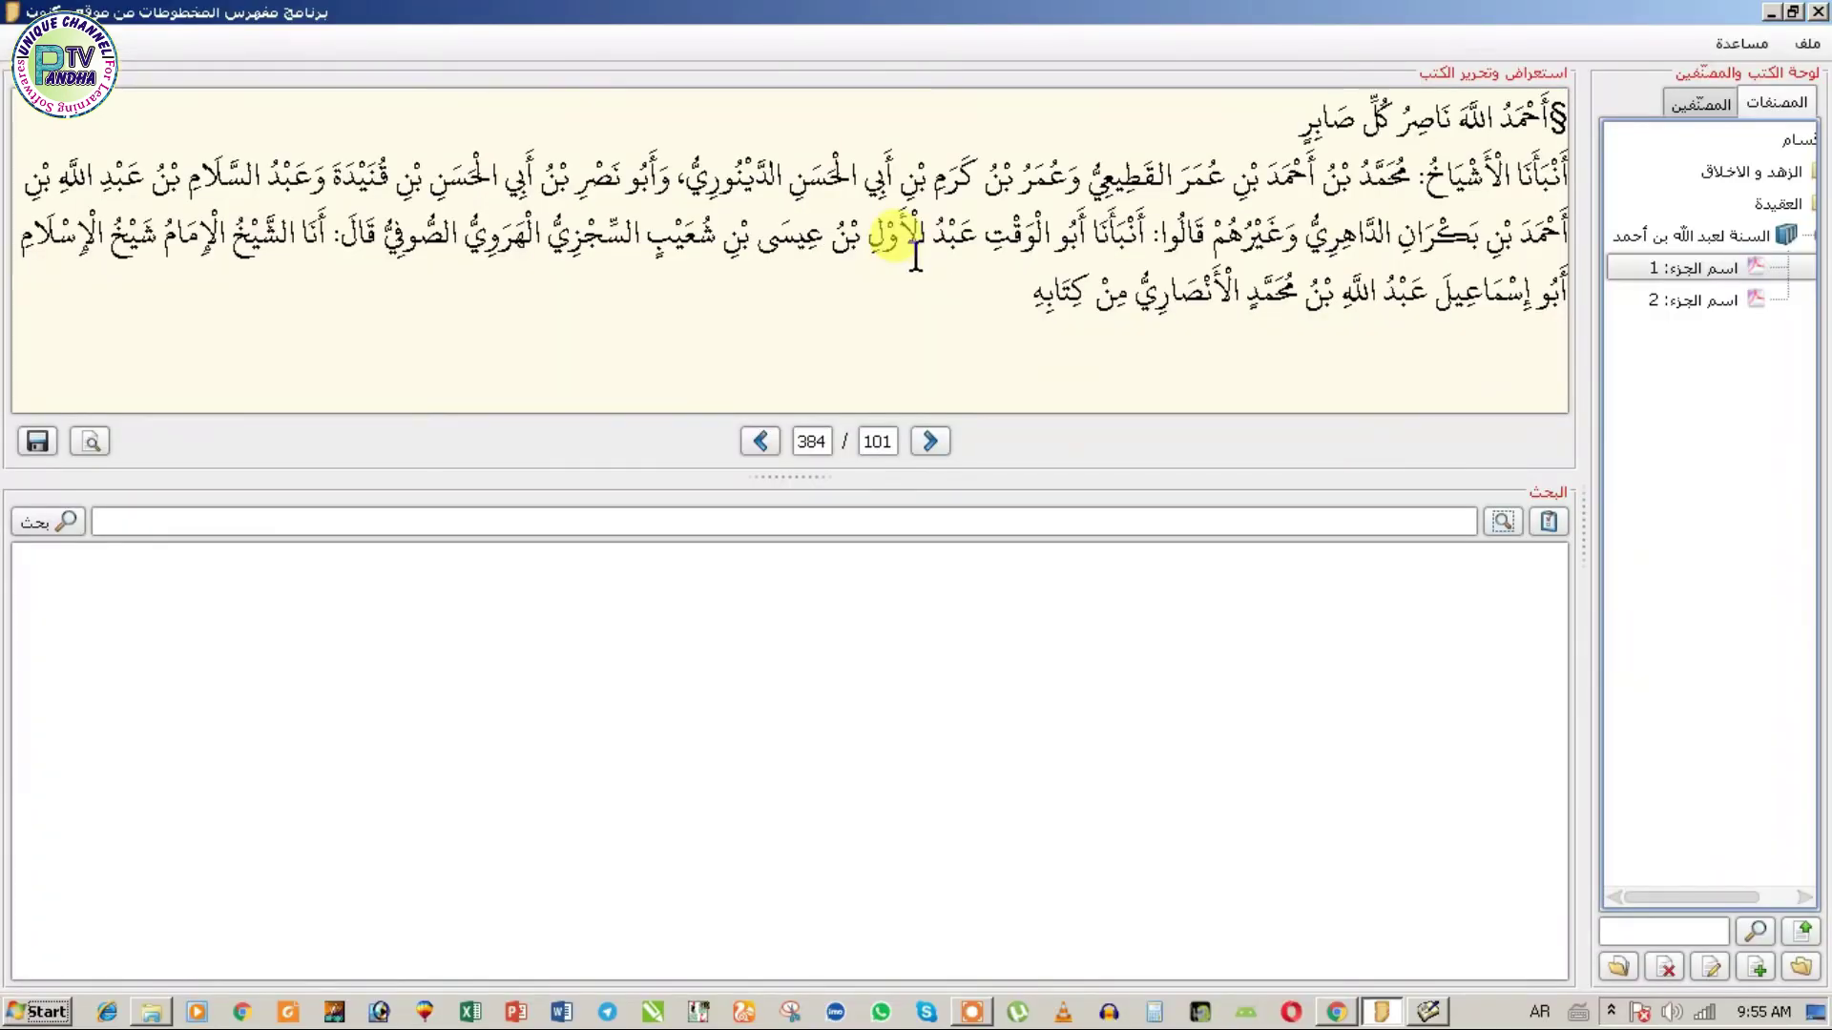
- Return to the indexer, expand السنة لعبد الله بن أحمد again, and recheck the text of both parts
key(alt+Tab)
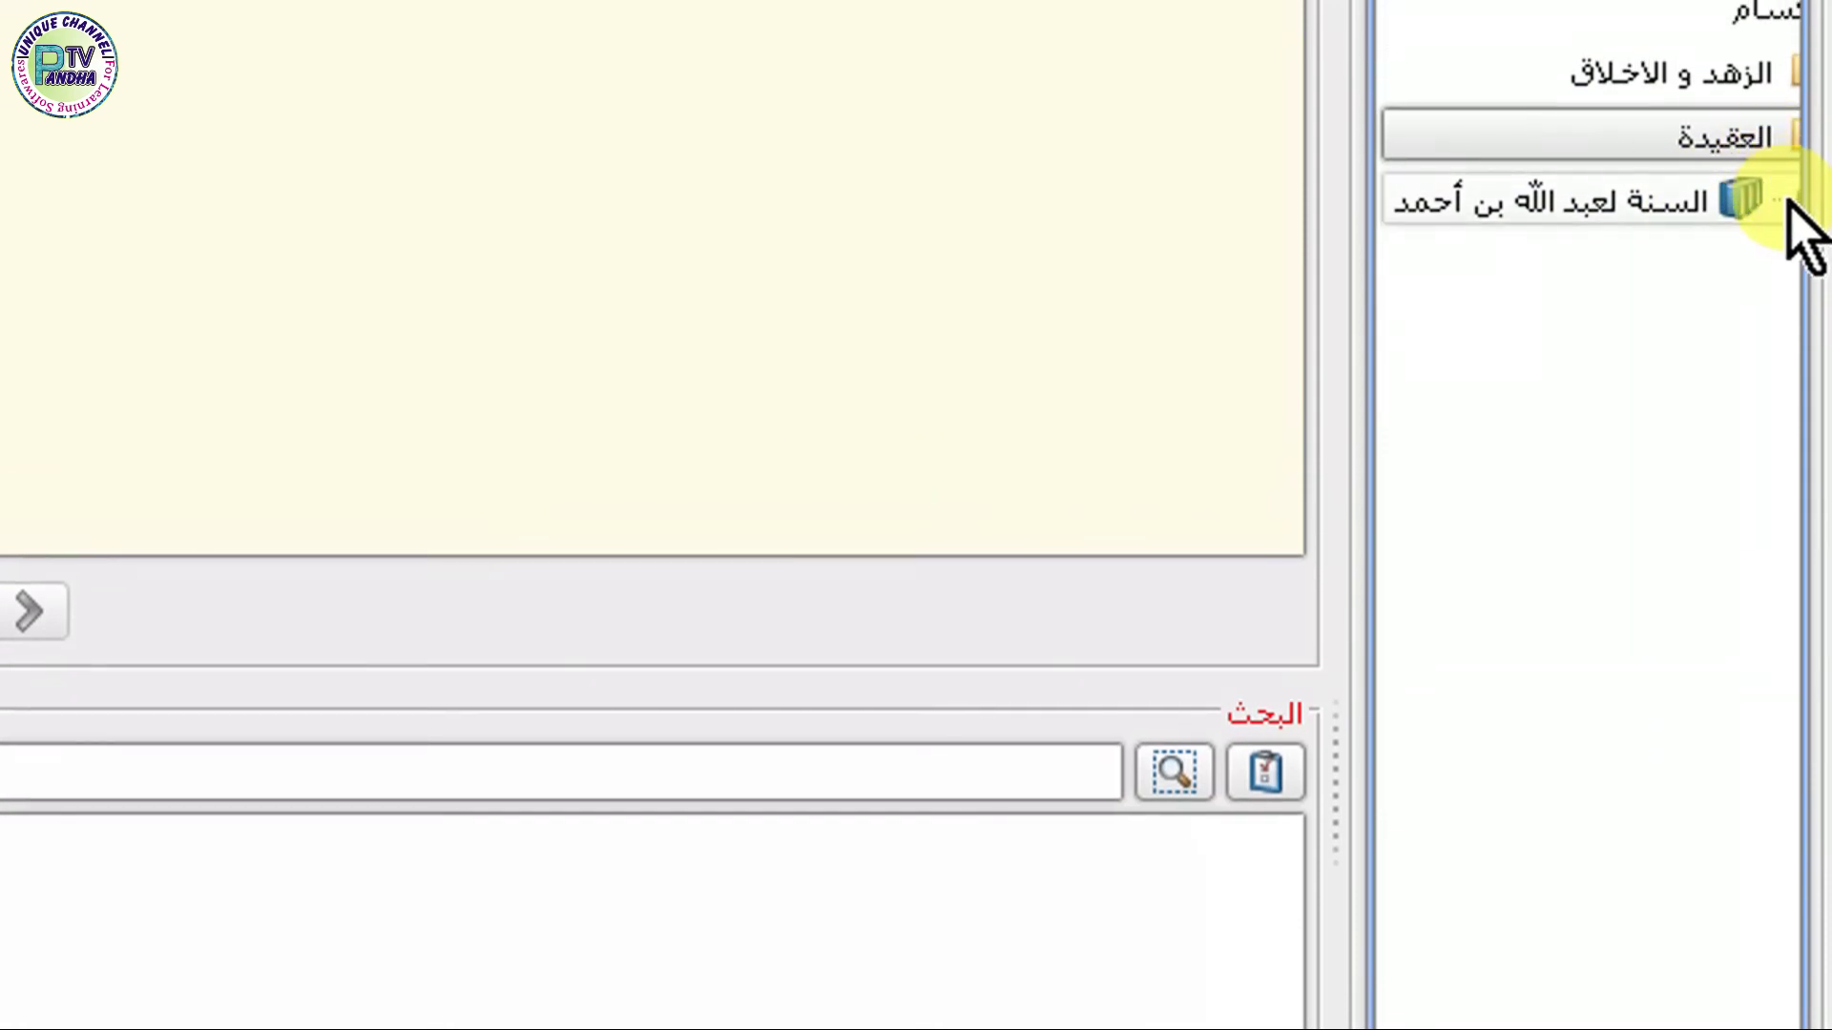
click(1789, 203)
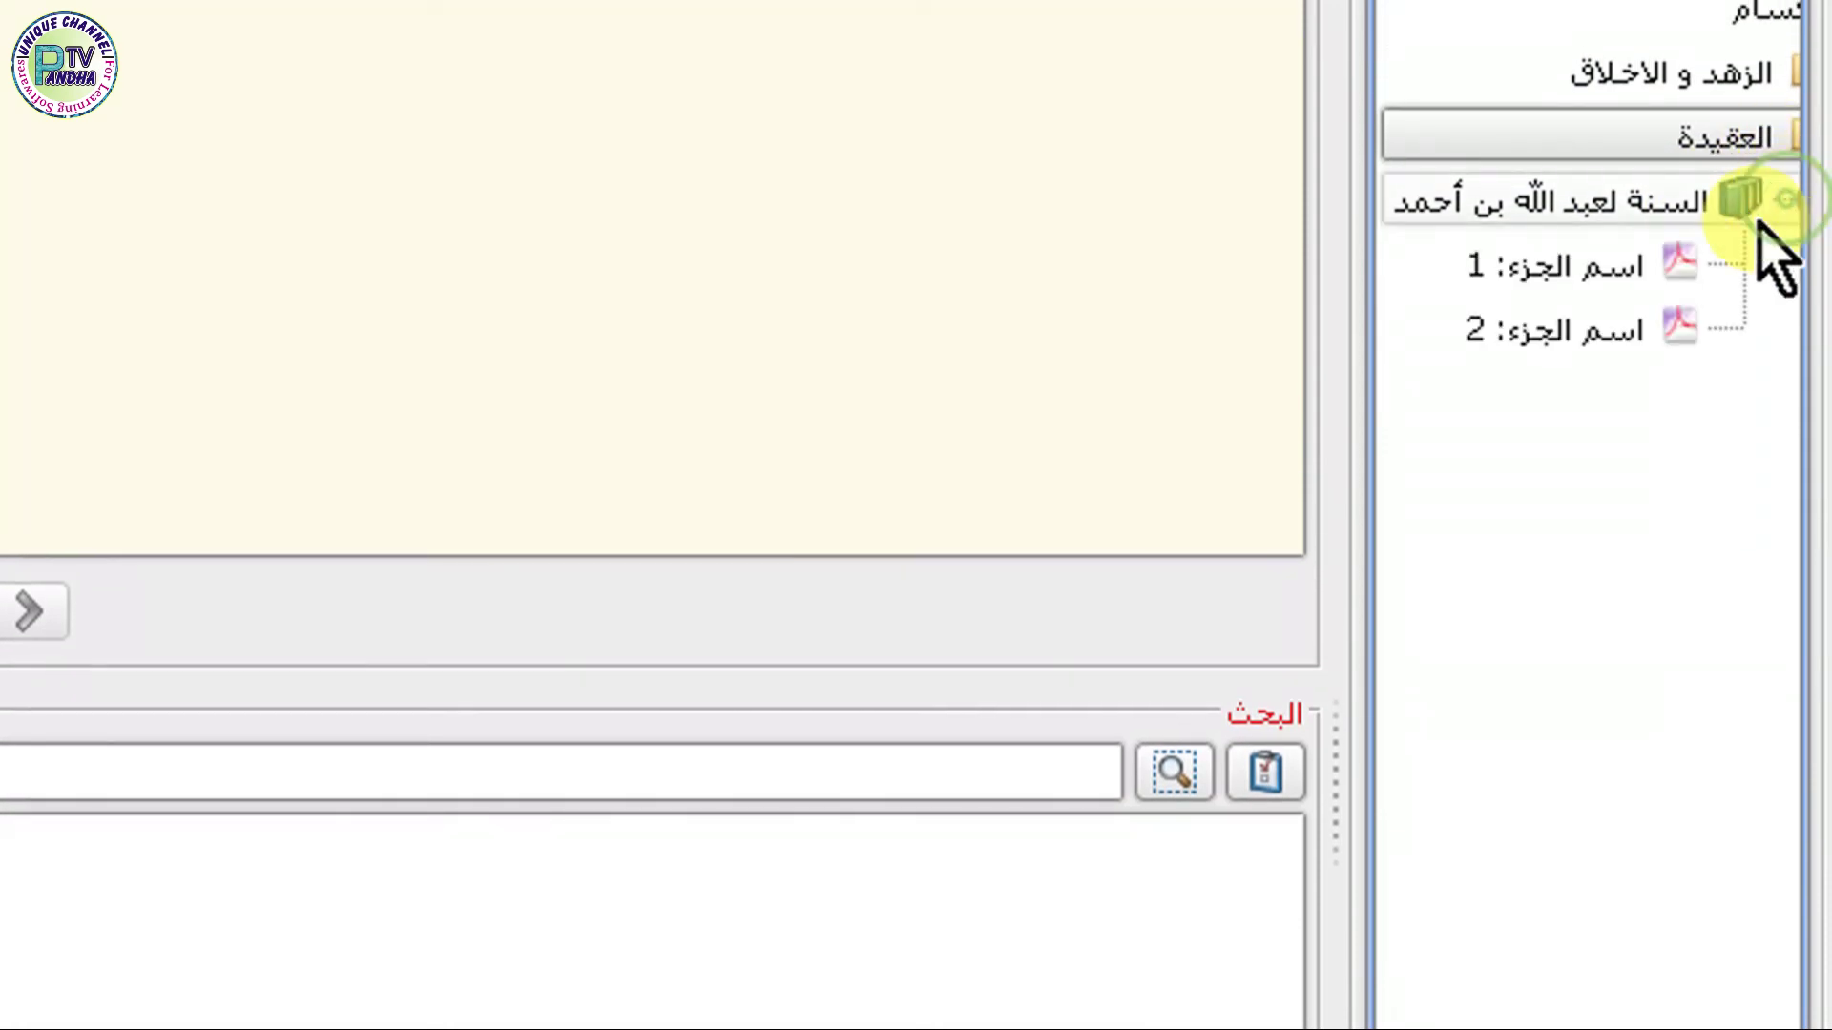
click(1588, 269)
click(1586, 329)
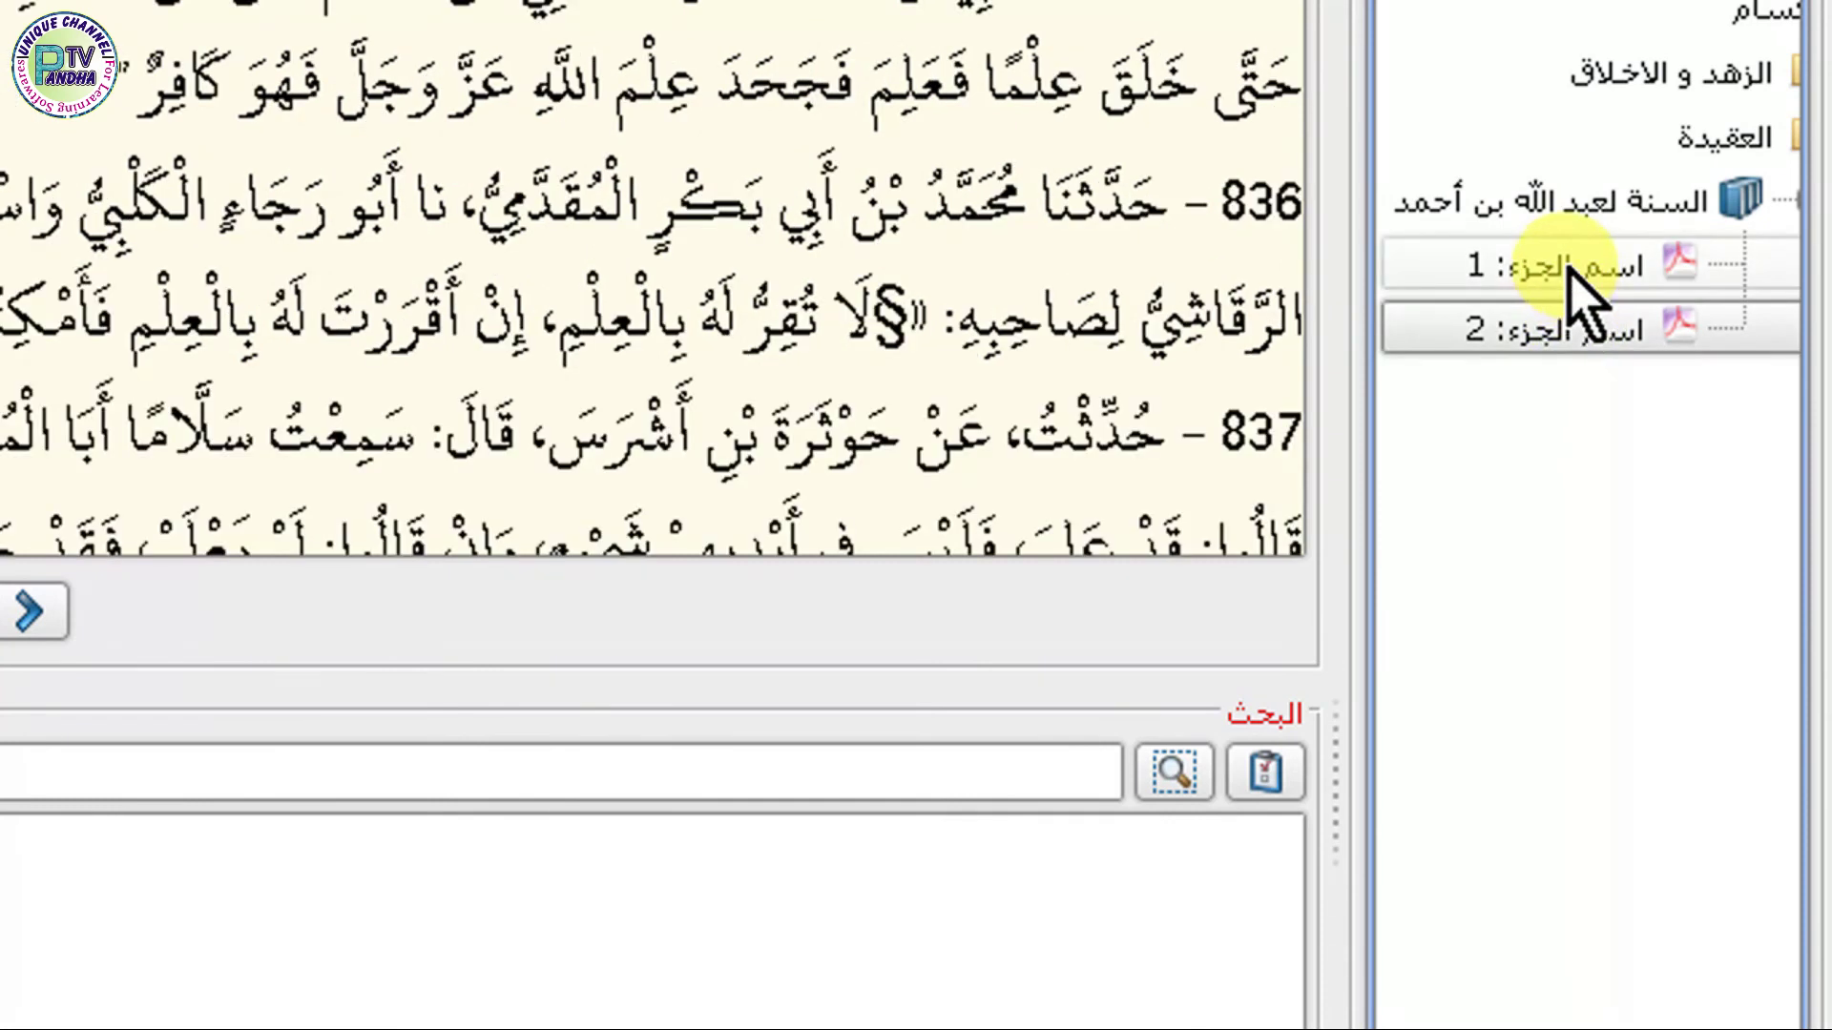
click(1570, 258)
- Re-index both parts of السنة لعبد الله بن أحمد by word roots (بجذور الكلمات) and display part 1
right_click(1530, 202)
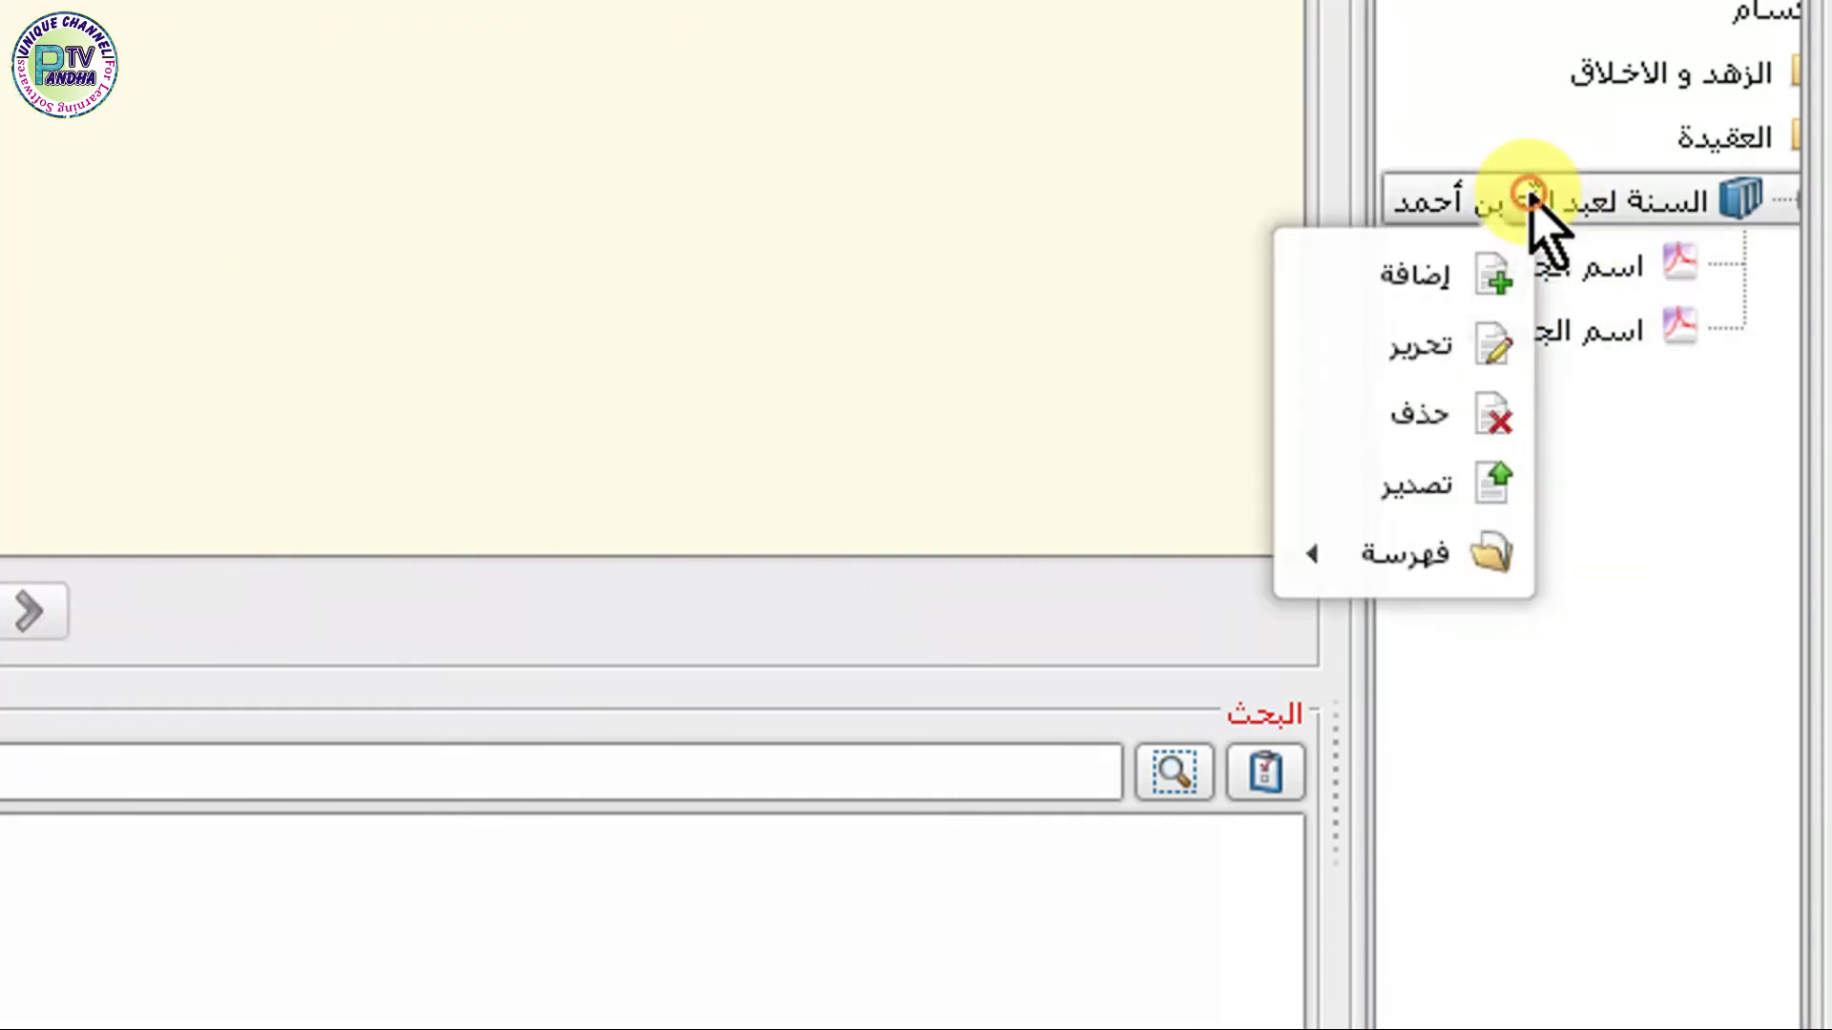
mouse_move(1433, 561)
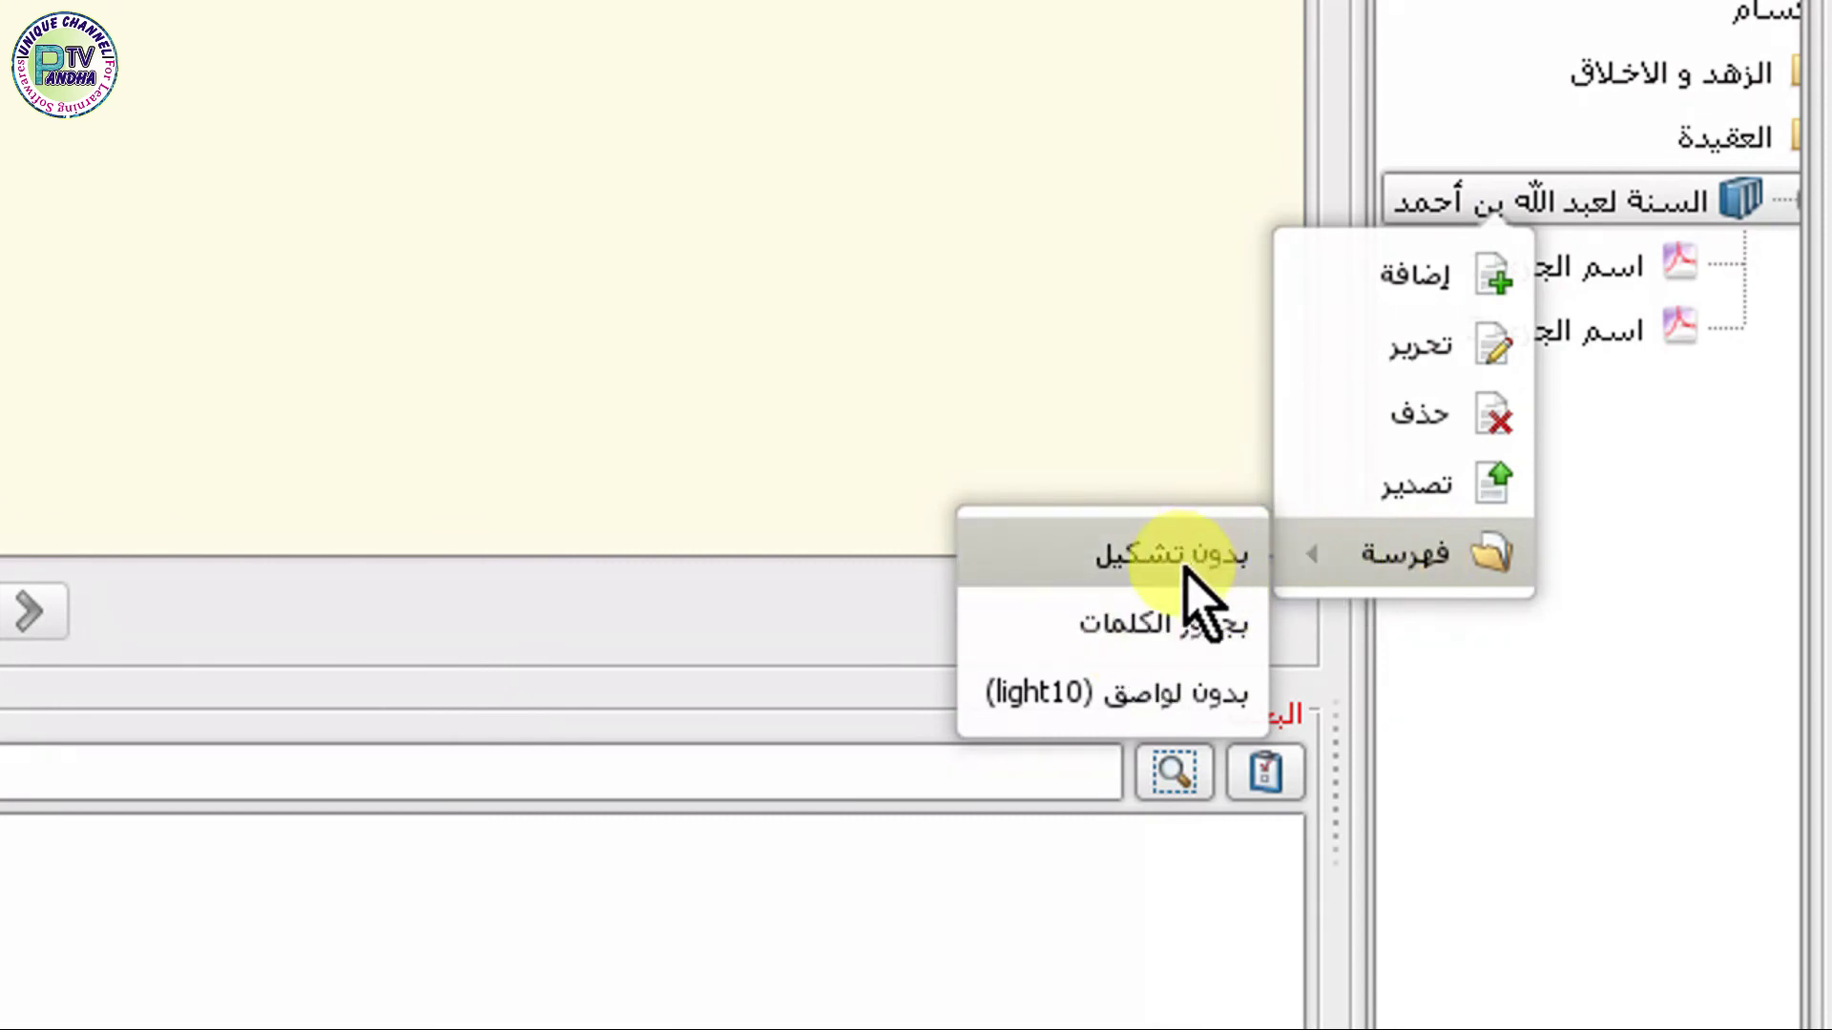
click(1154, 618)
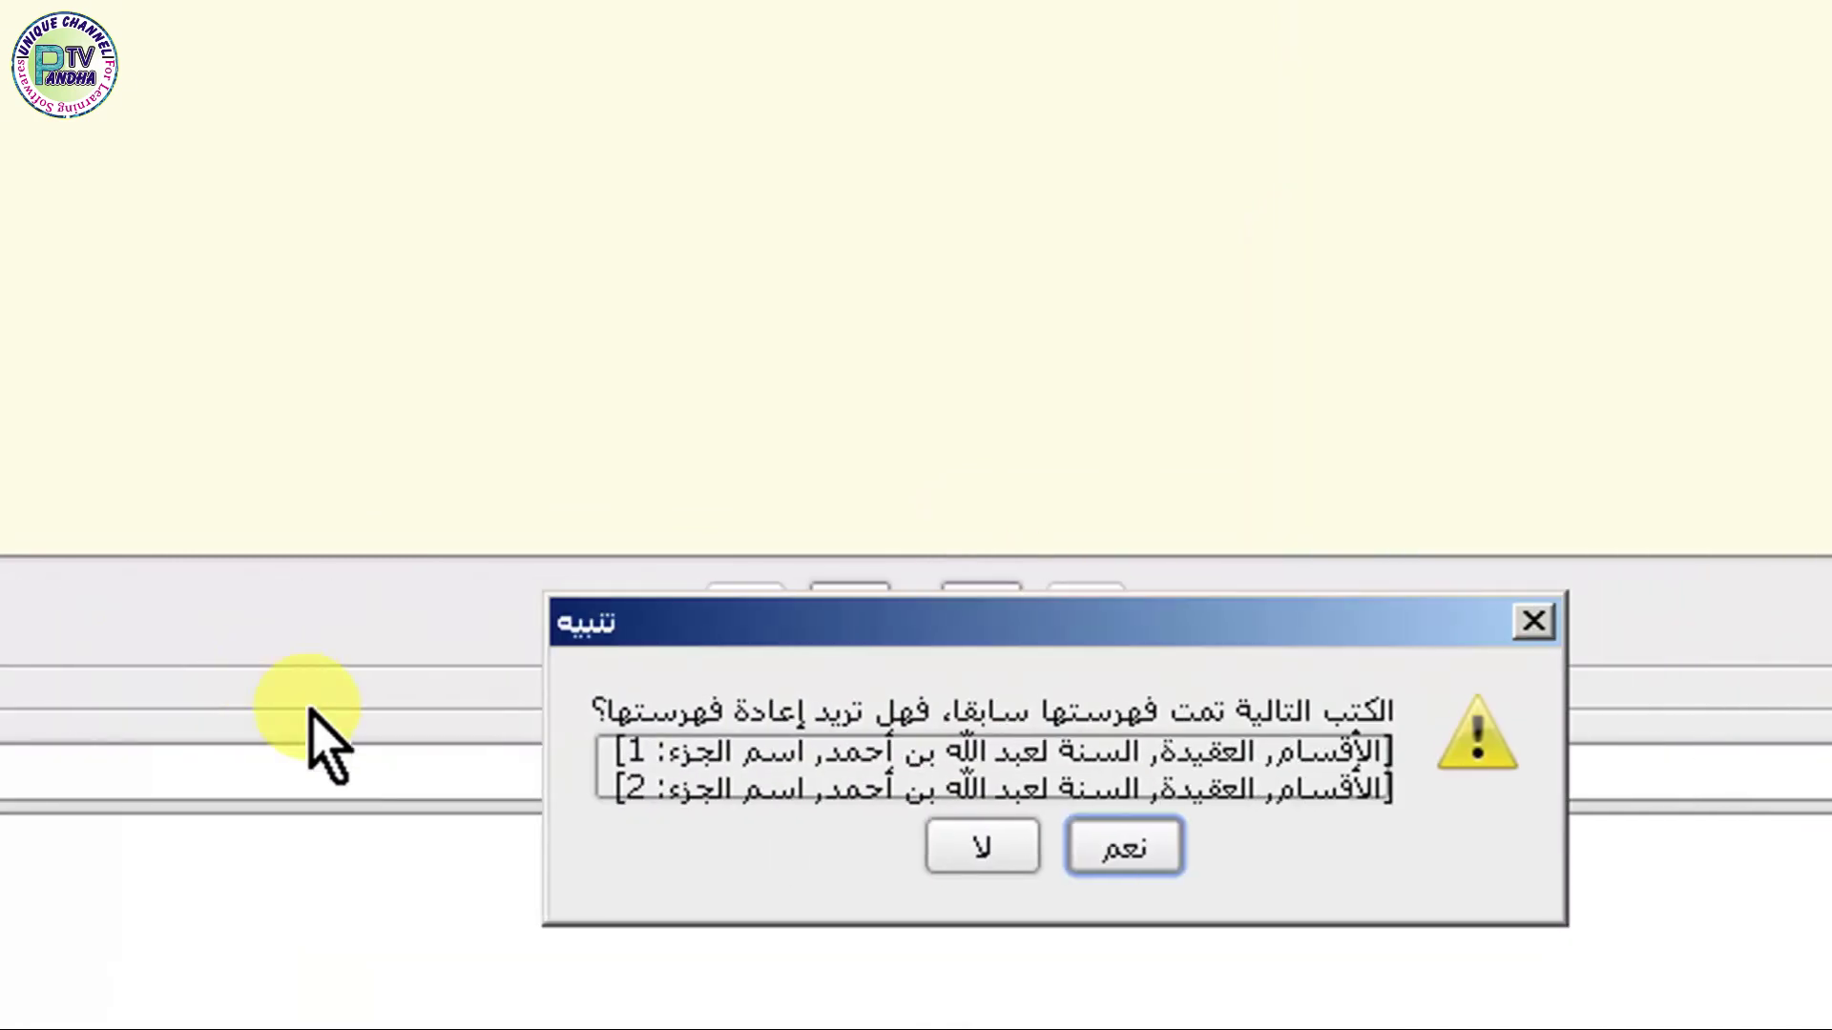
click(1128, 852)
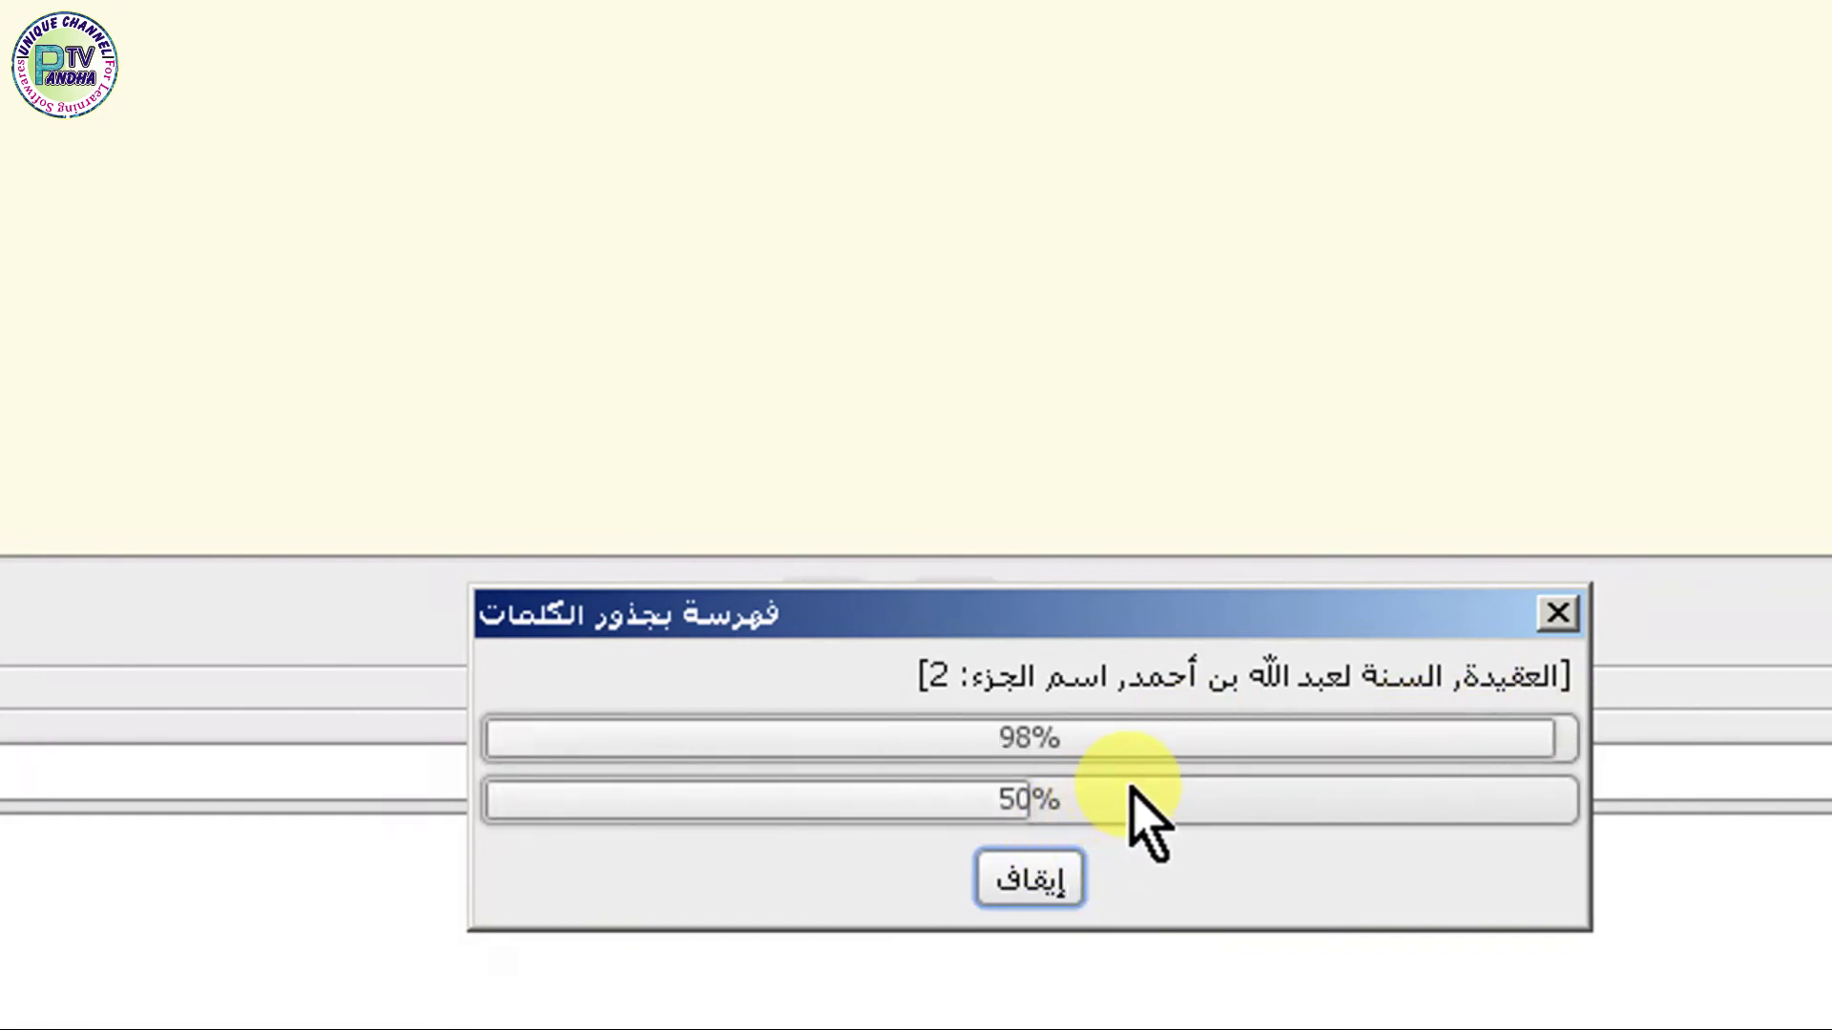
click(1626, 272)
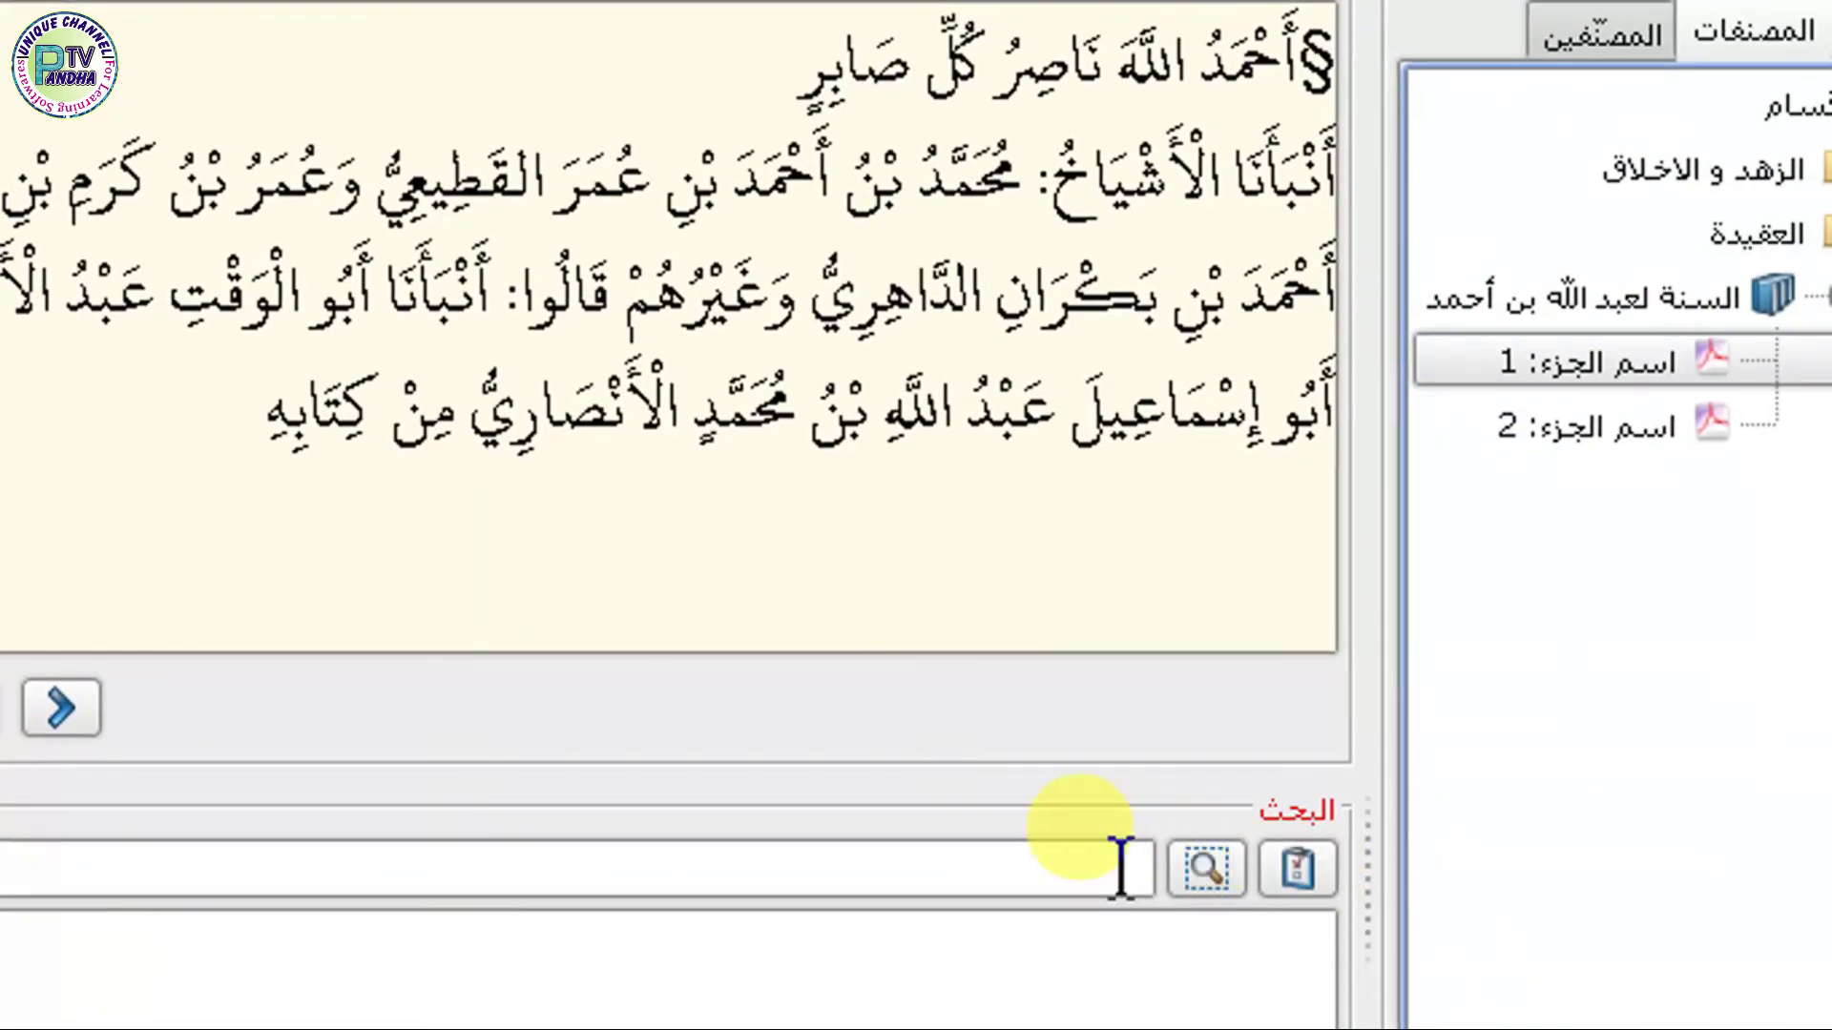
- Open the search scope, view the authors list, clear all categories, and select only السنة لعبد الله بن أحمد under العقيدة
click(1030, 870)
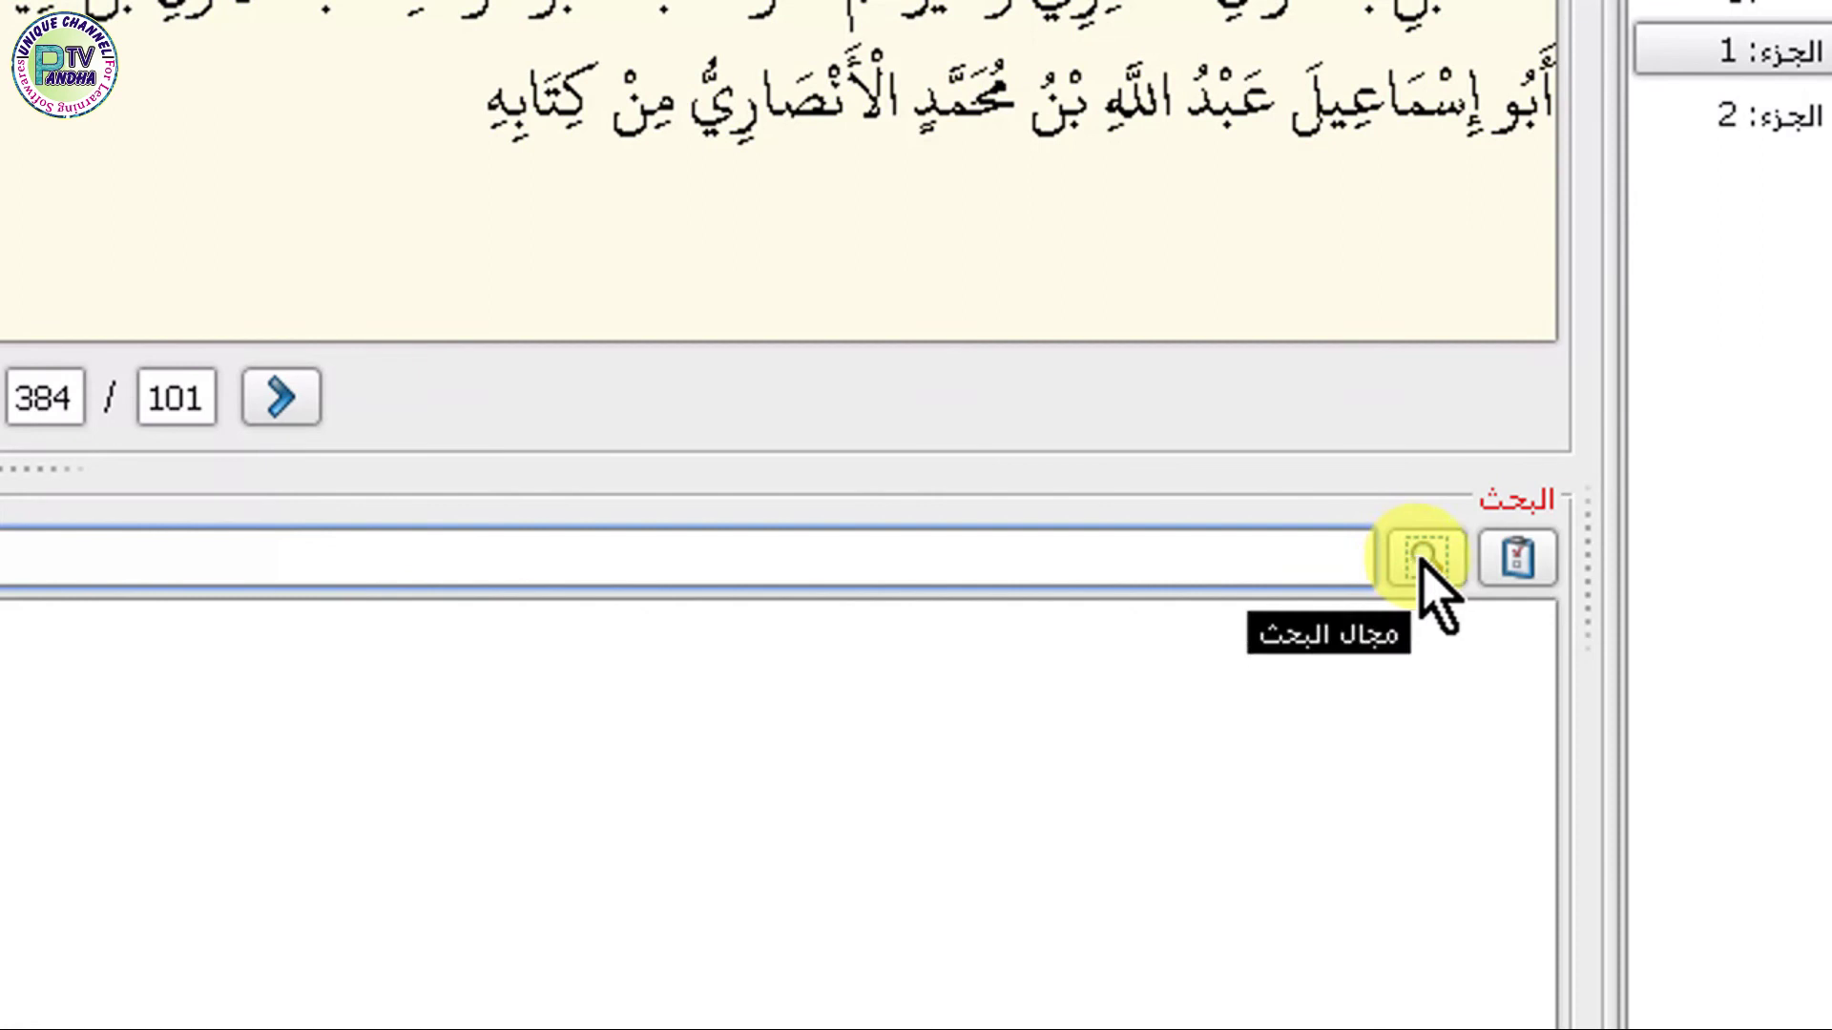
click(1422, 559)
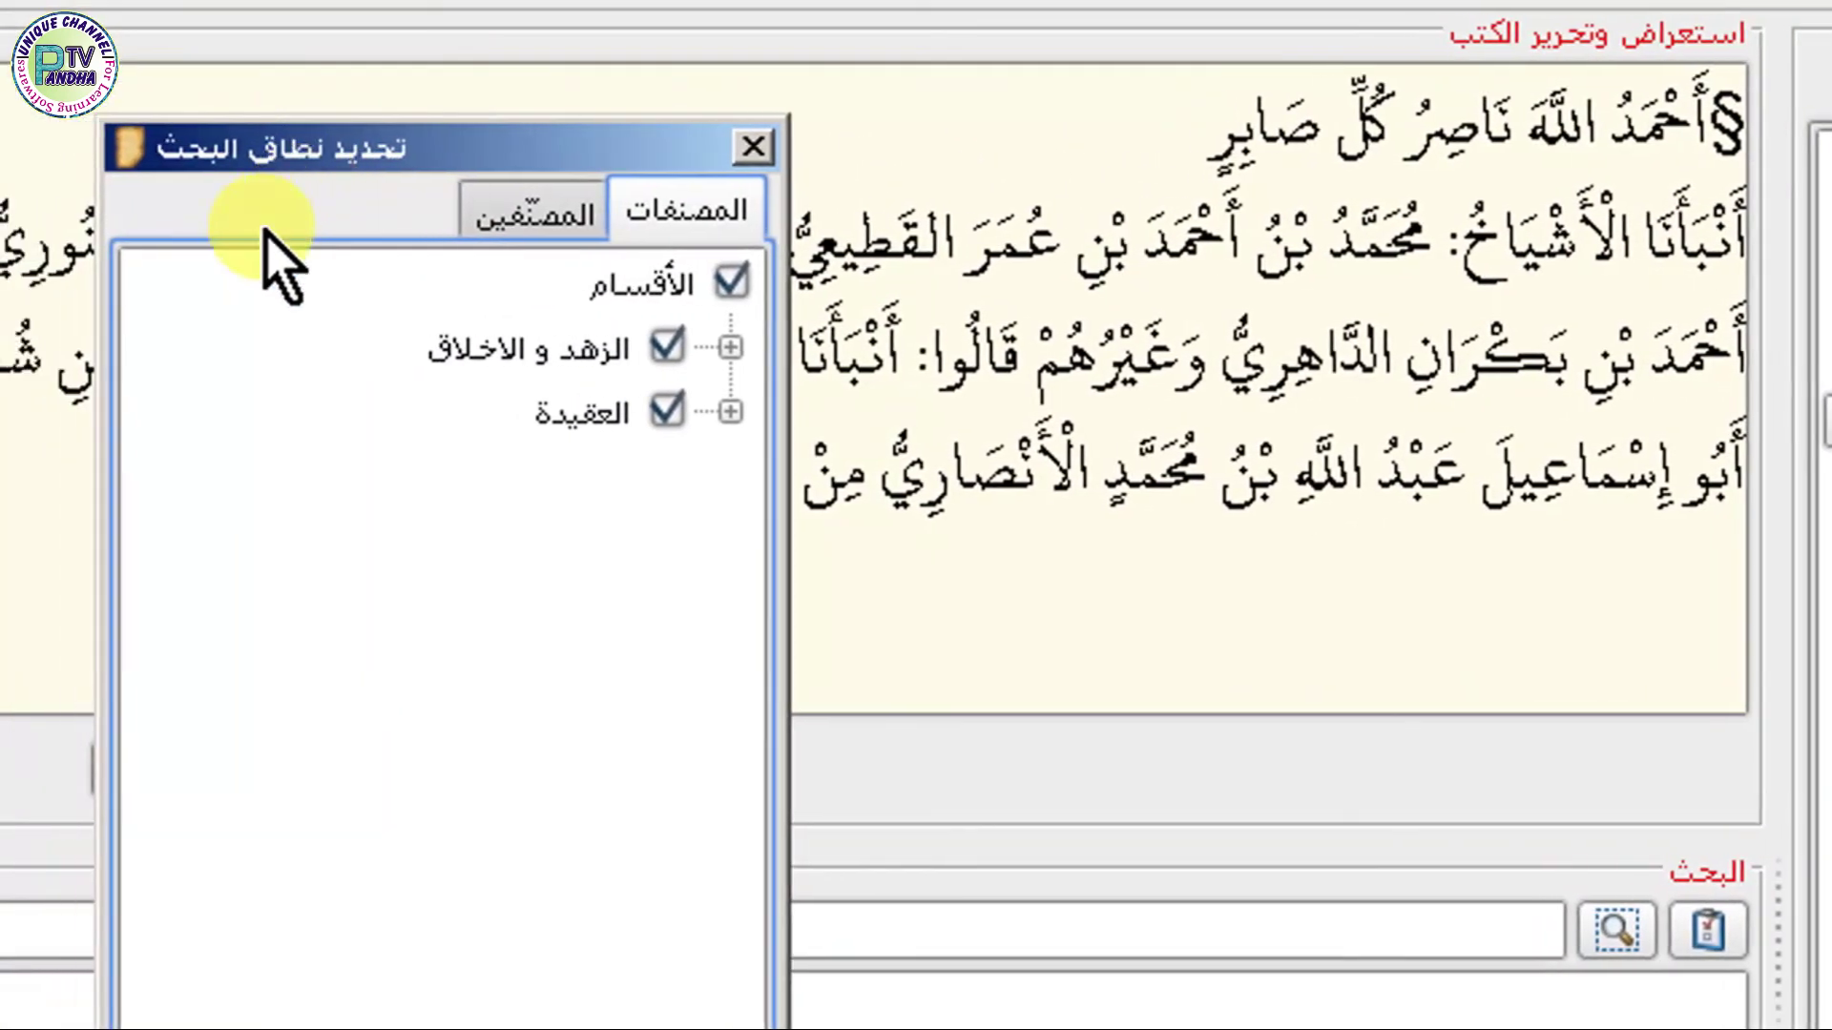
click(587, 212)
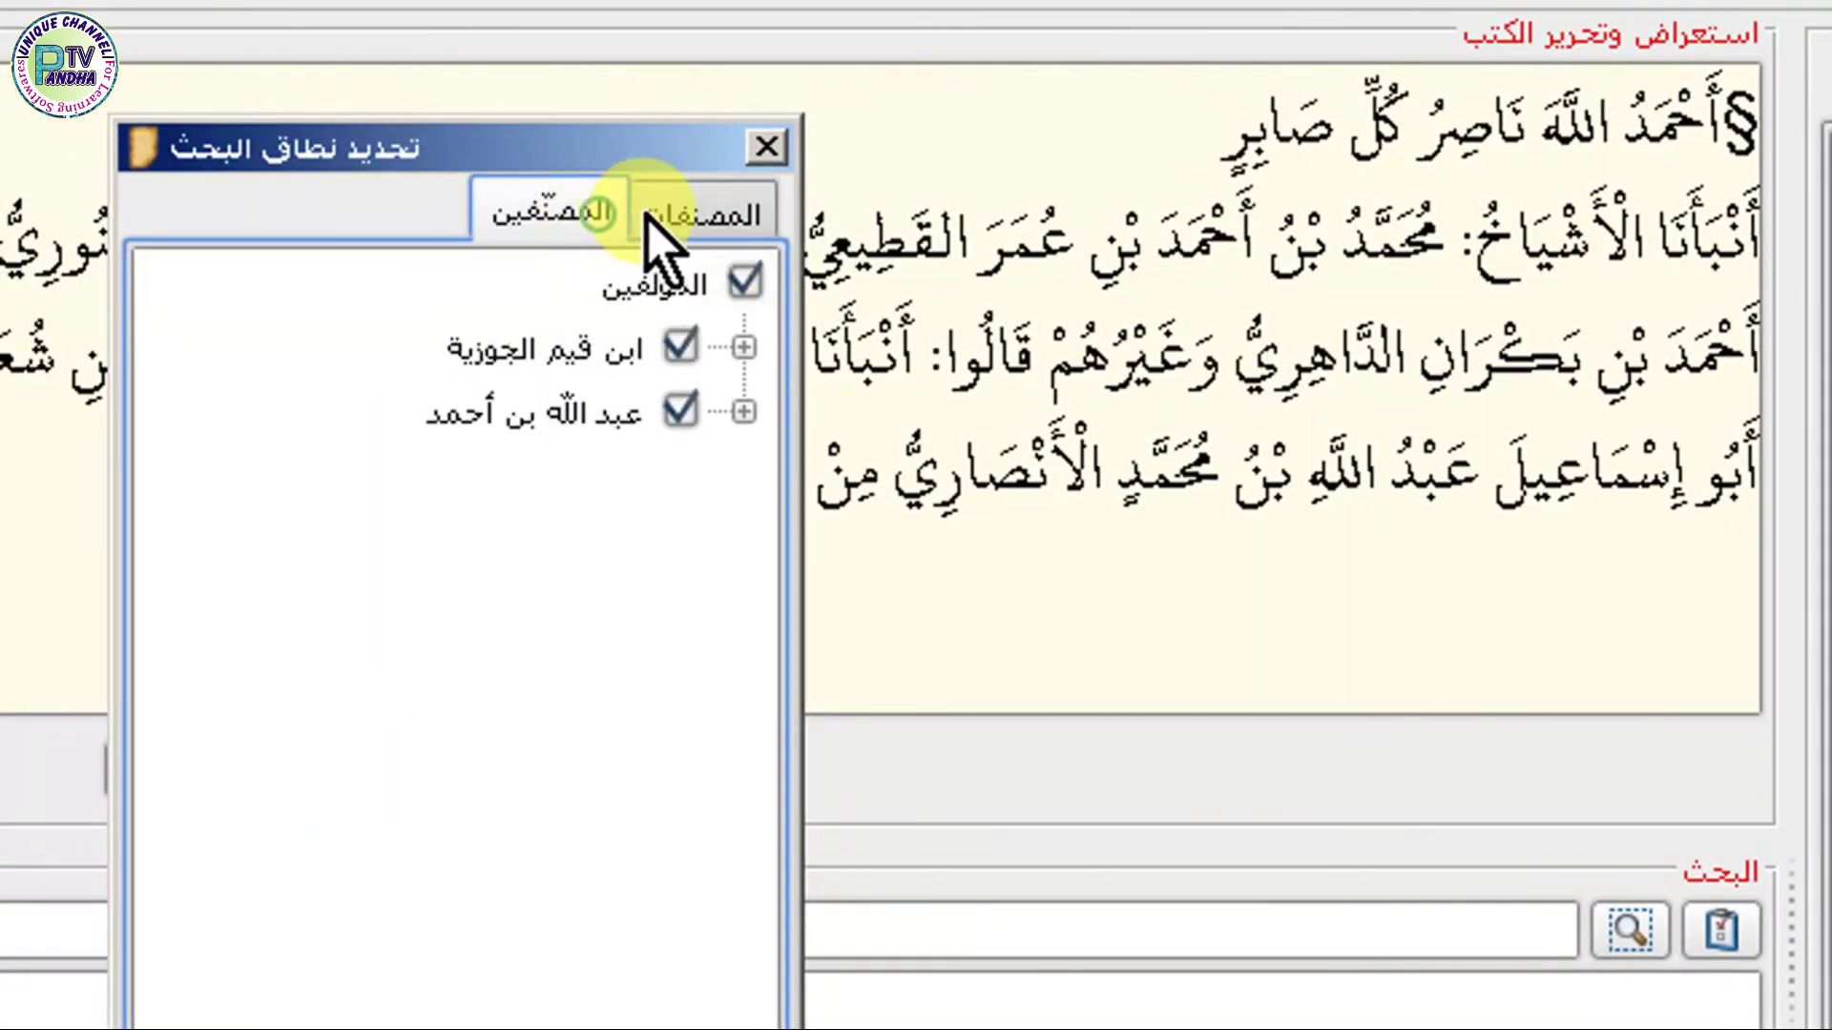
click(648, 215)
click(743, 283)
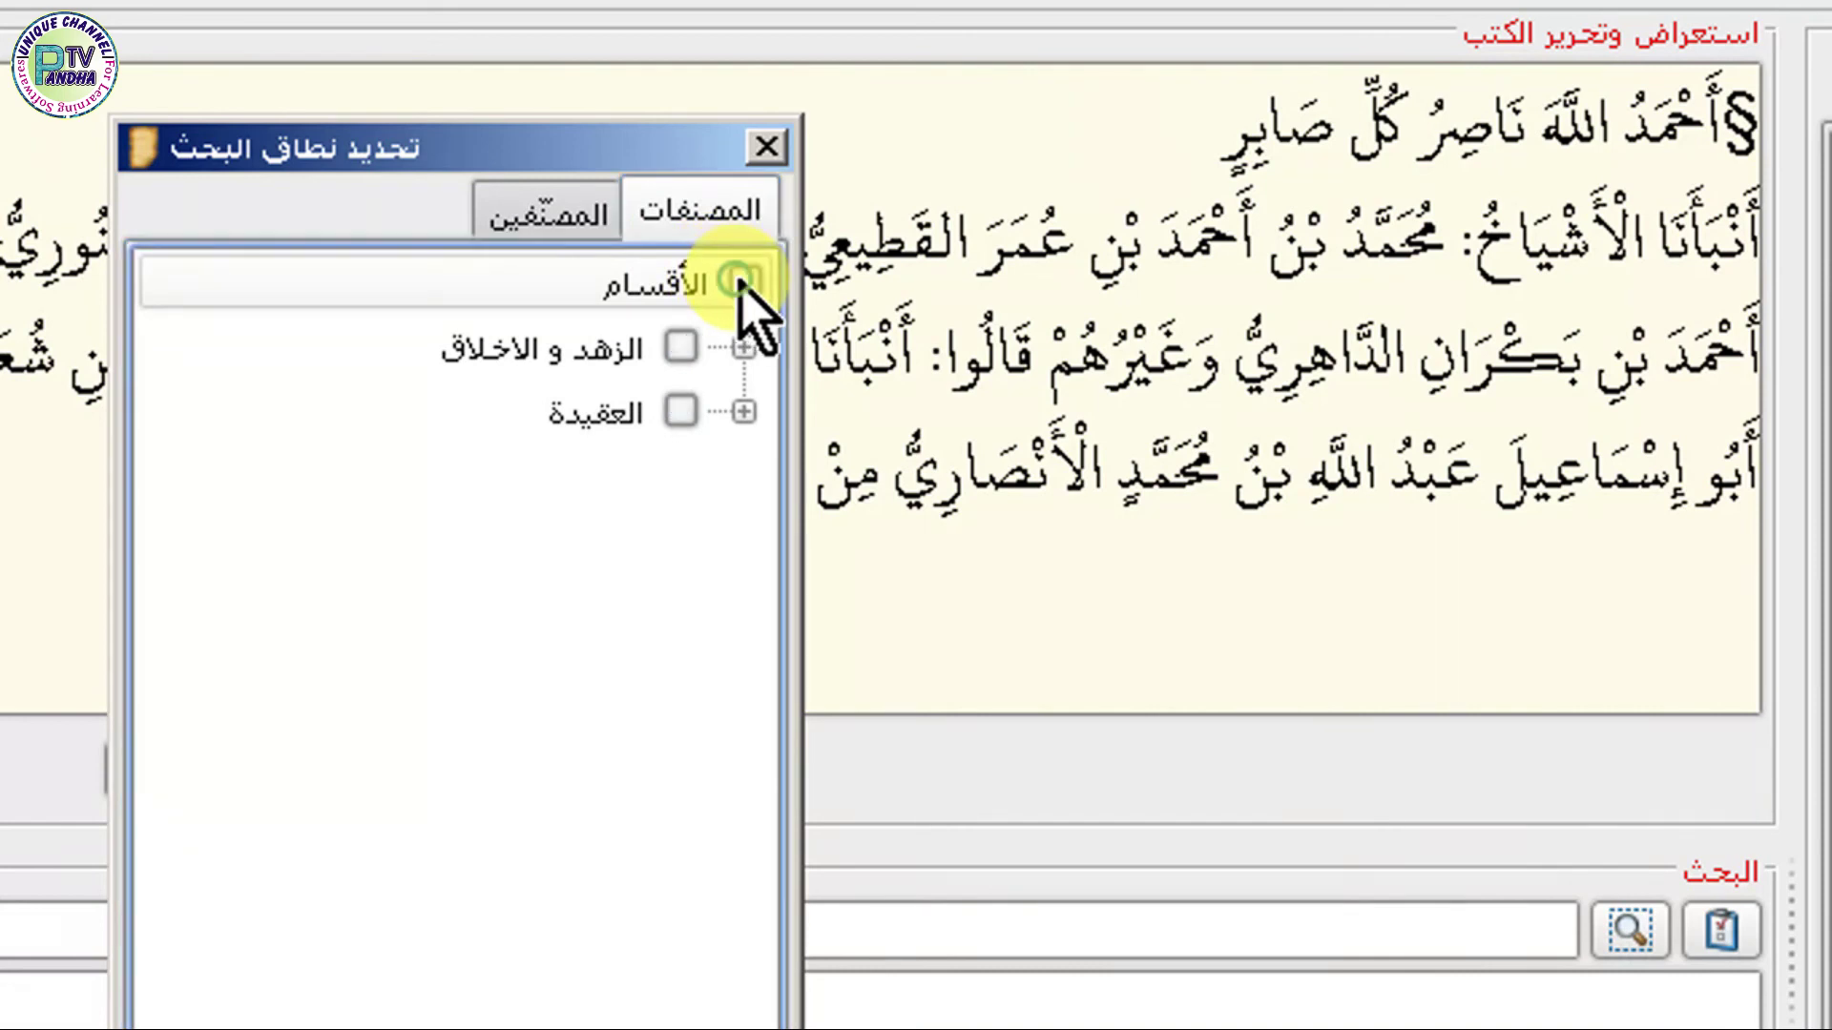
click(743, 409)
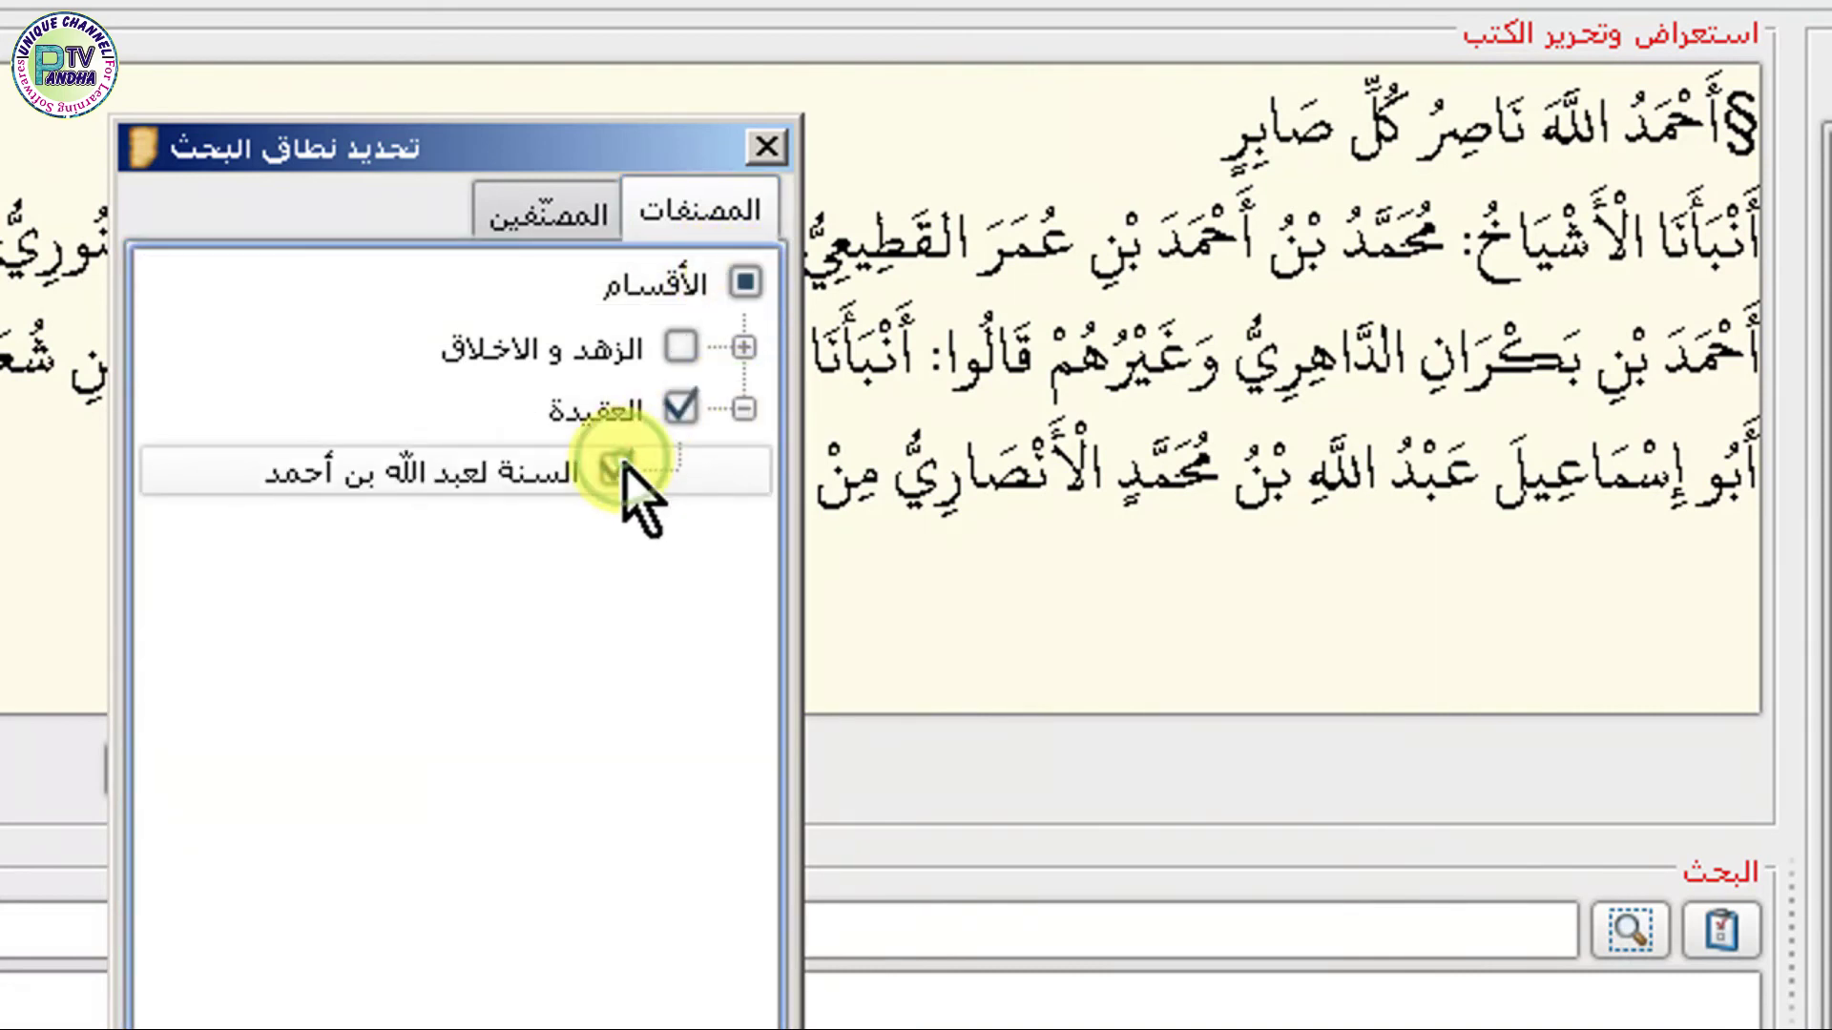
- Restore all categories (الأقسام) to the search scope and close the scope window
click(745, 282)
click(611, 405)
click(597, 284)
click(652, 367)
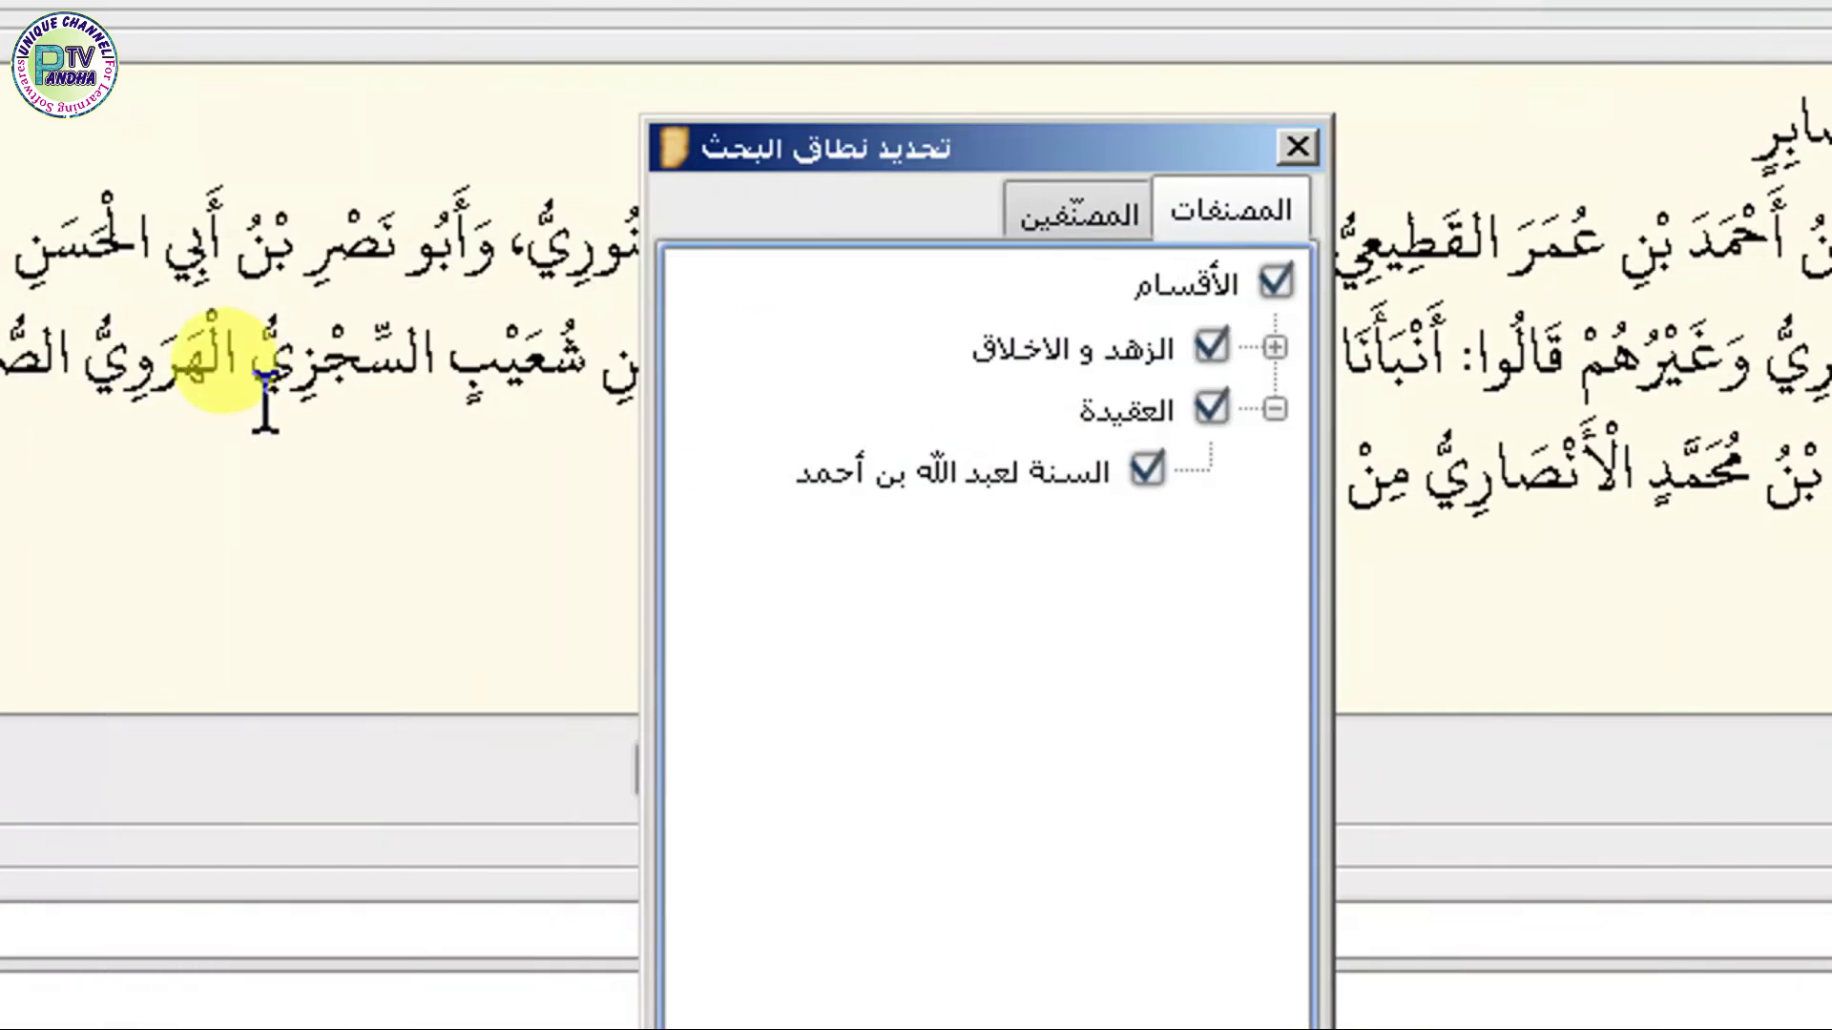
click(440, 405)
click(425, 352)
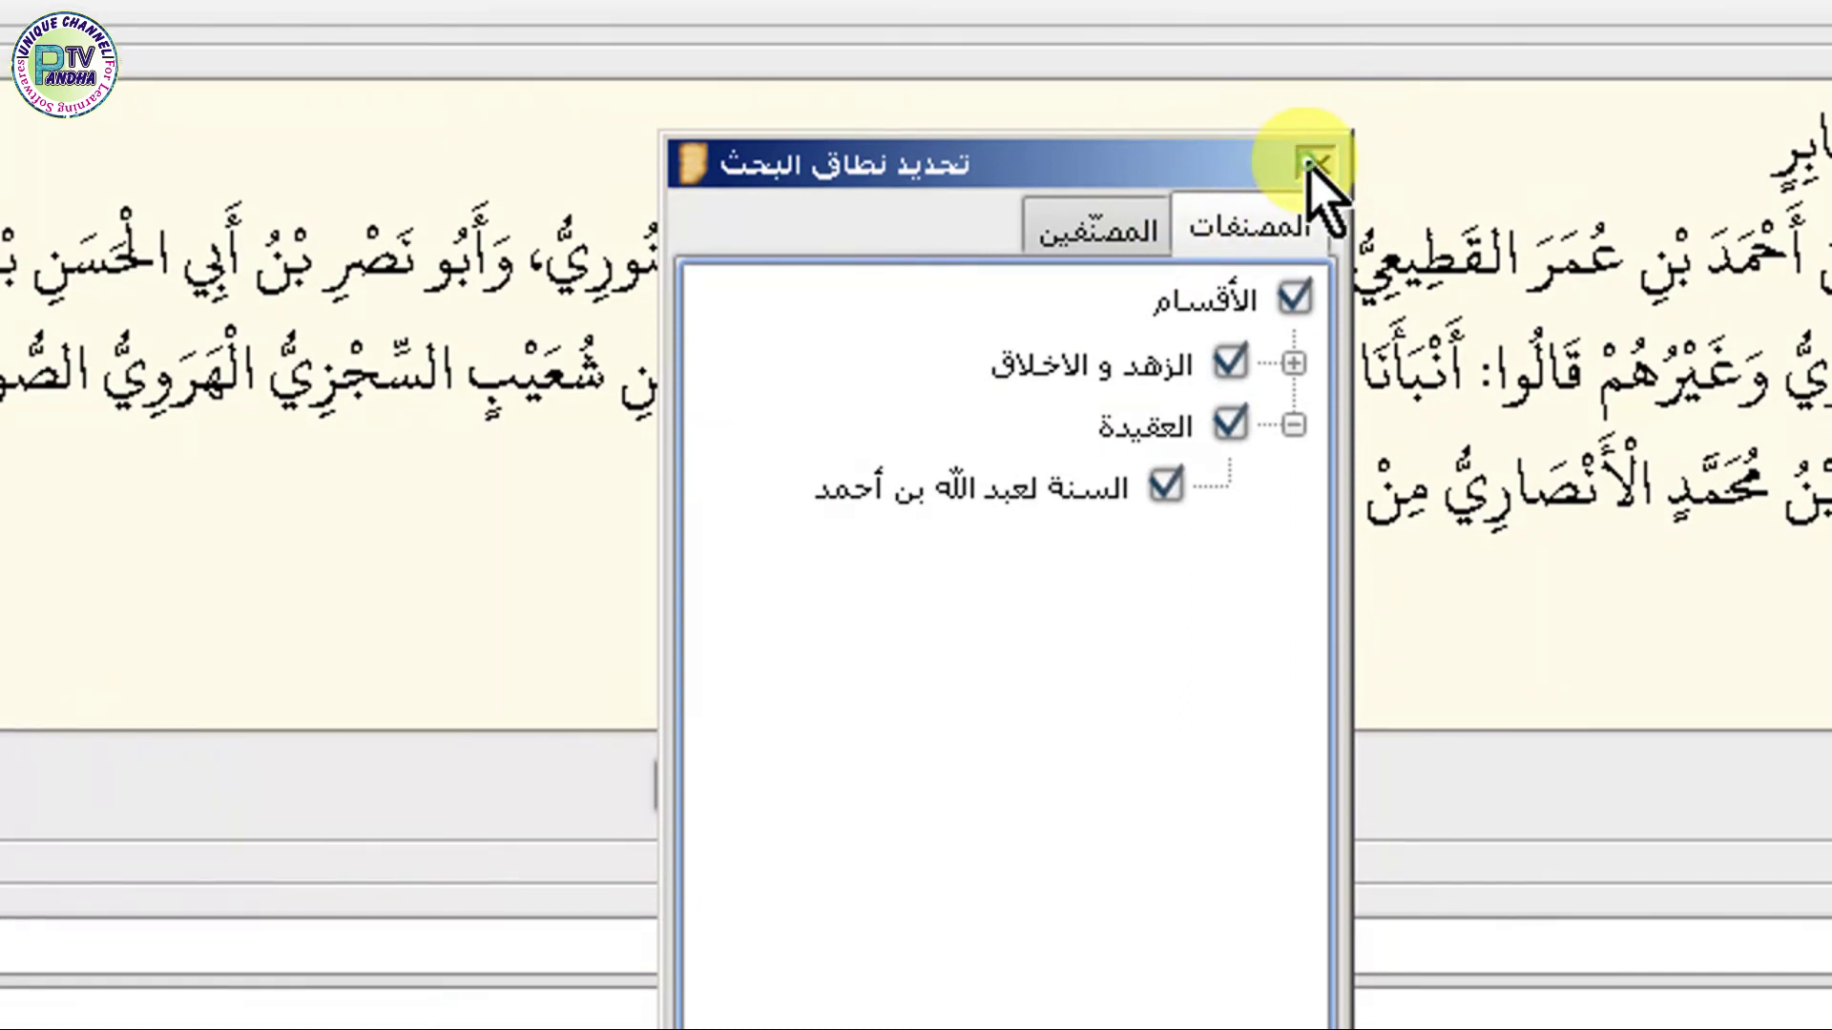
click(1315, 148)
- Search the indexed books for الحمد using the indexes without diacritics (بحث في الفهارس بدون تشكيل)
click(936, 609)
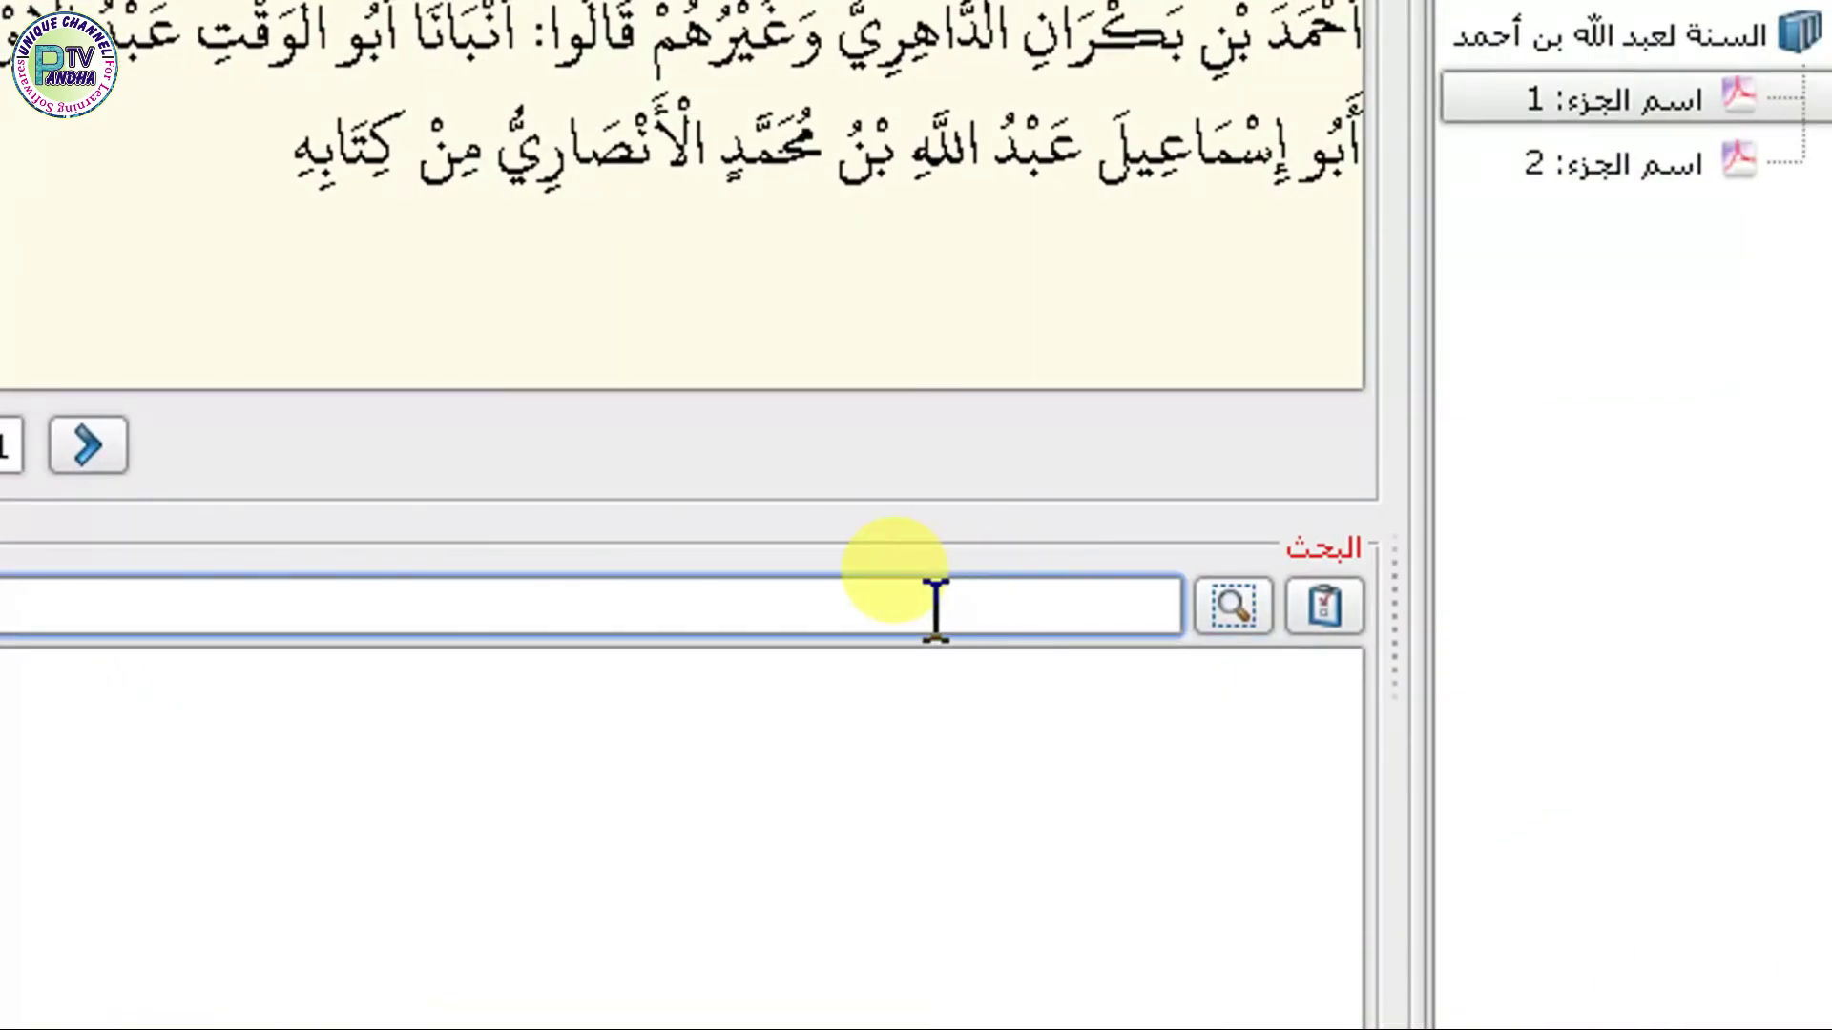
click(936, 609)
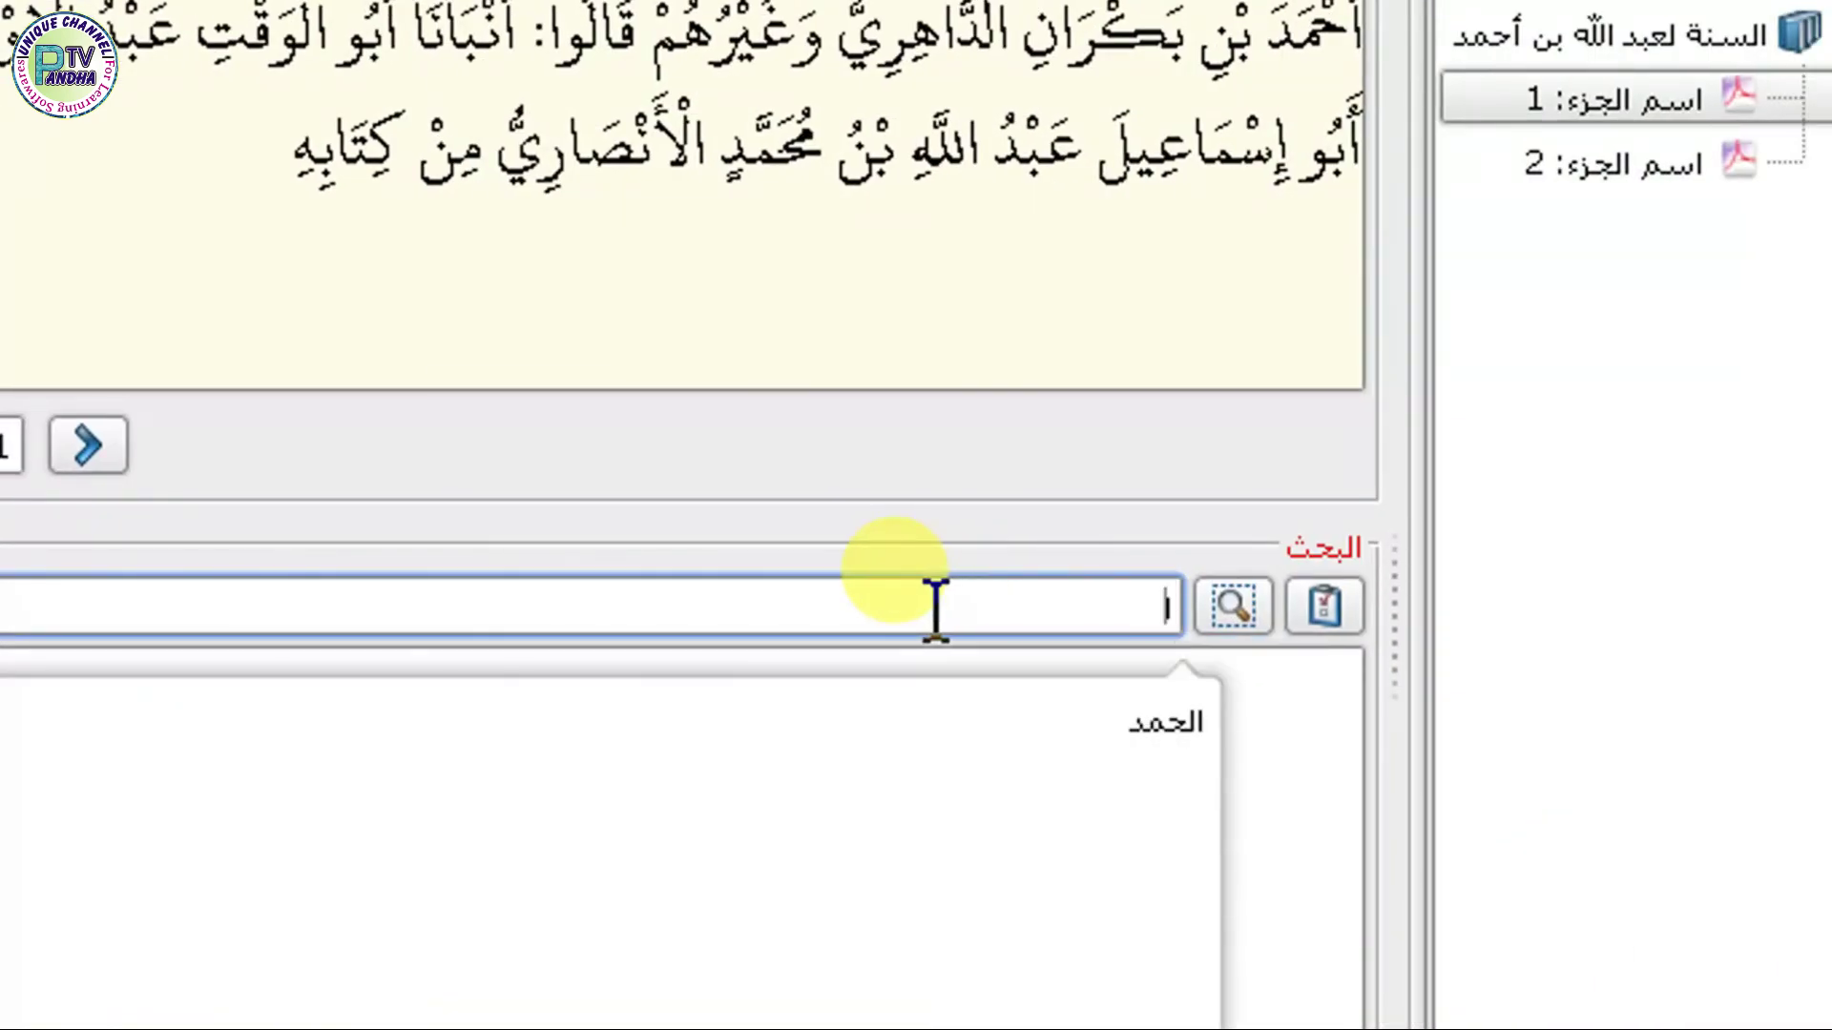
click(1097, 725)
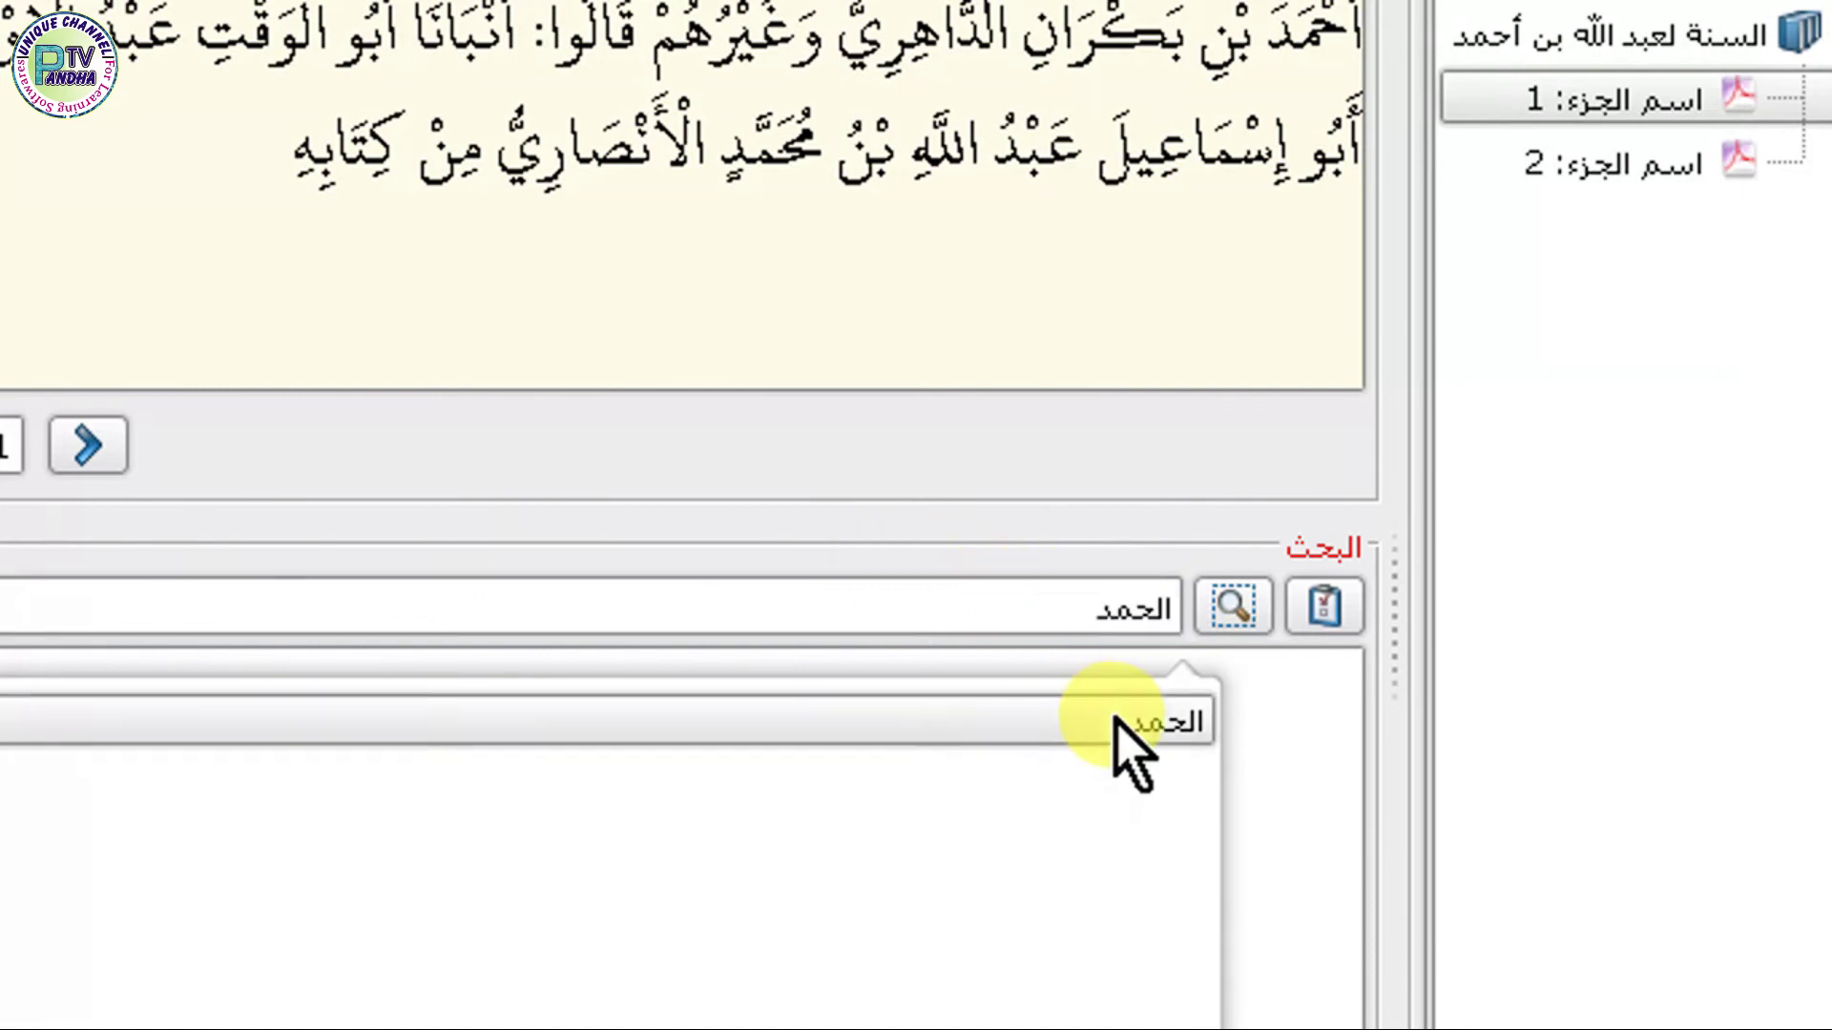
click(1297, 624)
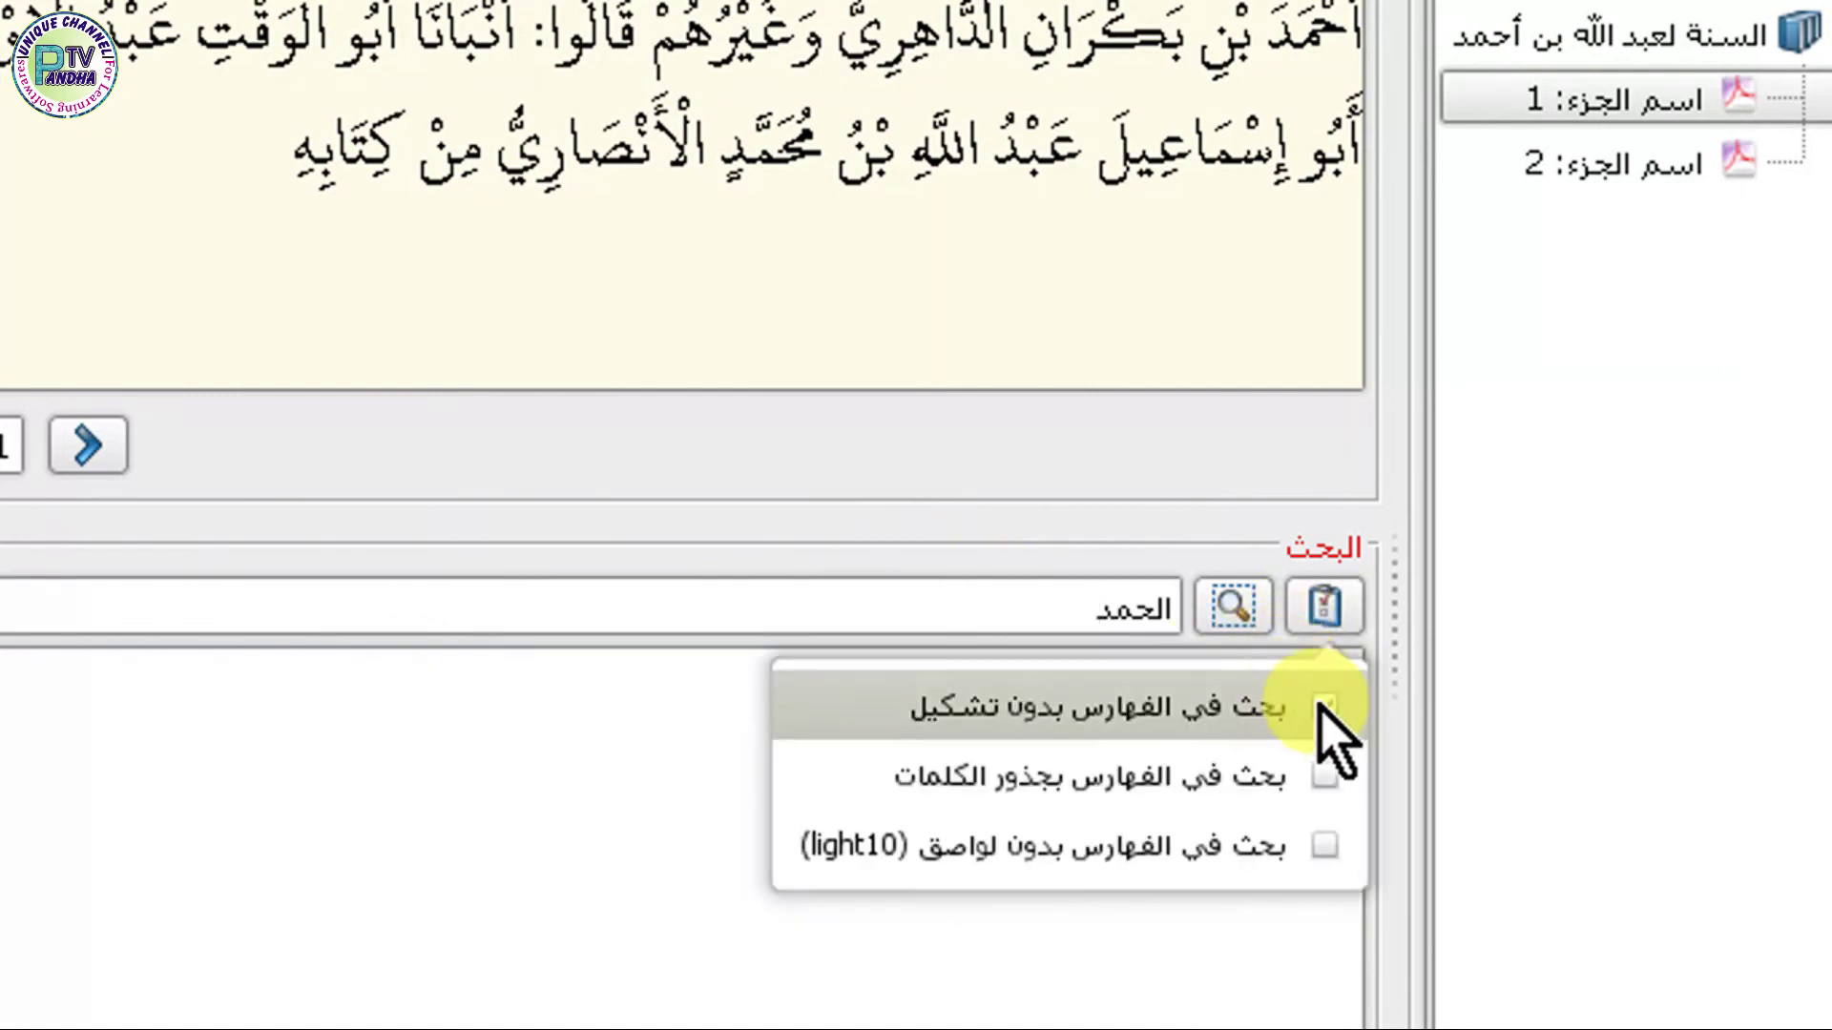
click(1005, 615)
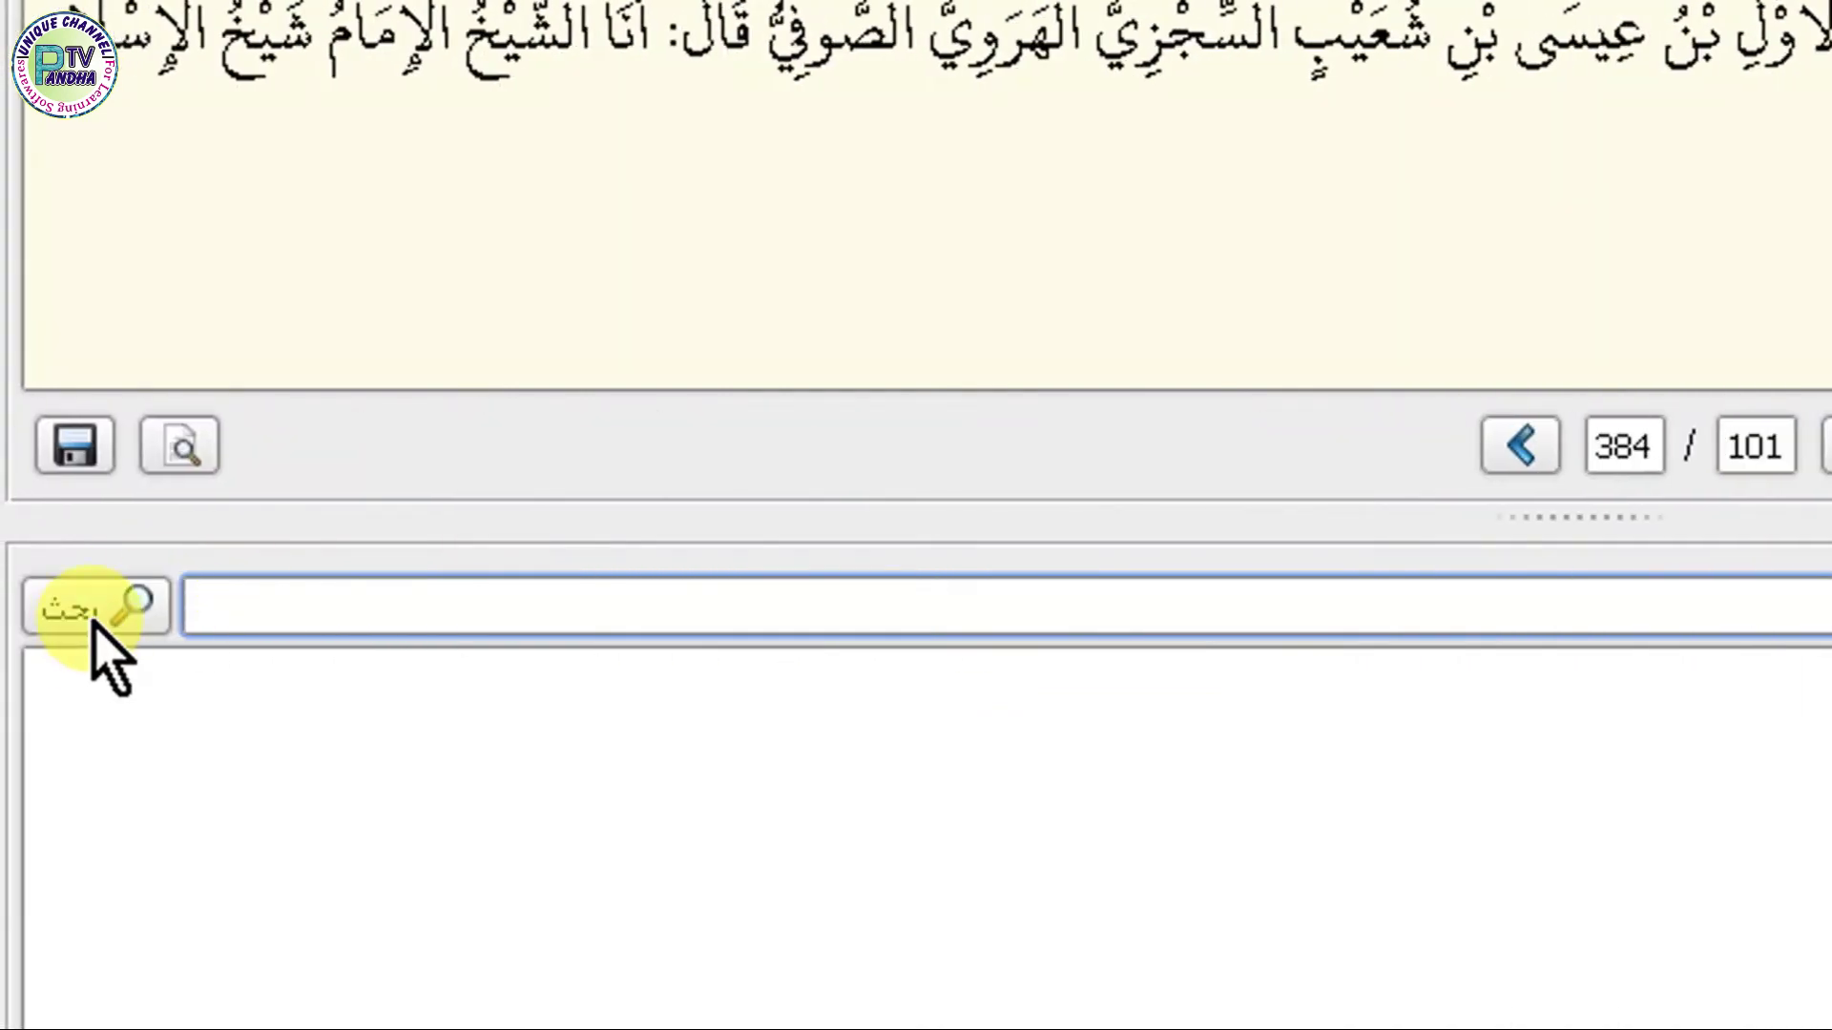
click(95, 625)
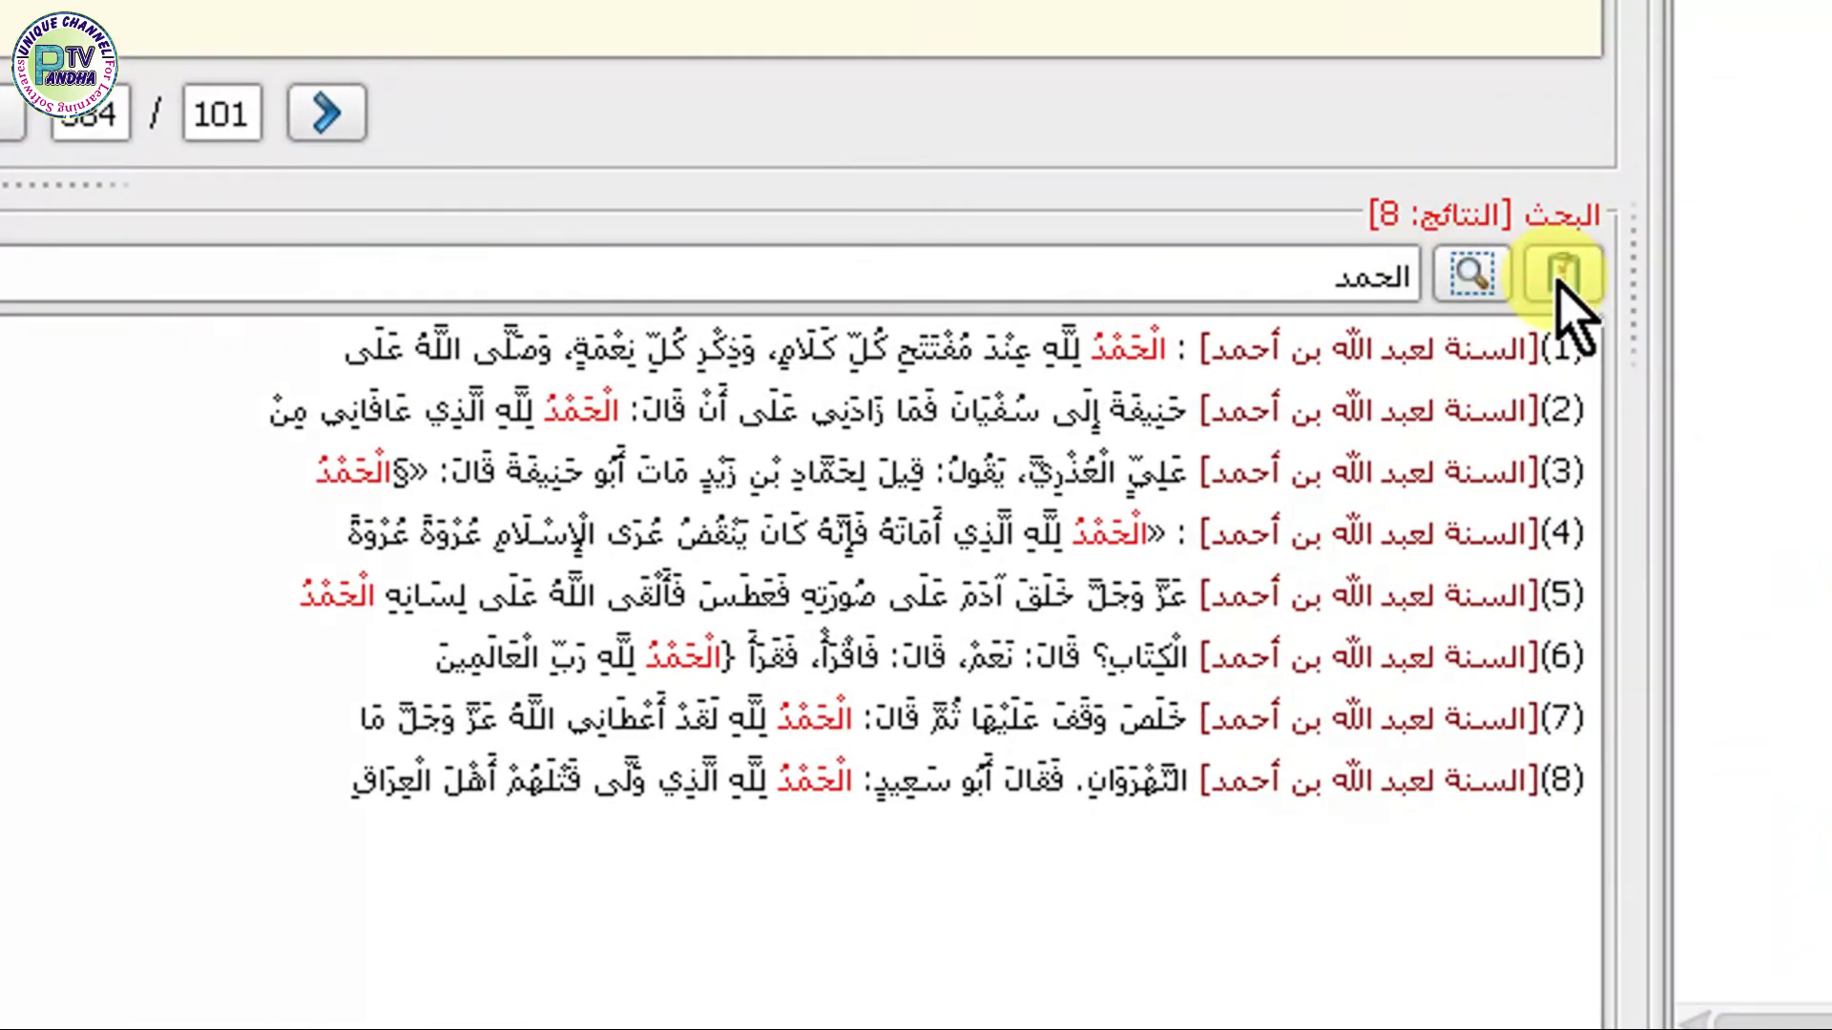
- Switch the search mode to word roots (بحث في الفهارس بجذور الكلمات) and search for الحمد again
click(1561, 279)
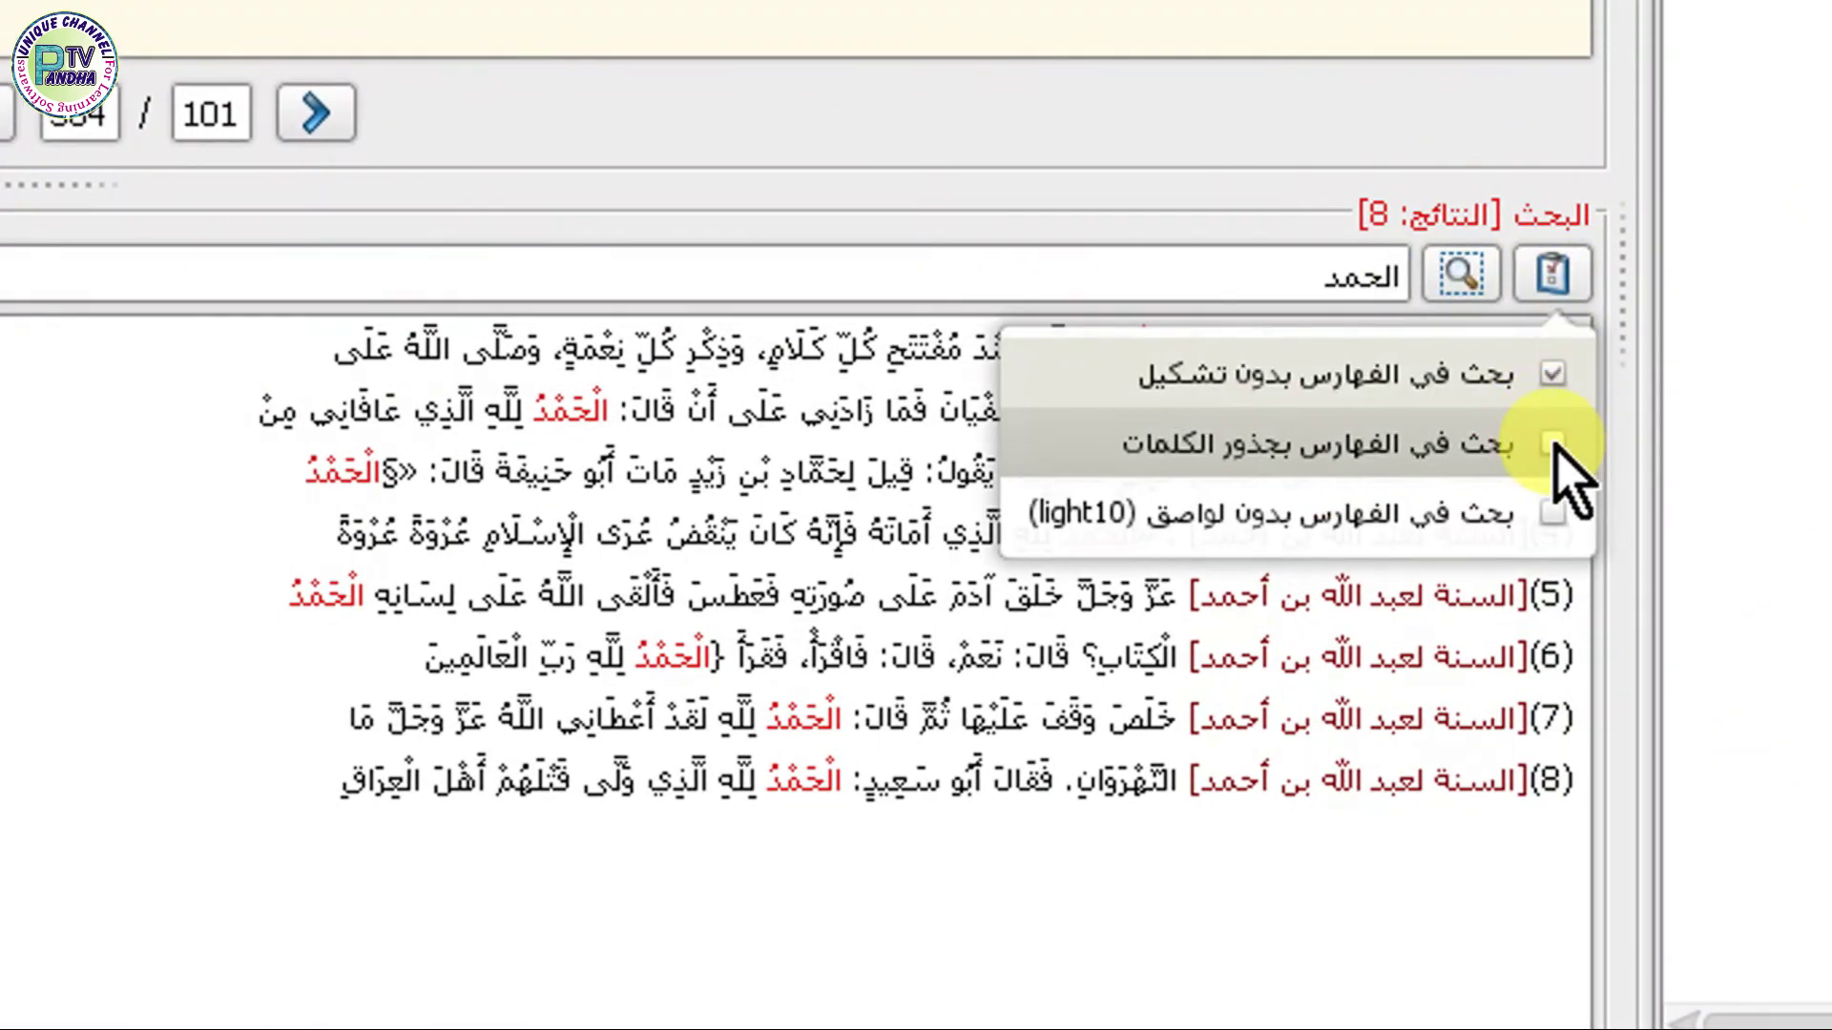
click(1553, 444)
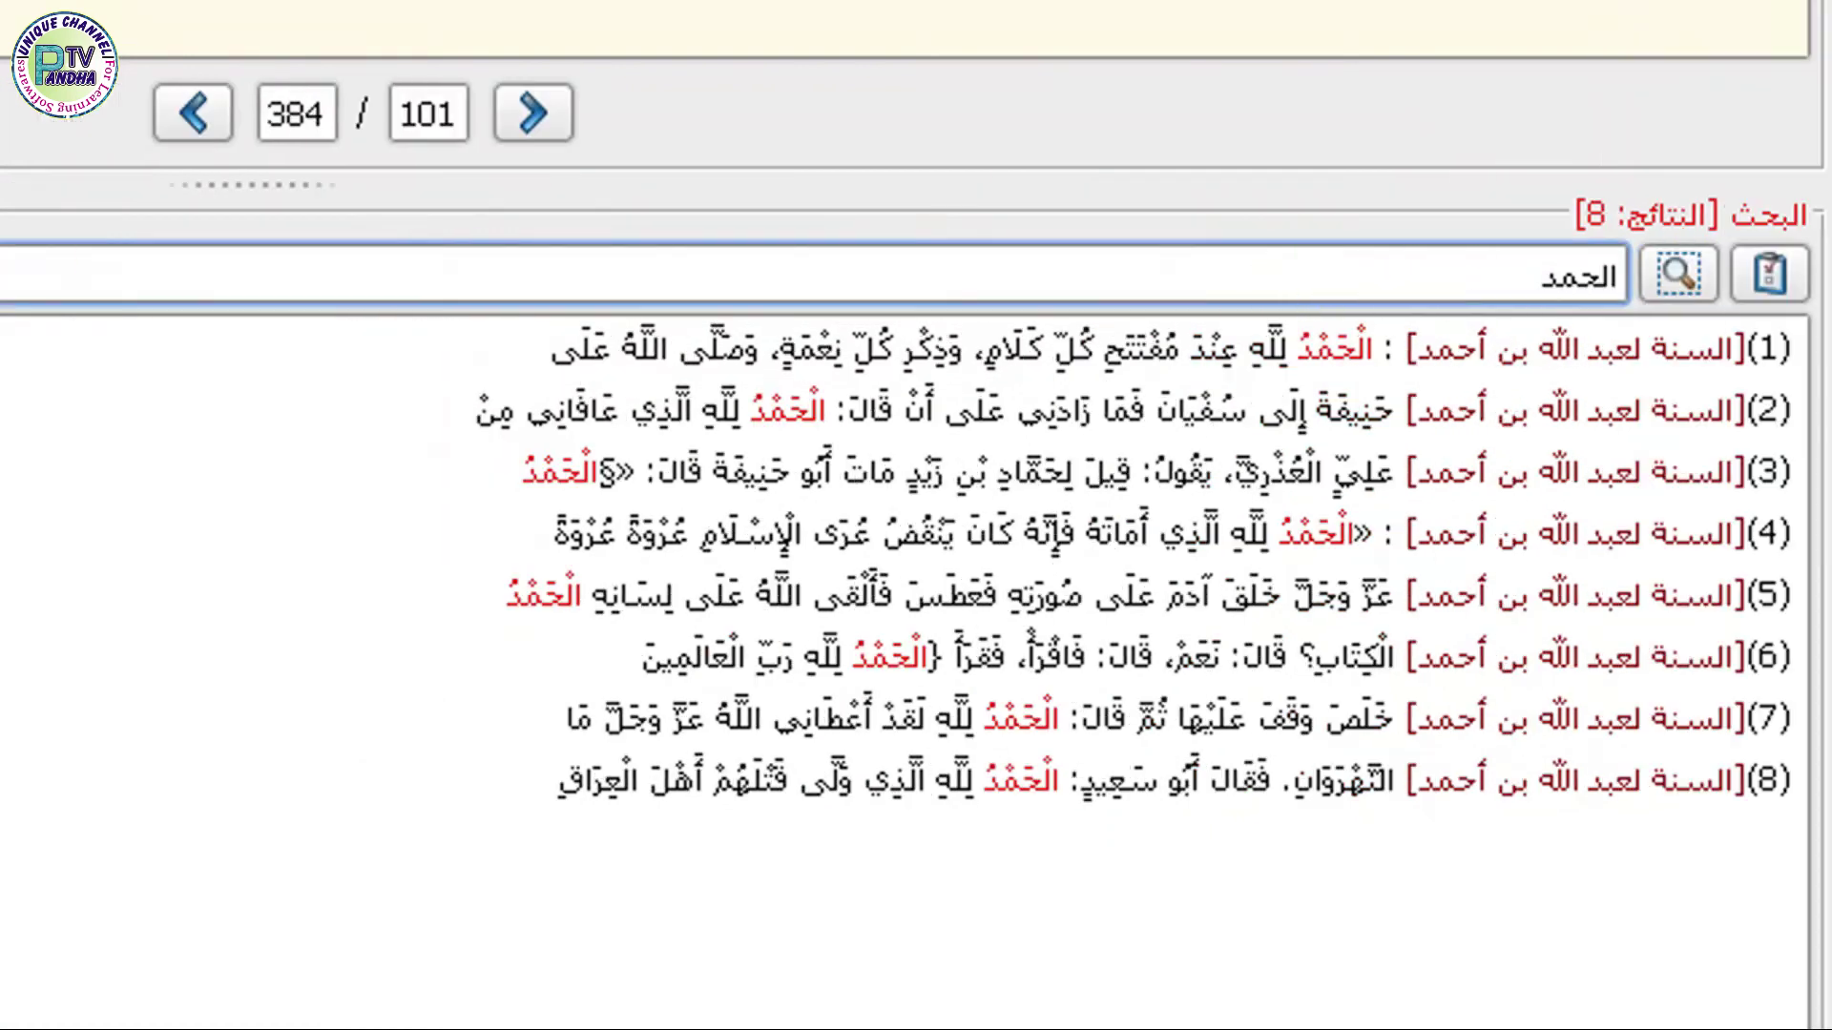
click(90, 276)
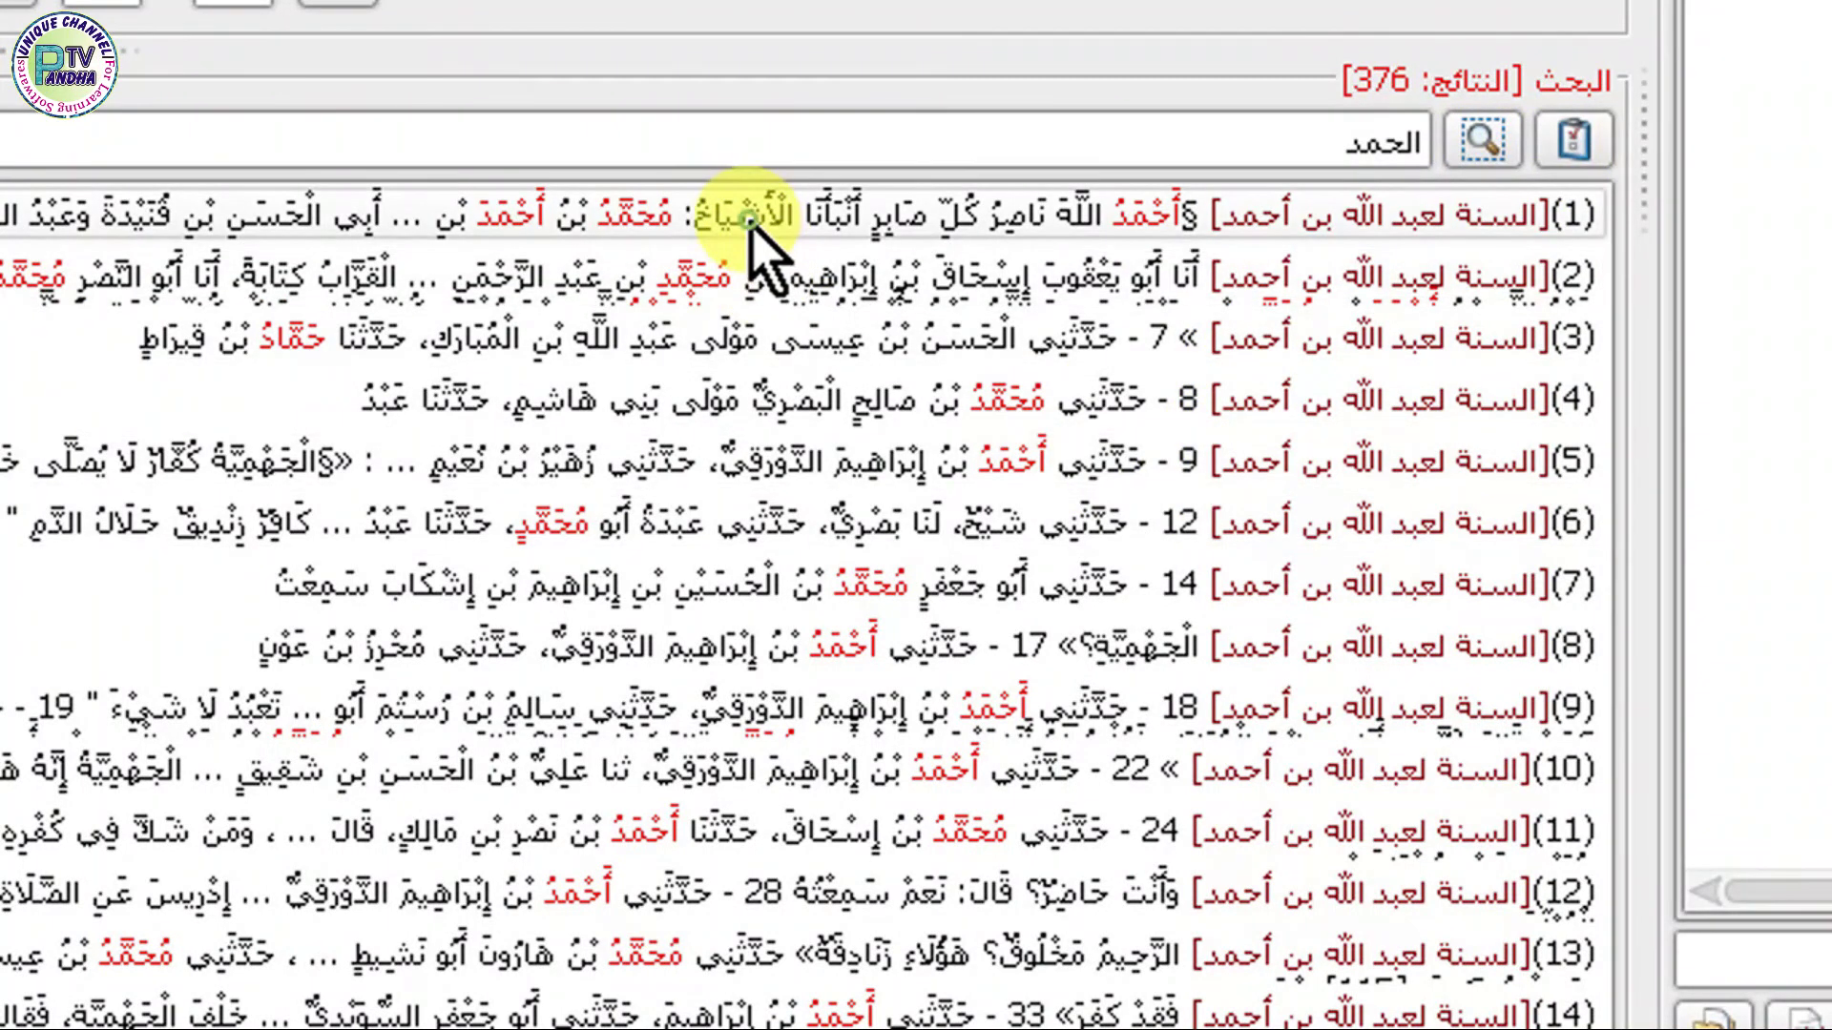
- View the book text of search results 1, 6, 8 and 13, and look through the further results of the root search
click(756, 221)
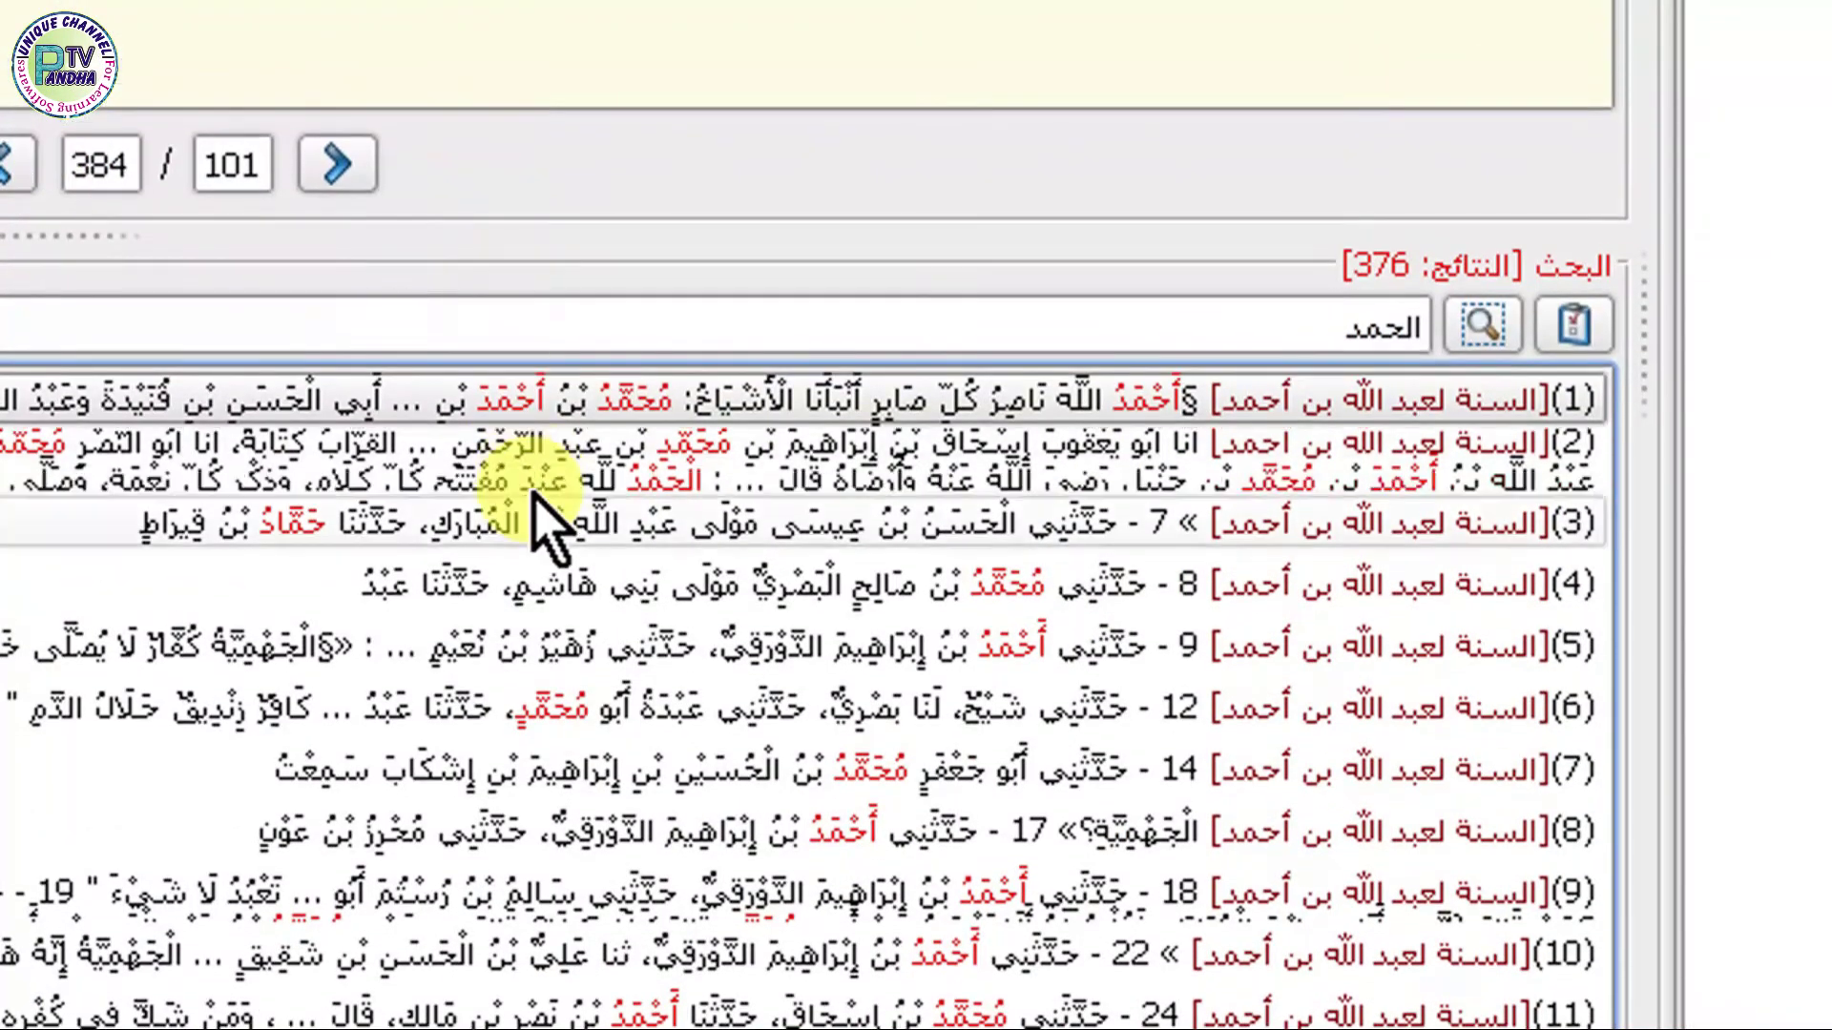
click(547, 710)
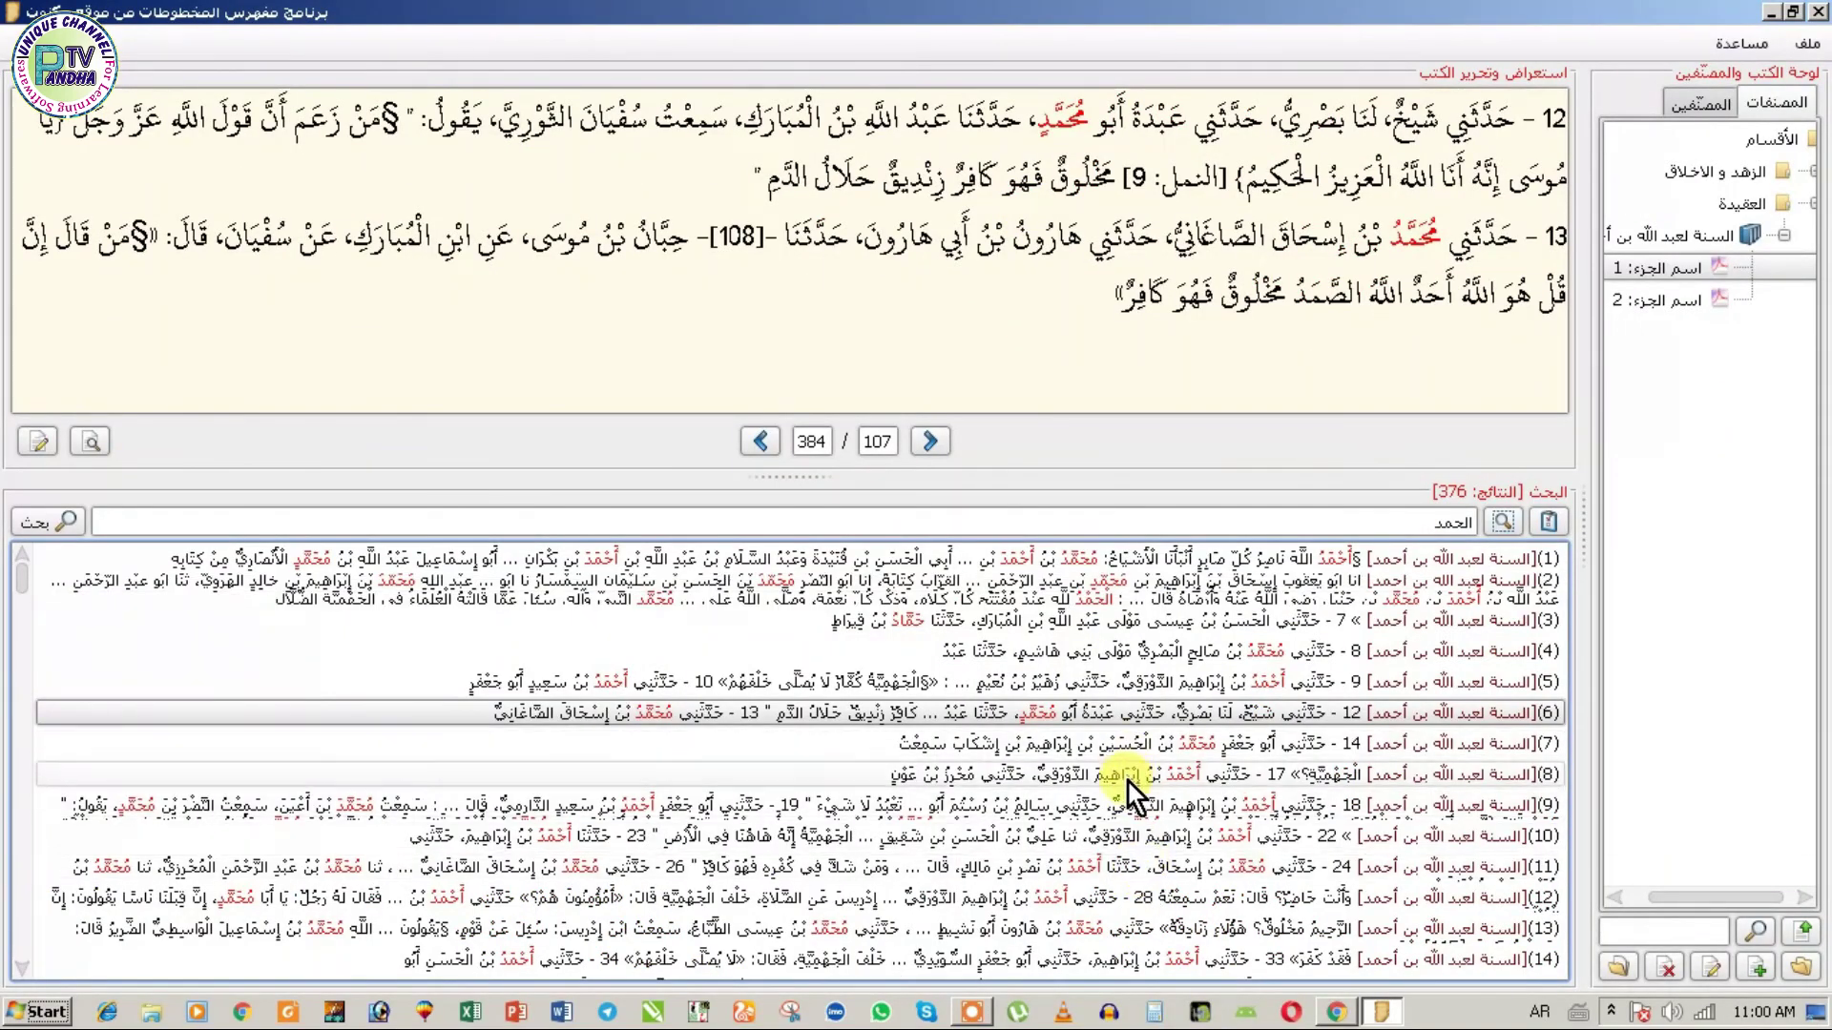
click(1128, 777)
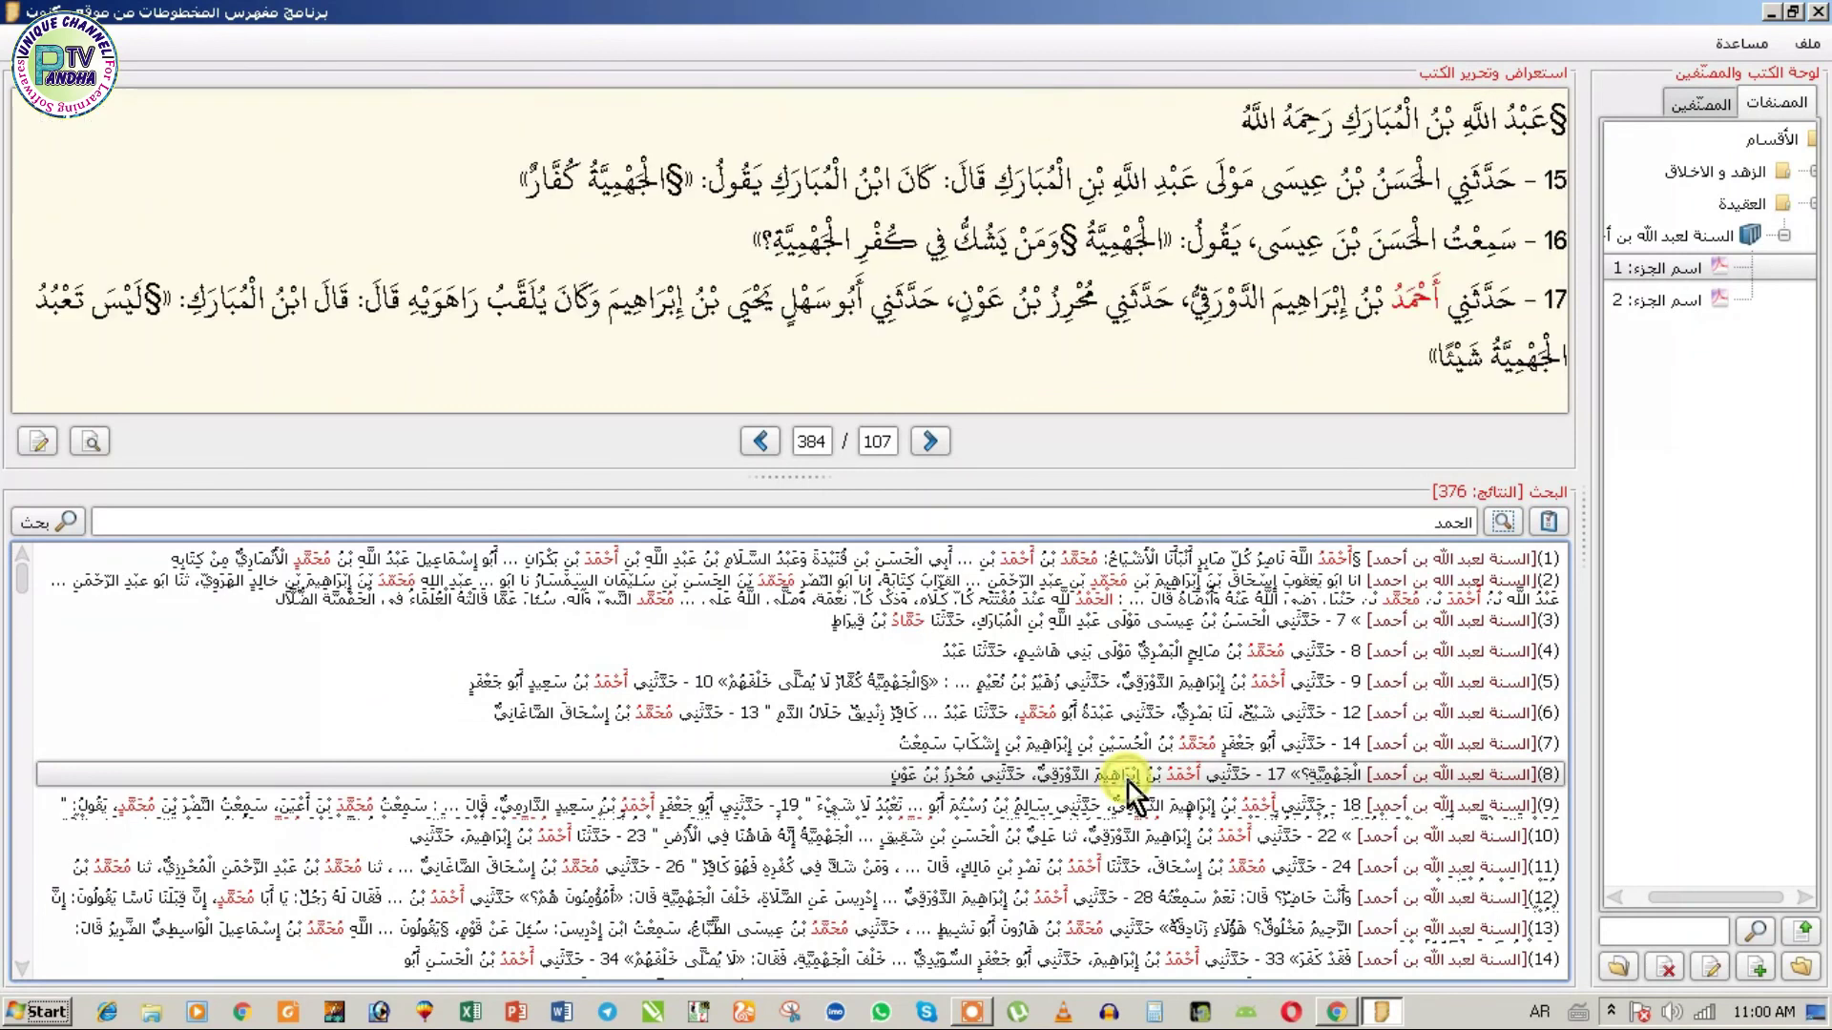
click(1130, 919)
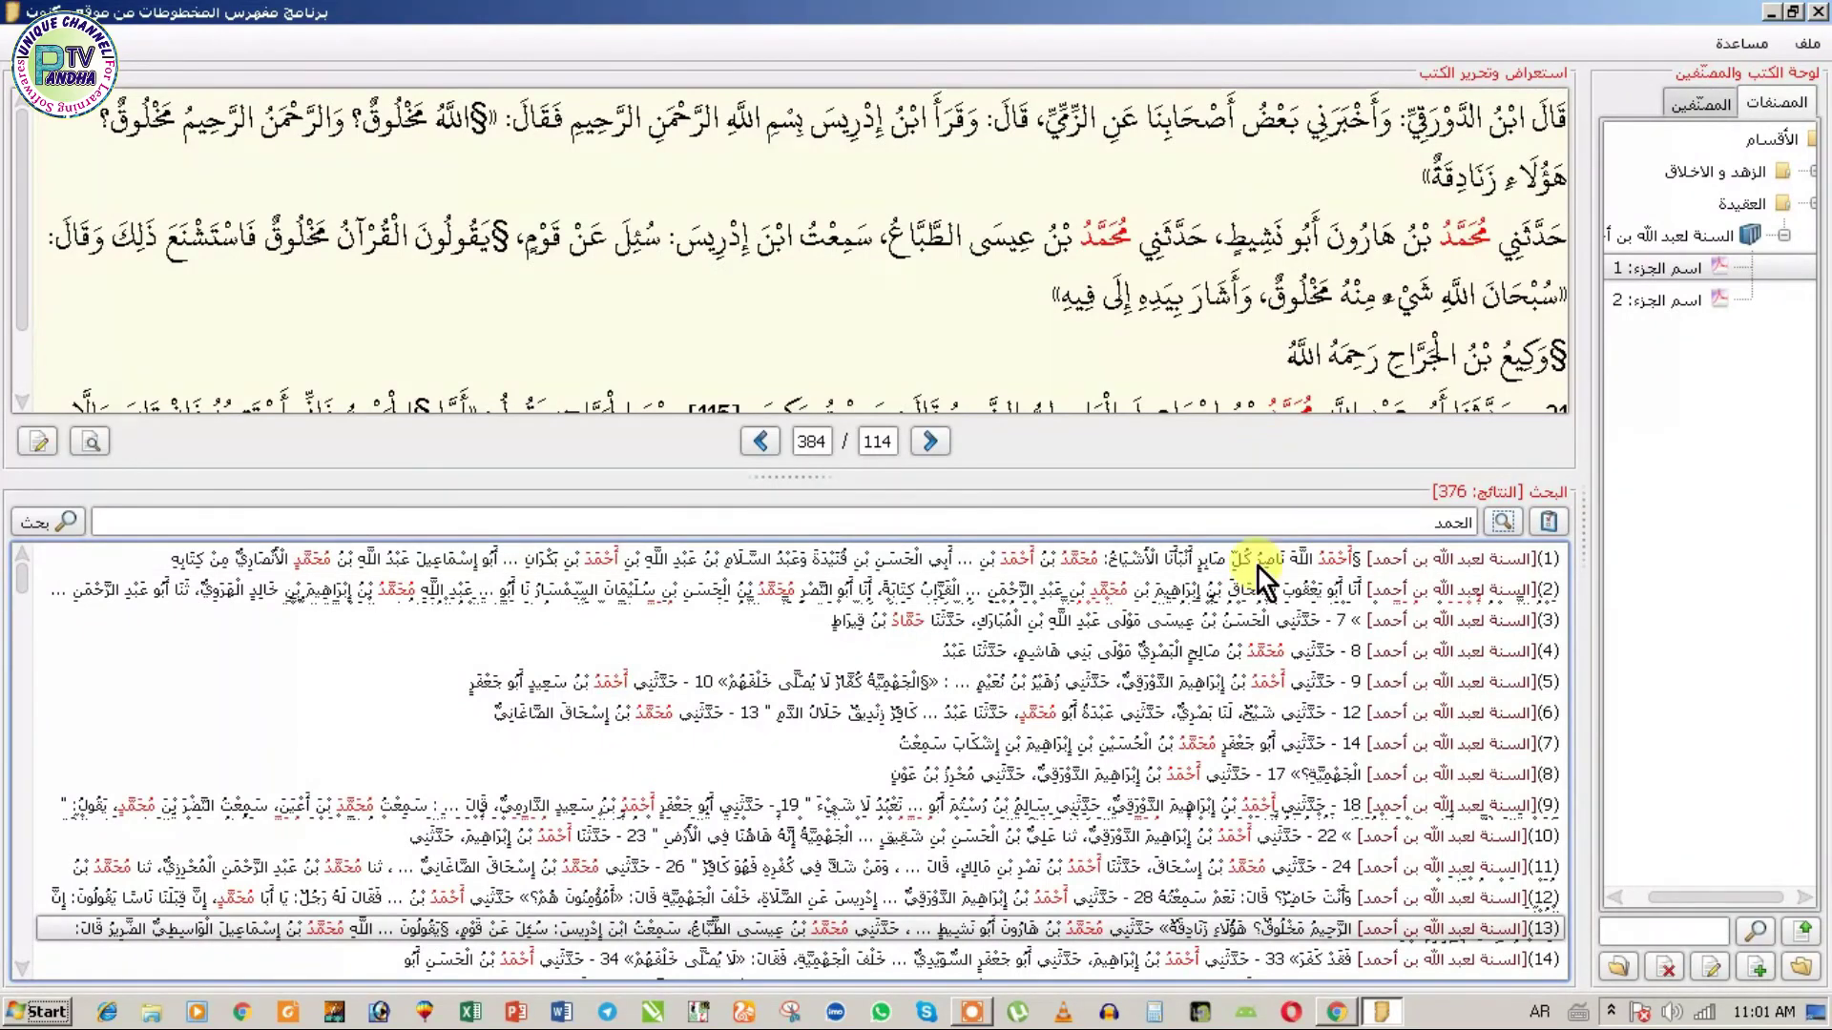
scroll(1239, 763, down, 12)
scroll(1255, 764, down, 4)
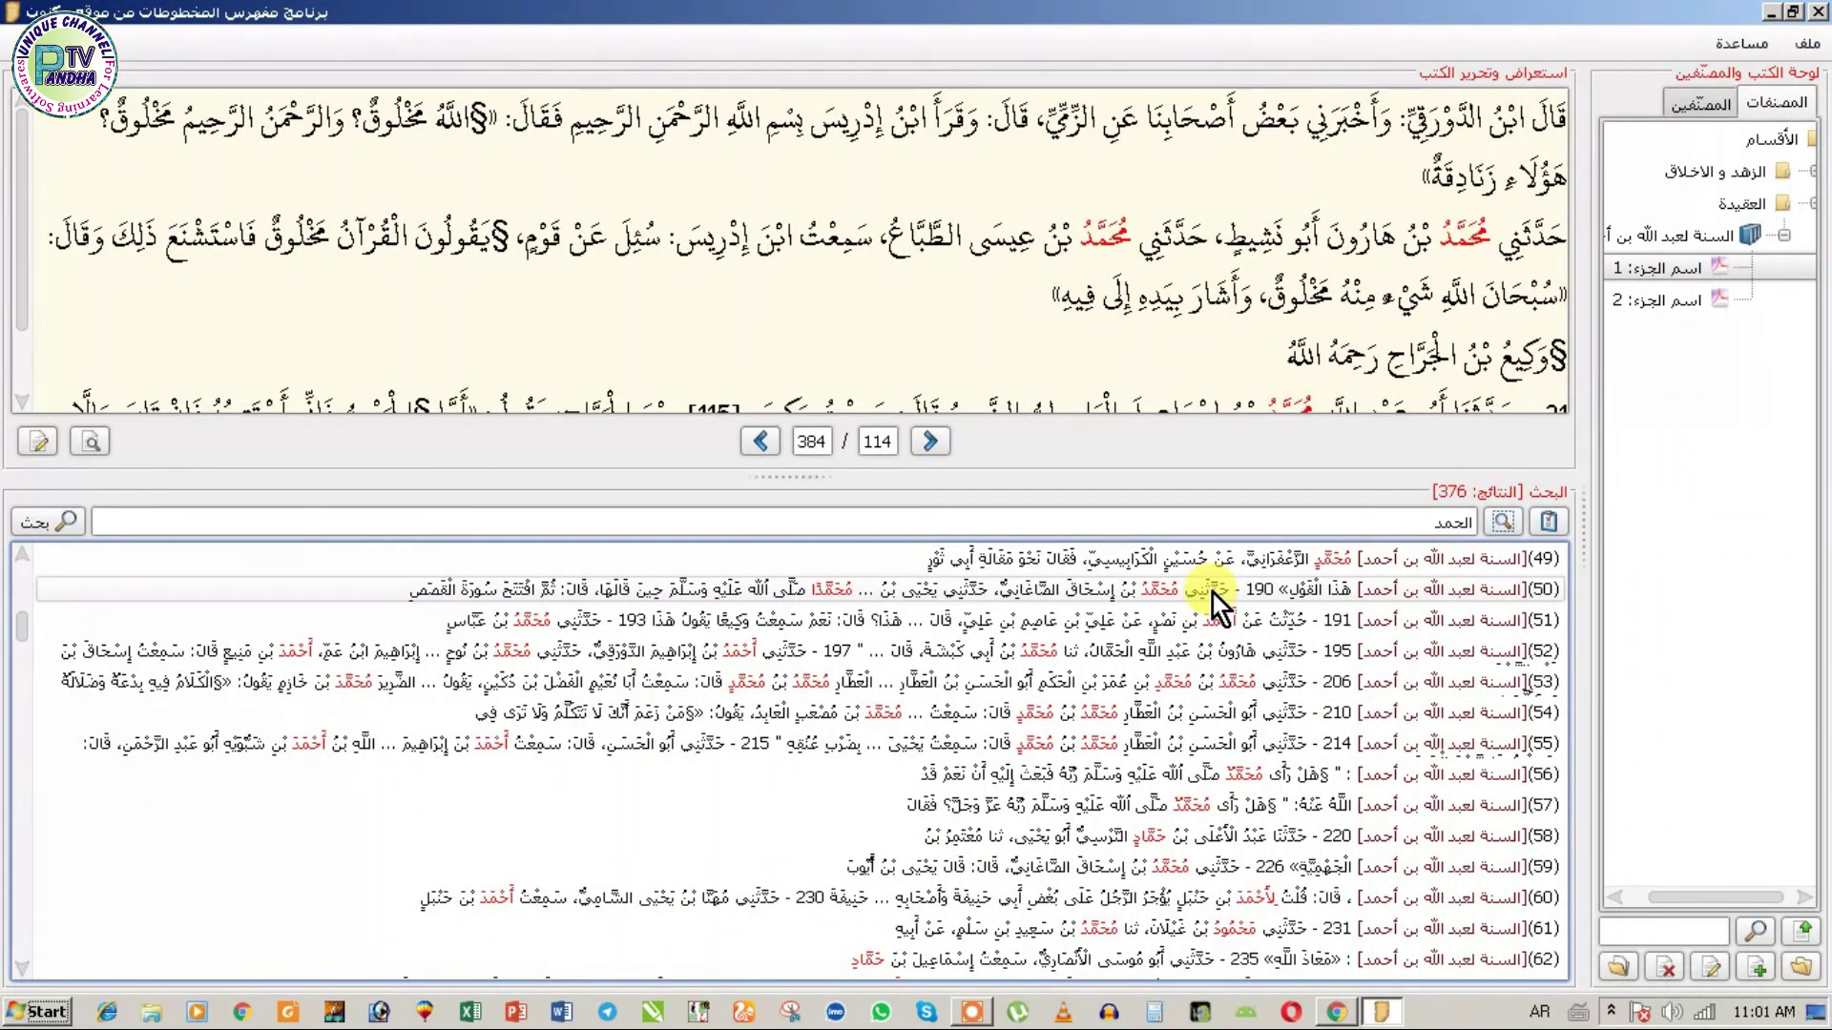
- Switch to the web browser showing the YouTube channel page
key(alt+Tab)
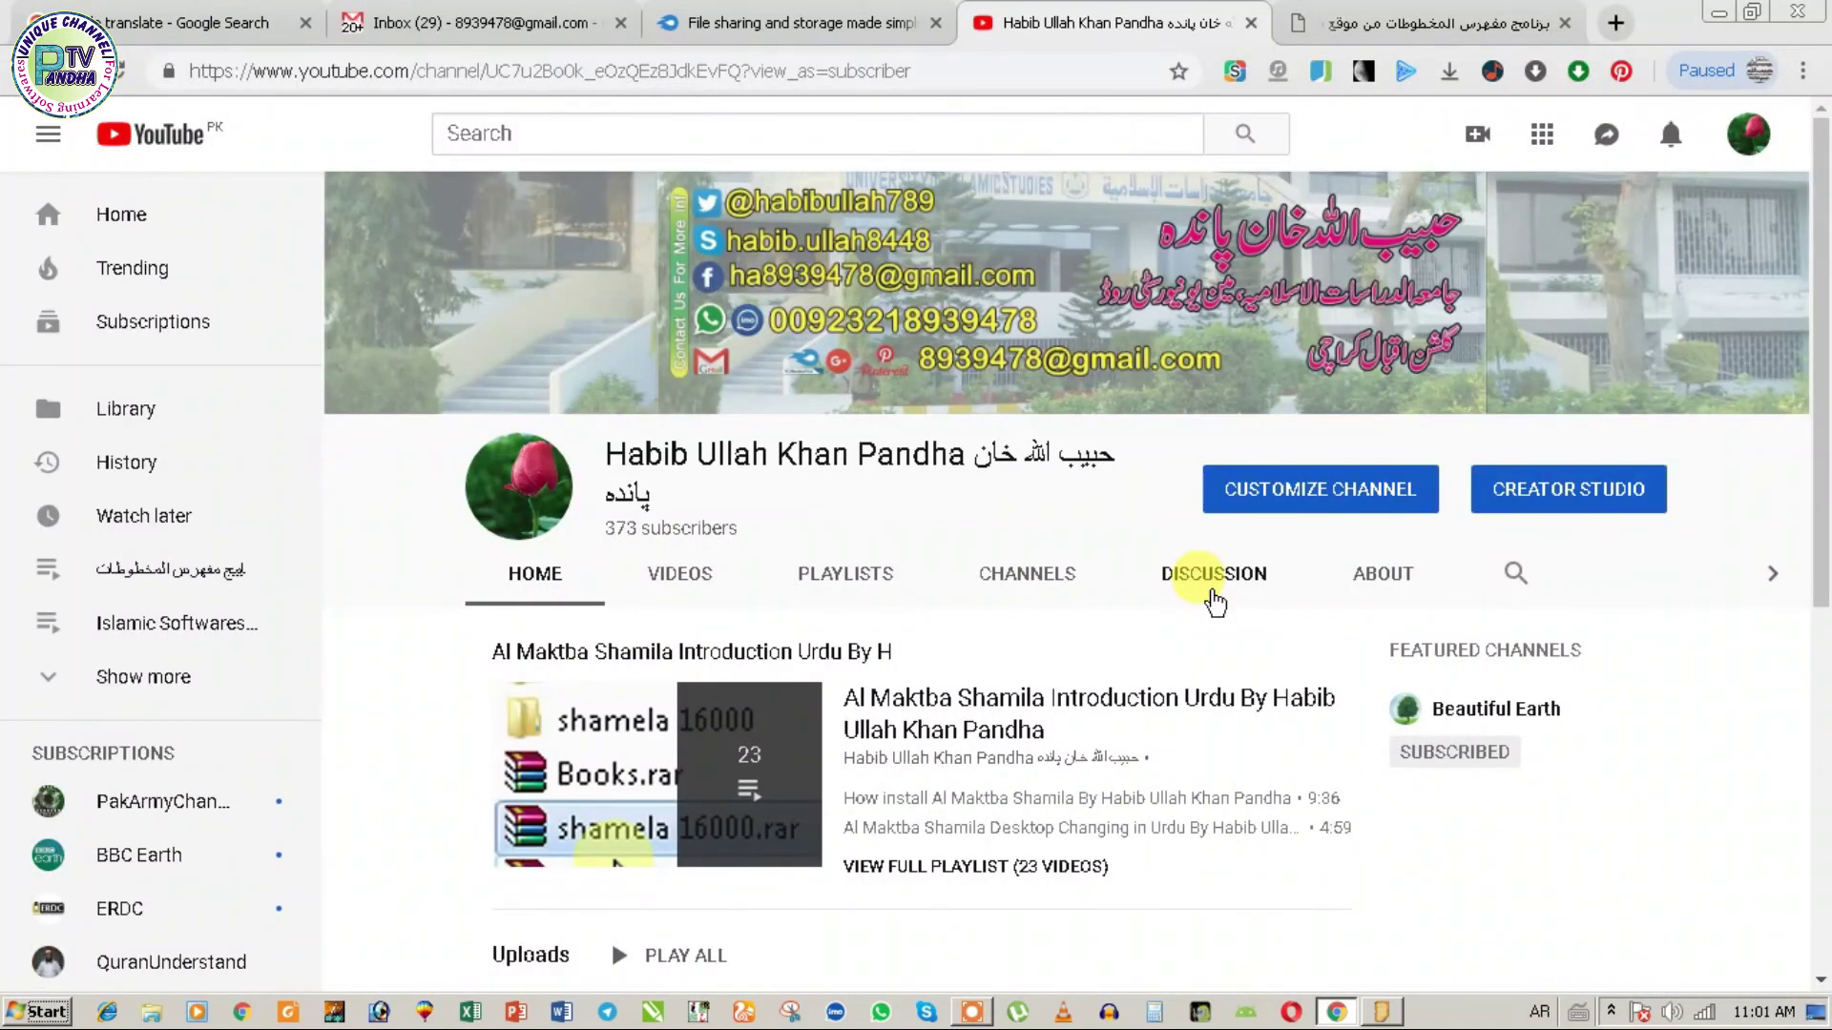